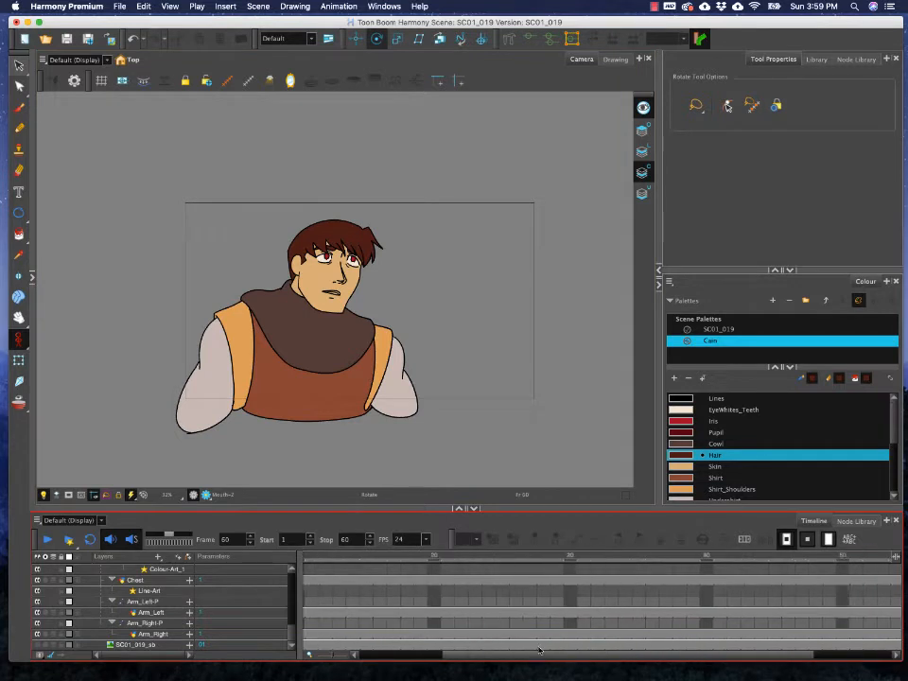
- Return the timeline to the first frame of the scene
scroll(356, 570, "left", 3)
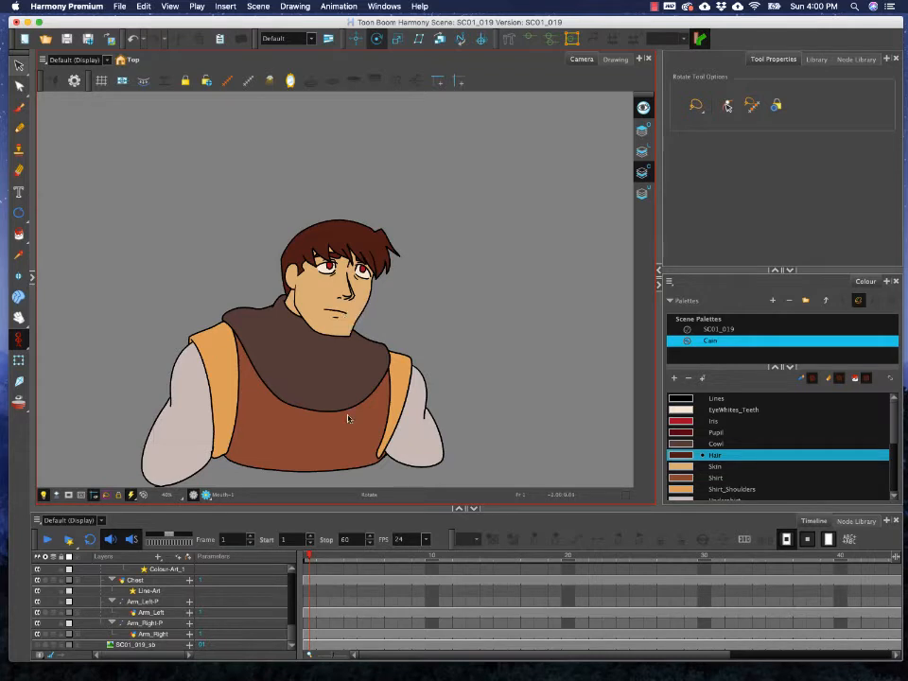
left_click(321, 556)
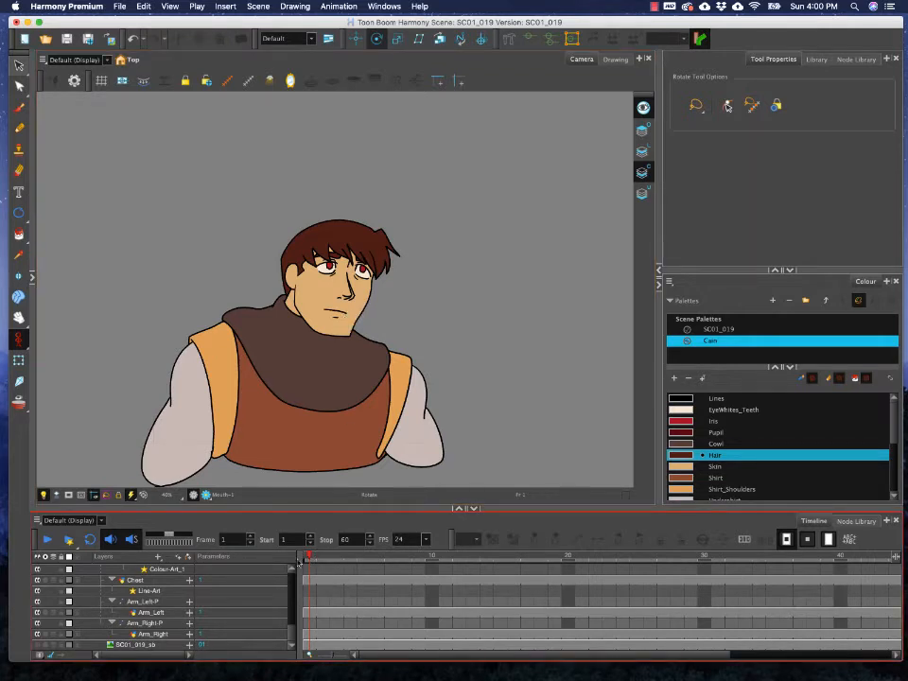
left_click(374, 331)
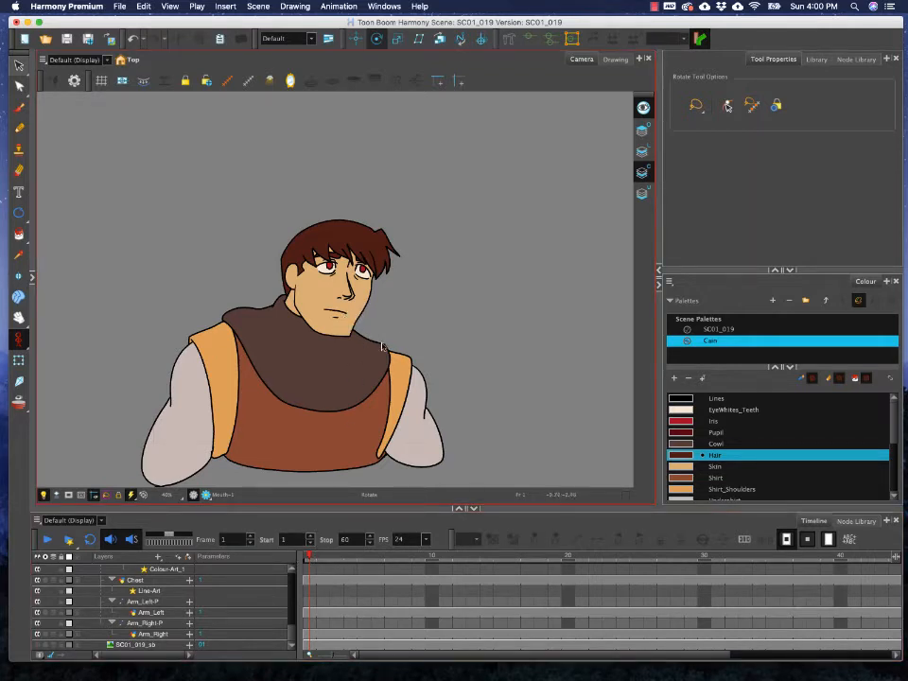
- Show the Node View and select the chest peg, followed by the head peg, to see which body parts each controls
left_click(33, 277)
left_click(227, 125)
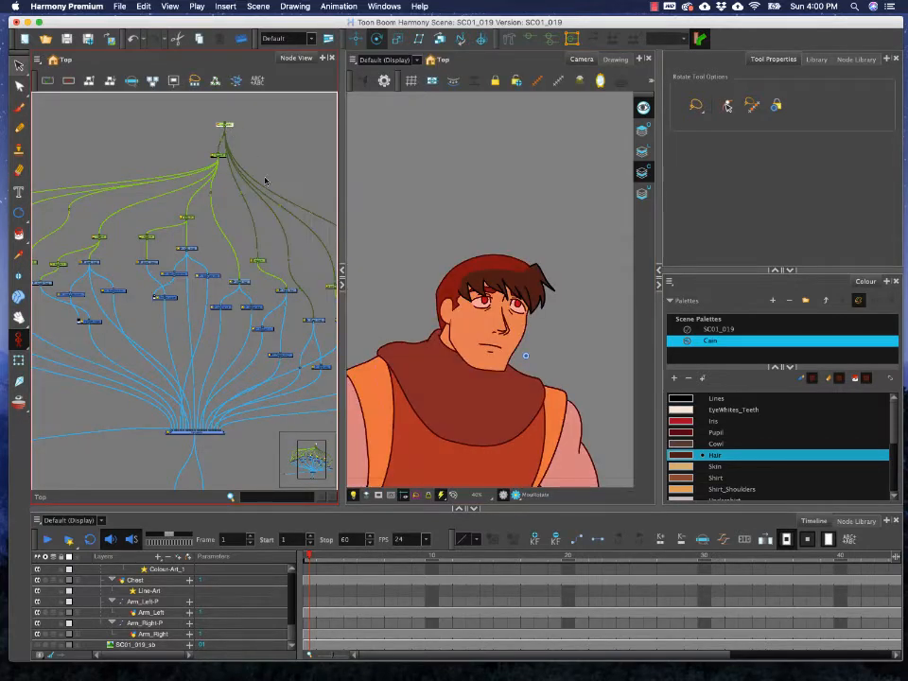
left_click(383, 96)
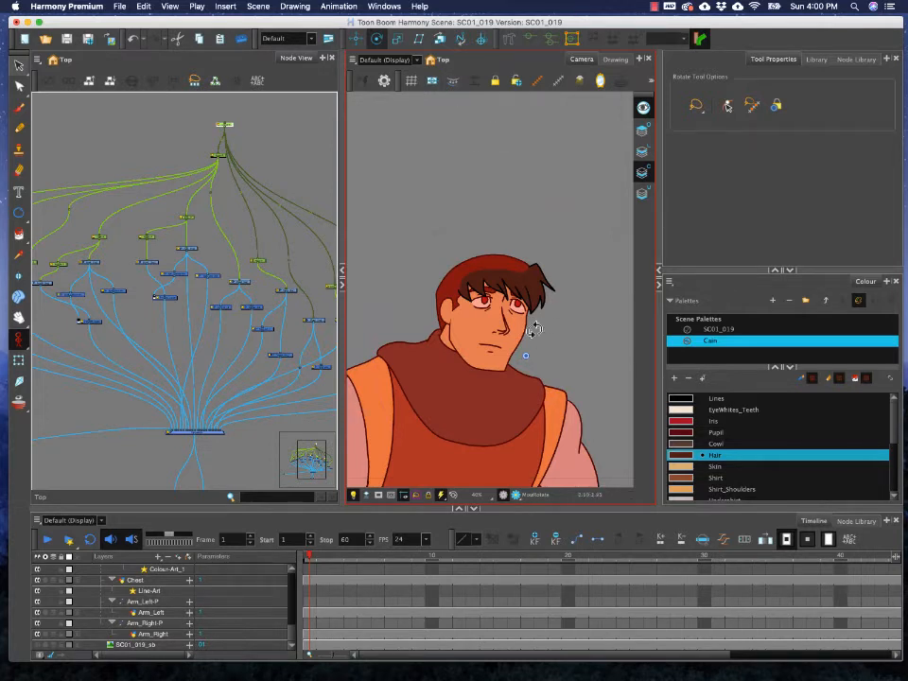
left_click(220, 156)
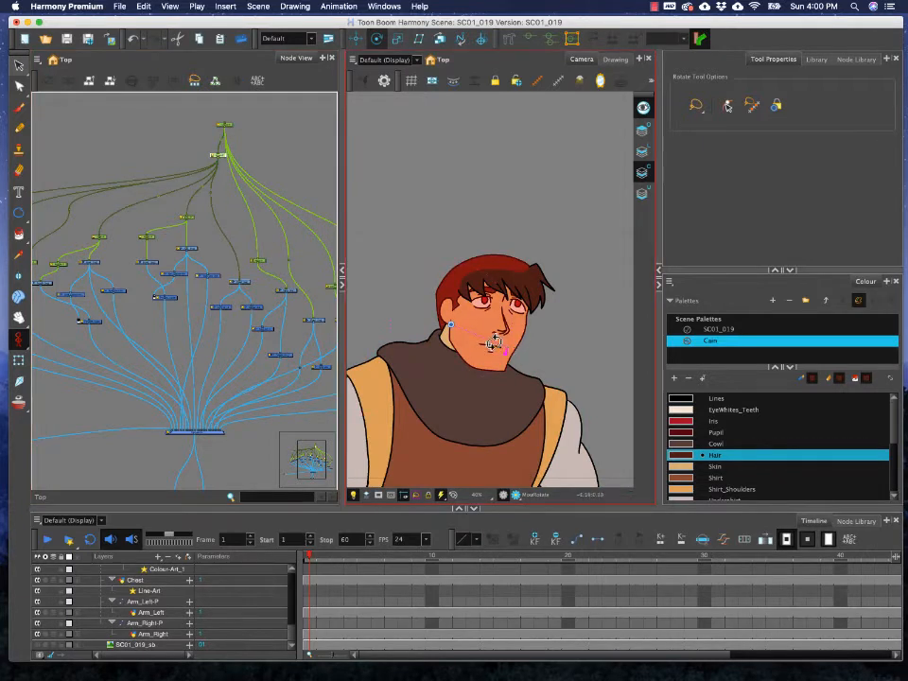
- Select the Chest-P peg again and try rotating the whole character with it
left_click(225, 125)
left_click_drag(482, 309, 476, 254)
scroll(472, 259, "down", 2)
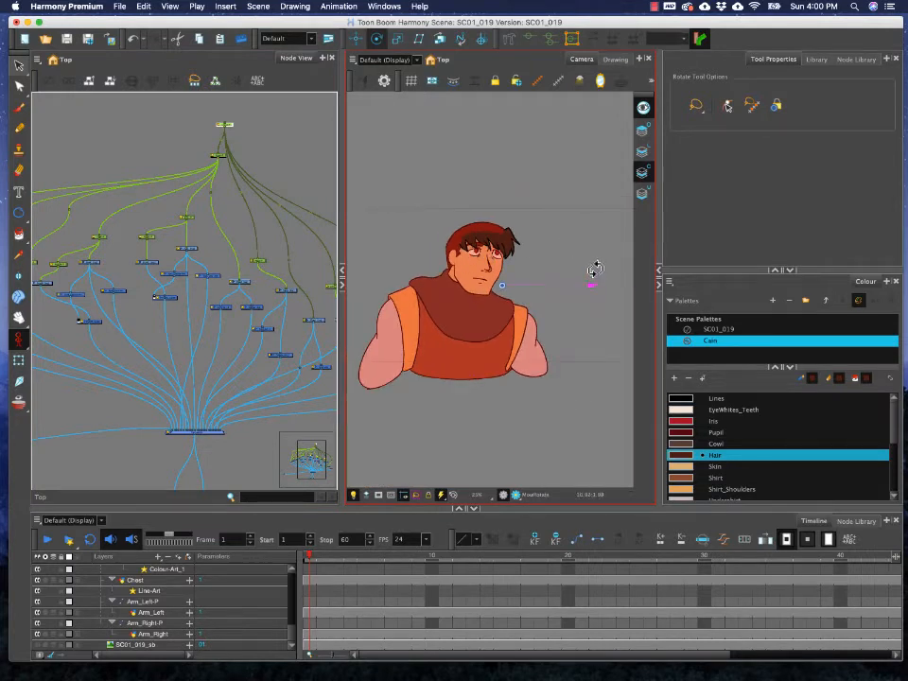
left_click_drag(595, 270, 507, 195)
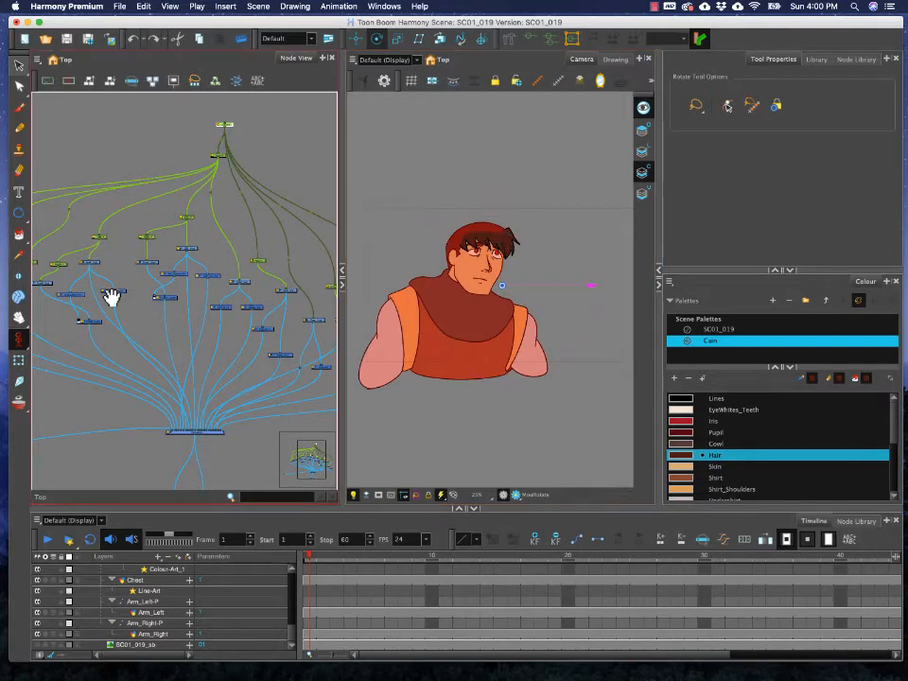
- Add a parent peg to the bangs drawing node at the outer edge of the node tree
scroll(110, 298, "up", 5)
mouse_move(129, 406)
left_mouse_down()
mouse_move(180, 294)
mouse_move(217, 340)
mouse_move(190, 311)
left_mouse_up()
scroll(208, 316, "up", 3)
key("super+p")
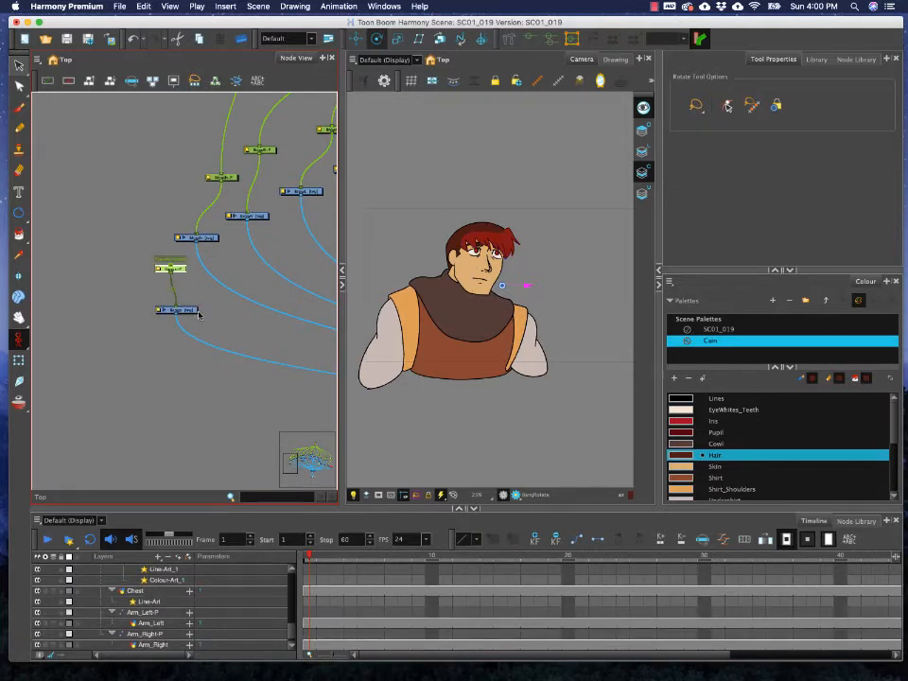
- Move the bangs drawing and its peg together to sit beside the mouth nodes, and clear the selection
left_click_drag(127, 251, 189, 329)
mouse_move(177, 267)
left_mouse_down()
mouse_move(147, 236)
mouse_move(119, 153)
left_mouse_up()
mouse_move(178, 184)
left_mouse_down()
mouse_move(115, 357)
mouse_move(156, 248)
left_mouse_up()
left_click_drag(110, 275, 128, 317)
left_click(142, 270)
- Connect the head peg's output to the bangs peg so the bangs follow the head
scroll(143, 271, "down", 8)
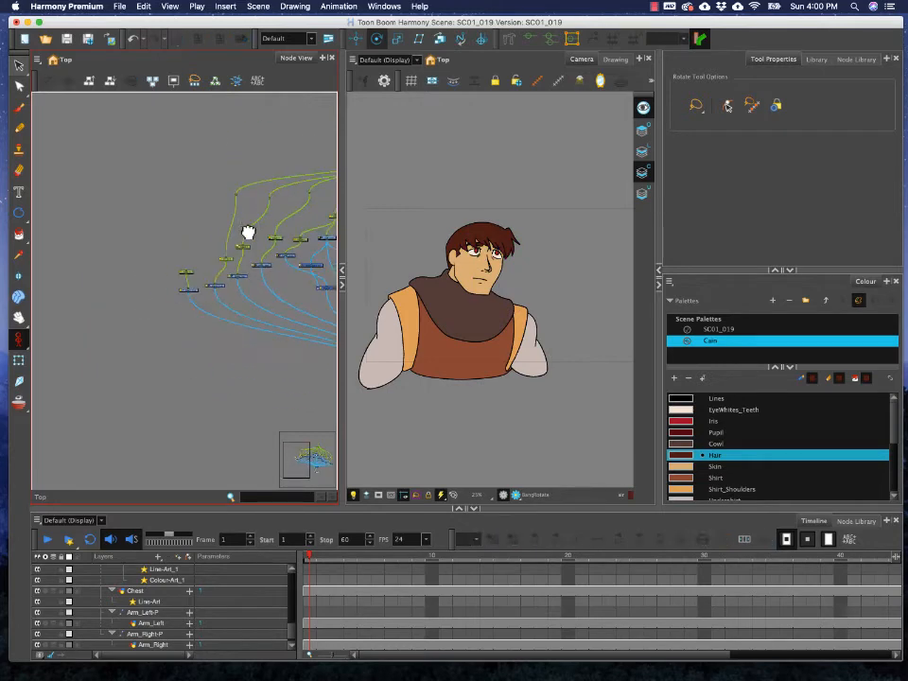
left_click_drag(78, 299, 131, 292)
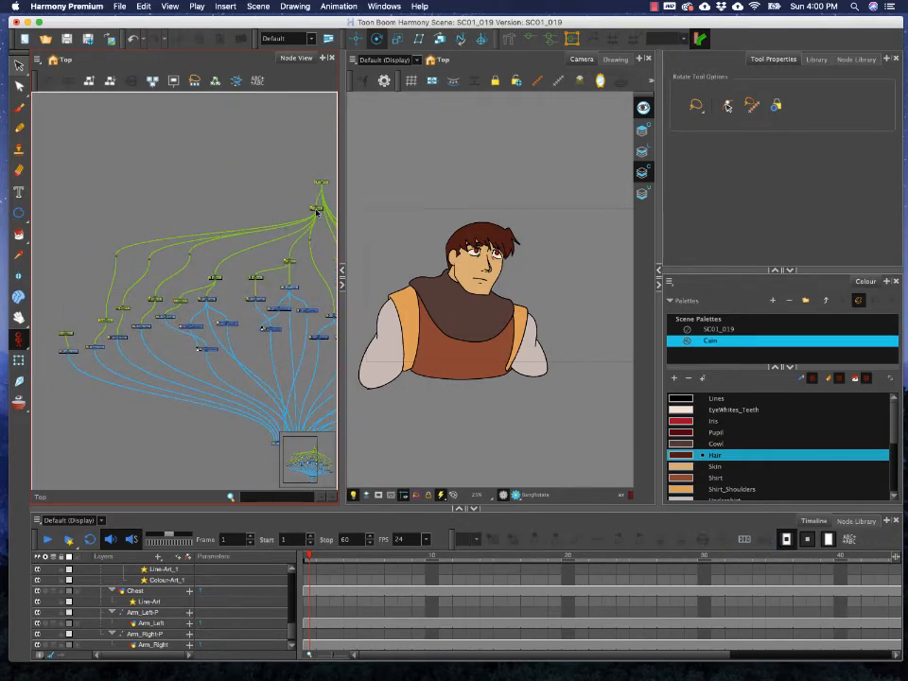
left_click_drag(317, 213, 66, 331)
- Add a waypoint to the cable running from the head peg to the bangs peg
scroll(175, 271, "up", 5)
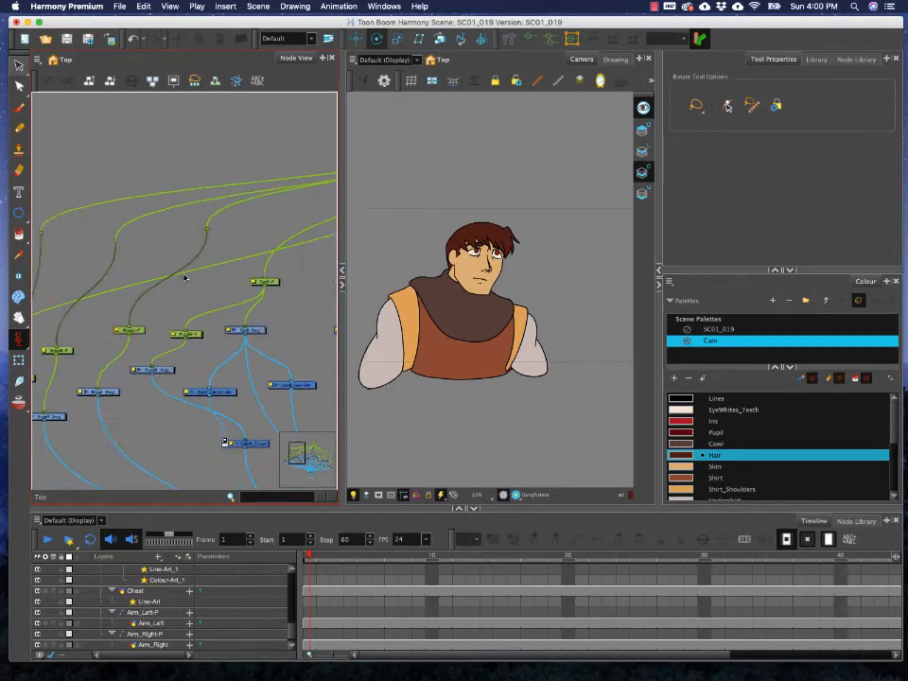
left_click_drag(231, 267, 87, 331)
left_click_drag(266, 284, 109, 323)
left_click_drag(266, 226, 320, 180)
left_click(257, 177)
left_click_drag(129, 251, 63, 132)
key("w")
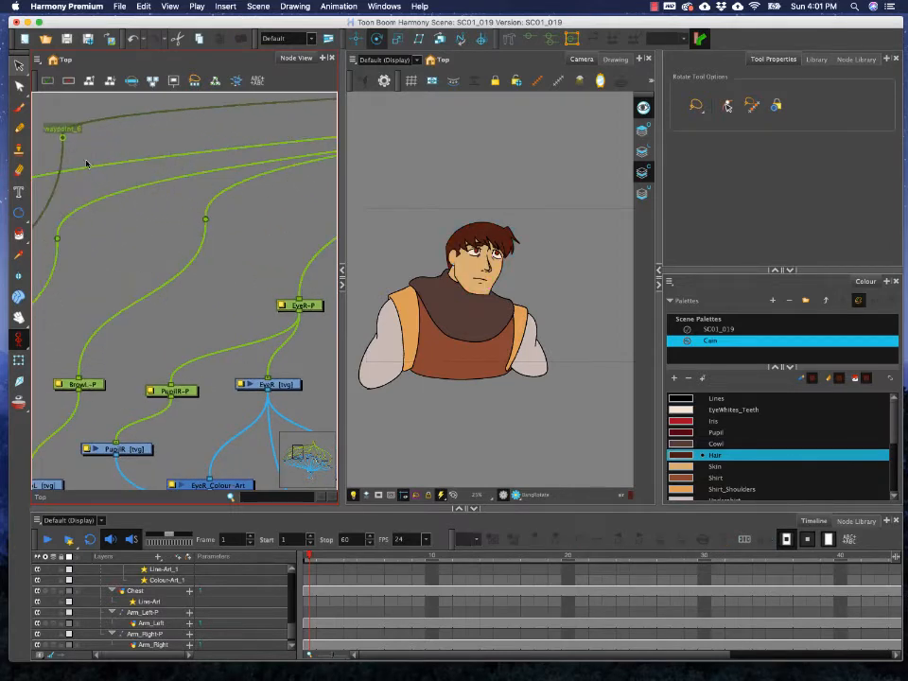
- Place the new waypoint just outside the neighbouring waypoints and raise the bangs peg slightly above its drawing
scroll(95, 168, "down", 2)
scroll(95, 169, "down", 3)
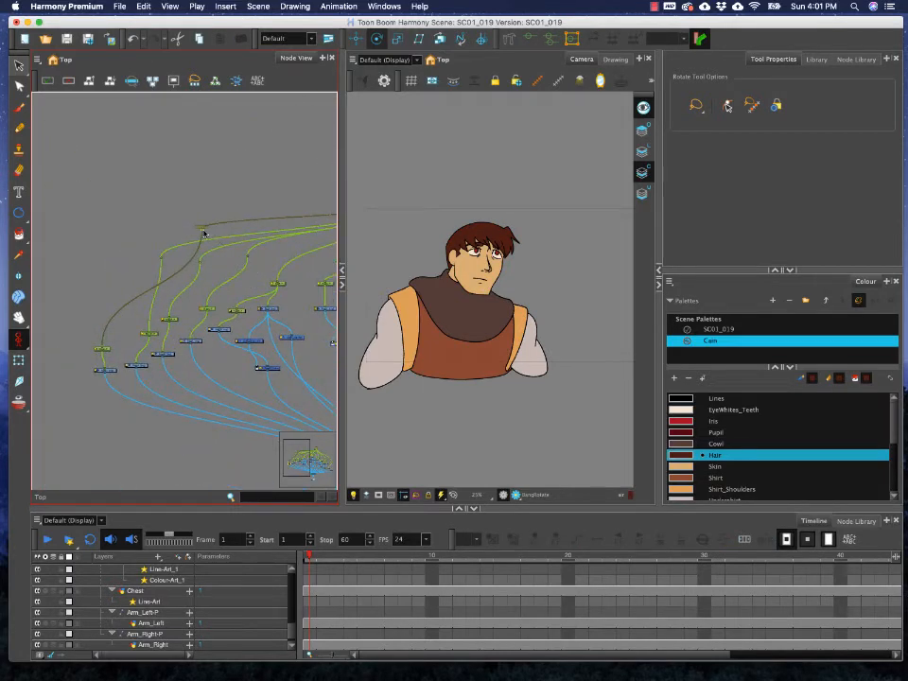
left_click_drag(204, 233, 155, 234)
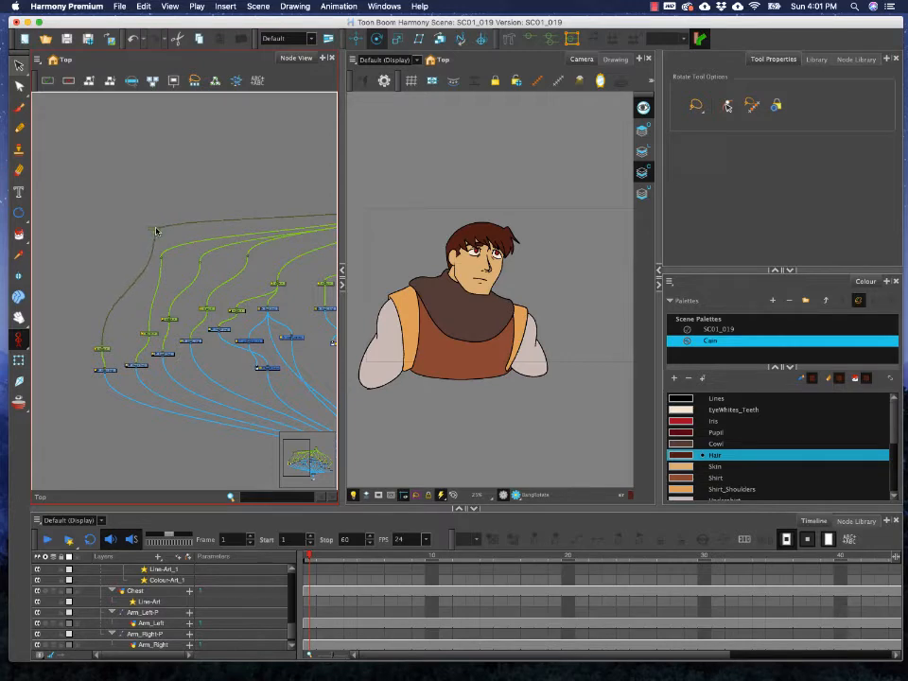
scroll(161, 241, "up", 3)
scroll(168, 251, "down", 2)
scroll(177, 251, "up", 2)
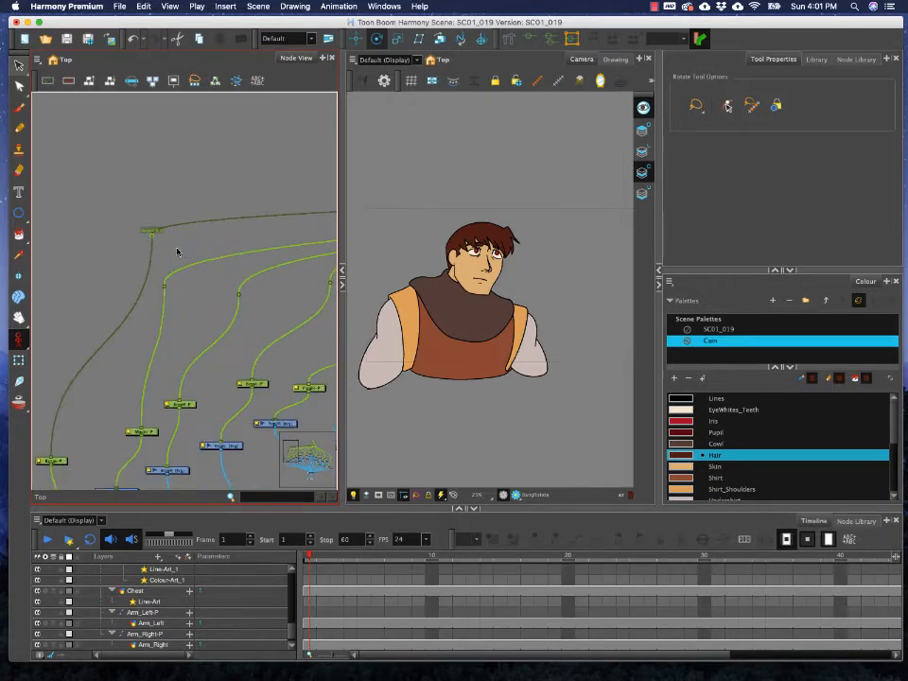
scroll(176, 252, "up", 1)
scroll(173, 251, "down", 3)
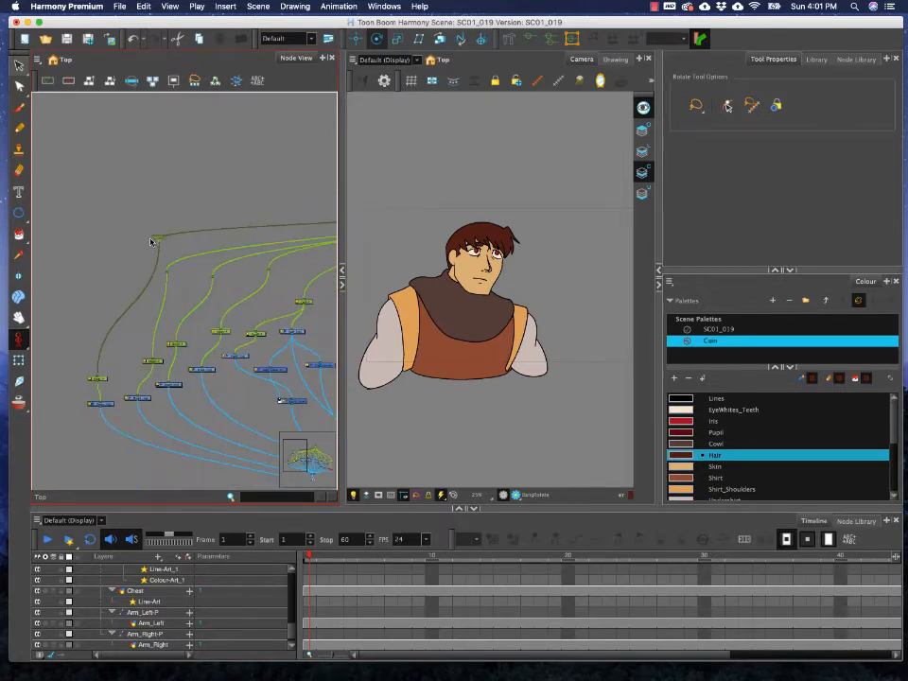
left_click_drag(160, 243, 153, 263)
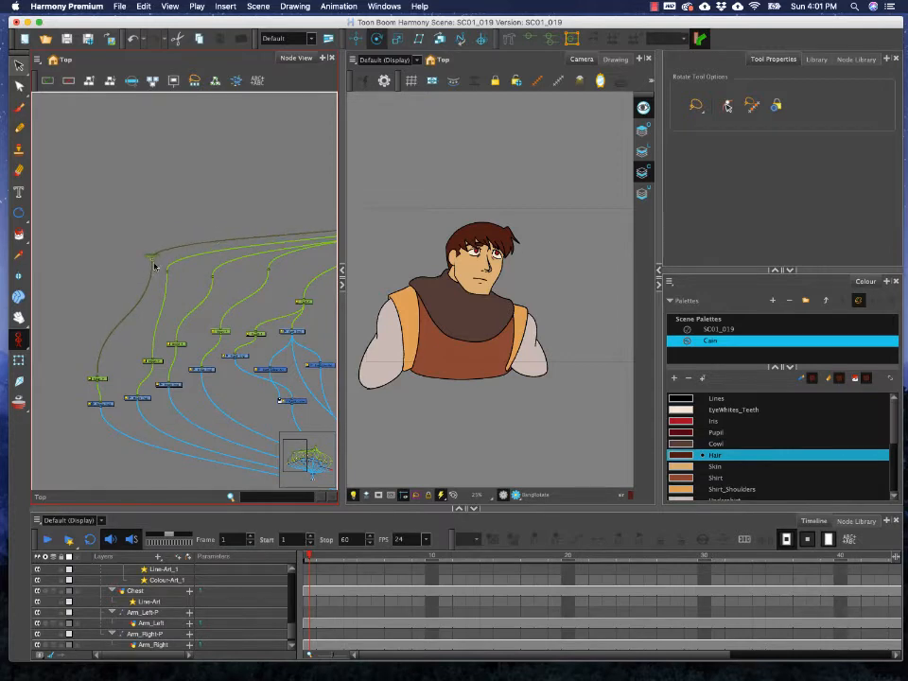
left_click_drag(223, 295, 173, 298)
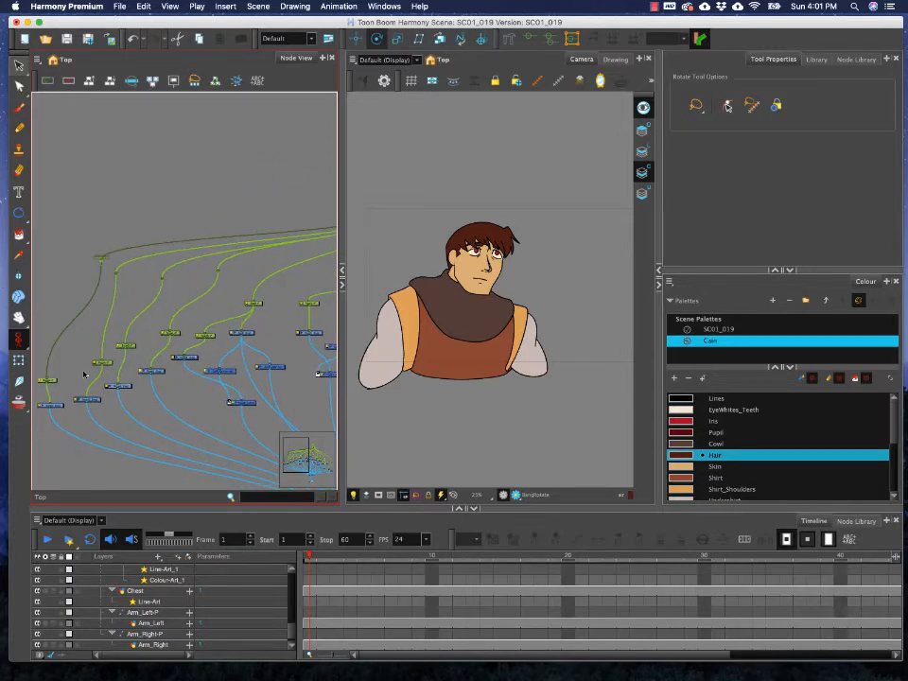
left_click_drag(53, 382, 61, 368)
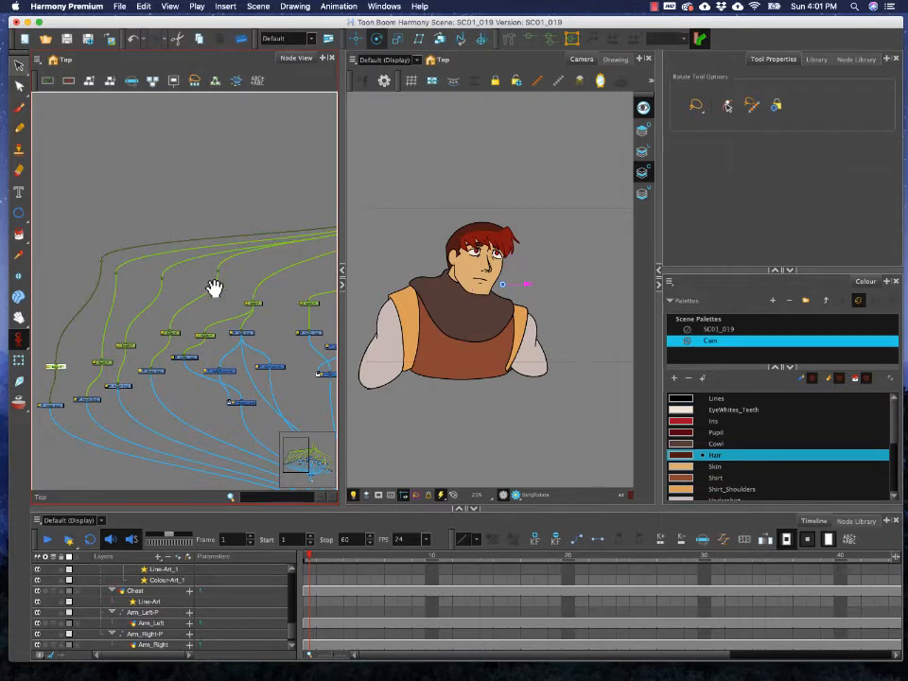
- Select the Chest-P peg and activate the Transform tool with Peg Selection Mode enabled
left_click_drag(213, 286, 111, 340)
scroll(196, 282, "up", 4)
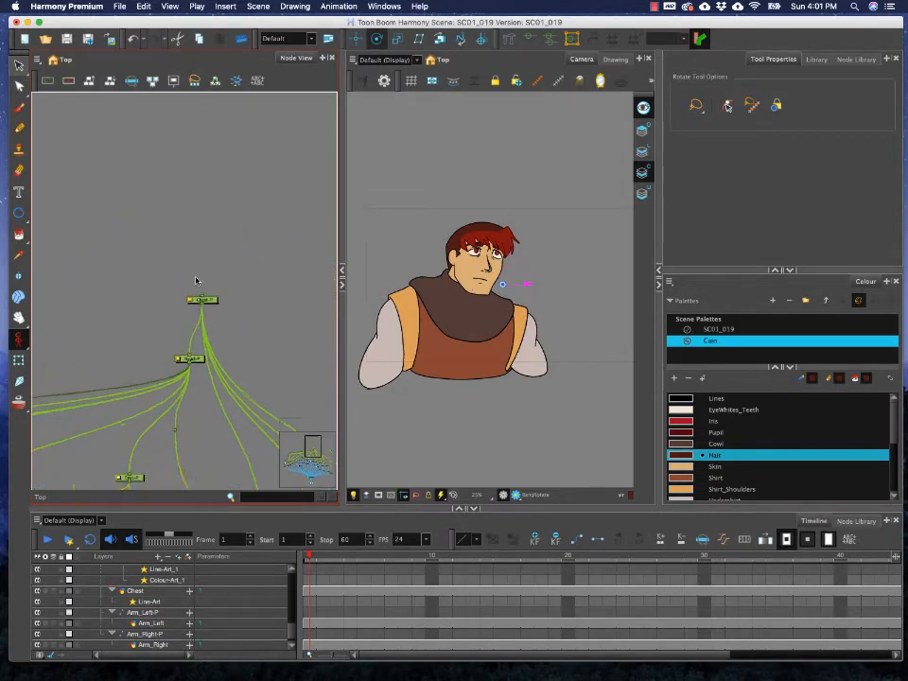
scroll(196, 282, "down", 1)
left_click(214, 302)
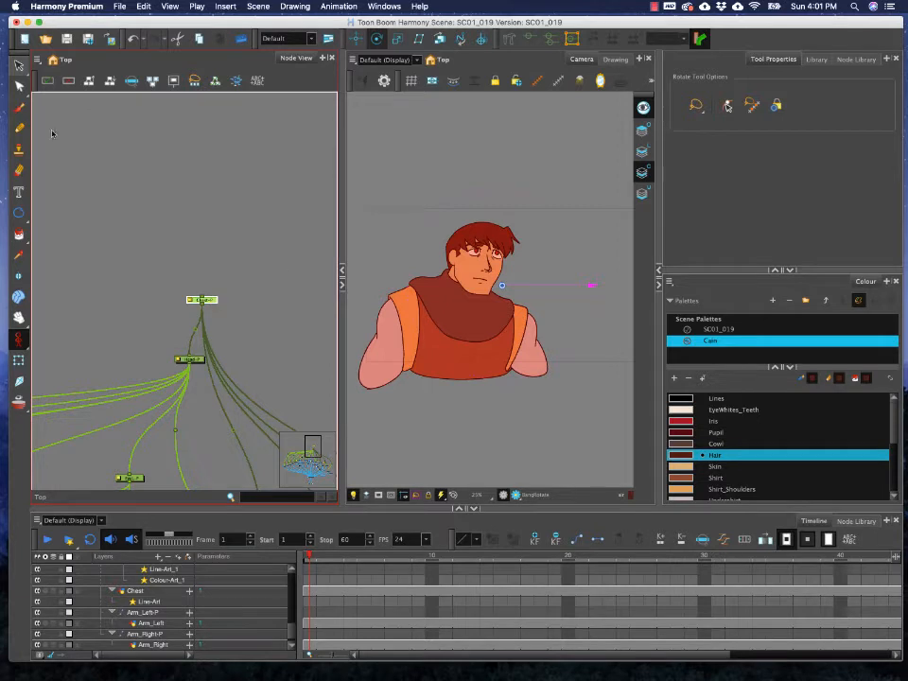
left_click(19, 360)
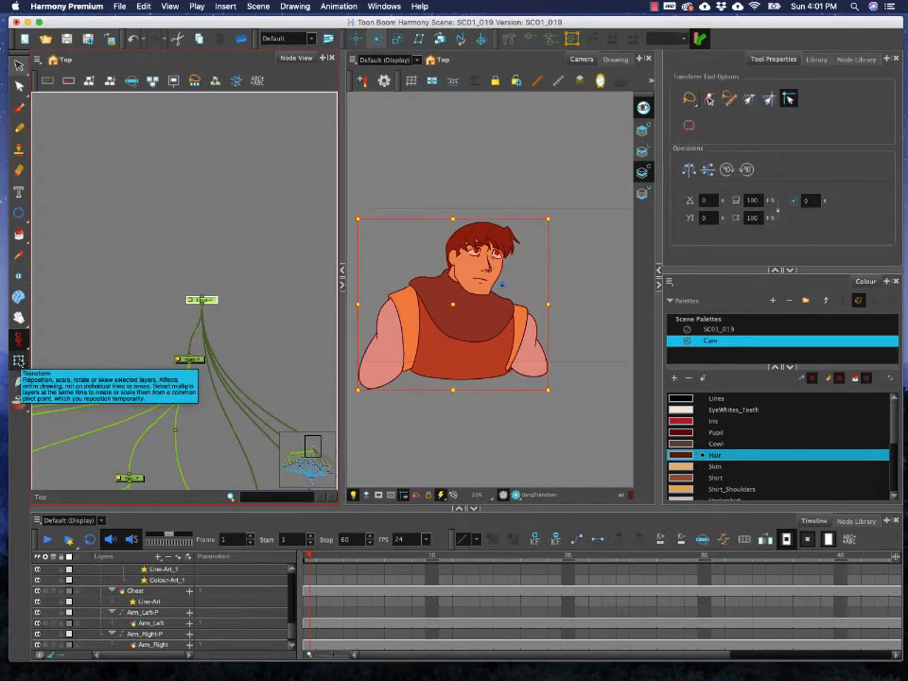
left_click(710, 100)
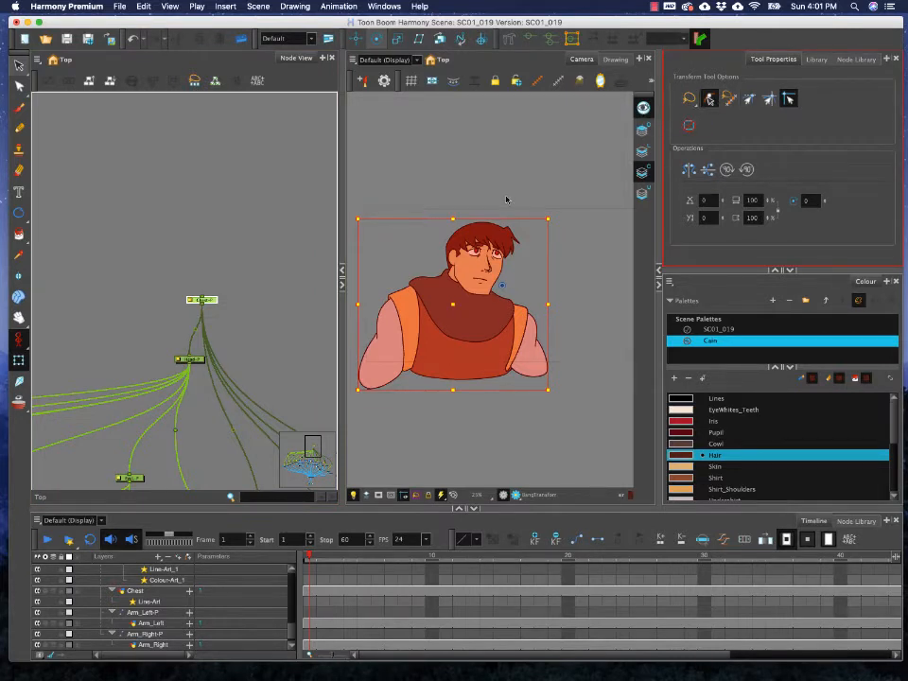
- Select the bangs peg through the Camera view, centre the Node View on it, and select the Head-P peg instead
left_click(491, 233)
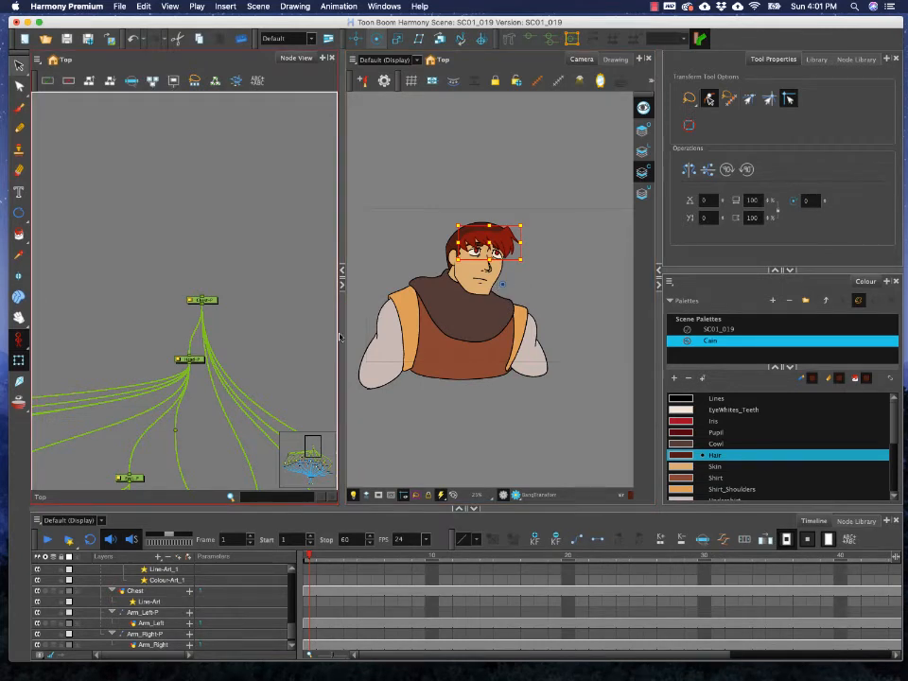
key("o")
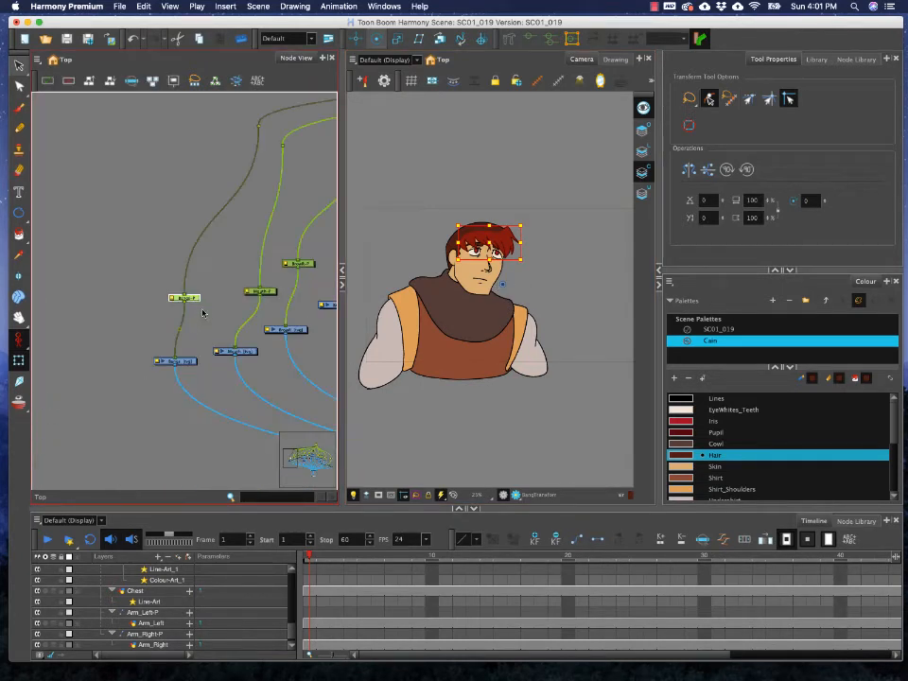
left_click(447, 197)
left_click(492, 227)
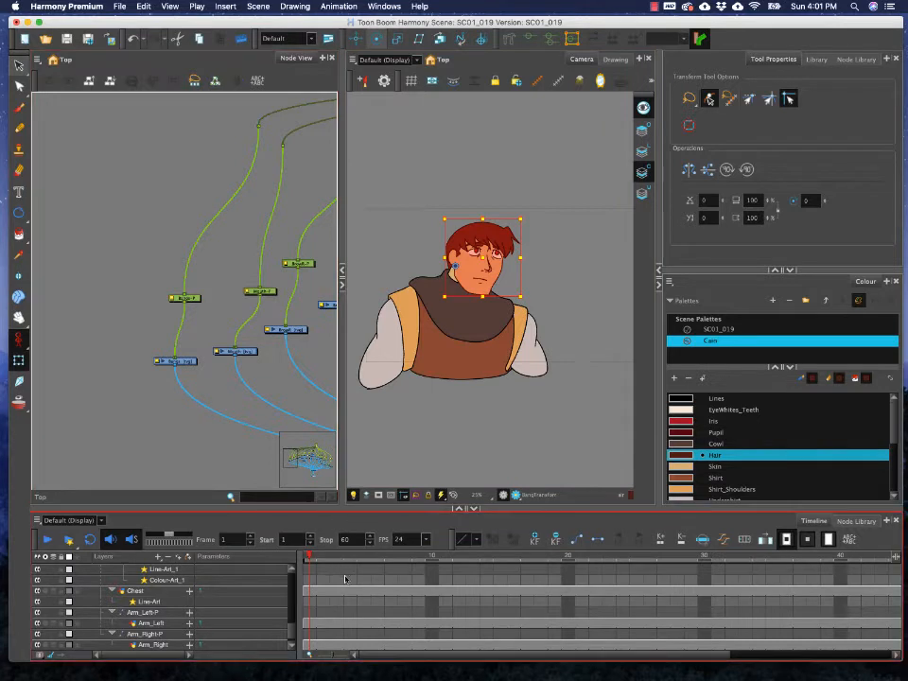
- Expand the Head-P layer in the timeline and look through the layers parented under it
scroll(342, 574, "up", 1)
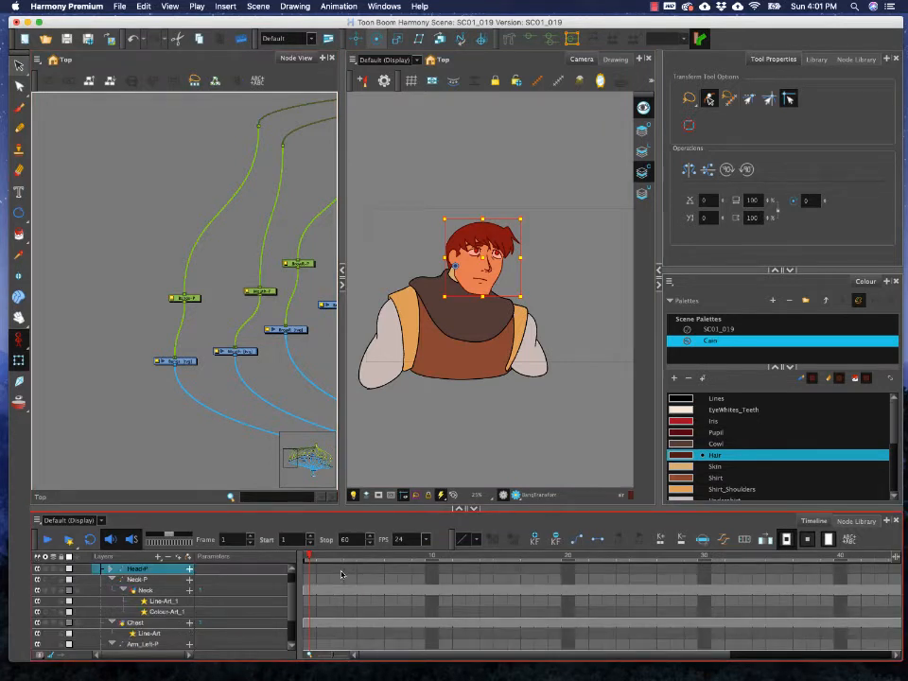
left_click(111, 568)
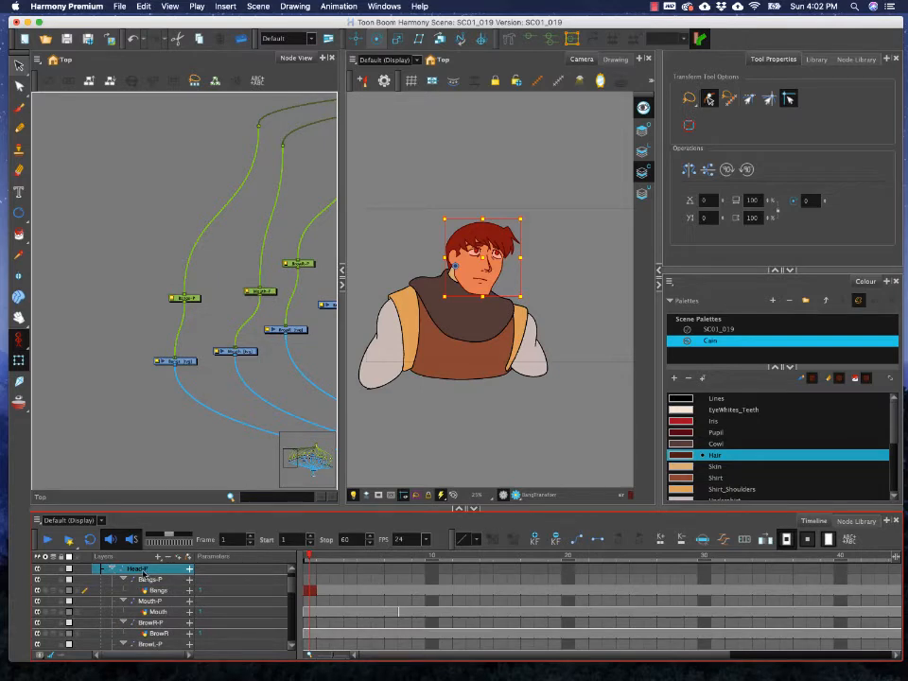
scroll(136, 571, "down", 5)
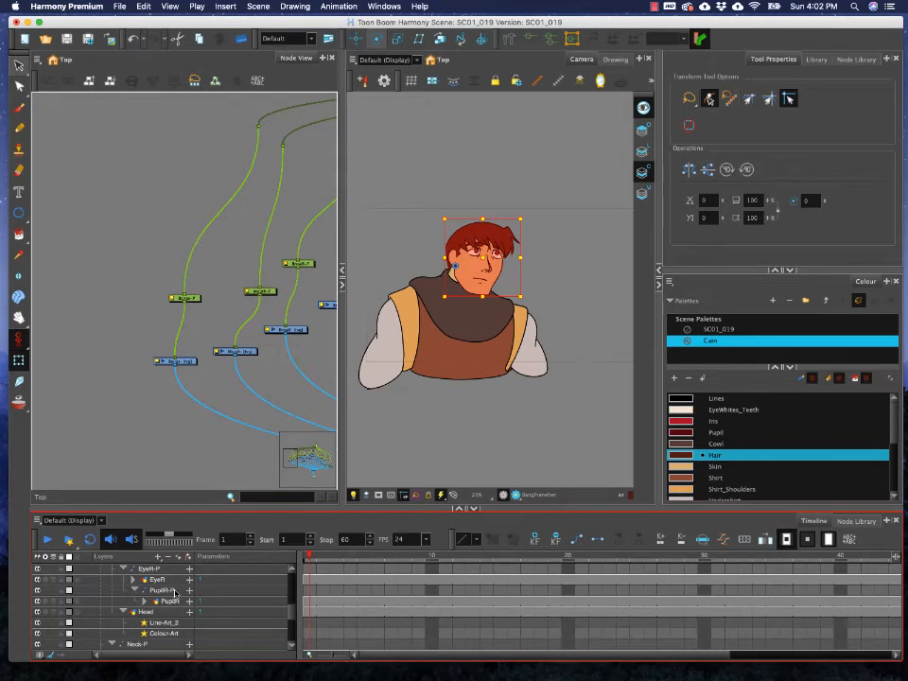
scroll(173, 592, "up", 5)
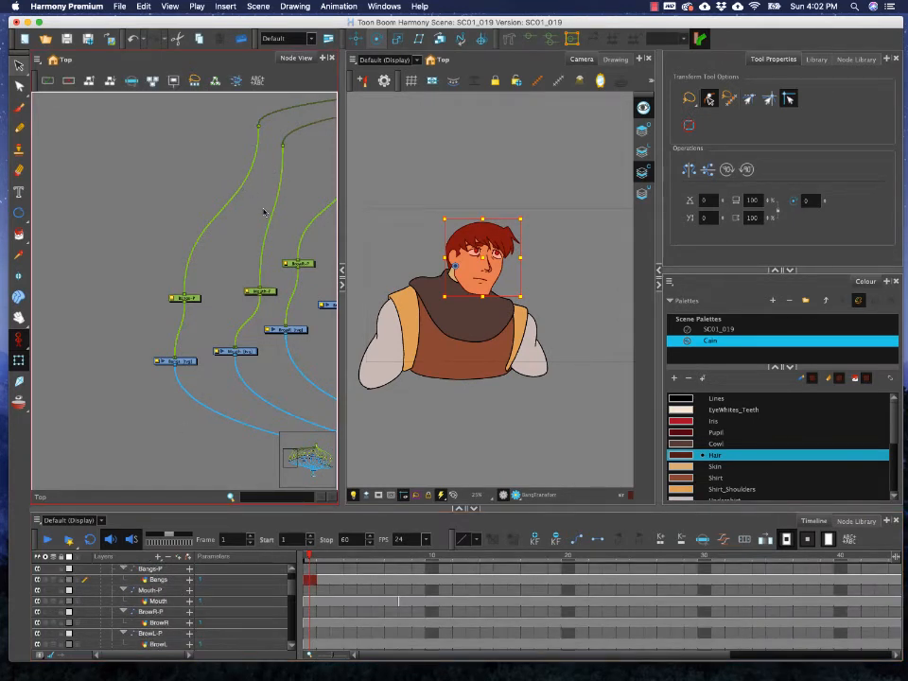
- Locate the head peg in the Node View, clear the selection, and review the full hierarchy and the character's face
scroll(266, 212, "up", 5)
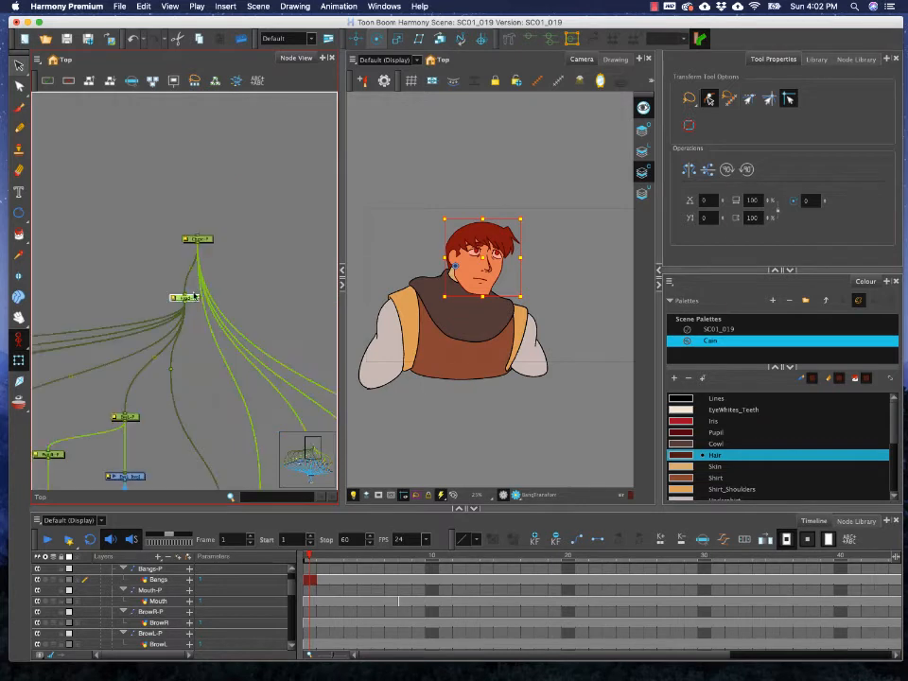
left_click(96, 462)
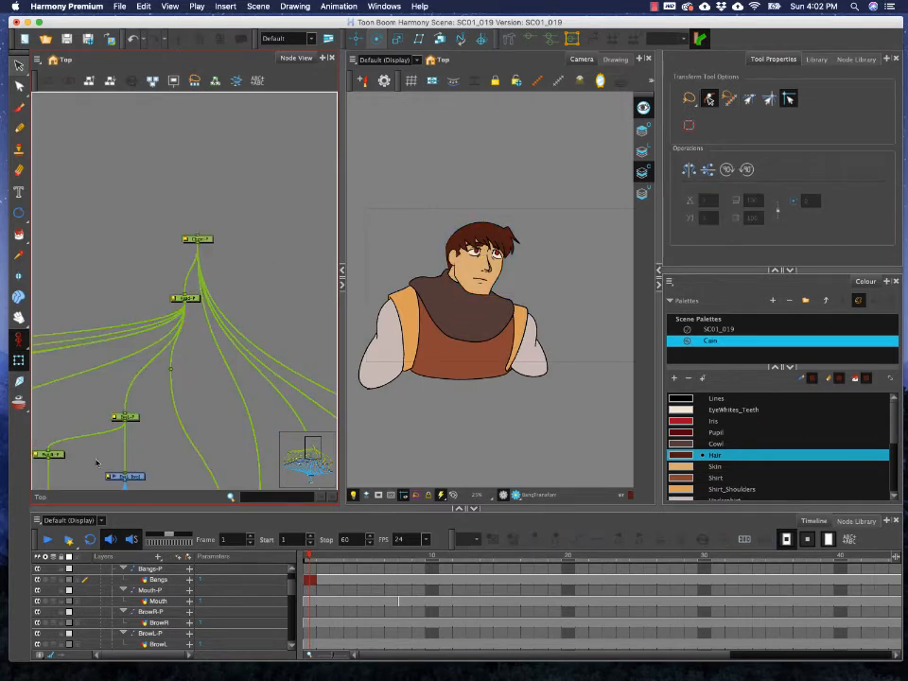
scroll(143, 458, "down", 5)
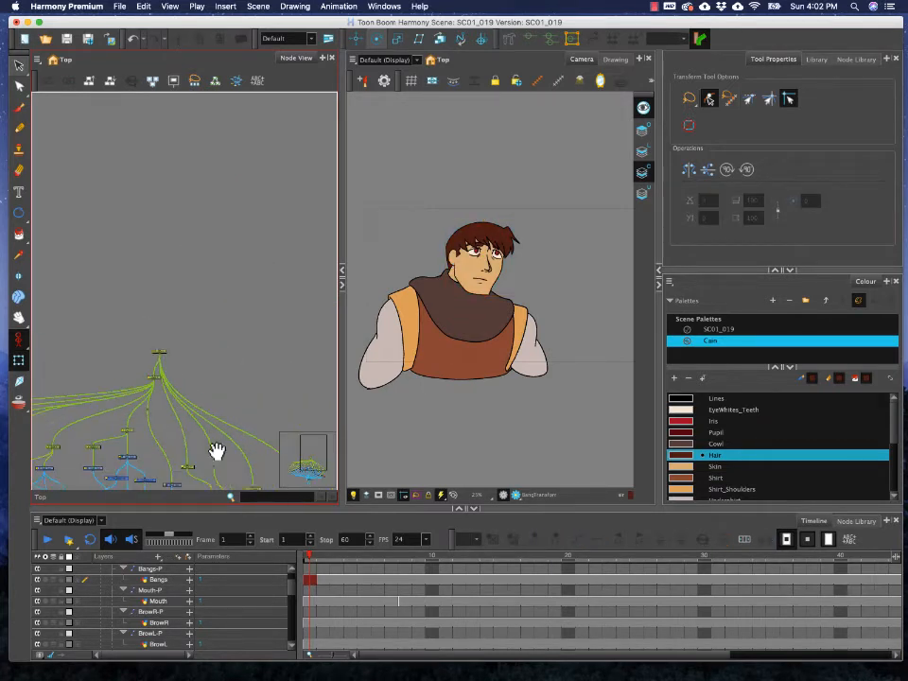
left_click_drag(216, 450, 162, 369)
scroll(511, 275, "up", 5)
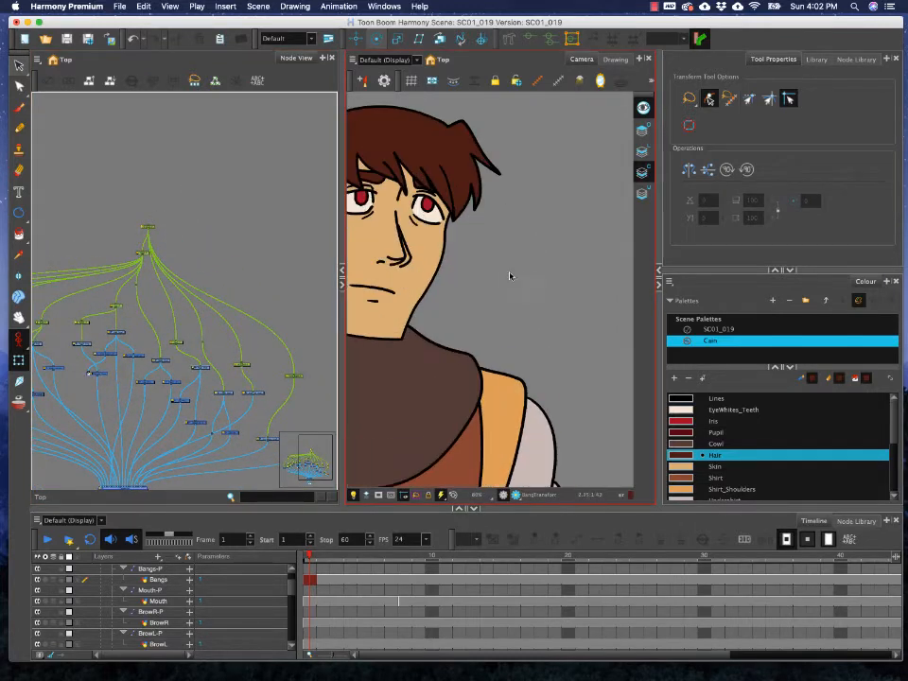
- Check the arm pegs in the Node View, selecting Arm_Left-P to see which artwork it controls
scroll(494, 279, "up", 1)
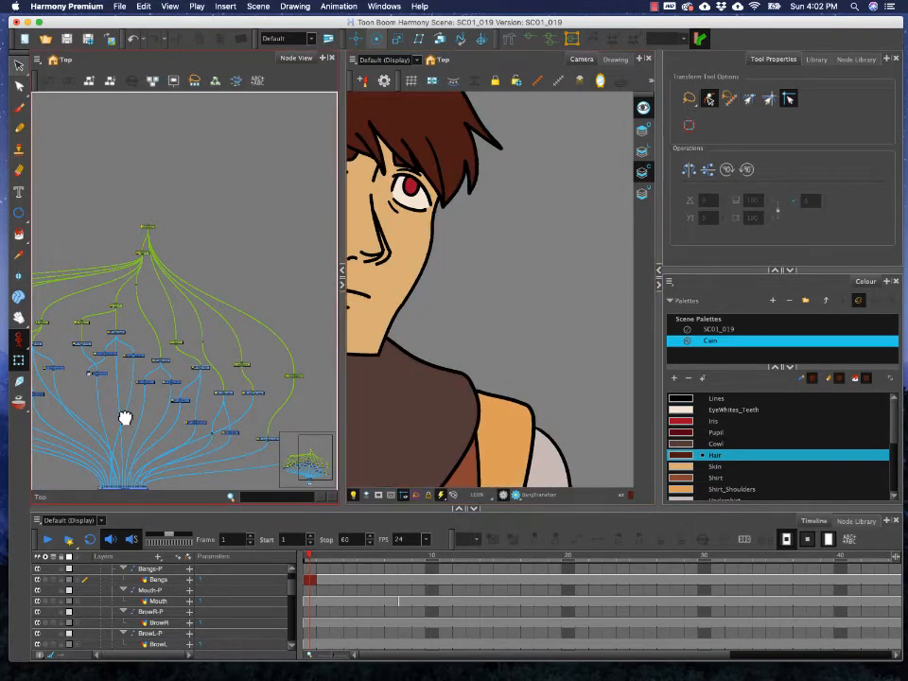
scroll(124, 418, "up", 6)
left_click_drag(263, 372, 226, 291)
left_click(192, 216)
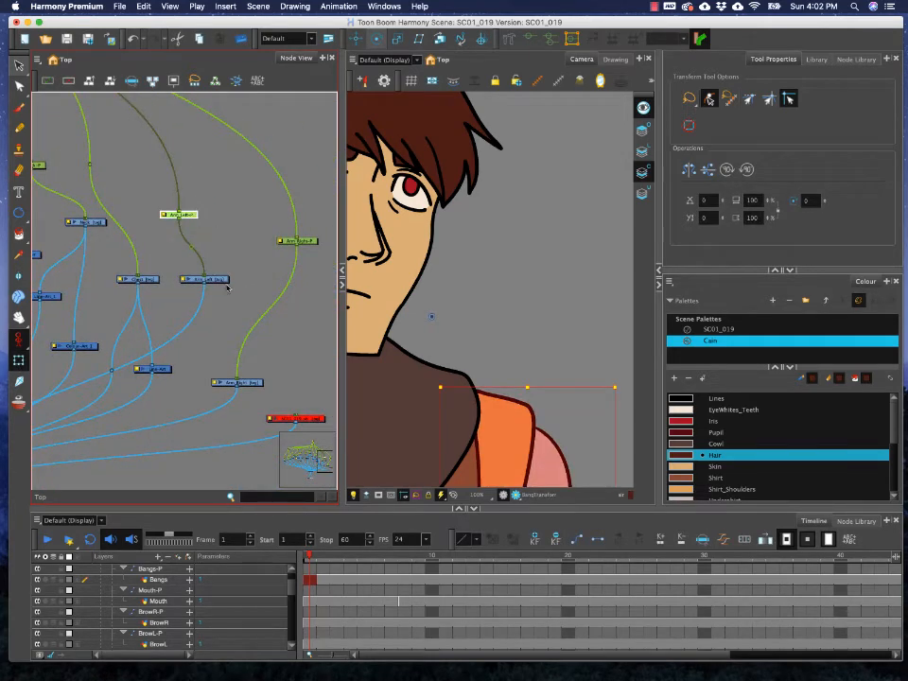
left_click_drag(172, 270, 148, 269)
left_click(295, 247)
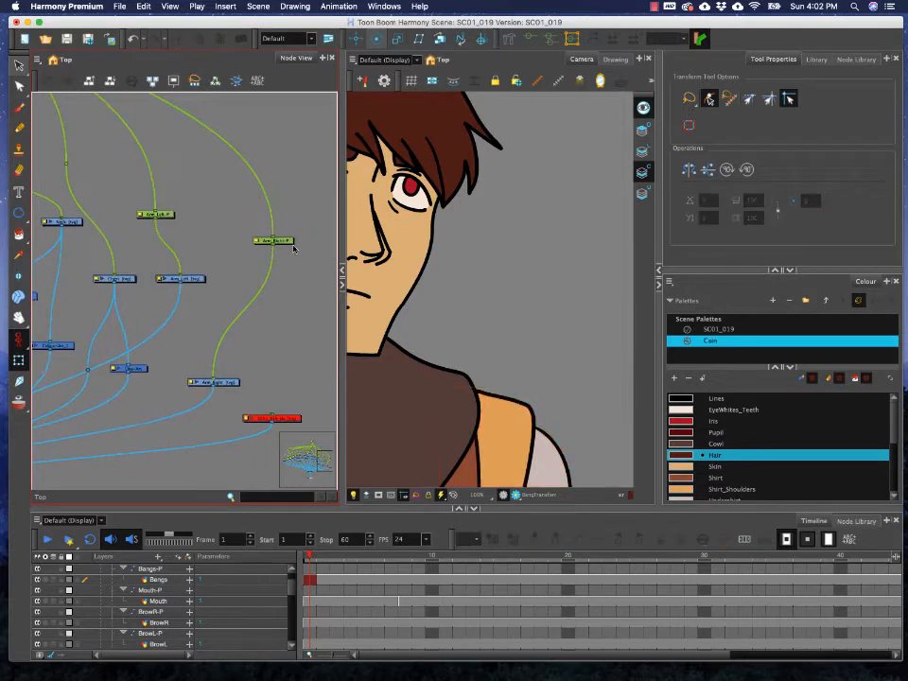
left_click(292, 243)
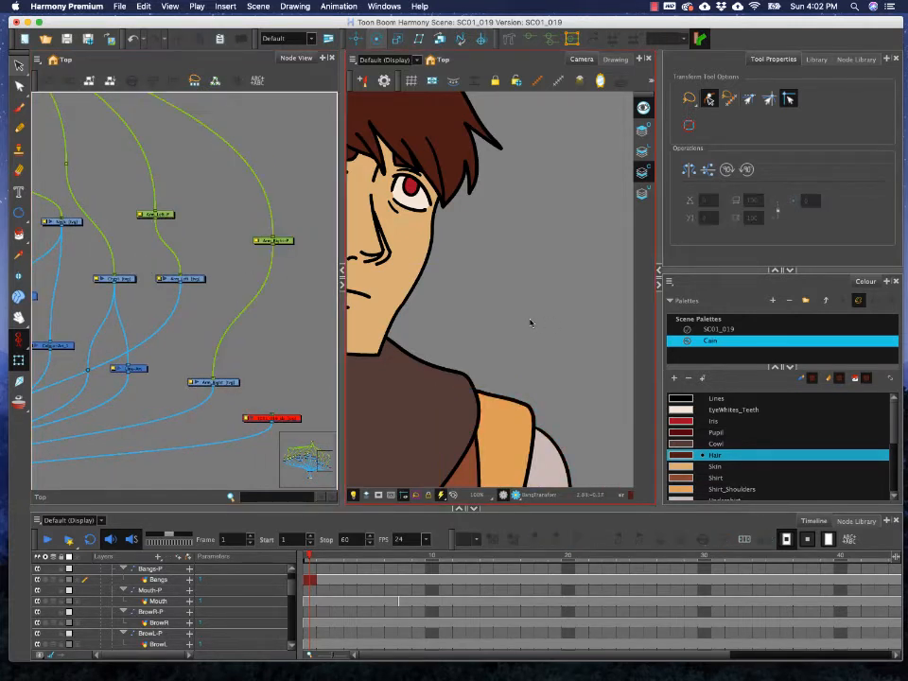
- Locate the Arm_Right drawing in the timeline, then select its parent peg Arm_Right-P and locate that layer
left_click(230, 386)
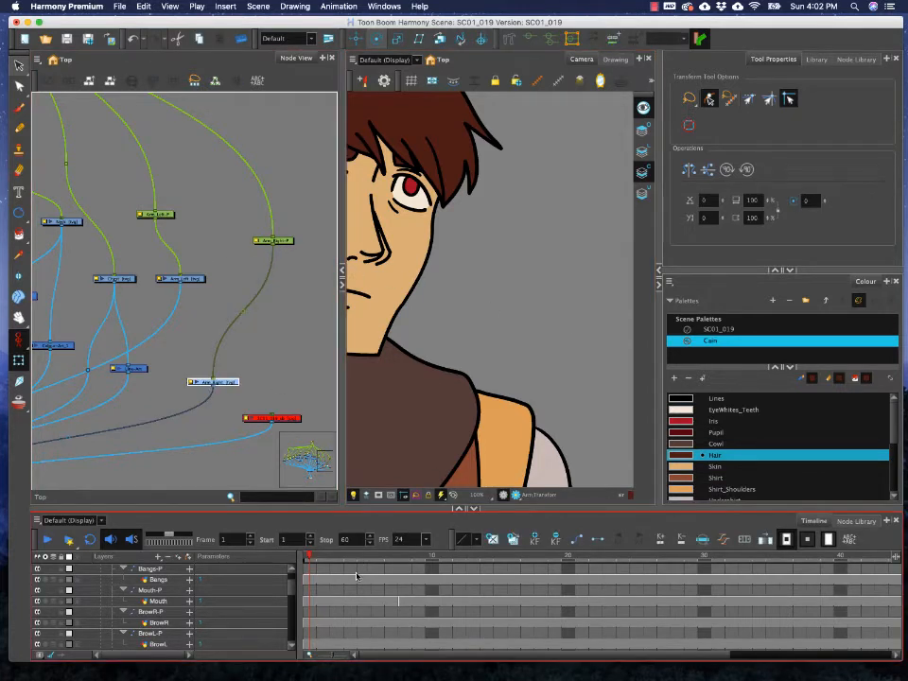
key("o")
left_click(289, 242)
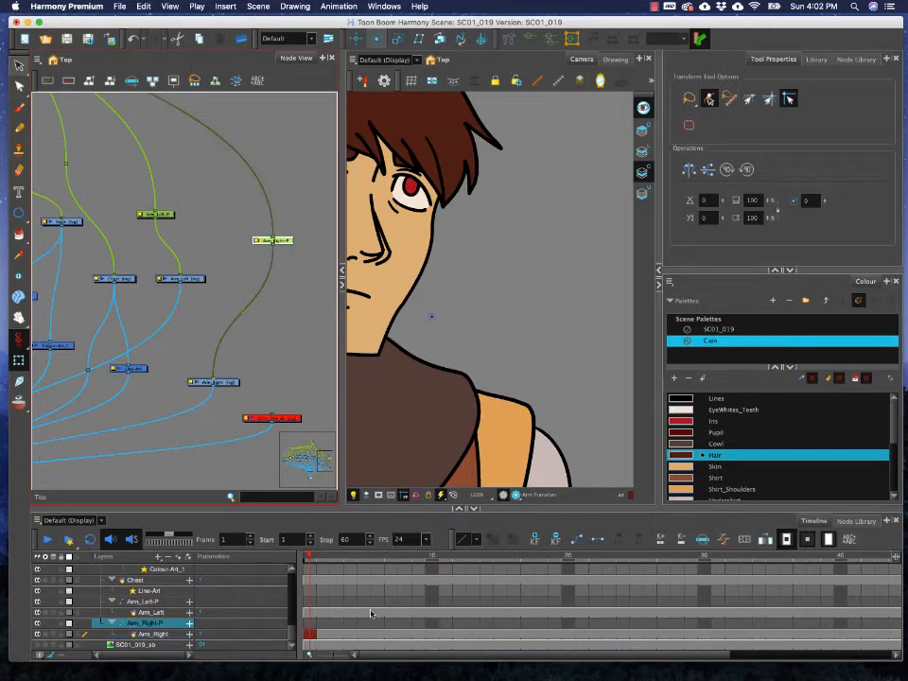
key("o")
- Frame the whole character in the Camera view and select Arm_Right-P to see the artwork it controls
scroll(548, 366, "down", 4)
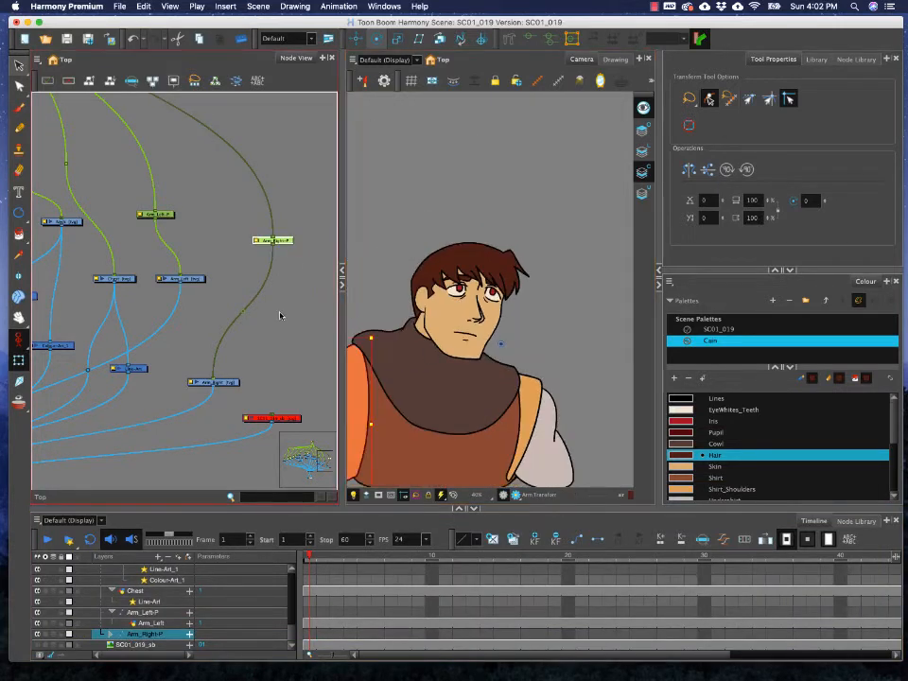
left_click(545, 358)
left_click_drag(482, 373, 553, 304)
scroll(530, 331, "down", 1)
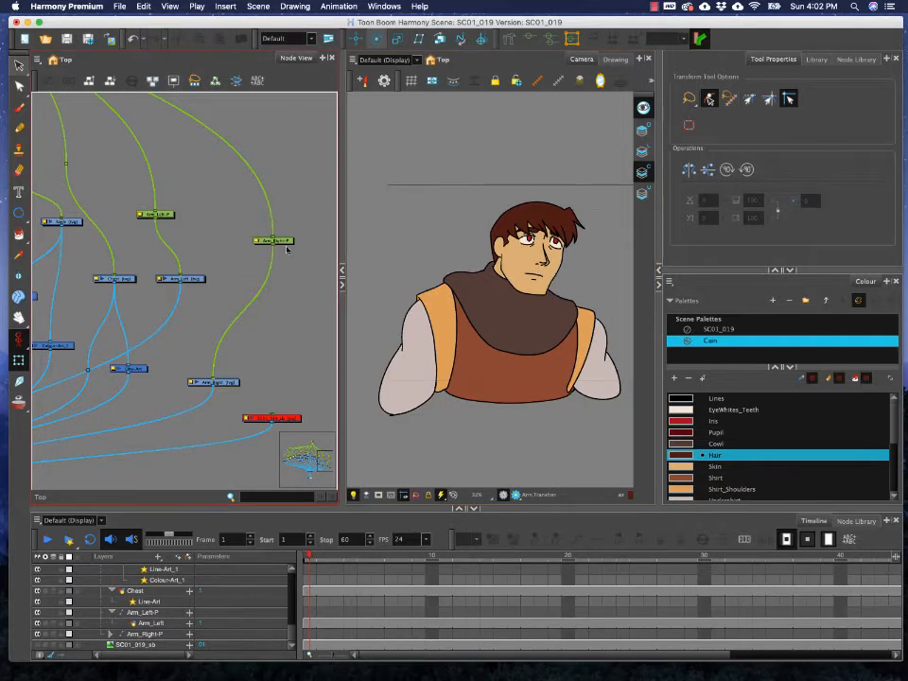
left_click(285, 243)
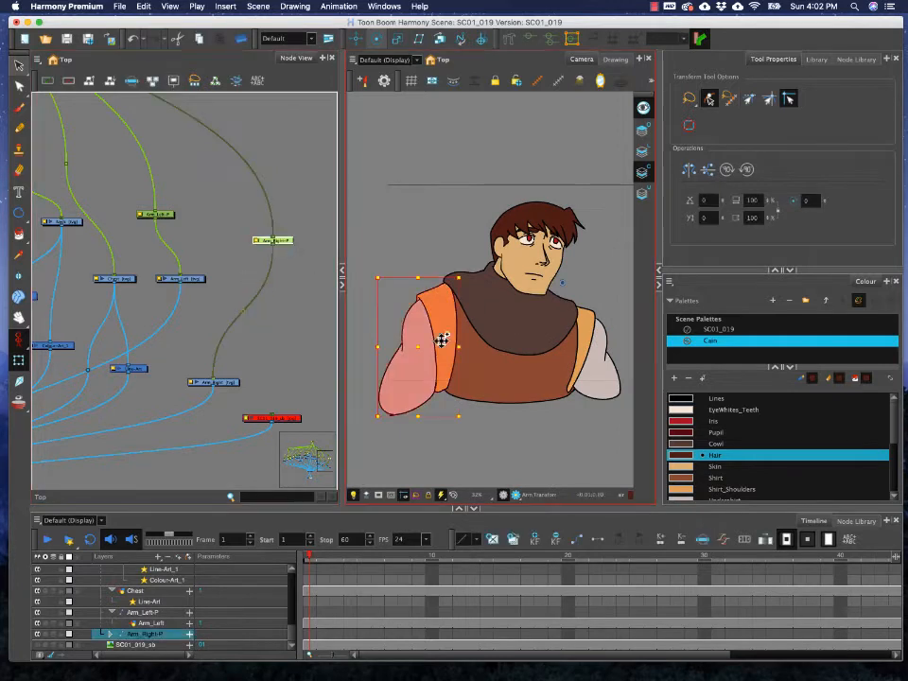
- Select the Chest-P peg by picking the character's torso in the Camera view with Peg Selection Mode on
left_click(519, 408)
left_click(526, 378)
left_click(179, 268)
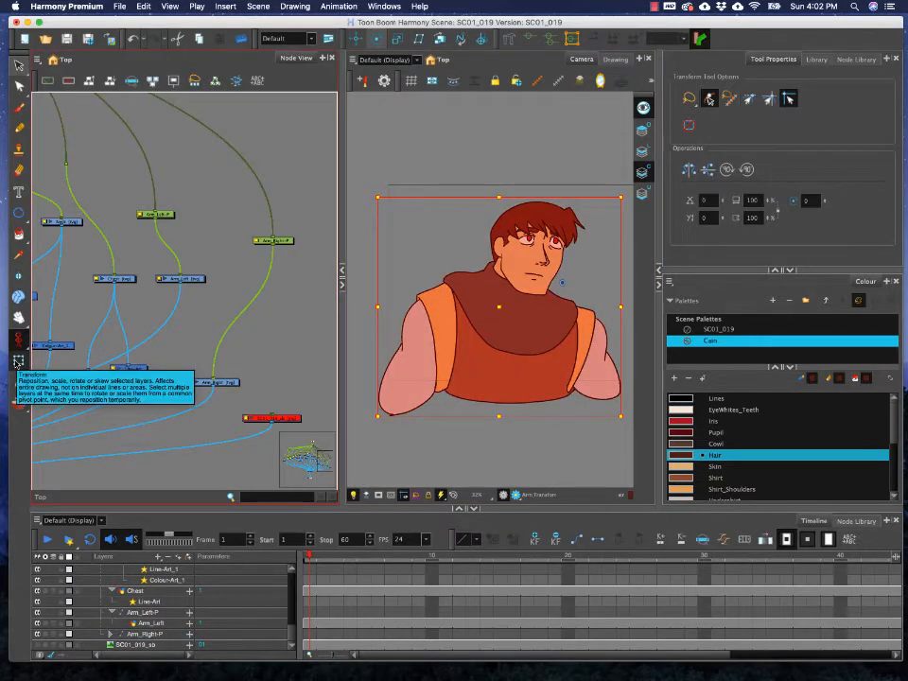
left_click(483, 122)
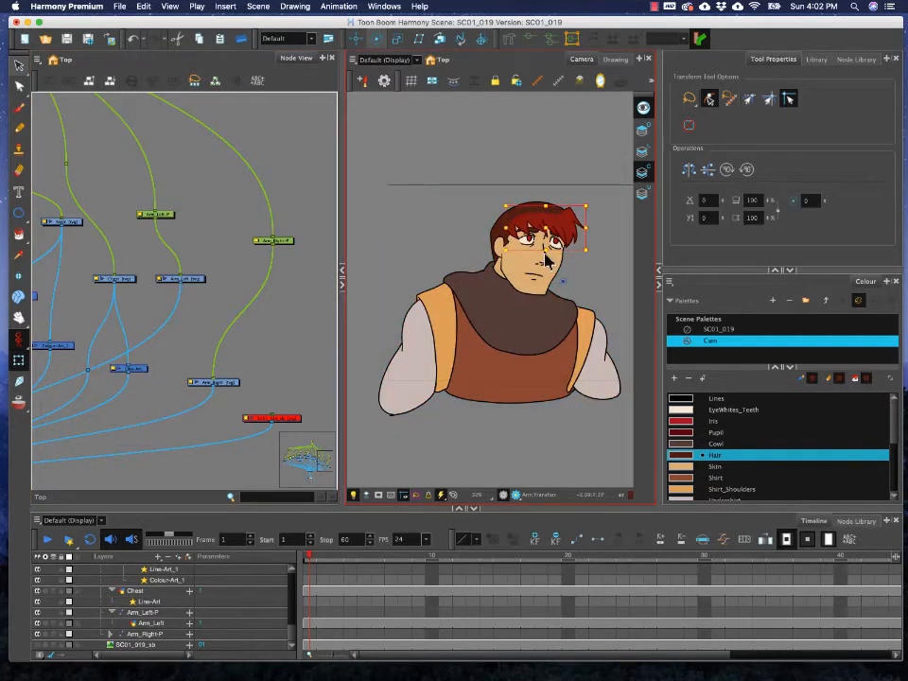
left_click(565, 337)
left_click(726, 126)
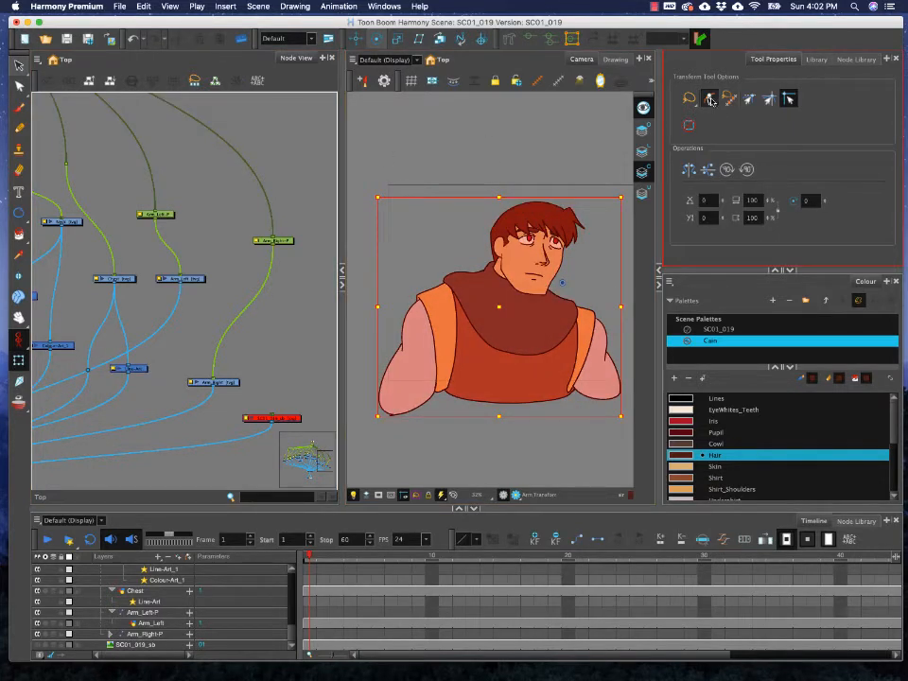
left_click(493, 118)
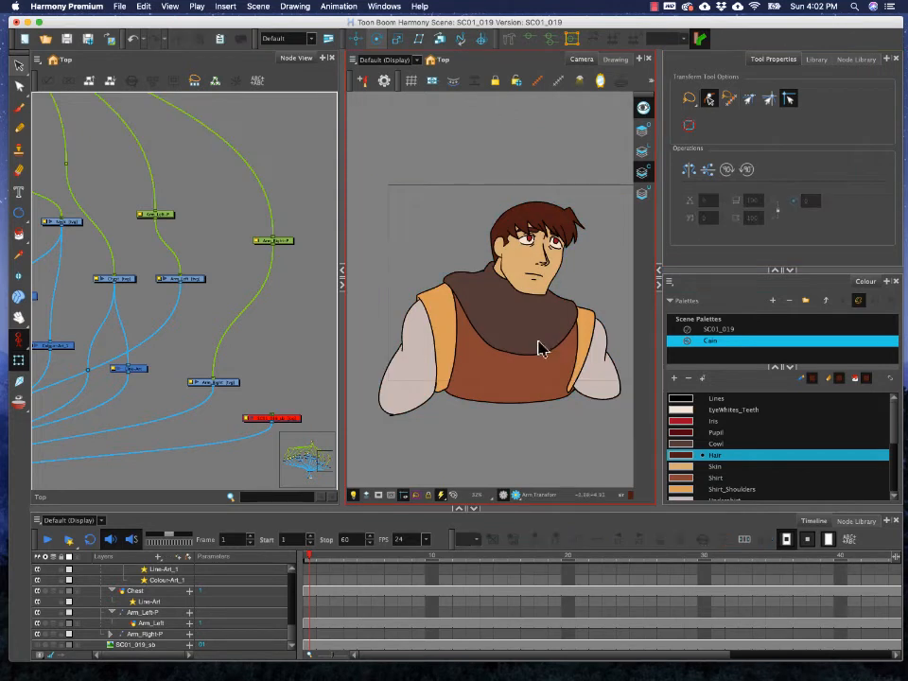
left_click(539, 349)
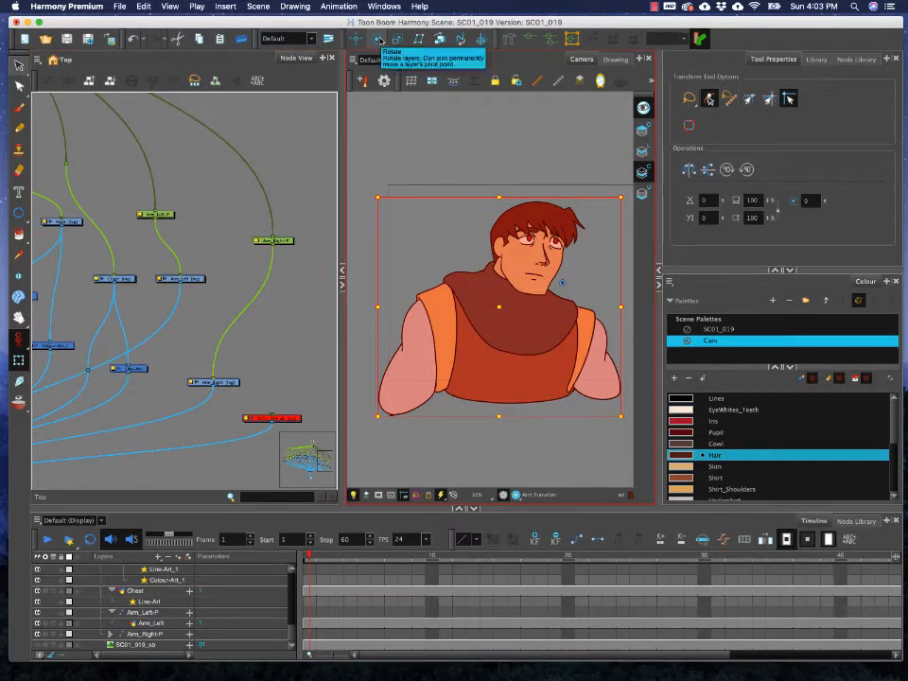
- Activate the Rotate tool and add the Coordinate toolbar to the workspace
left_click(377, 39)
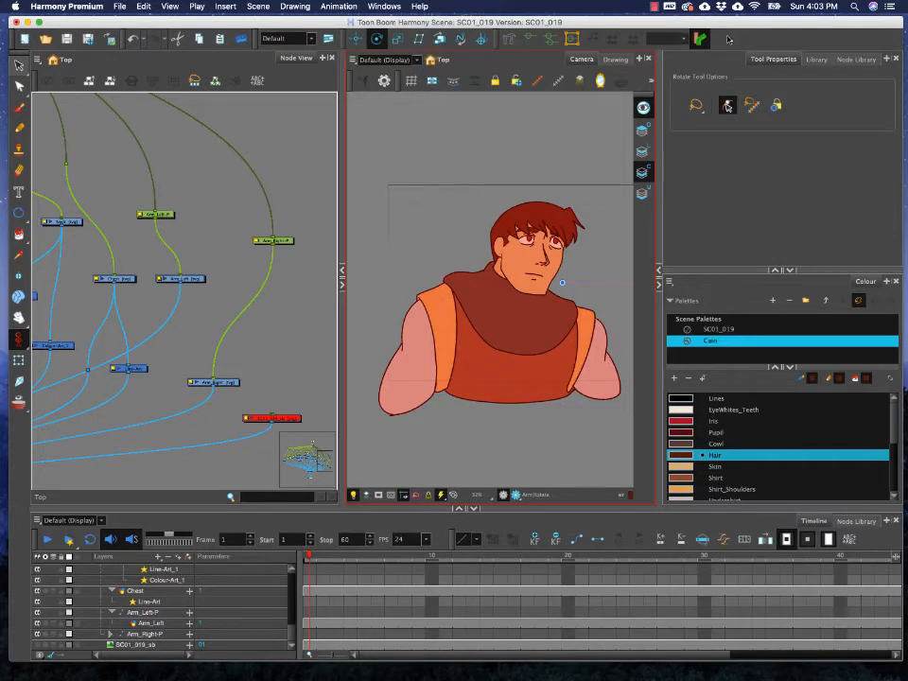
left_click_drag(743, 25, 747, 22)
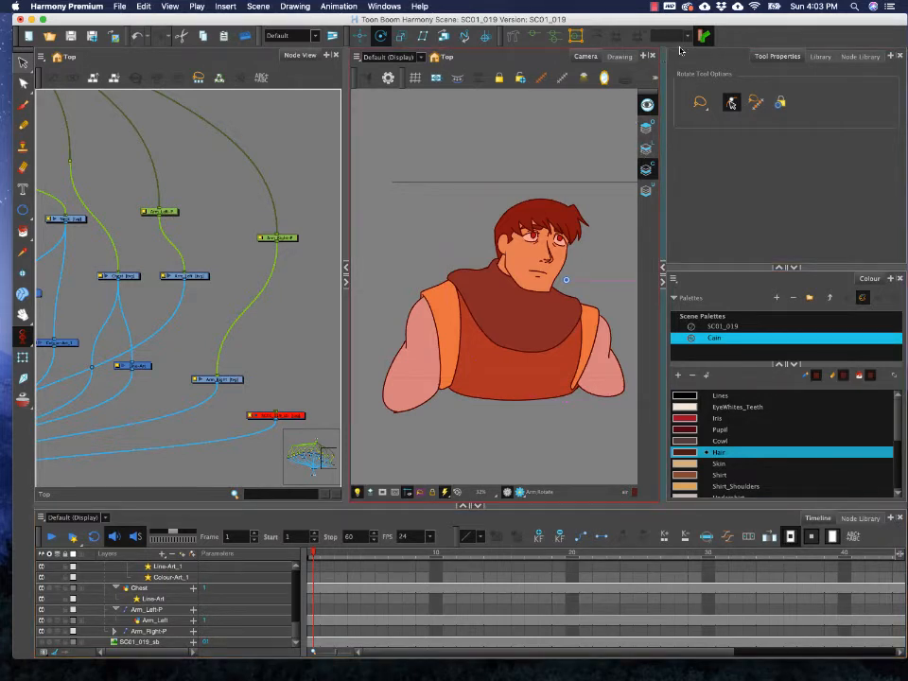
right_click(741, 38)
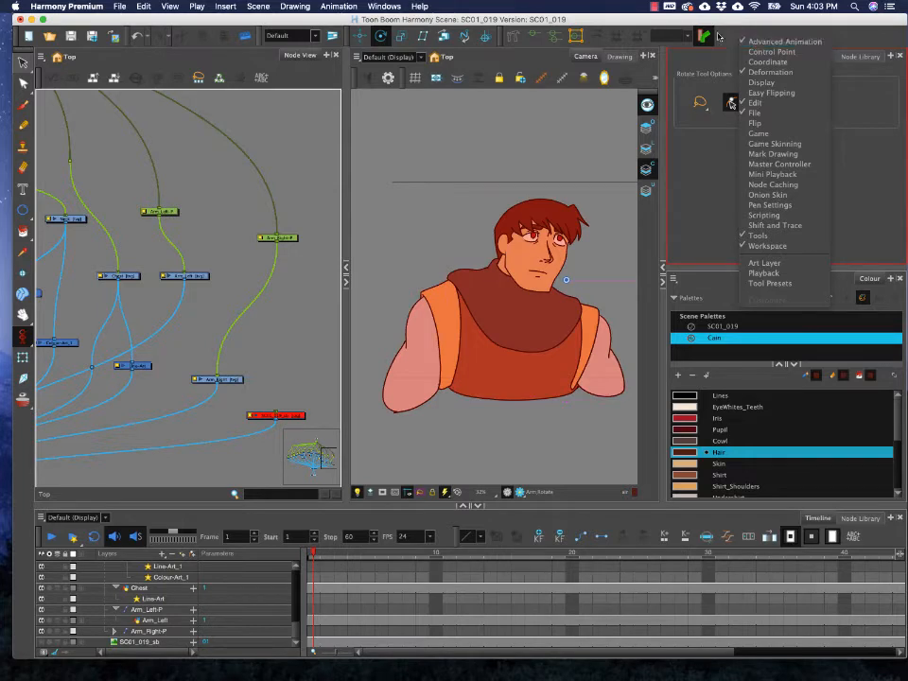
left_click(728, 35)
right_click(727, 35)
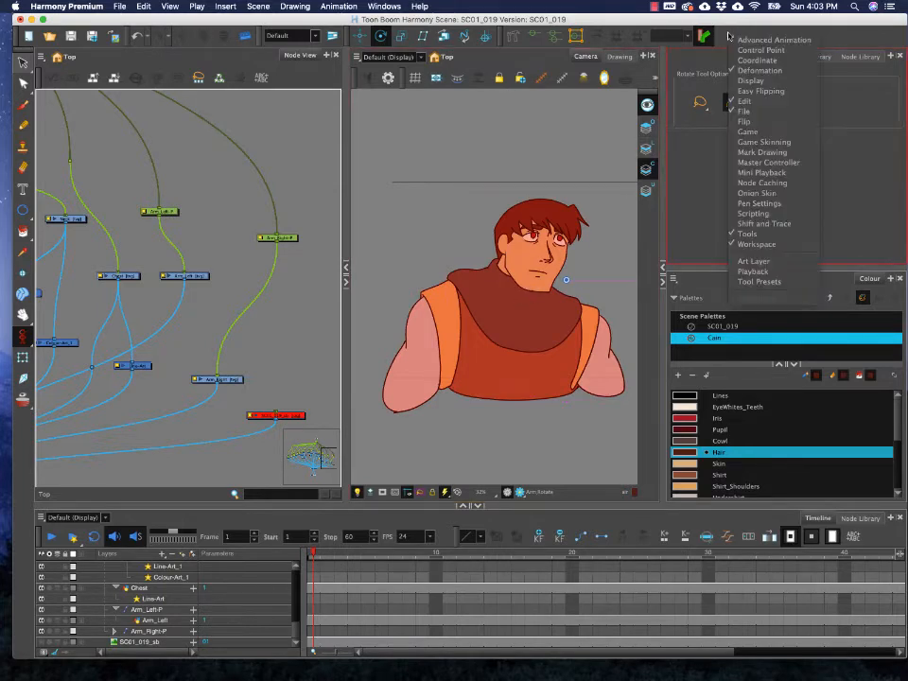
left_click(747, 61)
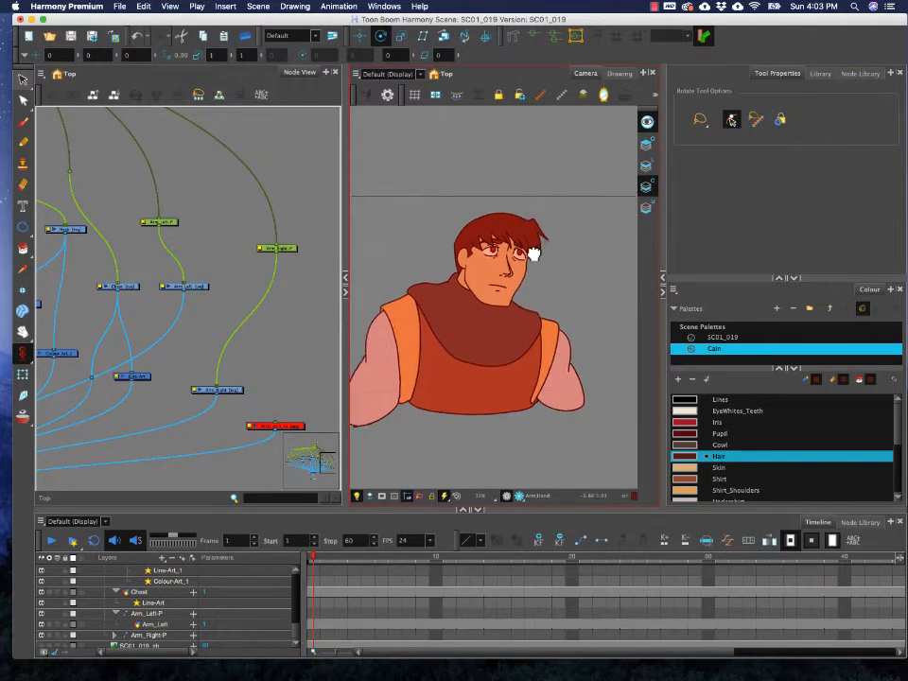
- Try rotating the Chest-P peg about its original pivot and undo the rotation
scroll(532, 251, "right", 5)
left_click_drag(586, 245, 584, 241)
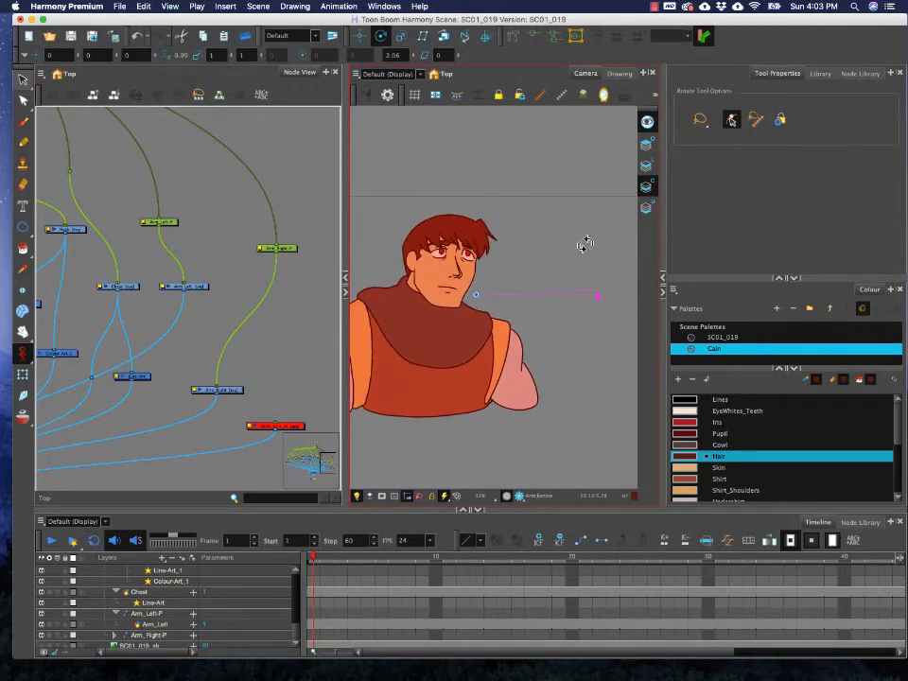
key("ctrl+z")
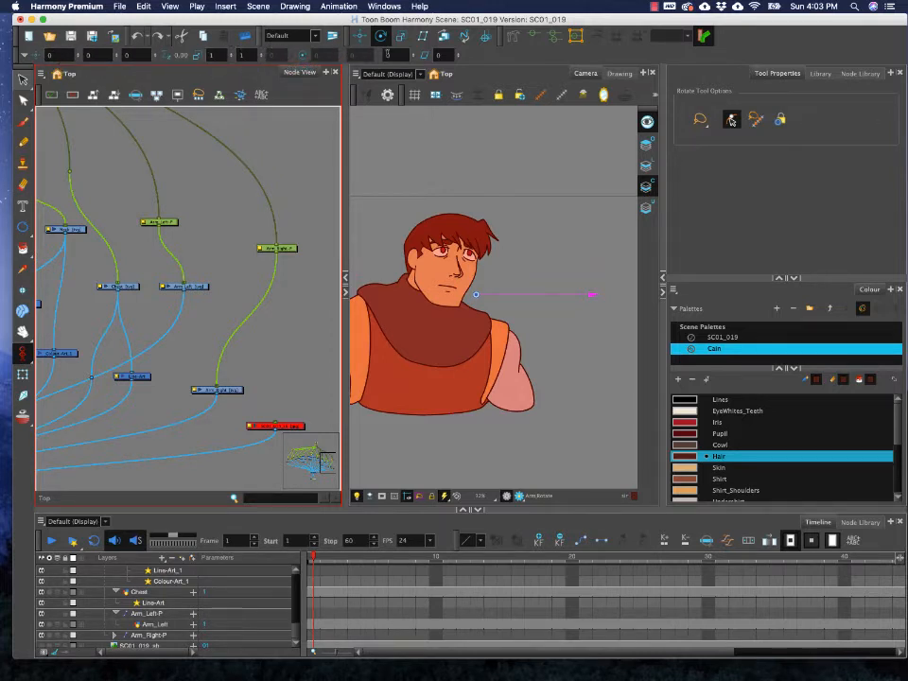
left_click(461, 73)
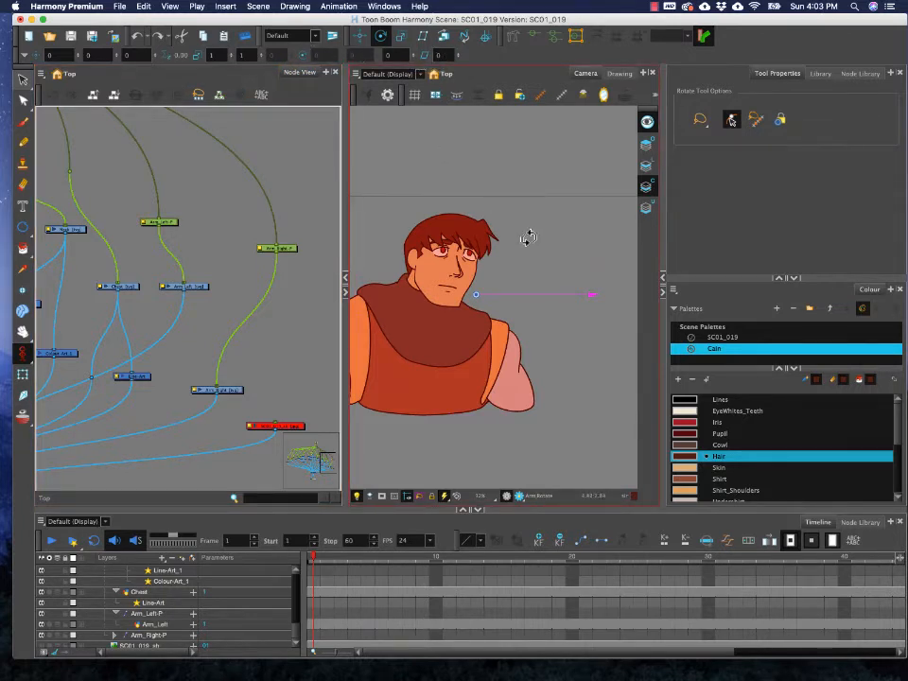
left_click(258, 115)
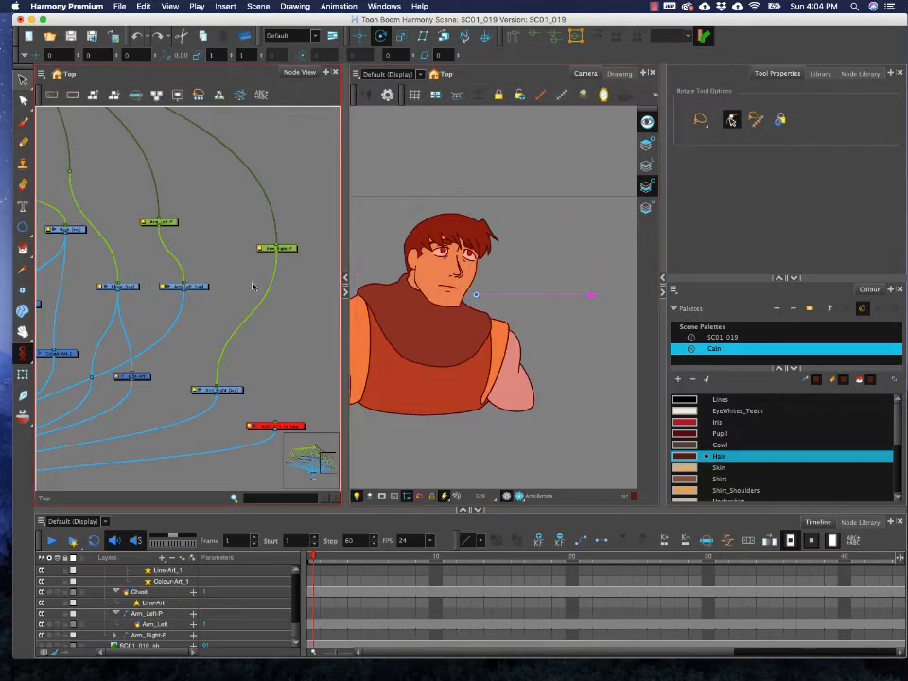
- Centre the Node View on Chest-P, move its pivot to the lower chest, and undo a test rotation
key("o")
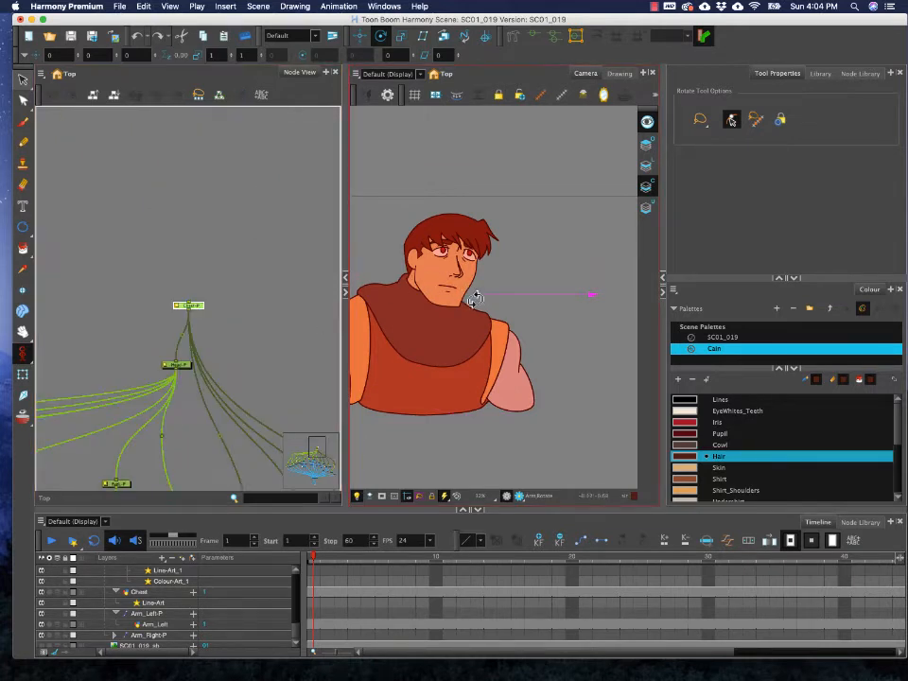
left_click_drag(451, 320, 480, 388)
key("1")
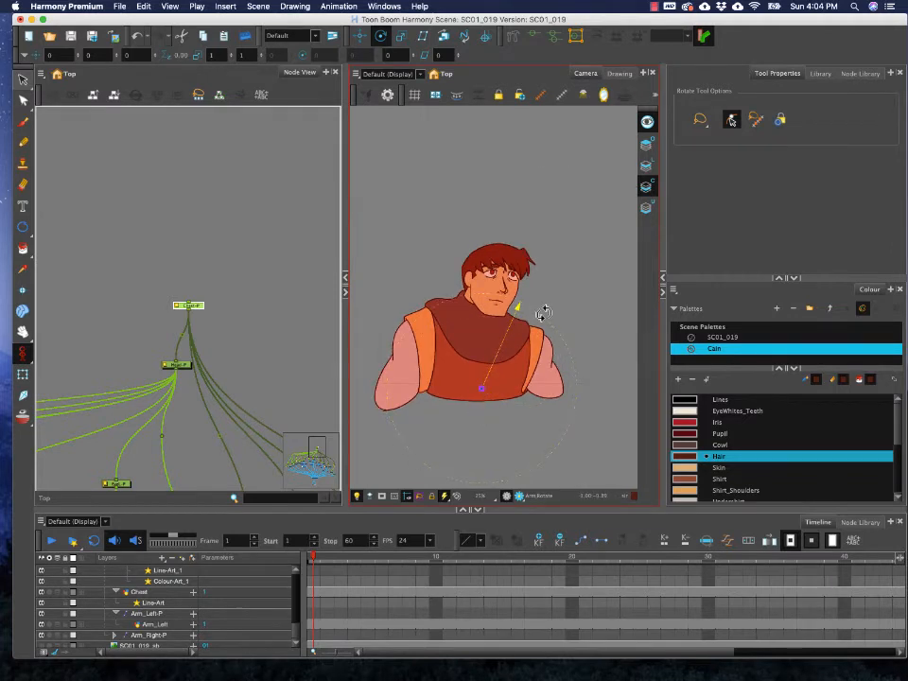
mouse_move(541, 314)
left_mouse_down()
mouse_move(534, 310)
mouse_move(545, 320)
left_mouse_up()
key("super+z")
- Move the Chest-P pivot down to just below the torso and test-rotate the body around it
key("1")
left_click_drag(485, 380, 479, 433)
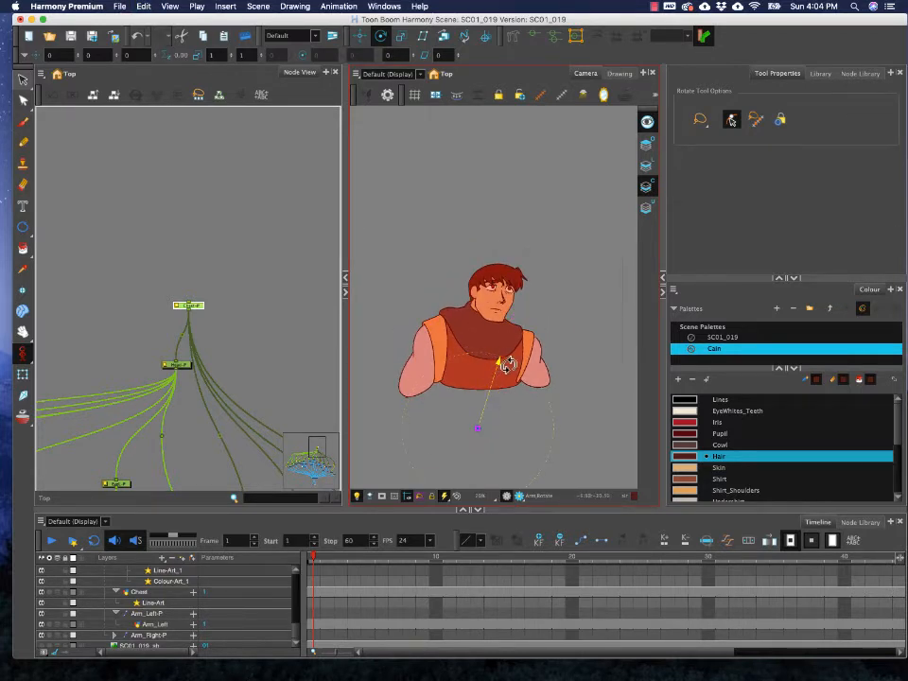
left_click_drag(512, 363, 540, 377)
mouse_move(476, 354)
left_mouse_down()
mouse_move(493, 361)
mouse_move(491, 374)
mouse_move(484, 363)
mouse_move(520, 374)
mouse_move(488, 354)
left_mouse_up()
- Reset the Chest-P peg's rotation angle to 0
double_click(391, 54)
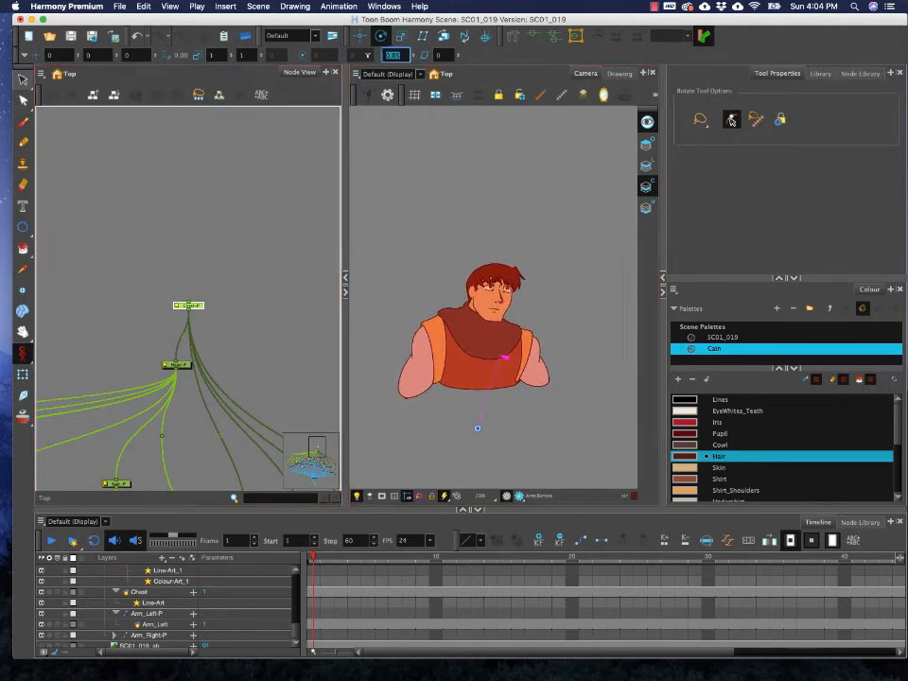
type("0")
key("Return")
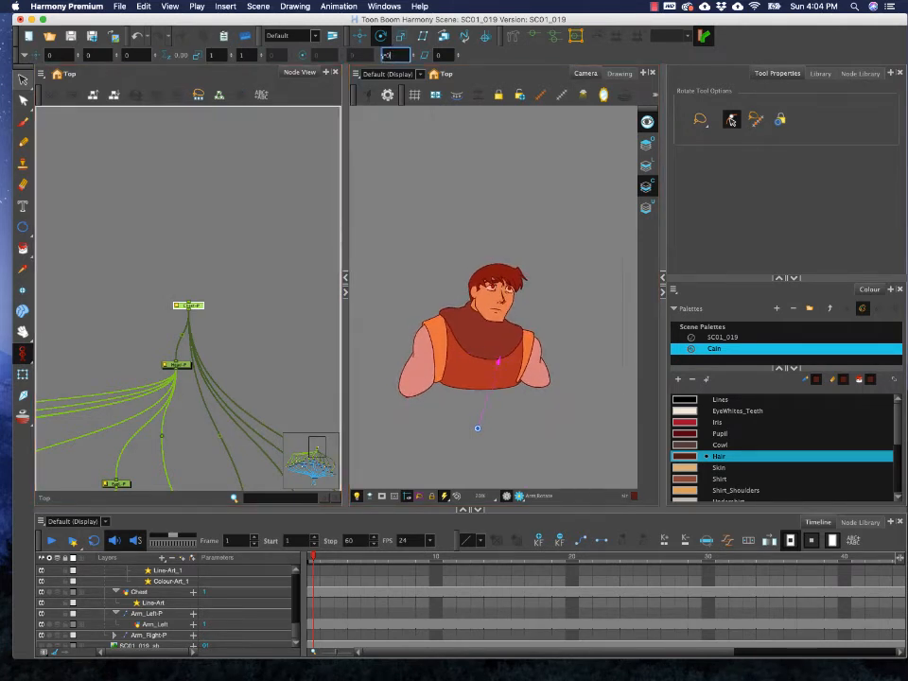
- Try rotating the body about the pivot below the torso and undo the rotation
scroll(479, 361, "up", 2)
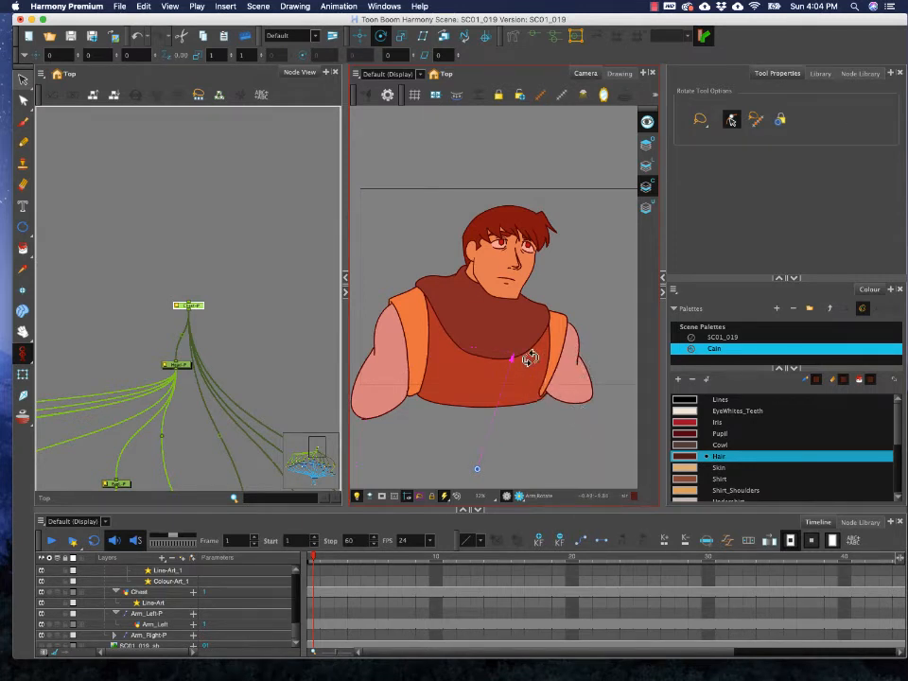
mouse_move(531, 363)
left_mouse_down()
mouse_move(531, 349)
mouse_move(511, 344)
mouse_move(543, 385)
mouse_move(527, 382)
left_mouse_up()
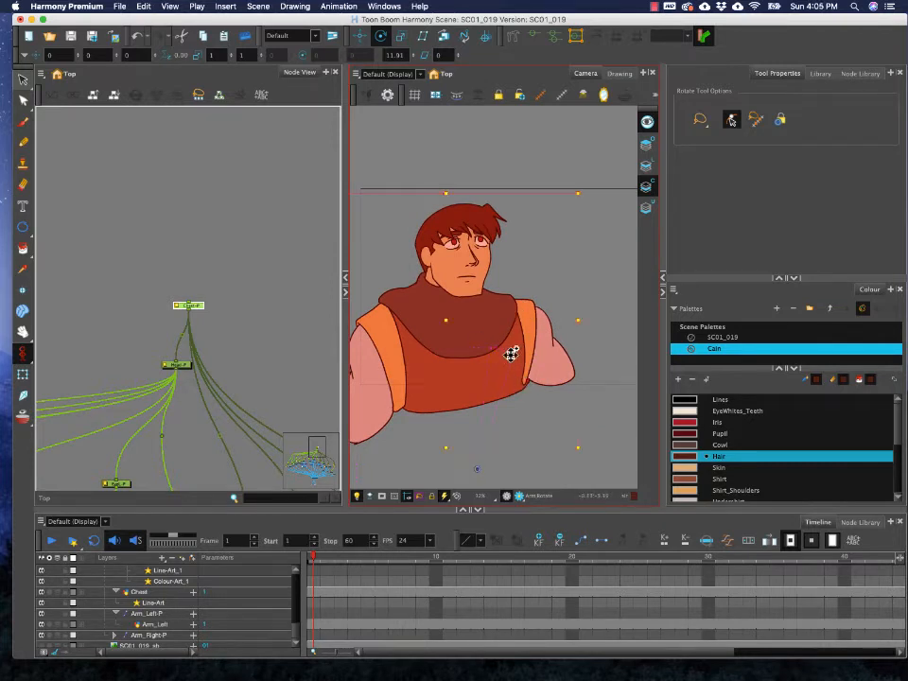
key("super+z")
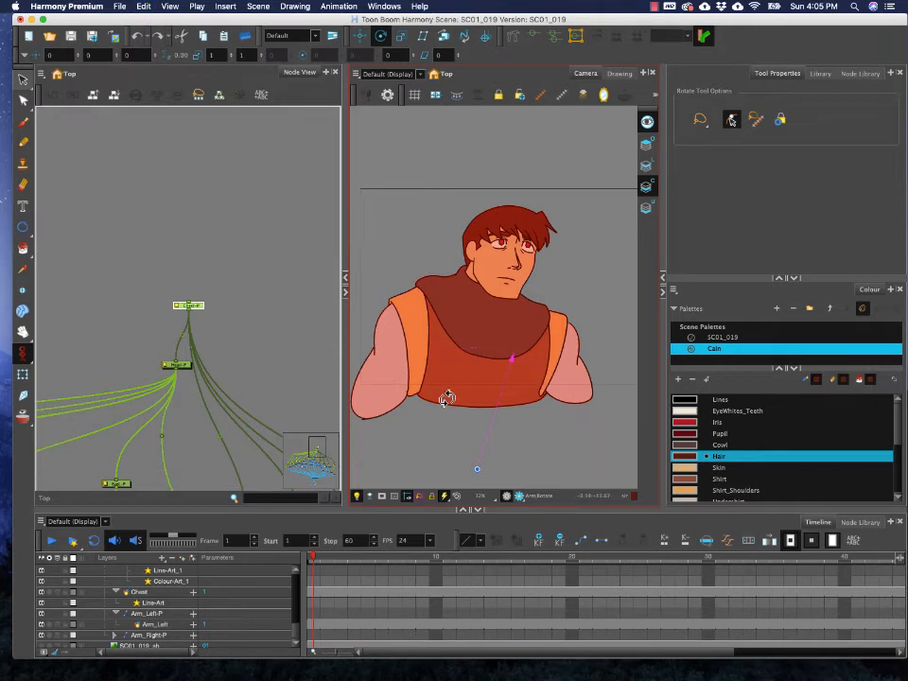
- Raise the Chest-P pivot slightly towards the torso's lower edge, test the rotation, and undo it
left_click(189, 304)
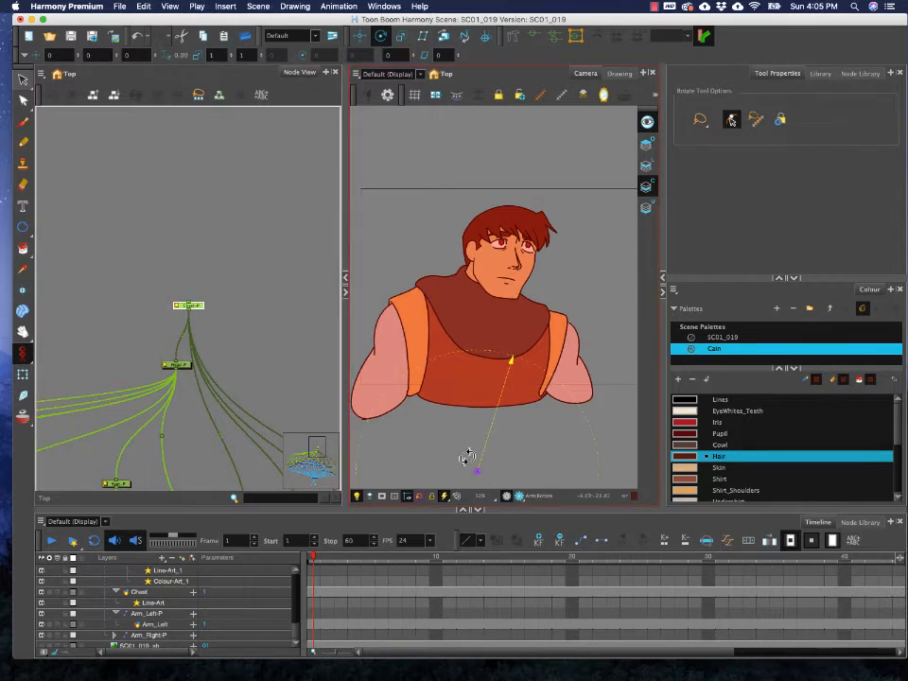
left_click_drag(480, 471, 482, 449)
left_click_drag(545, 342, 527, 347)
key("super+z")
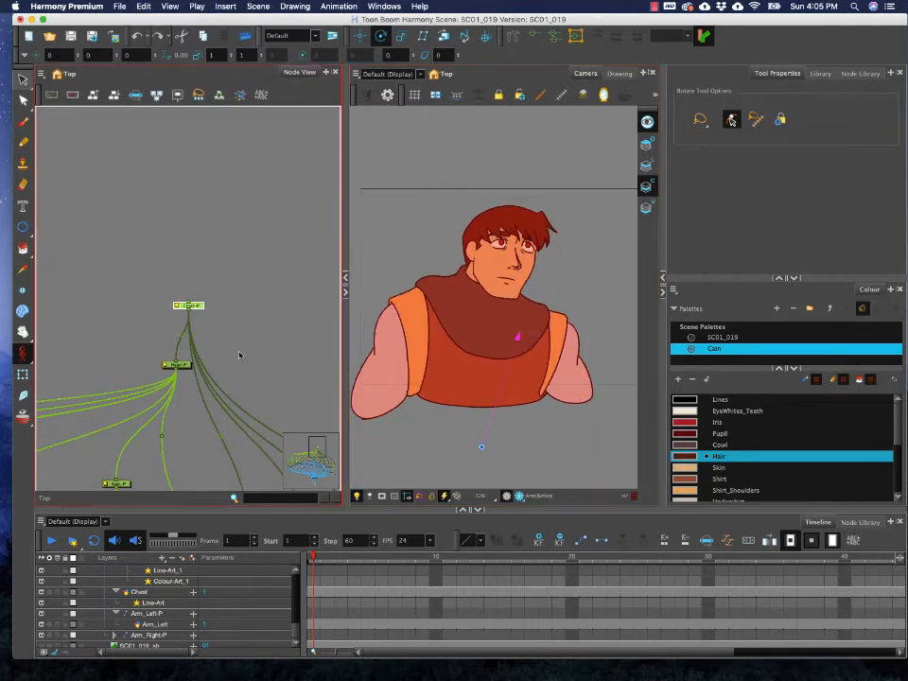
- Try rotating the Head-P peg about its pivot near the jaw and undo the rotation
left_click(177, 366)
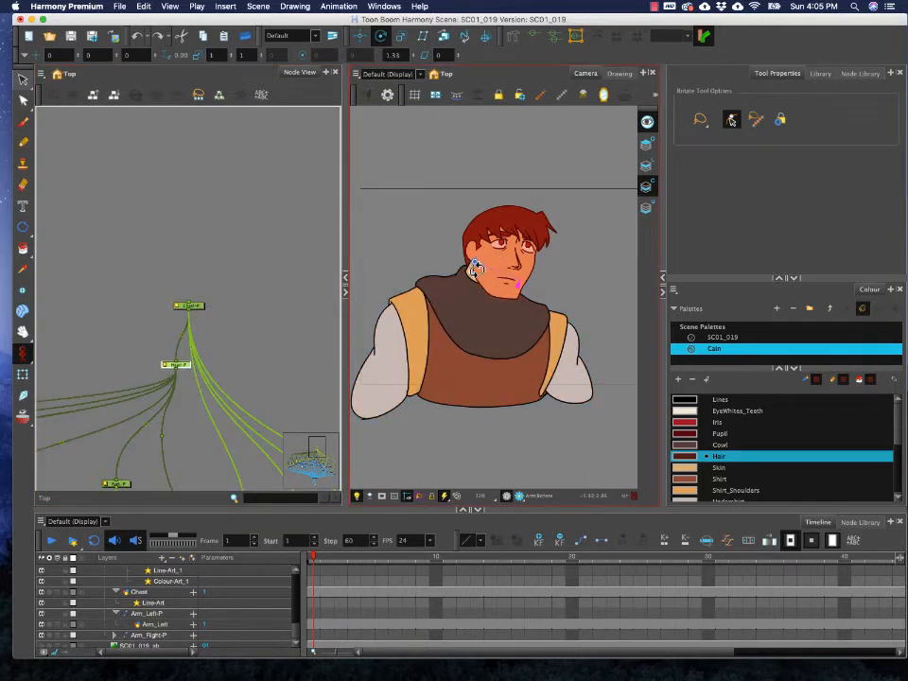
scroll(476, 267, "up", 2)
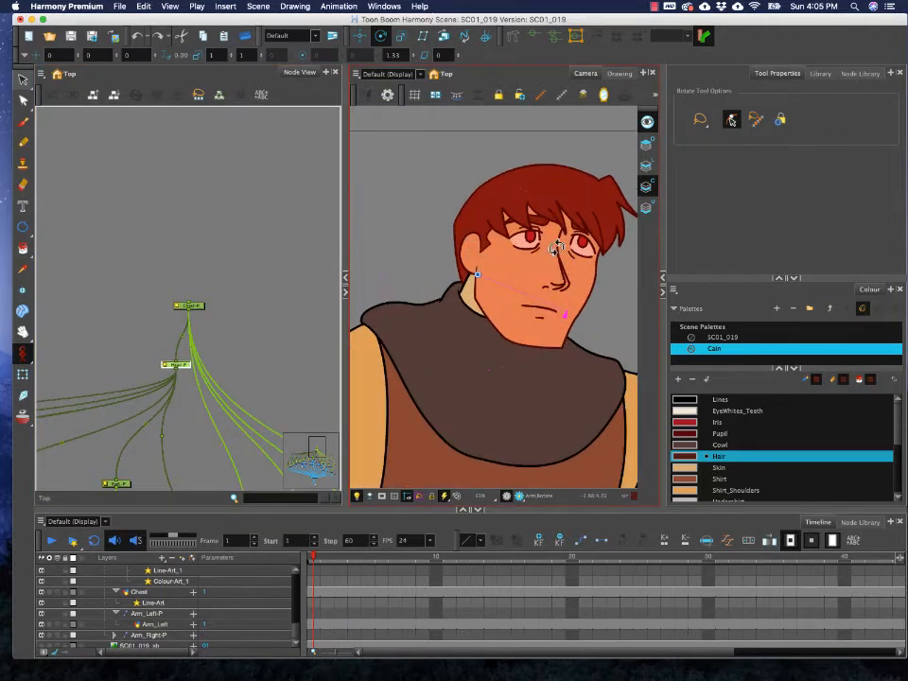
left_click_drag(555, 248, 520, 195)
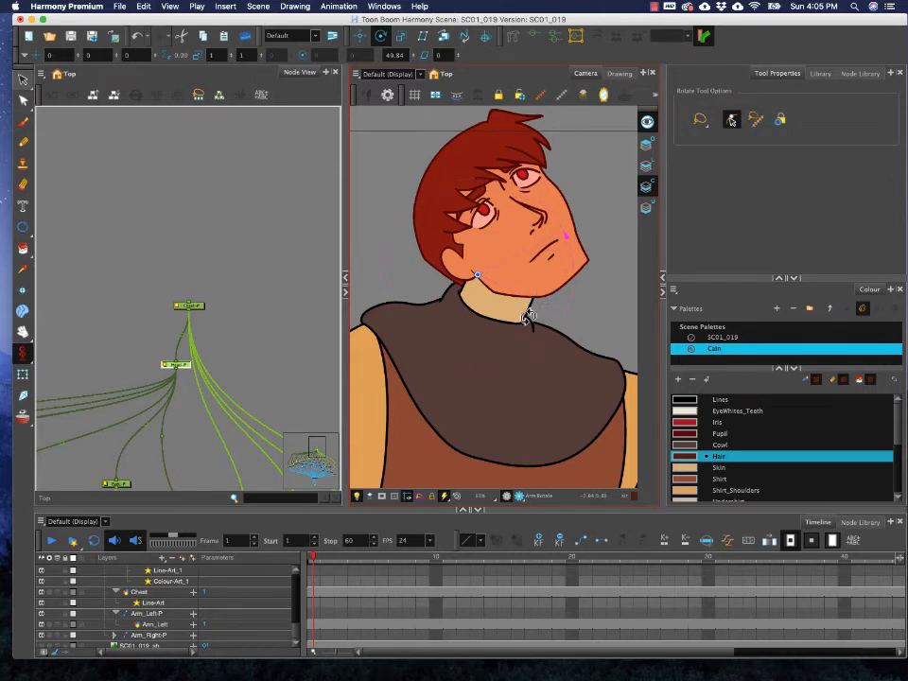
left_click(519, 320)
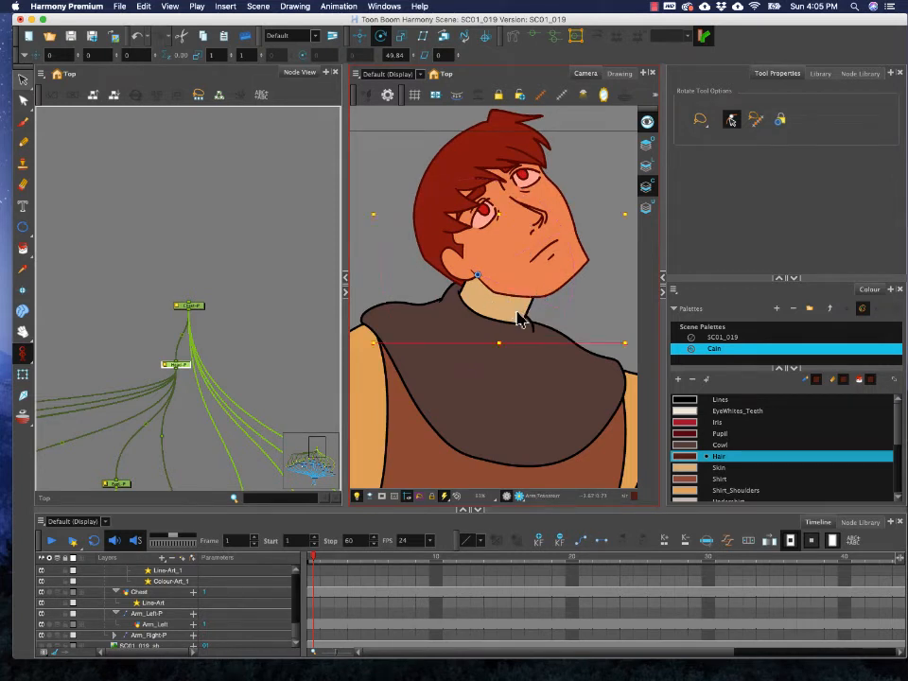
key("super+z")
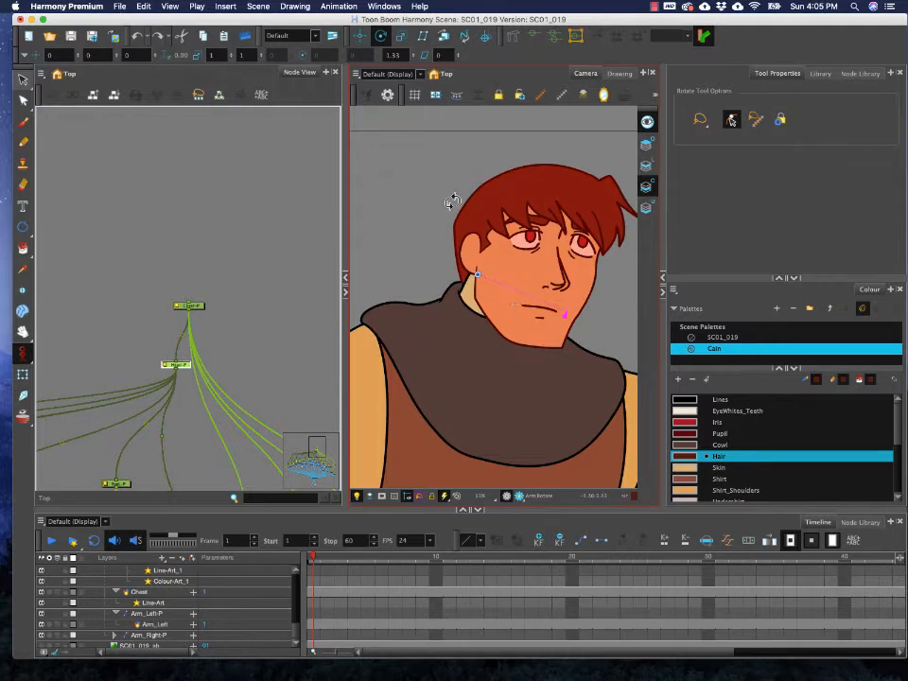
- Select the neck's peg and place its rotation pivot at the base of the neck with the Rotate tool
scroll(520, 279, "down", 2)
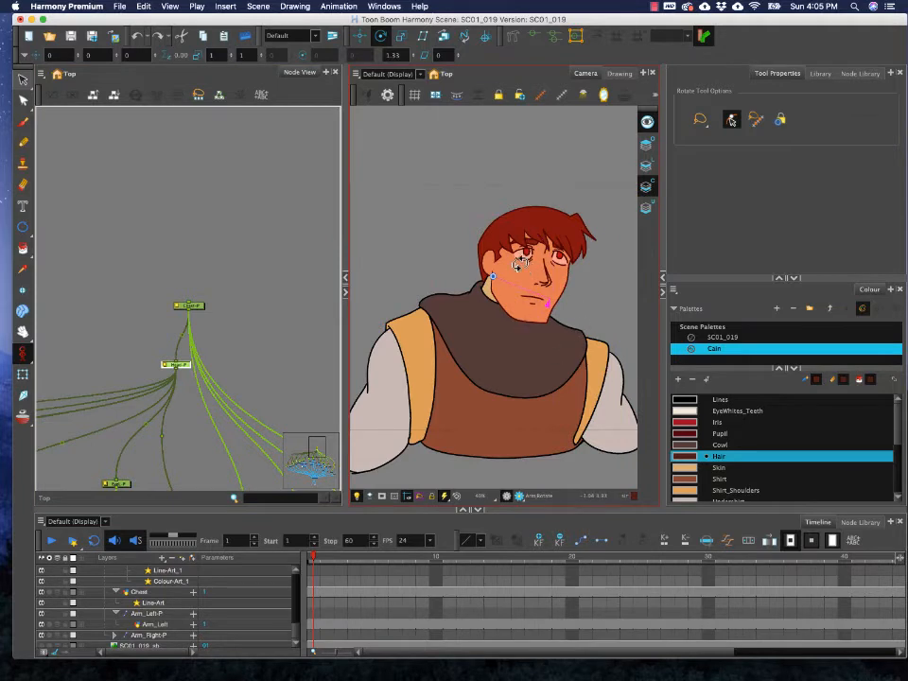
left_click(24, 376)
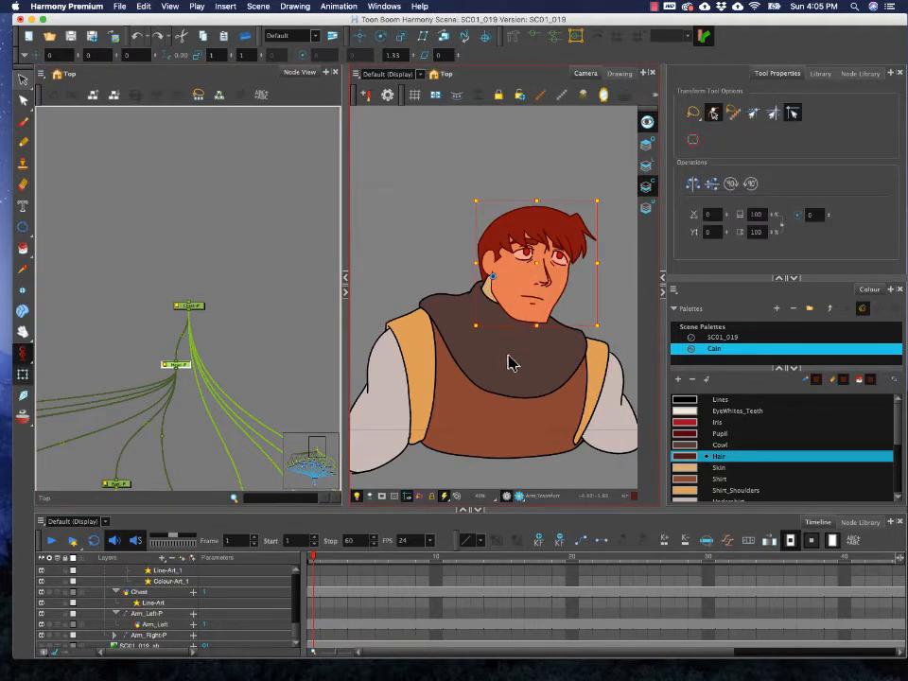
left_click(488, 288)
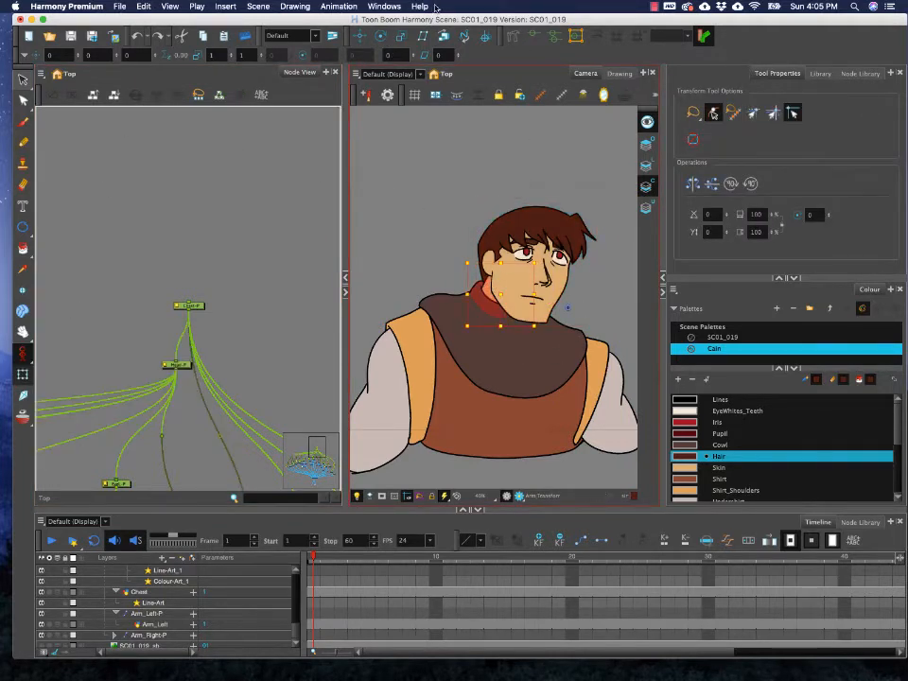
left_click(380, 36)
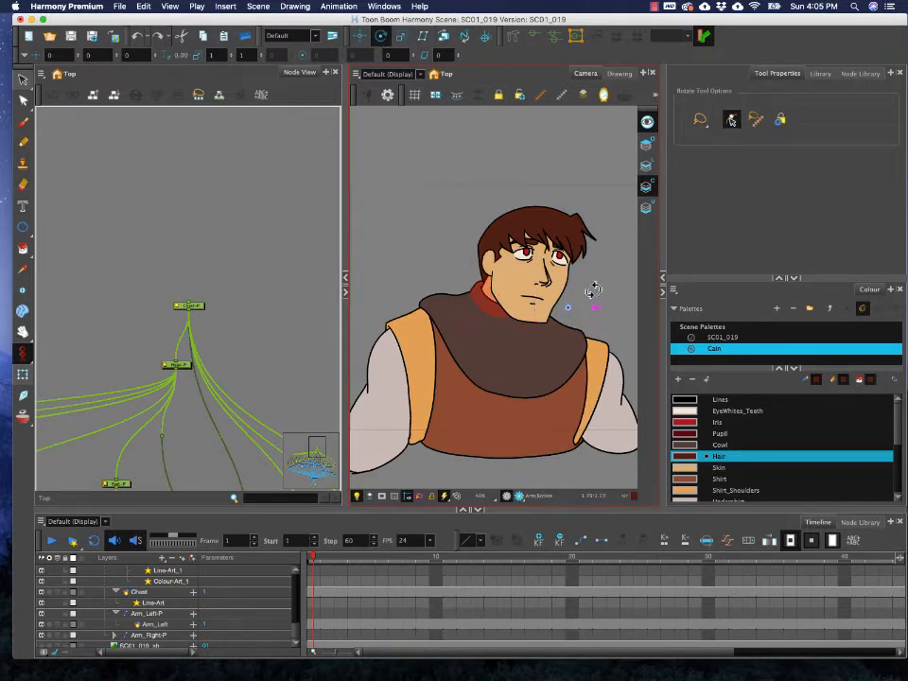
left_click_drag(594, 290, 506, 291)
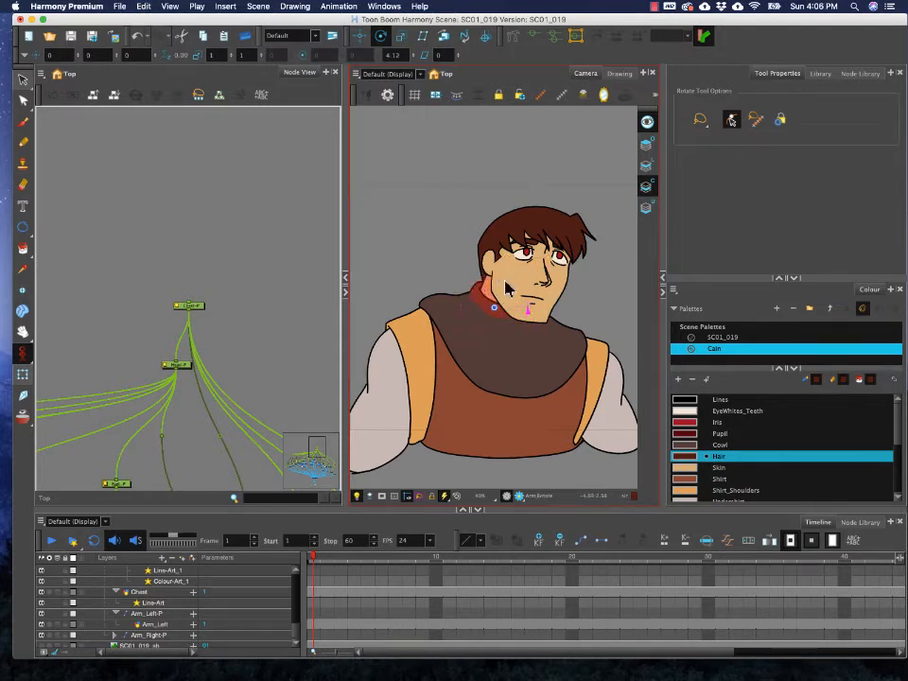
- Rearrange the node network so that the Neck-P peg sits beside Head-P, just below Chest-P
left_click(264, 321)
left_click_drag(264, 321, 266, 231)
scroll(232, 272, "down", 2)
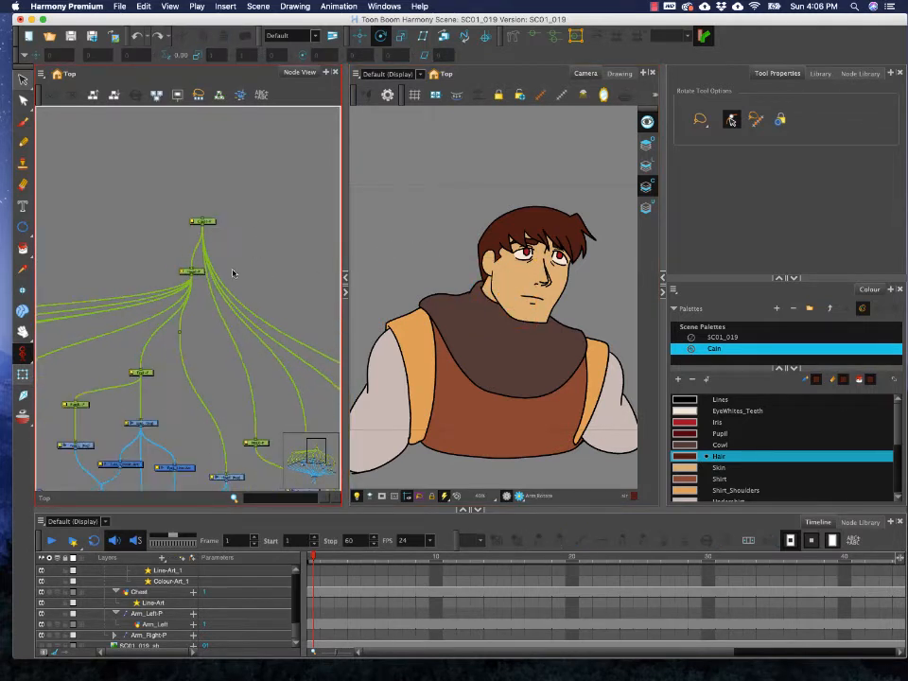
left_click_drag(252, 323, 248, 279)
left_click_drag(253, 379, 175, 241)
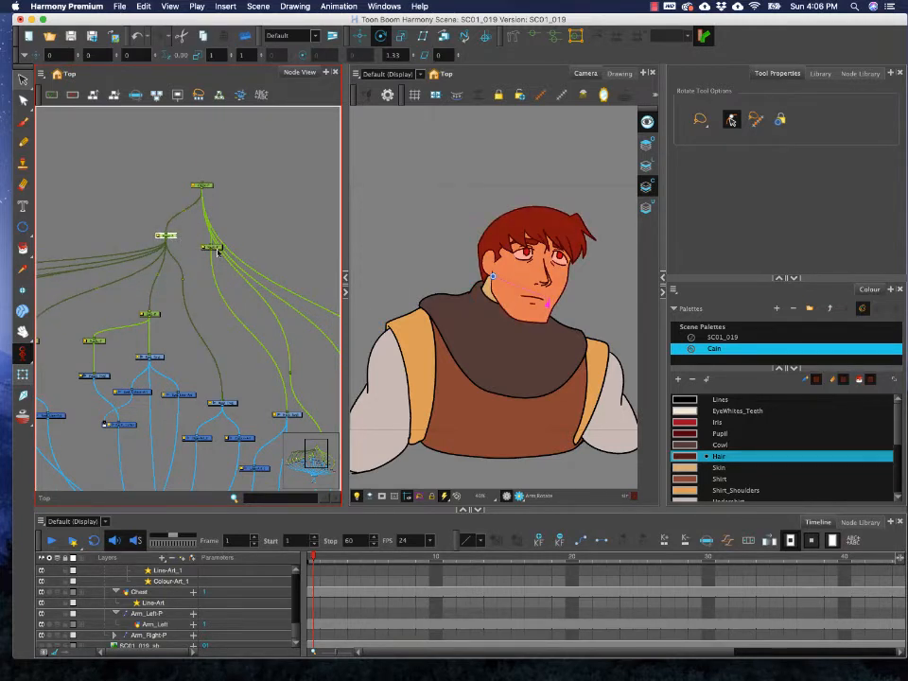
- Insert the Neck-P peg into the connection between Chest-P and Head-P
left_click(217, 250)
scroll(158, 205, "up", 4)
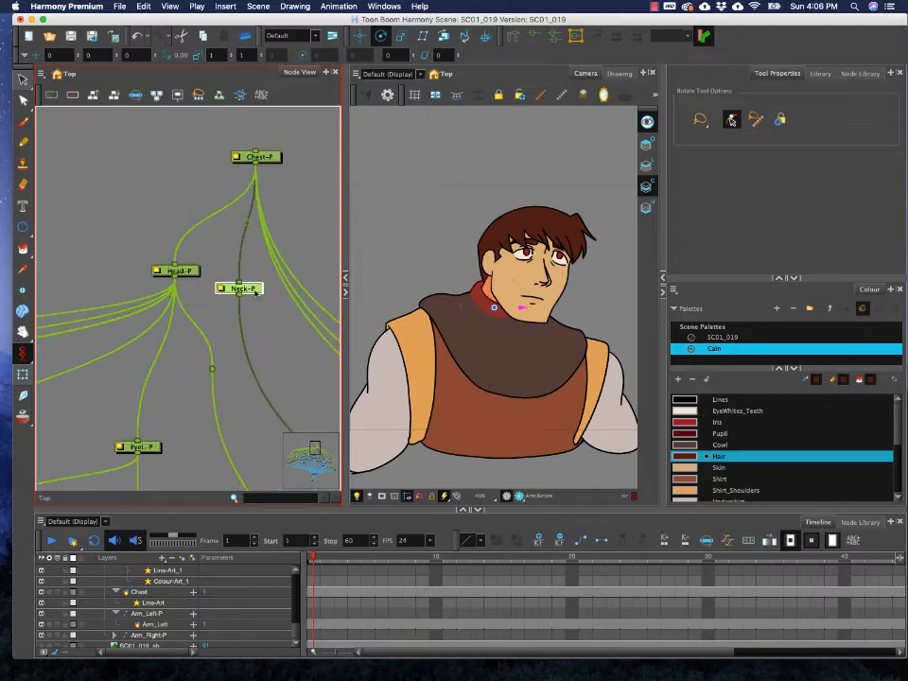
left_click_drag(255, 292, 246, 254)
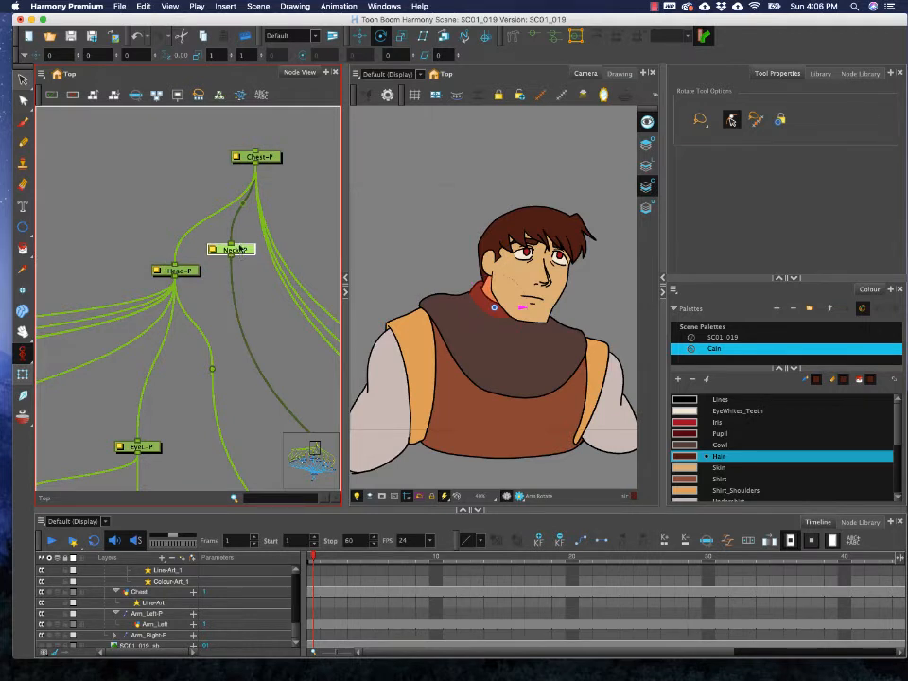
left_click_drag(242, 249, 198, 221)
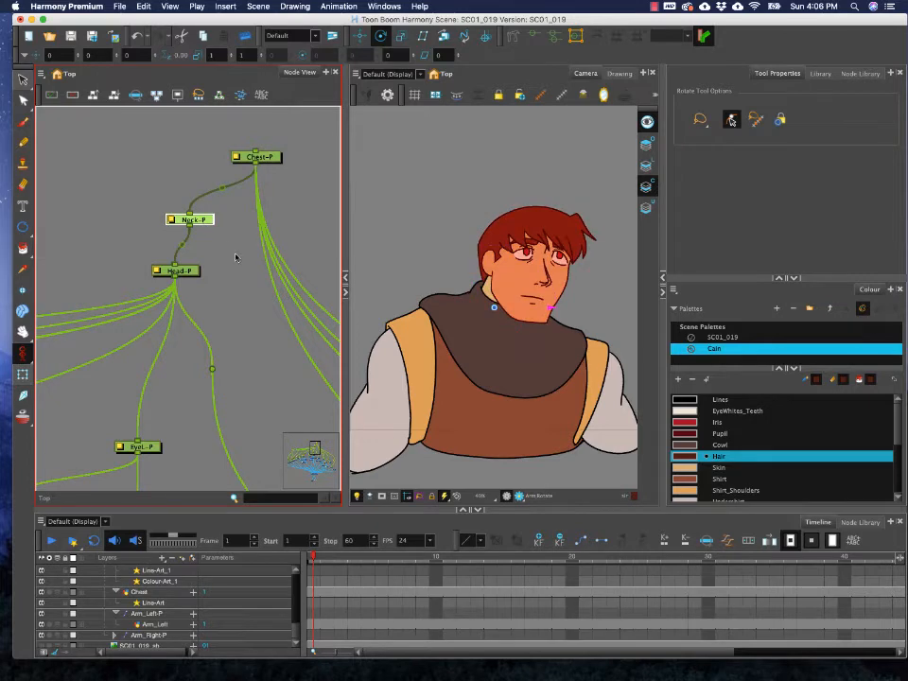
- Connect the neck drawing to the Neck-P peg and position the peg just above Head-P
scroll(236, 257, "down", 2)
left_click_drag(250, 280, 154, 180)
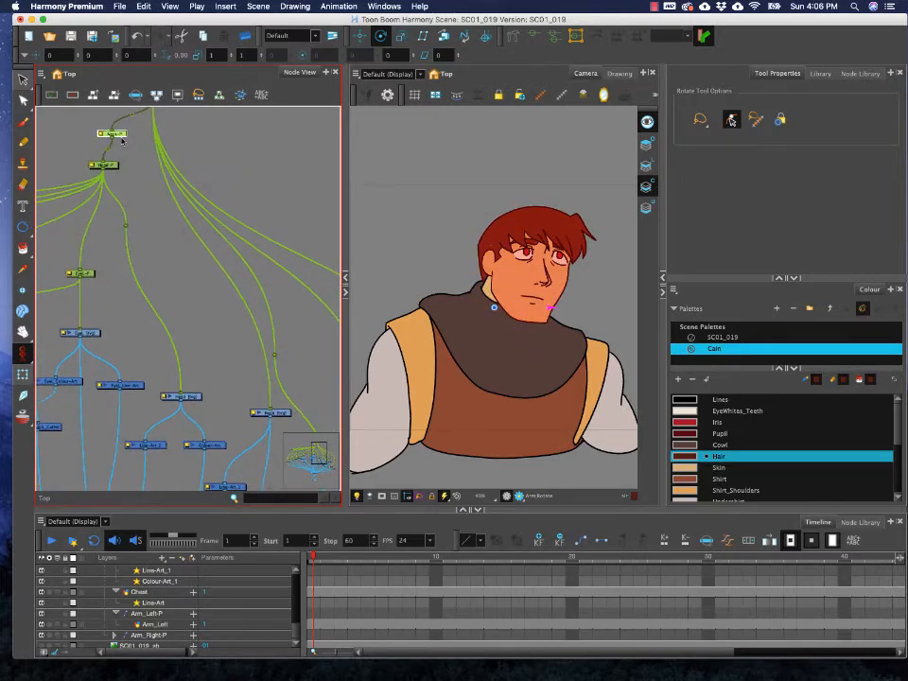
left_click_drag(121, 140, 186, 280)
left_click(131, 141)
left_click_drag(139, 147, 131, 131)
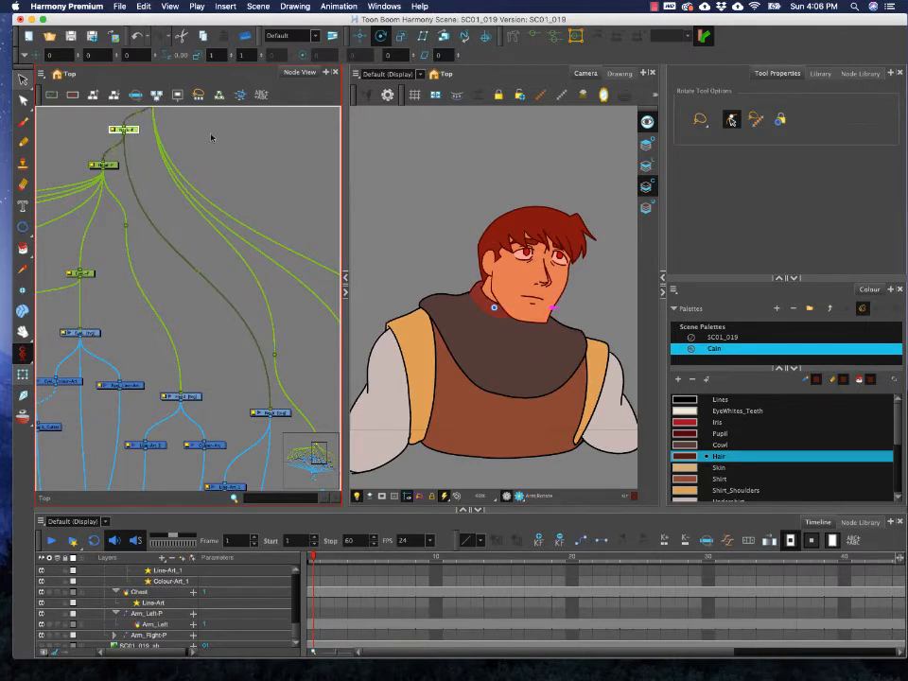
- Try rotating the neck and head together about the Neck-P pivot and undo the test rotations
left_click_drag(546, 271, 532, 323)
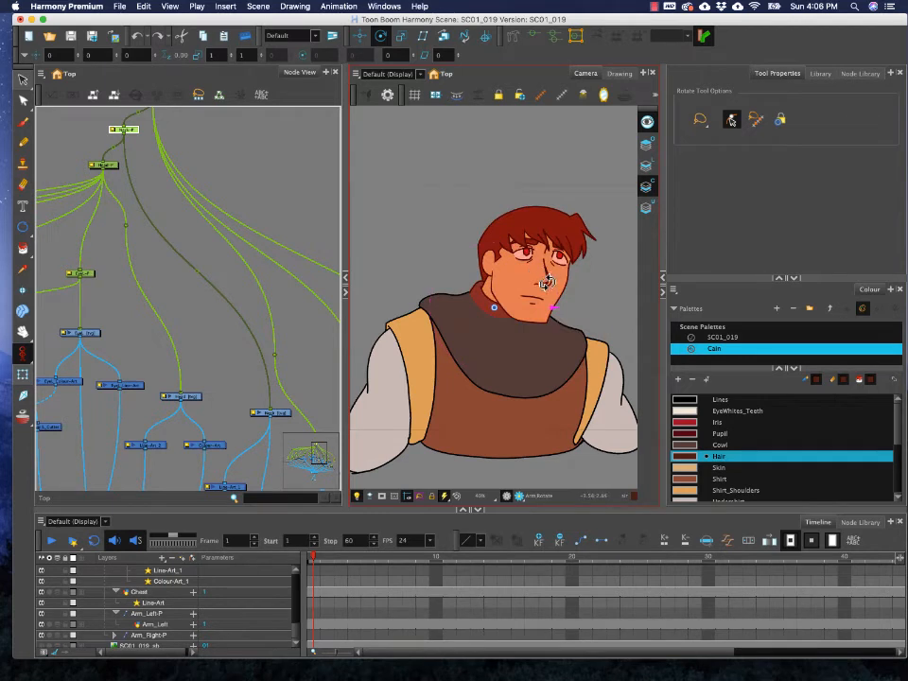
left_click_drag(546, 270, 533, 287)
scroll(492, 268, "up", 1)
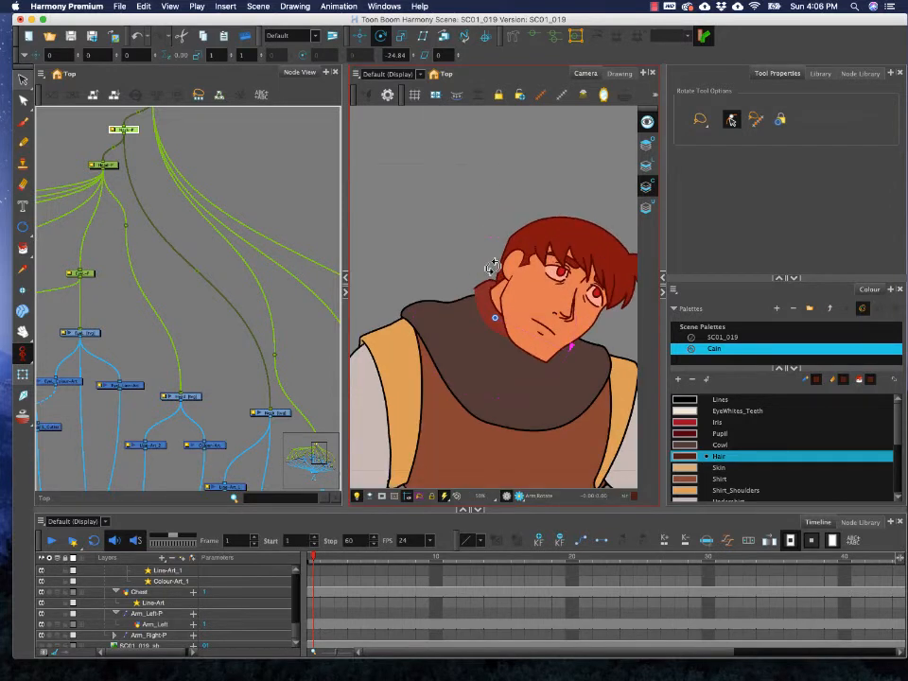
scroll(470, 304, "up", 1)
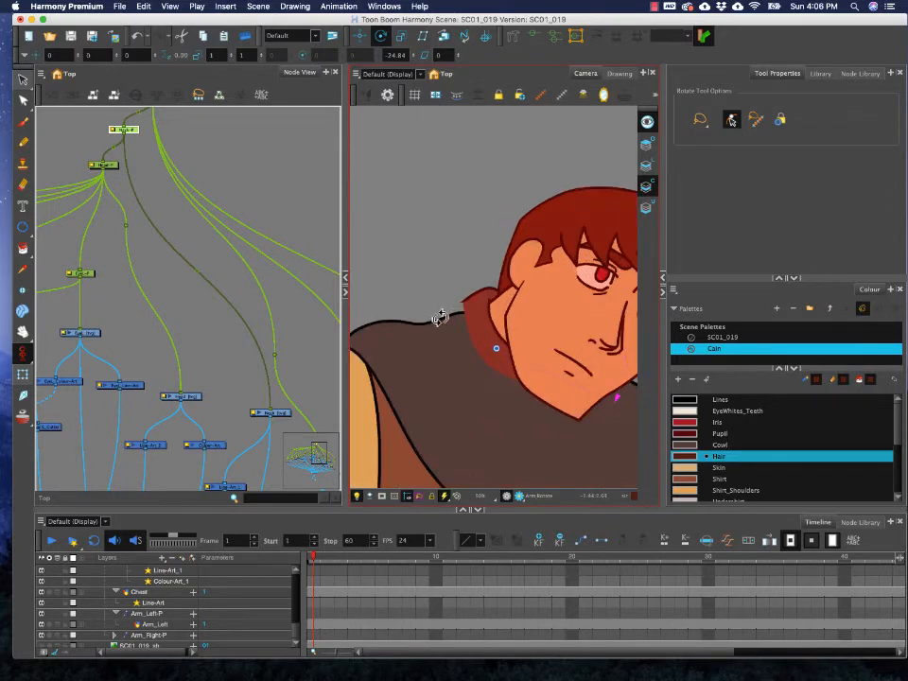
left_click_drag(495, 286, 487, 249)
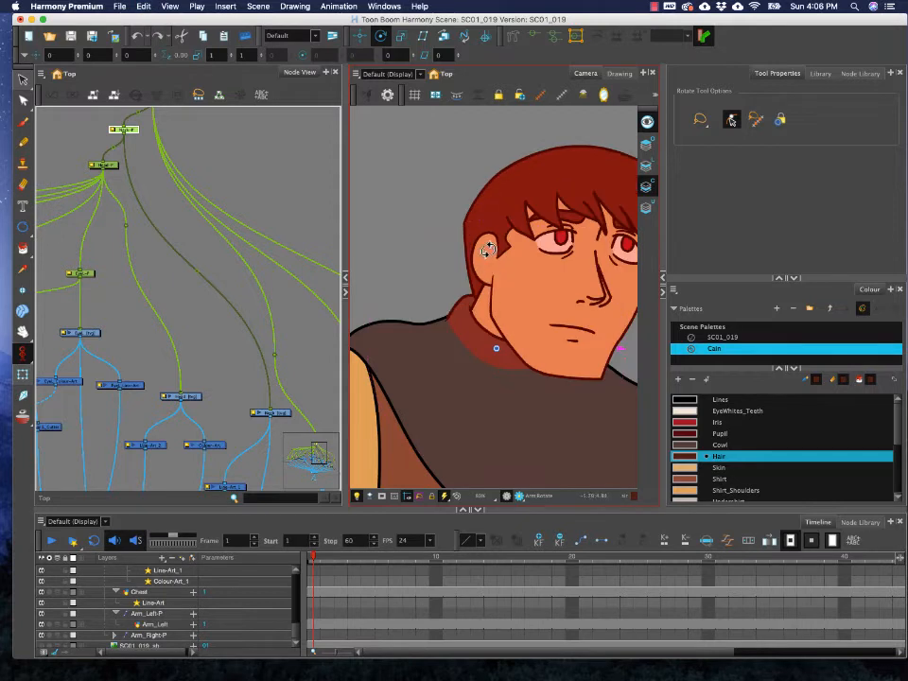
left_click_drag(538, 225, 525, 273)
- Select the EyeL-P peg and move its pivot onto the character's left eye with the Translate tool
left_click(167, 115)
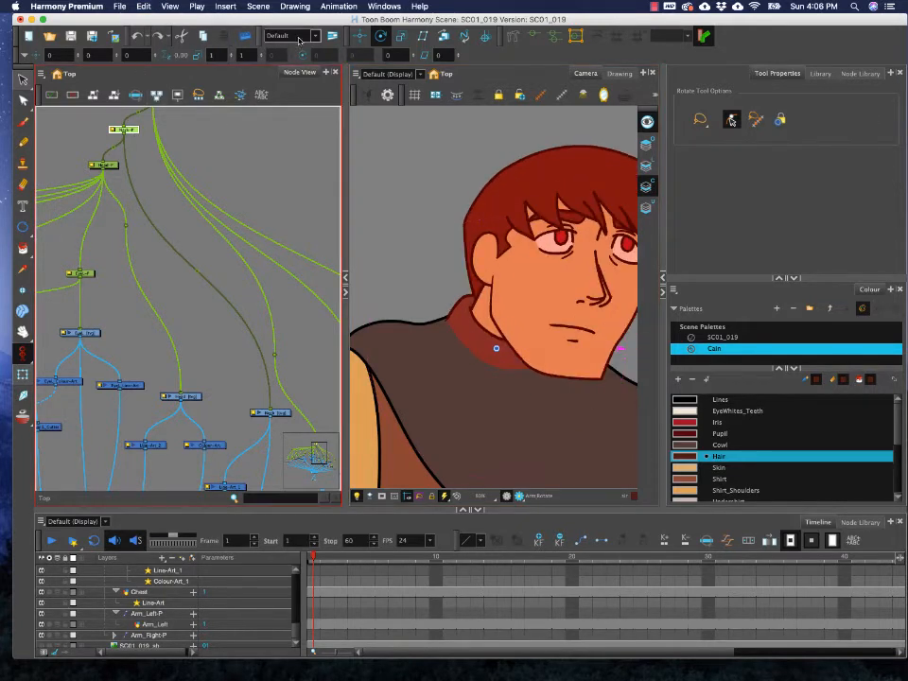
key("alt+2")
left_click_drag(493, 341, 498, 303)
scroll(512, 310, "down", 3)
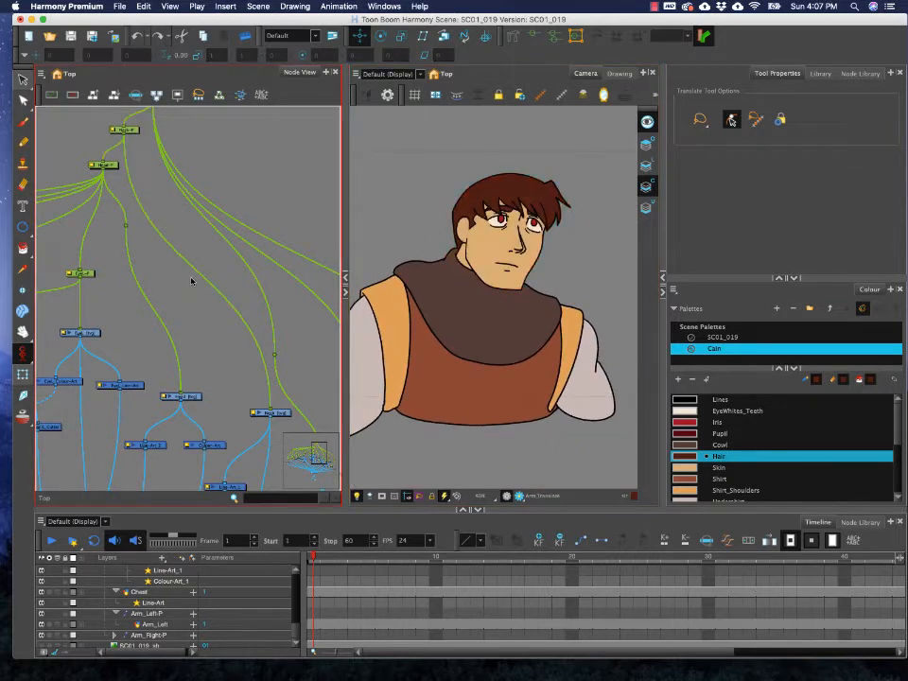
left_click_drag(193, 282, 245, 314)
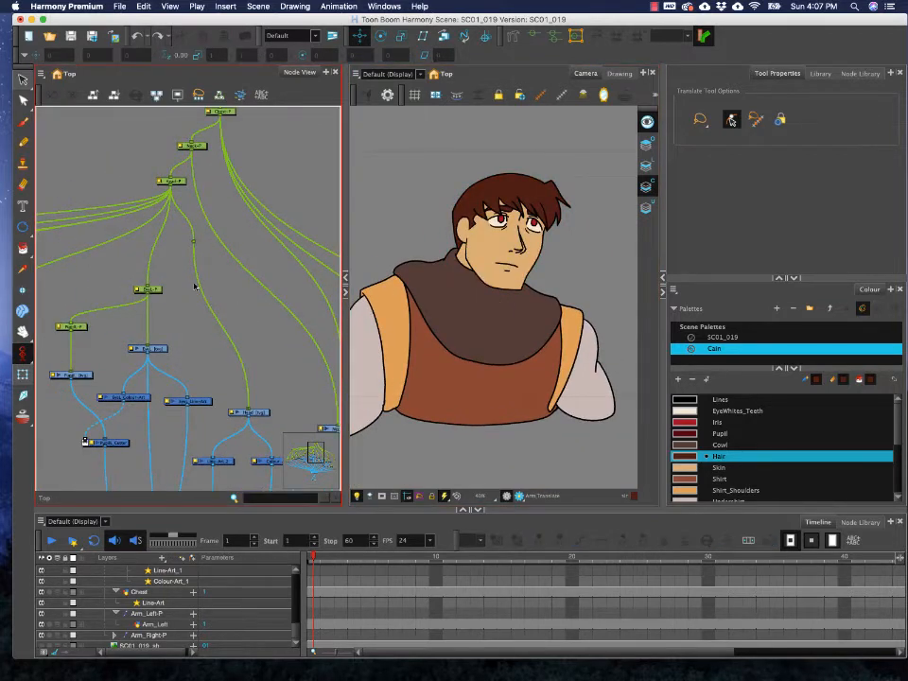
left_click(159, 290)
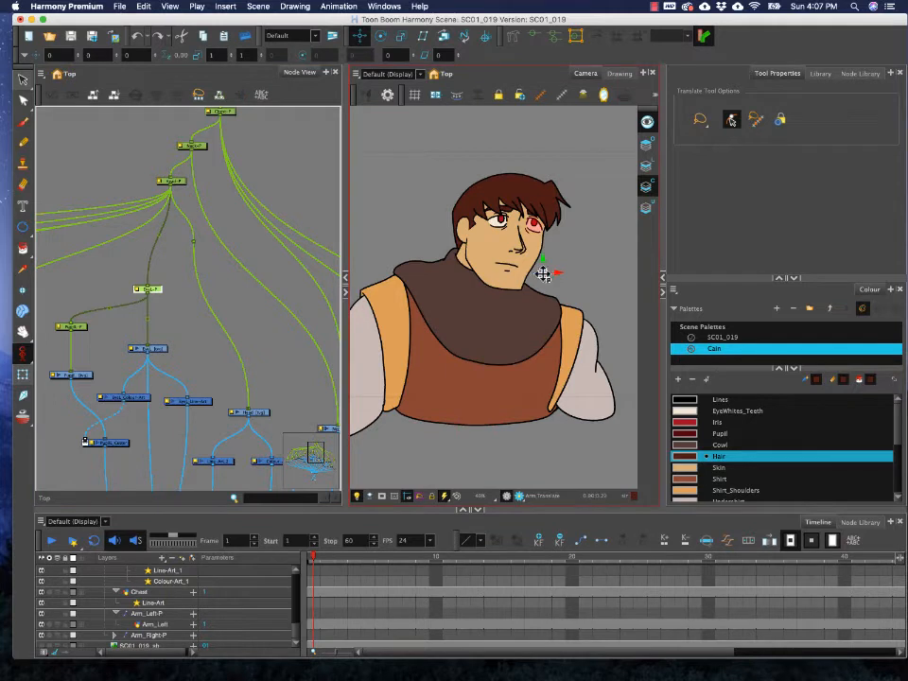
left_click_drag(542, 273, 535, 227)
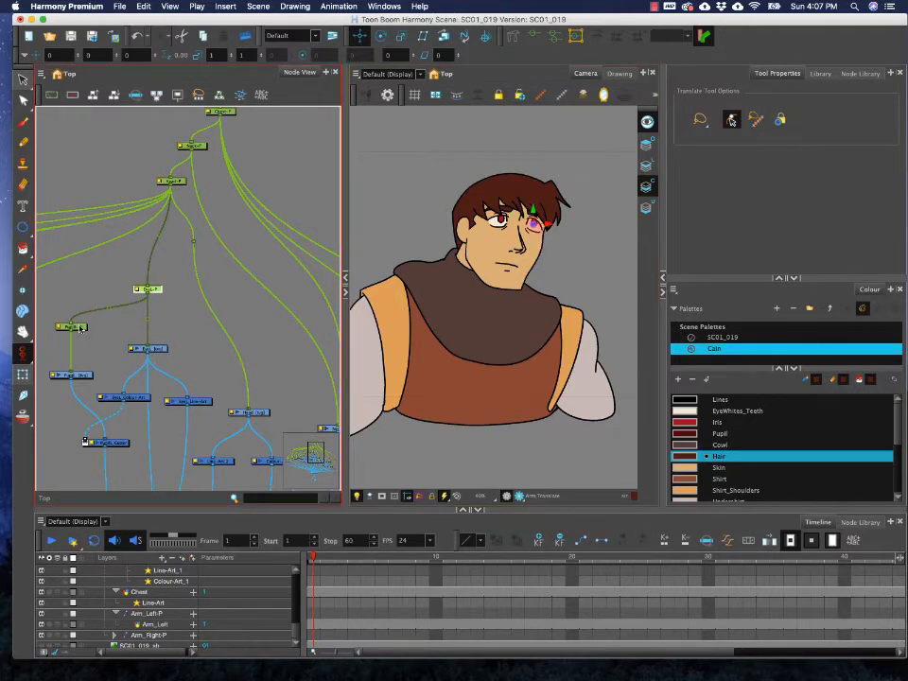
- Move the PupilL-P peg's pivot to the centre of the character's left pupil
scroll(529, 228, "up", 5)
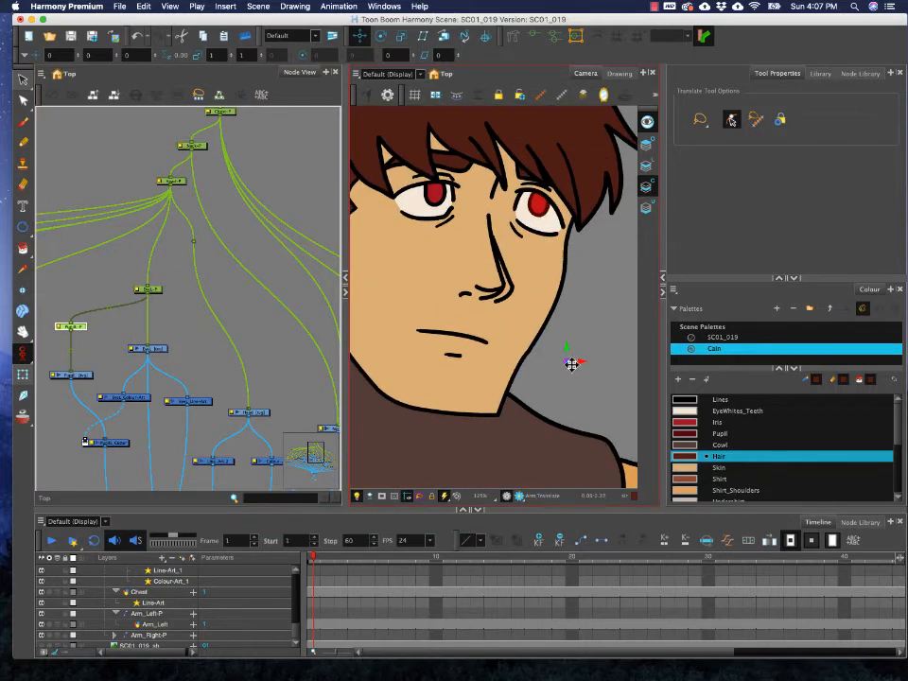
left_click_drag(565, 363, 538, 206)
scroll(521, 280, "down", 4)
left_click_drag(440, 311, 477, 302)
left_click(178, 341)
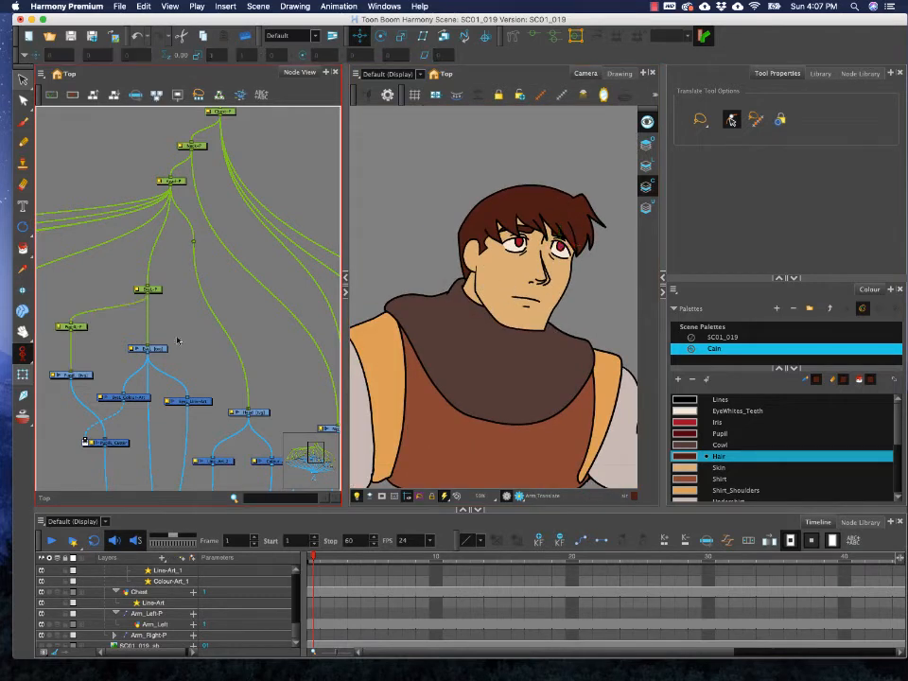
- Move the EyeR-P peg's pivot onto the character's right eye
left_click_drag(147, 328, 294, 317)
left_click(138, 316)
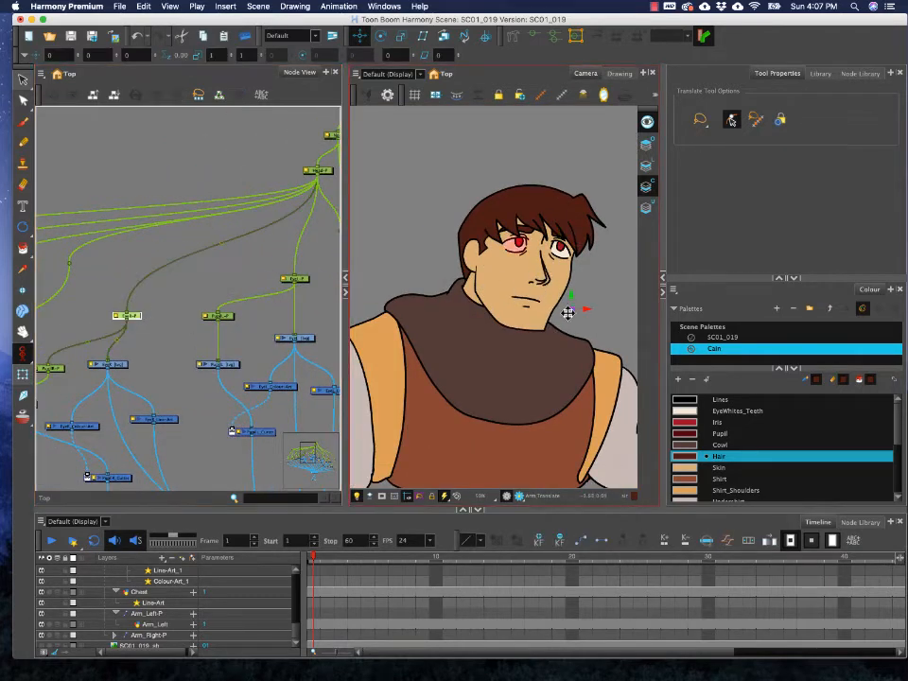
left_click_drag(571, 311, 512, 241)
- Move the PupilR-P peg's pivot to the centre of the character's right pupil
left_click_drag(162, 298, 217, 290)
left_click(114, 361)
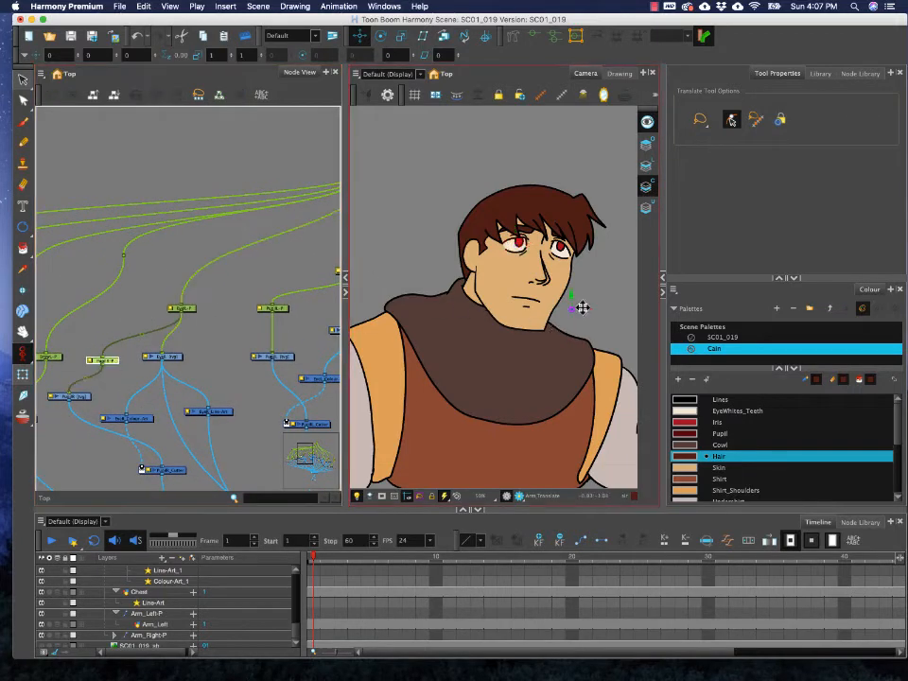
scroll(521, 242, "up", 5)
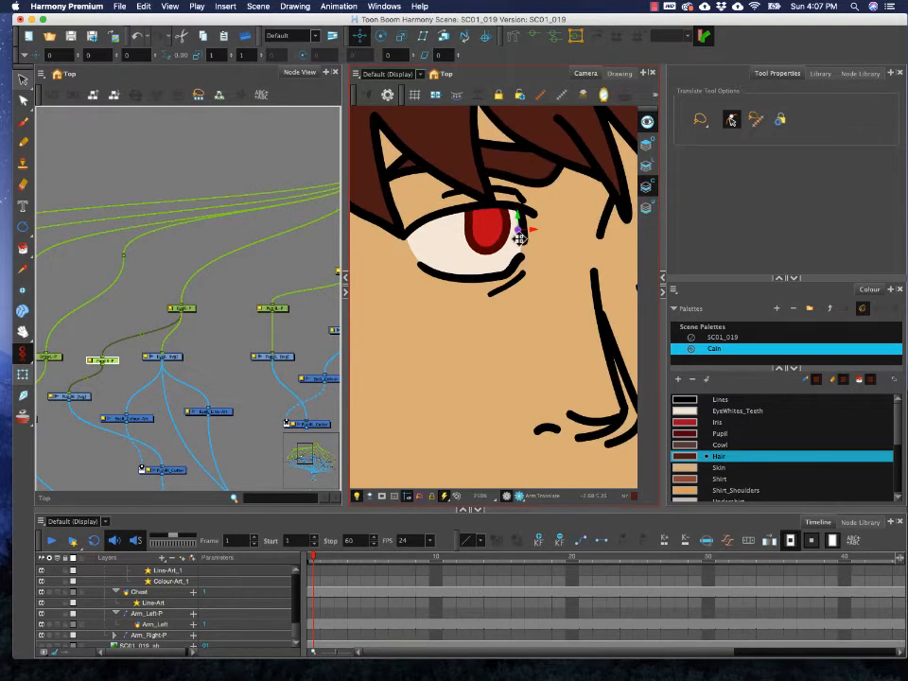
left_click_drag(519, 230, 487, 225)
scroll(489, 232, "down", 5)
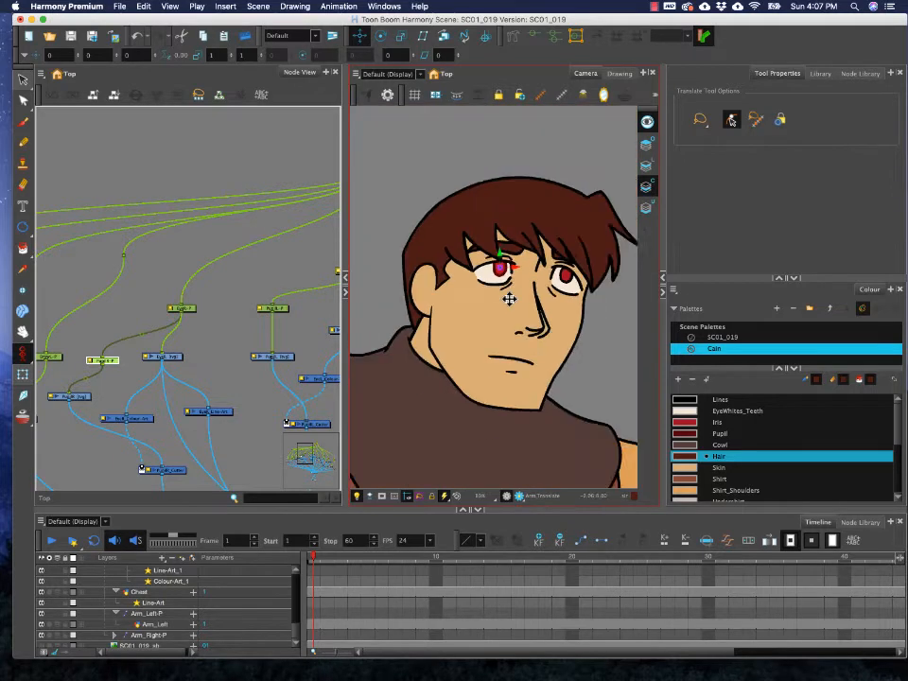
scroll(76, 362, "down", 1)
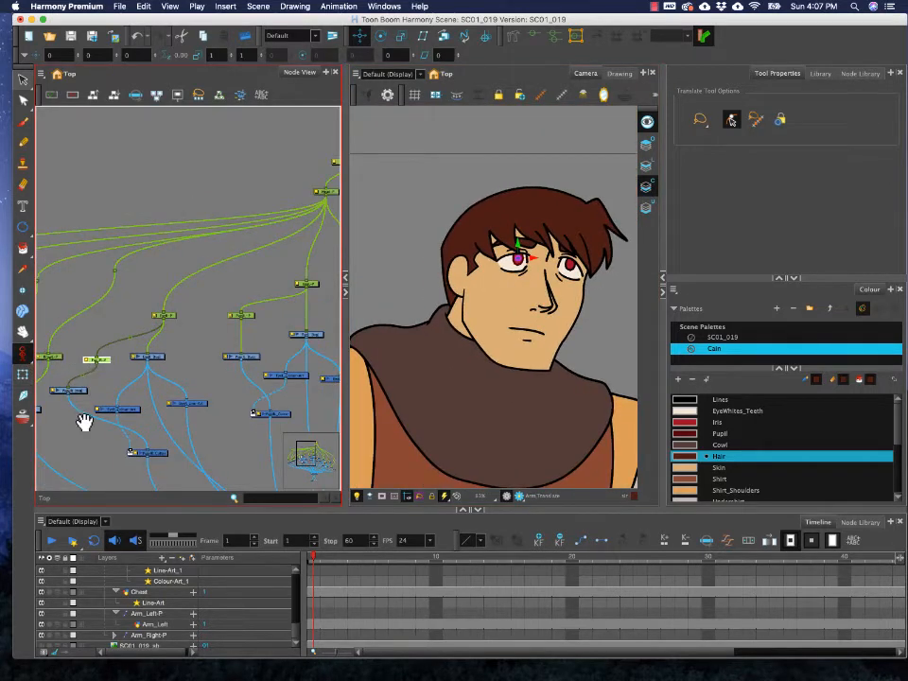
- Select the left brow's peg and move its pivot onto the character's left eyebrow
left_click_drag(85, 422, 228, 428)
left_click(200, 363)
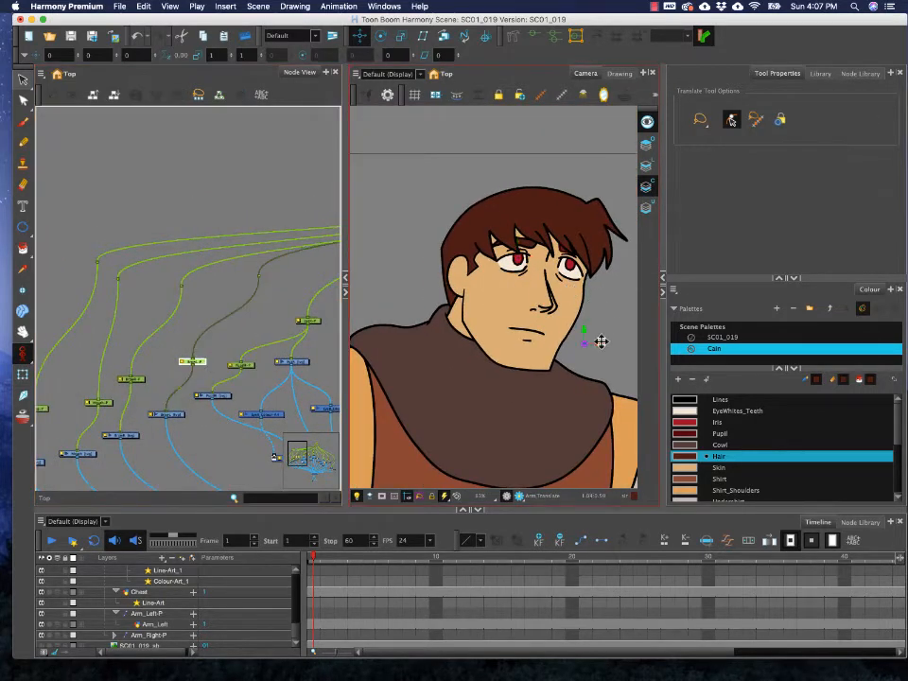
left_click_drag(584, 333, 572, 247)
scroll(571, 242, "up", 4)
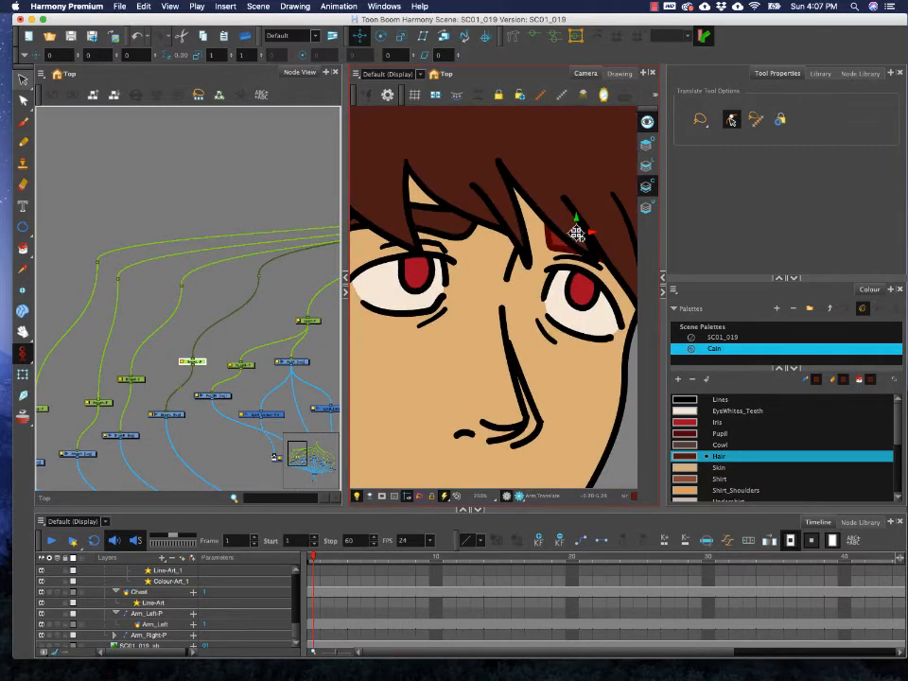
- Select the BrowR-P peg and move its pivot onto the character's right eyebrow
scroll(528, 281, "down", 4)
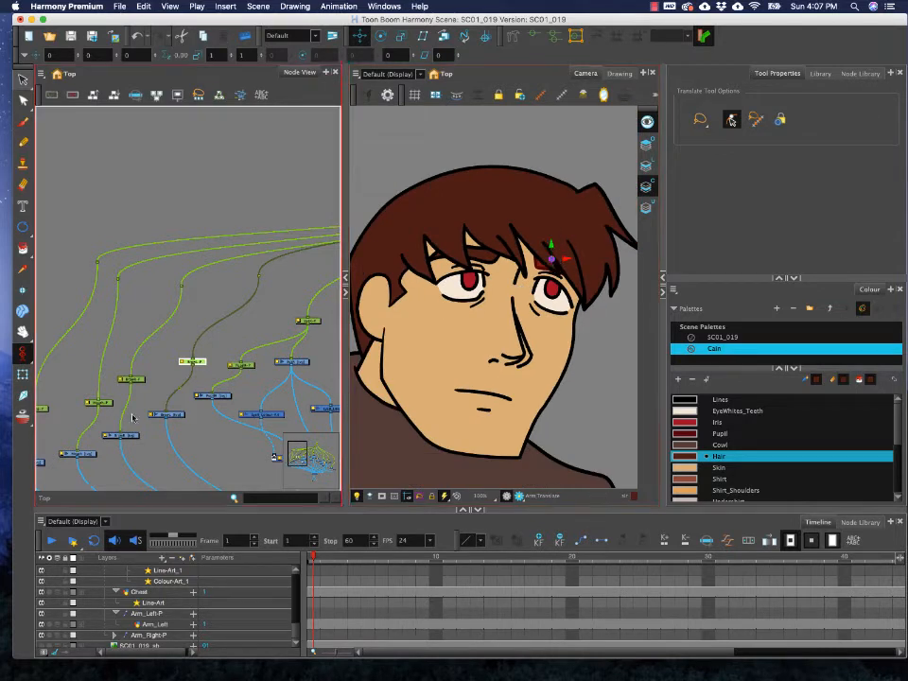
left_click(142, 381)
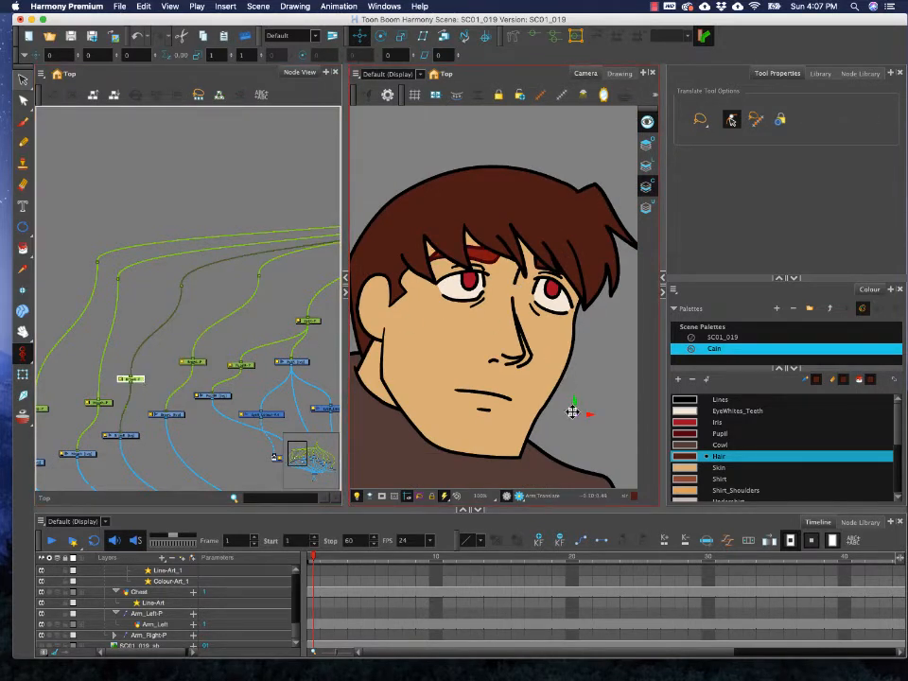
left_click_drag(572, 411, 471, 254)
scroll(469, 253, "up", 1)
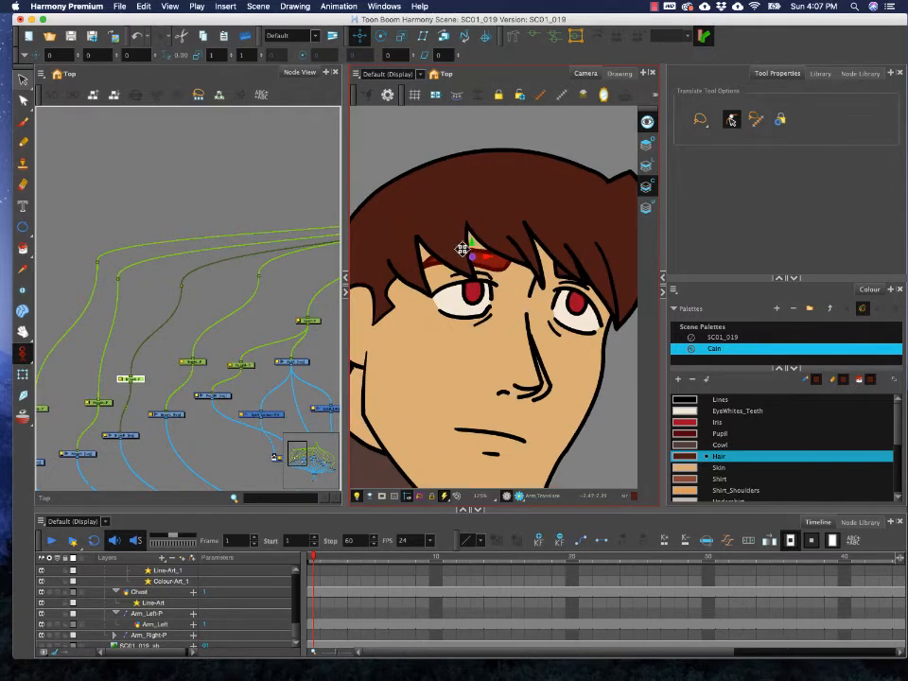
left_click(214, 447)
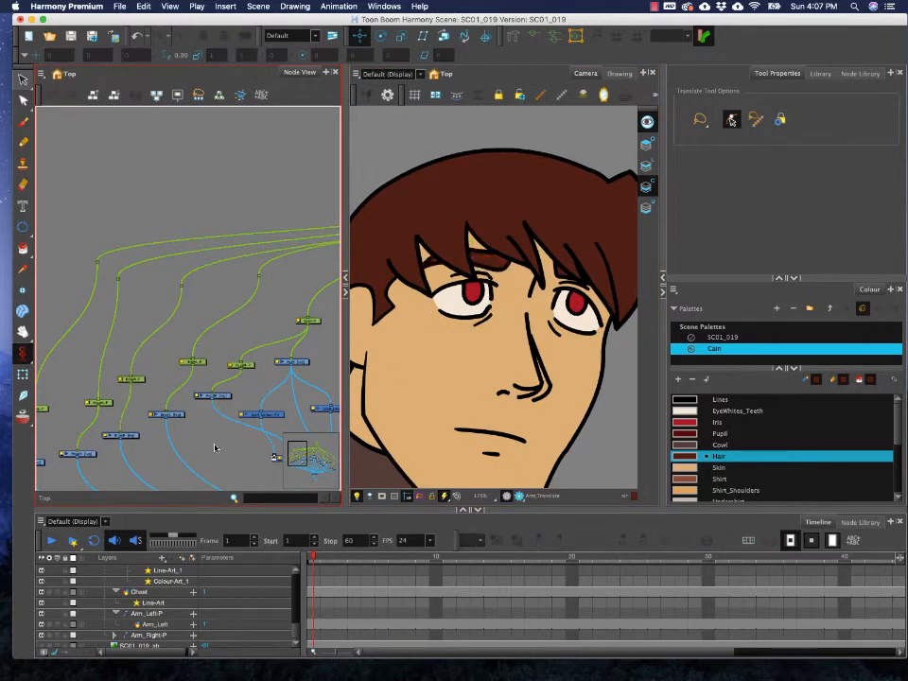
- Search the node library for "Line" and add a Line-Art node near the brow drawing nodes
left_click_drag(213, 422, 166, 279)
left_click_drag(220, 405, 98, 330)
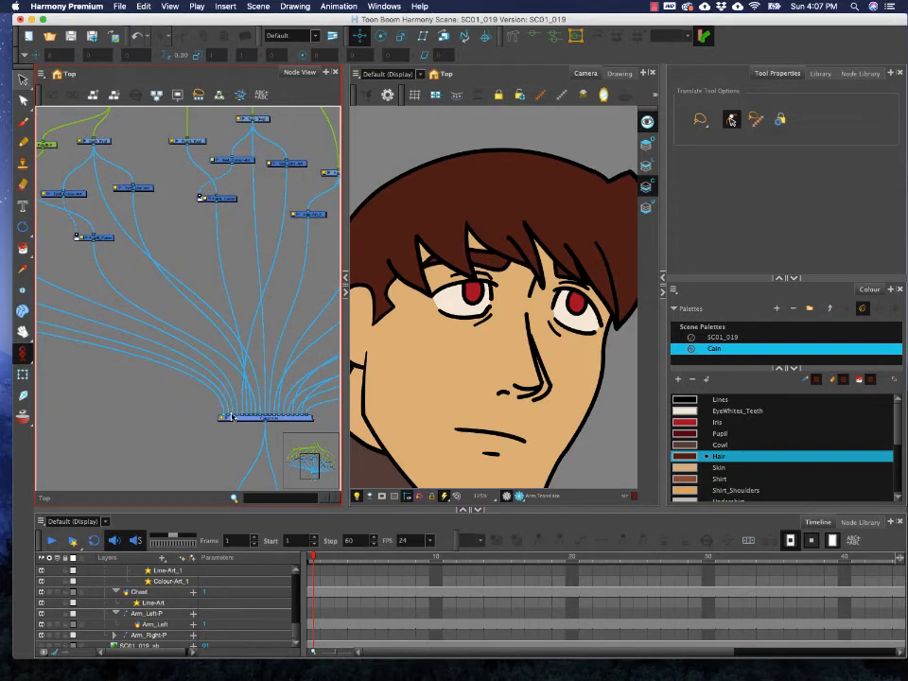
left_click(233, 416)
key("Delete")
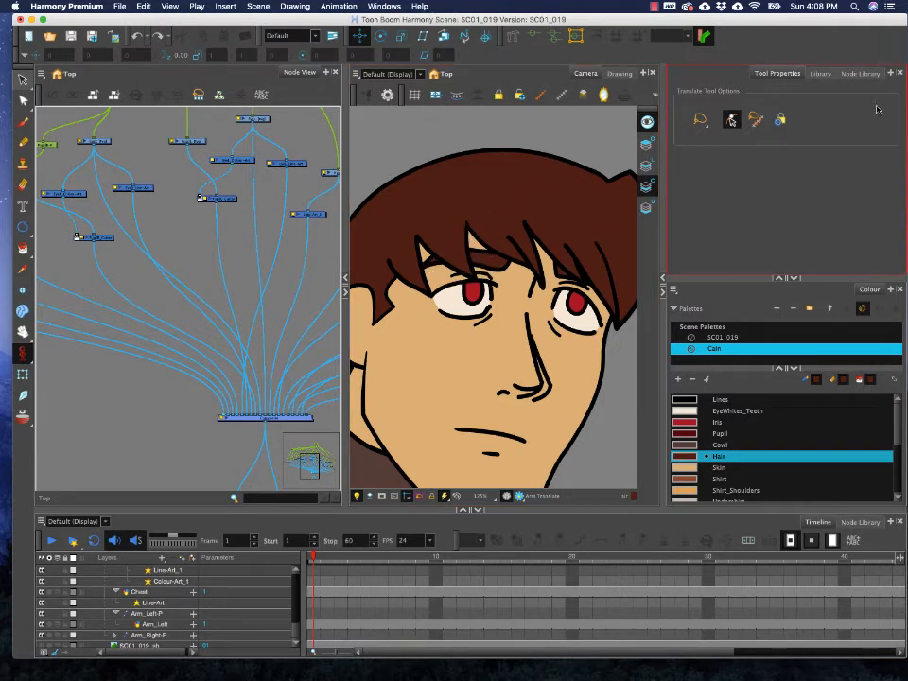
left_click(860, 73)
left_click_drag(194, 319, 248, 290)
left_click_drag(750, 94, 718, 101)
key("BackSpace")
type("Line")
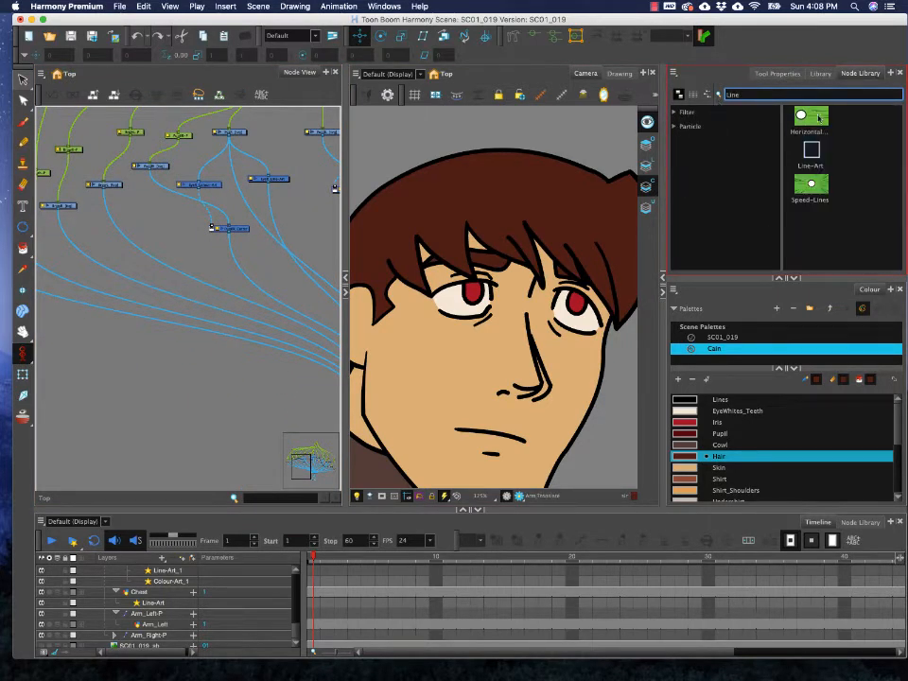
left_click_drag(812, 152, 139, 208)
left_click_drag(173, 244, 172, 242)
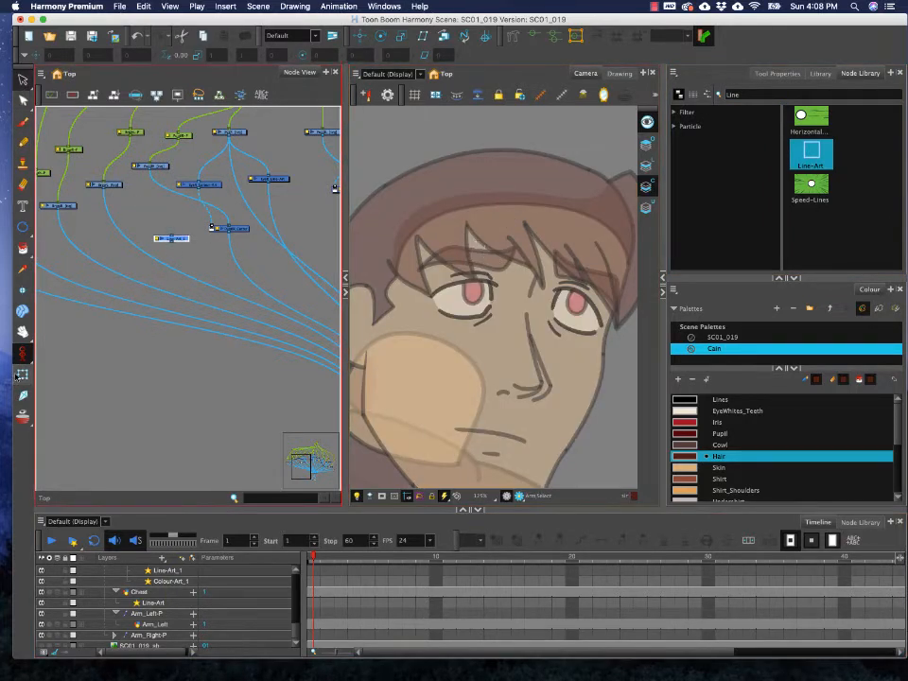
- Move the left eyebrow's fill in the BrowL drawing from the Line Art layer to the Colour Art layer
key("shift+t")
left_click(487, 256)
left_click(566, 267)
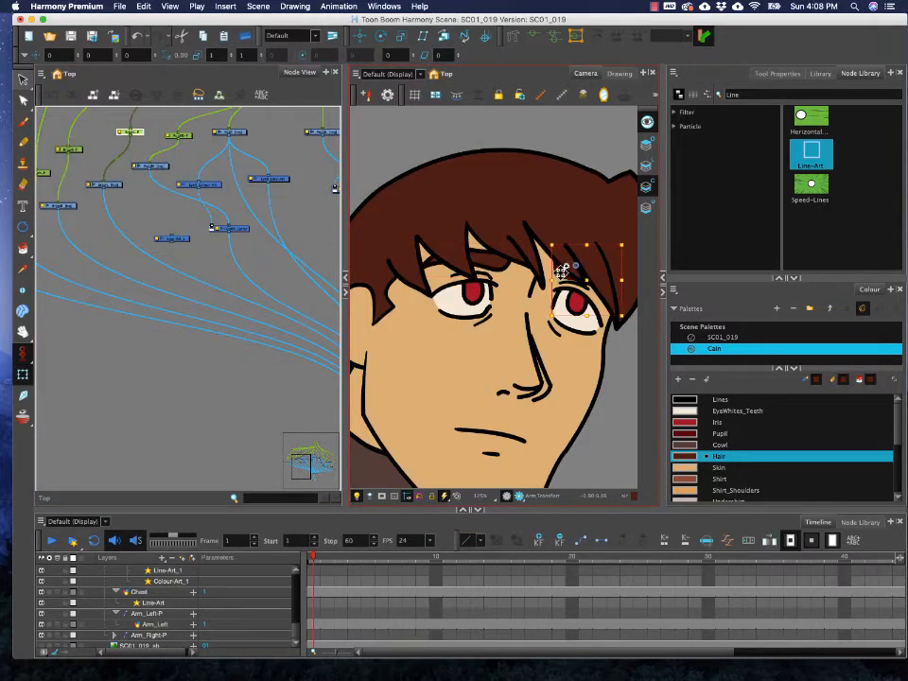
left_click(23, 81)
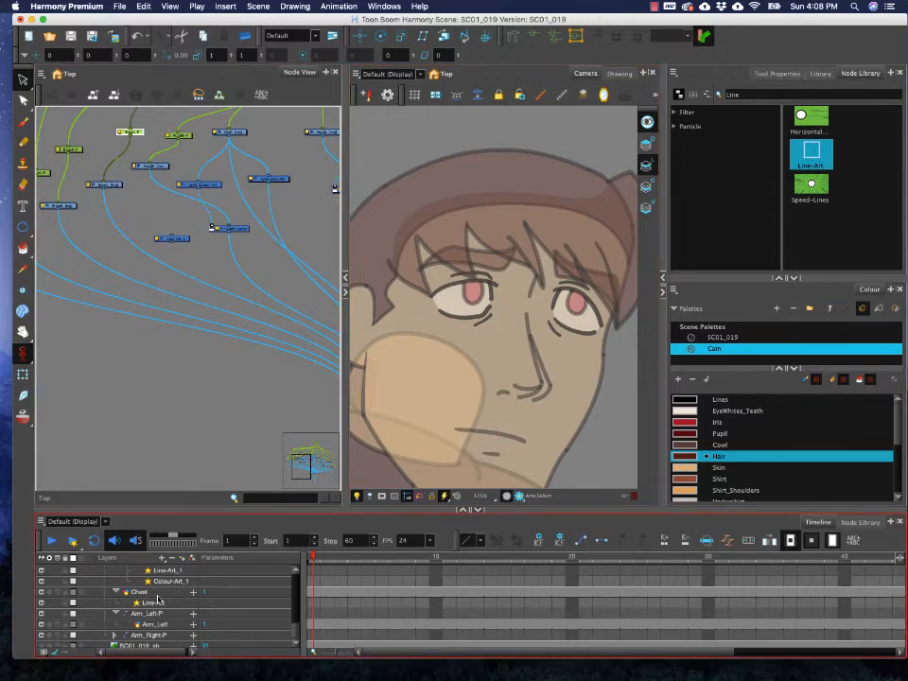
scroll(158, 599, "up", 2)
scroll(172, 238, "up", 3)
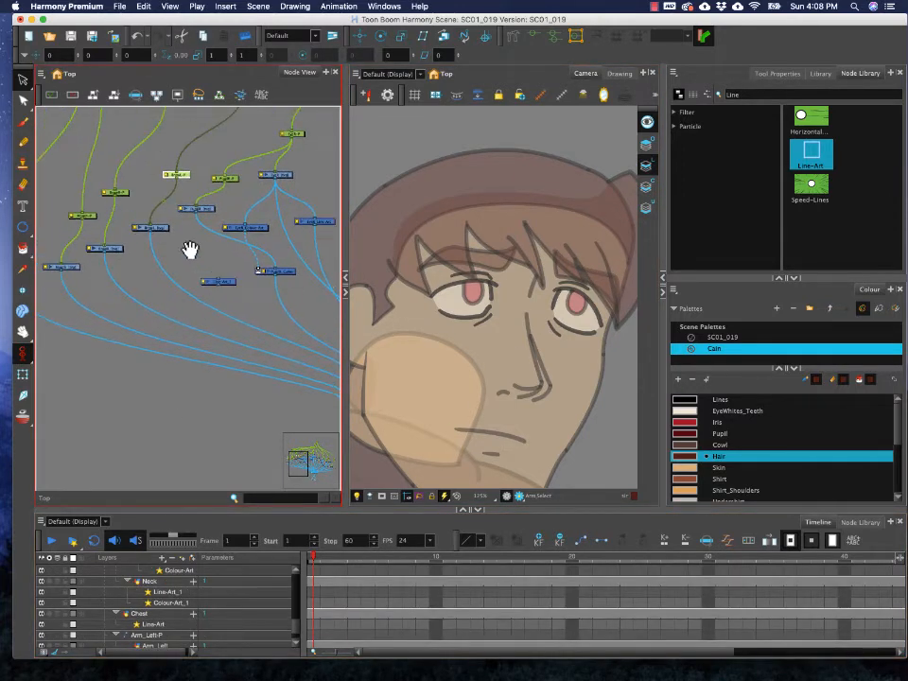
left_click(151, 227)
left_click(600, 268)
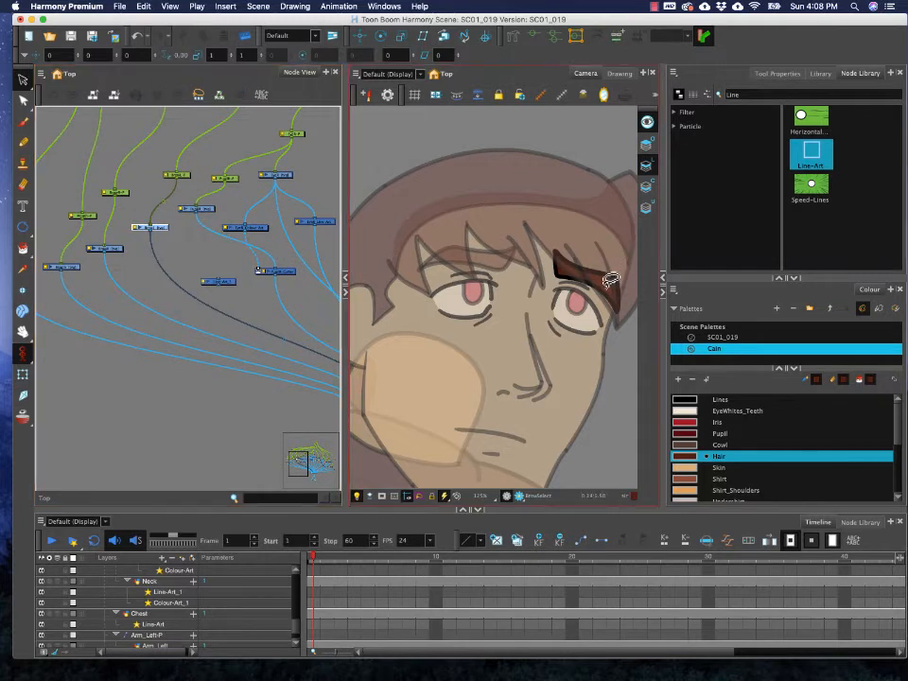
key("super+x")
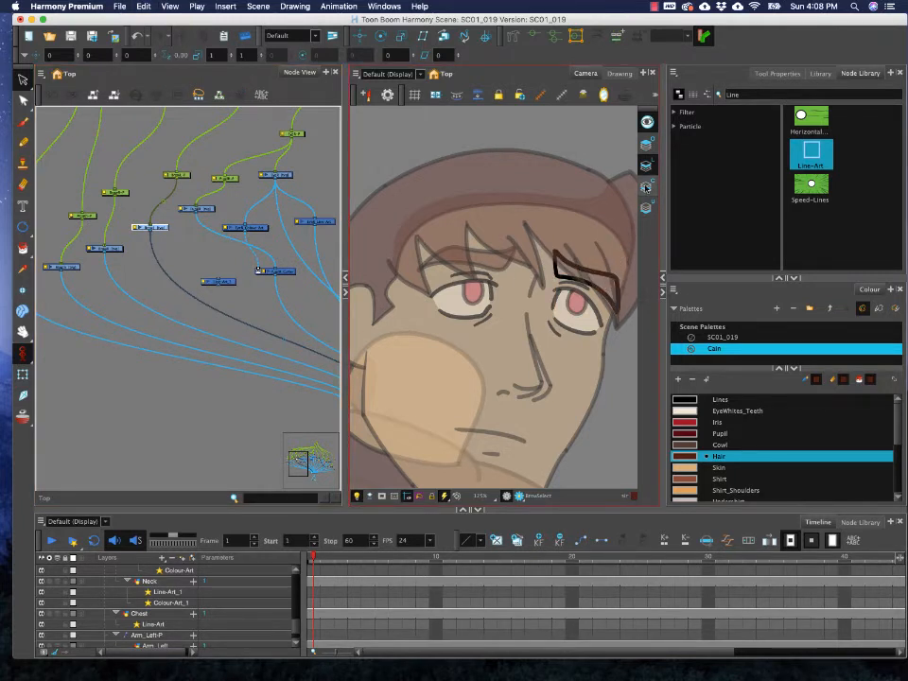
left_click(646, 187)
key("super+v")
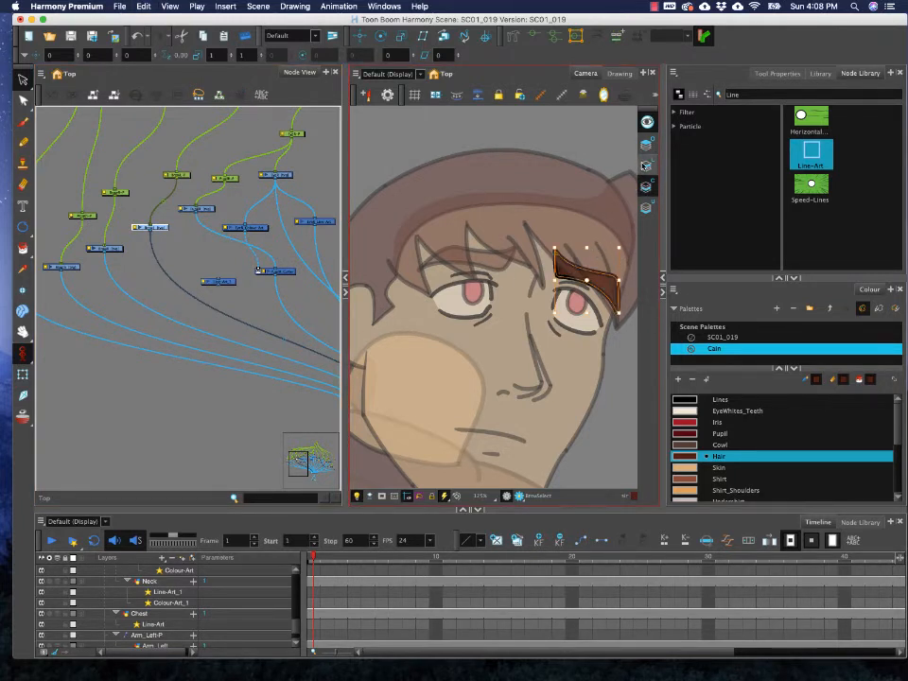
- Place the Line-Art node below the BrowL drawing and connect it between the drawing and the composite
left_click(250, 327)
left_click(232, 286)
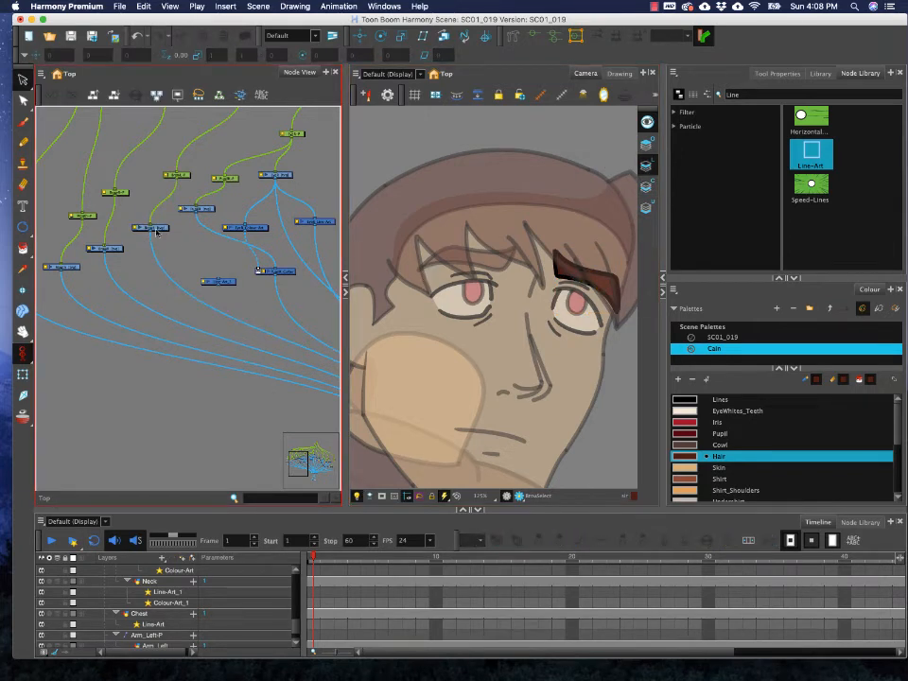
left_click_drag(225, 284, 162, 283)
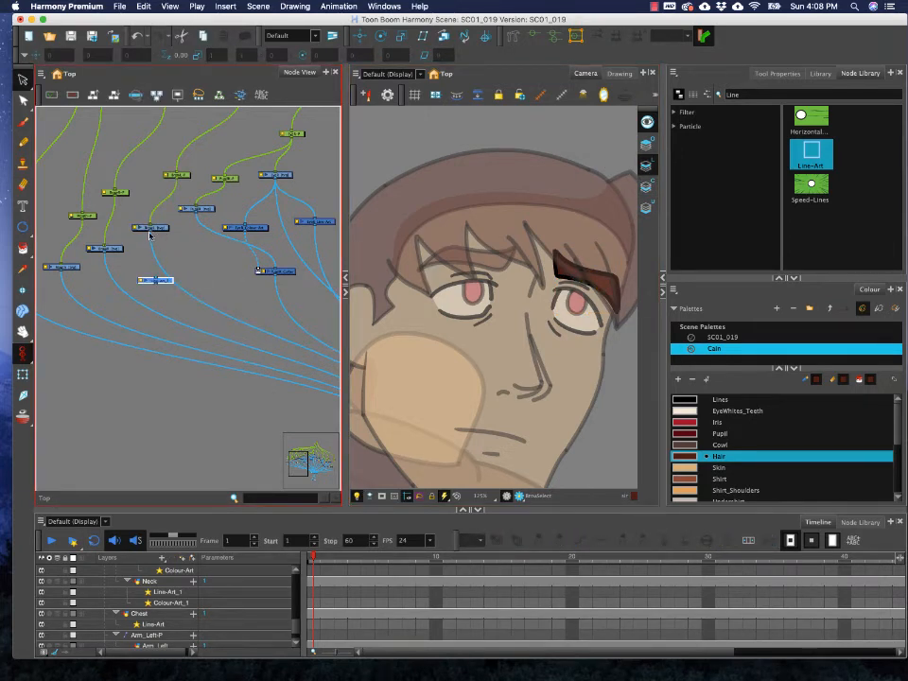
scroll(189, 284, "down", 5)
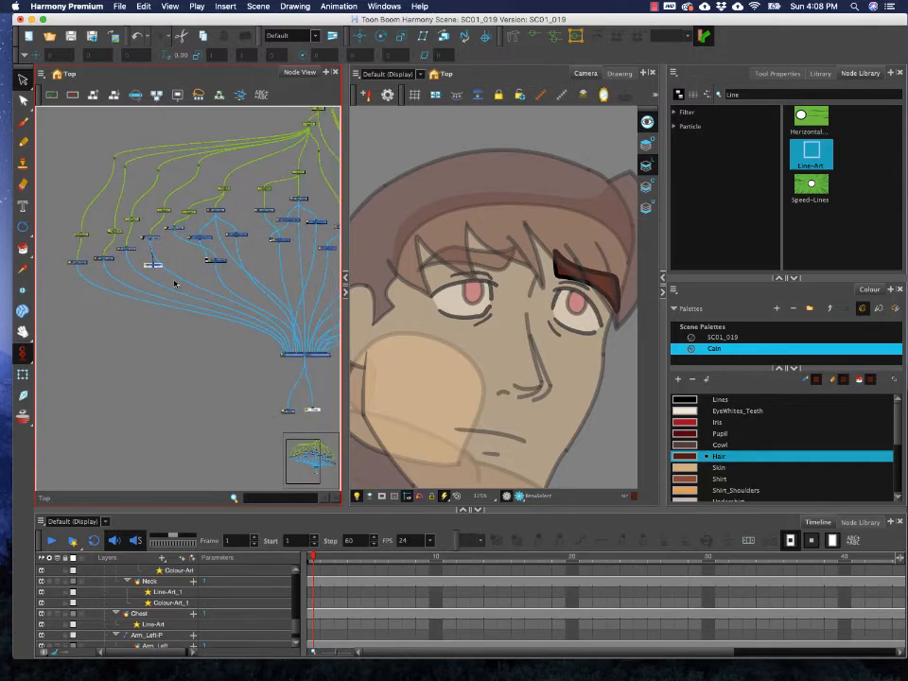
left_click_drag(214, 308, 282, 354)
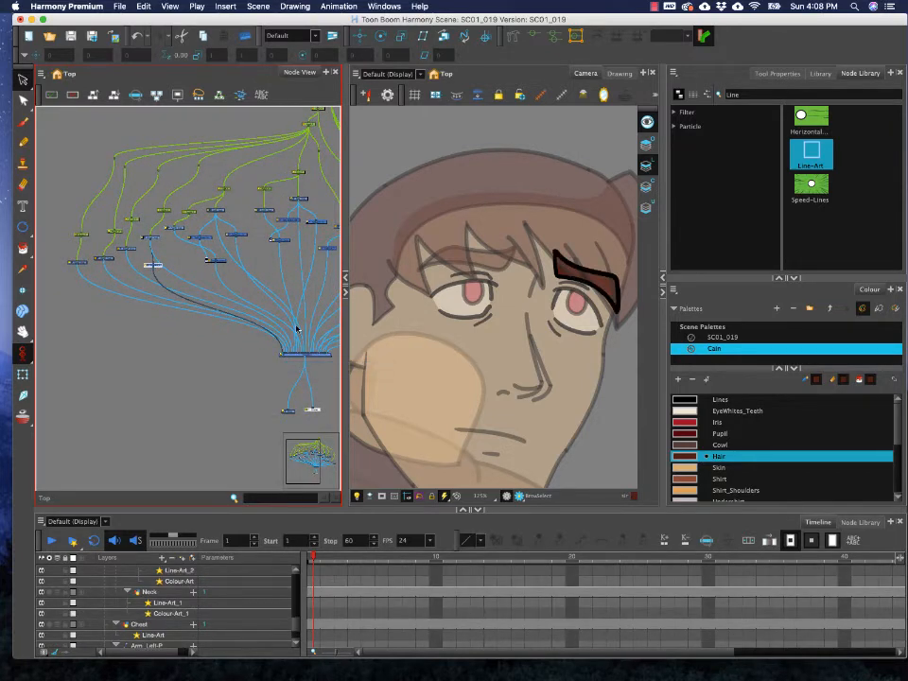
scroll(173, 298, "up", 3)
scroll(172, 297, "down", 2)
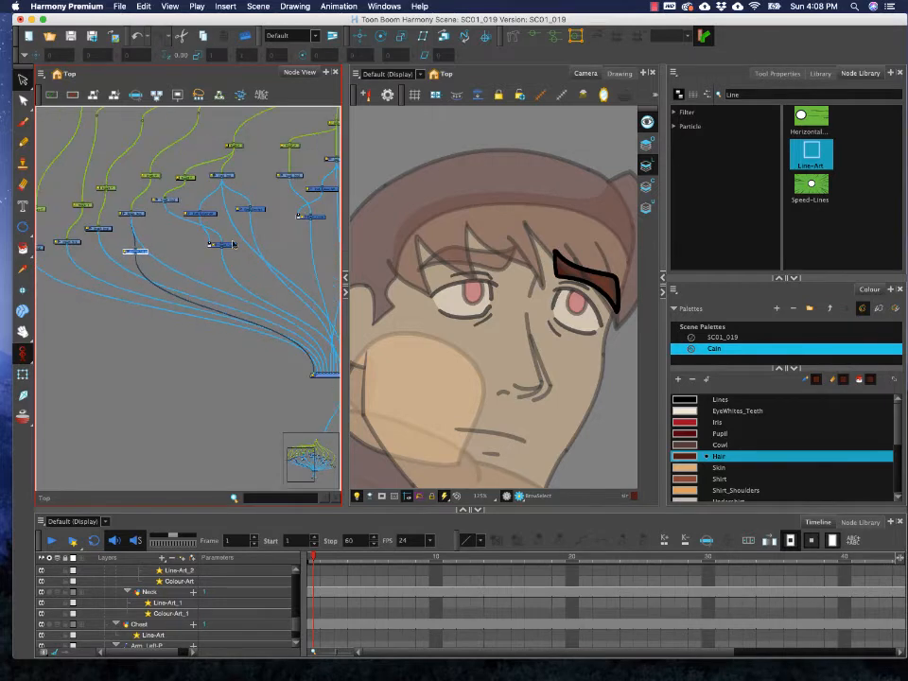
left_click(358, 496)
left_click(357, 496)
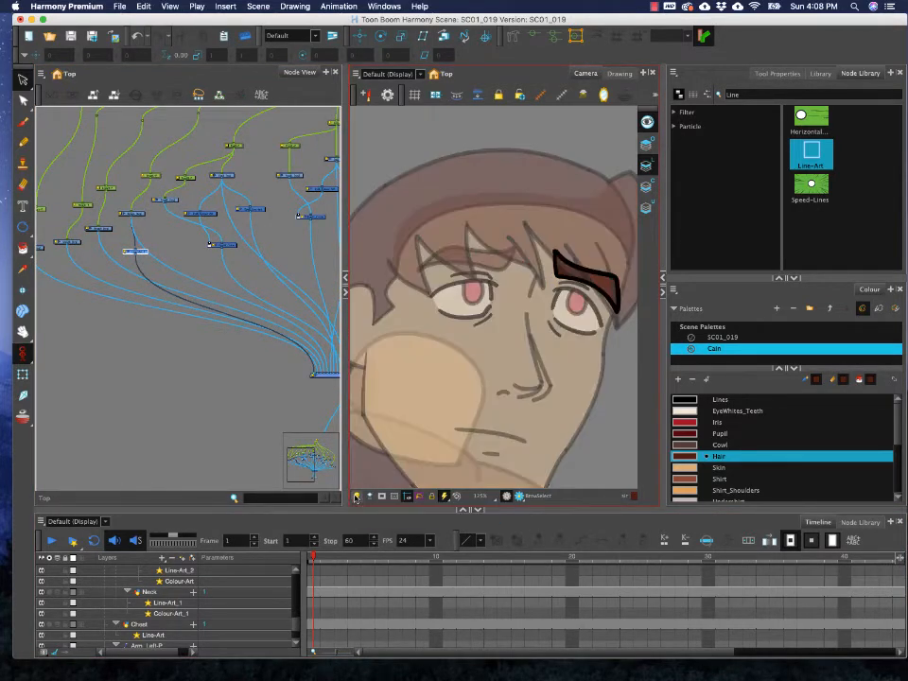
- Move the right eyebrow's fill in the BrowR drawing from the Line Art layer to the Colour Art layer
left_click(100, 229)
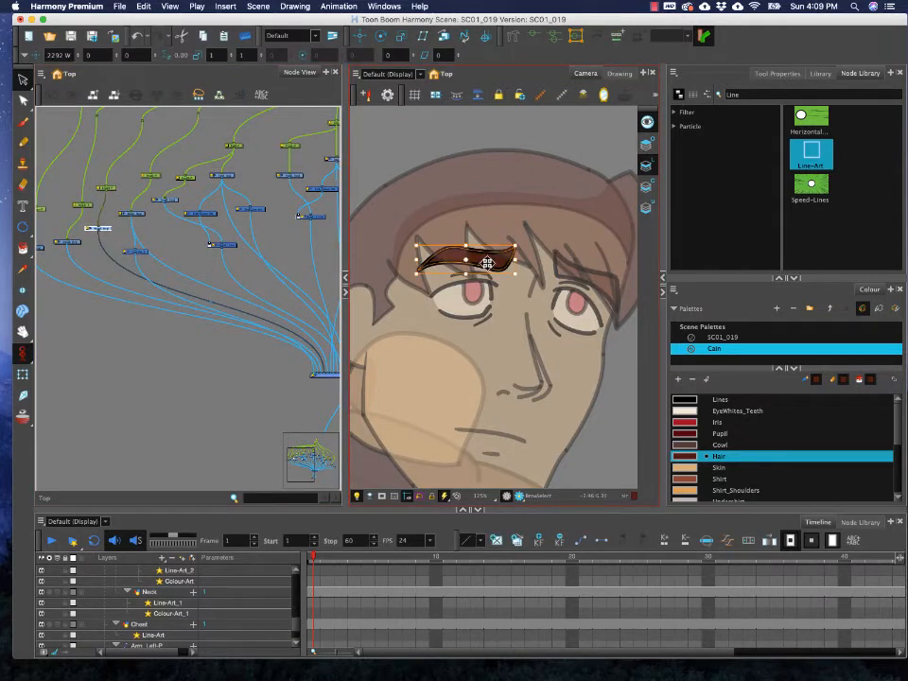
left_click(648, 186)
key("super+v")
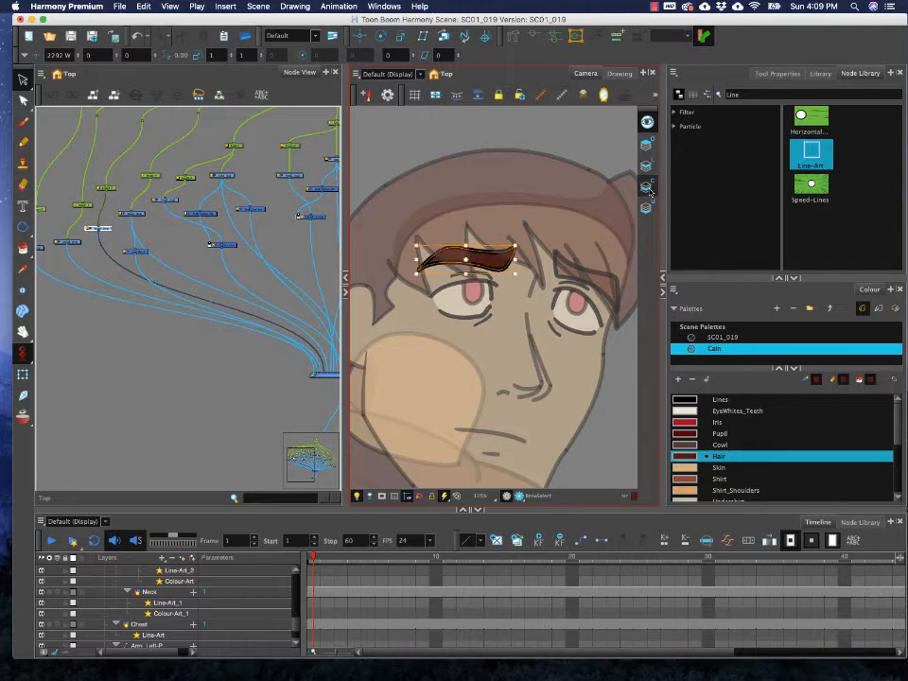
- Add a second Line-Art node below the BrowR drawing and connect it between the drawing and the composite
left_click_drag(810, 153, 314, 373)
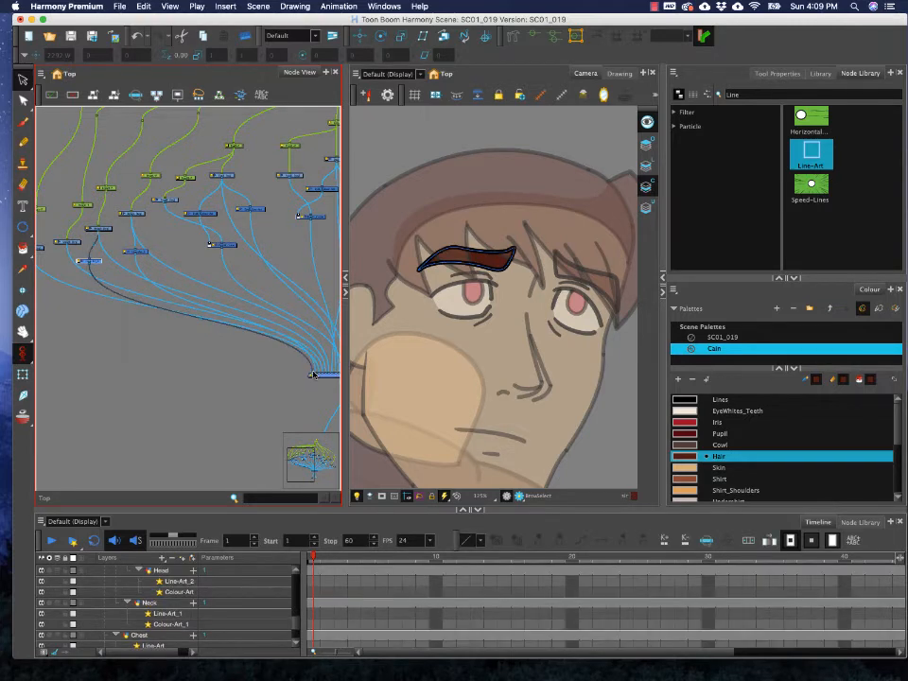
scroll(125, 250, "up", 3)
left_click_drag(125, 250, 359, 268)
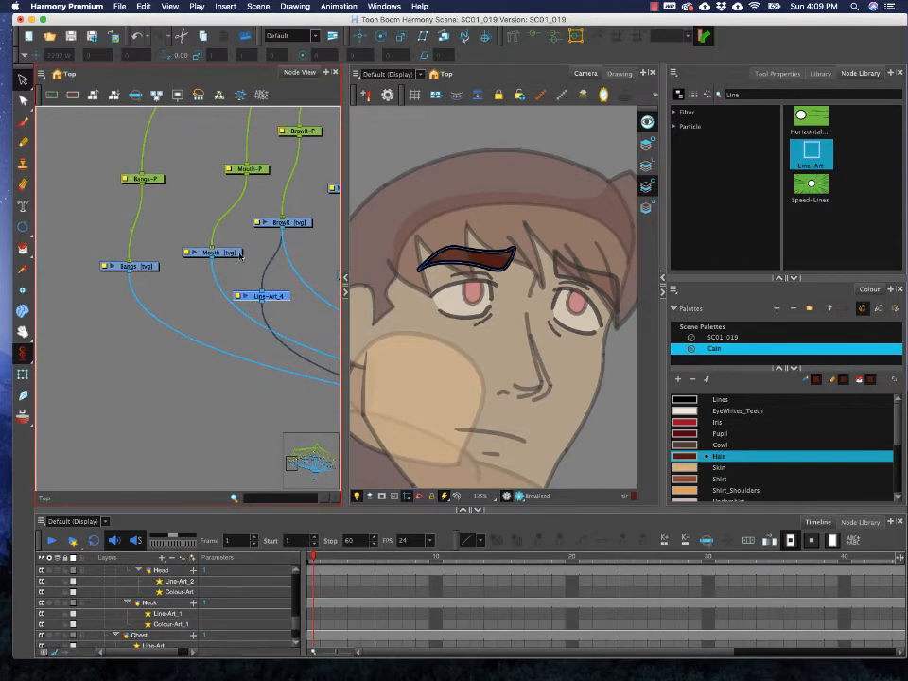
- Spread out the Mouth and Bangs drawing nodes, the bangs peg and the right brow's Line-Art node to tidy the network
mouse_move(230, 254)
left_mouse_down()
mouse_move(189, 271)
mouse_move(203, 266)
left_mouse_up()
left_click_drag(144, 270, 79, 284)
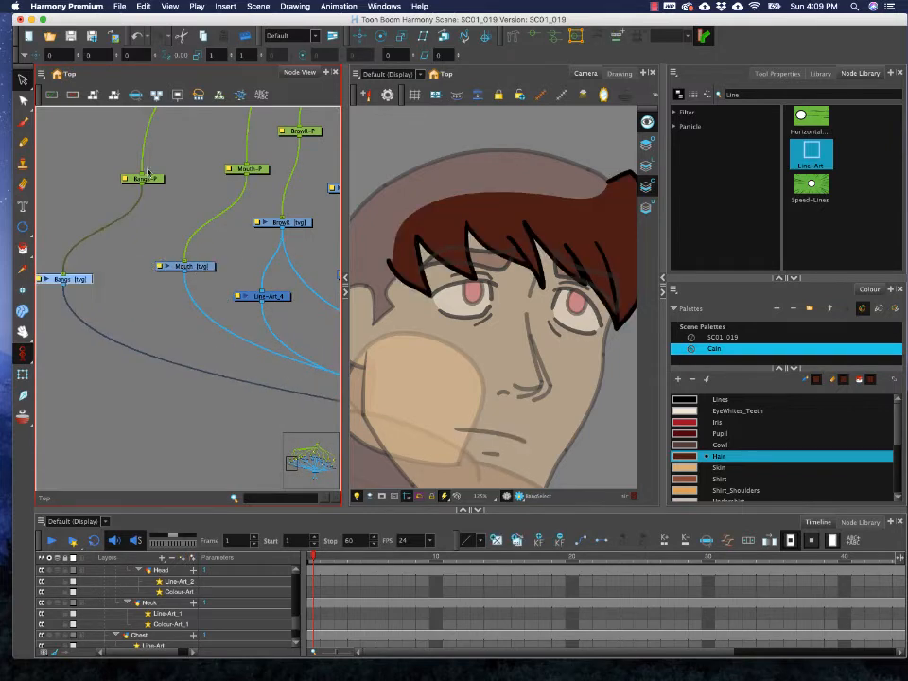
left_click_drag(150, 178, 101, 195)
mouse_move(244, 233)
left_mouse_down()
mouse_move(172, 237)
mouse_move(151, 252)
left_mouse_up()
left_click_drag(239, 302, 95, 251)
scroll(286, 313, "down", 2)
mouse_move(294, 321)
left_mouse_down()
mouse_move(201, 280)
mouse_move(328, 324)
left_mouse_up()
left_click_drag(224, 280, 274, 280)
left_click(112, 205)
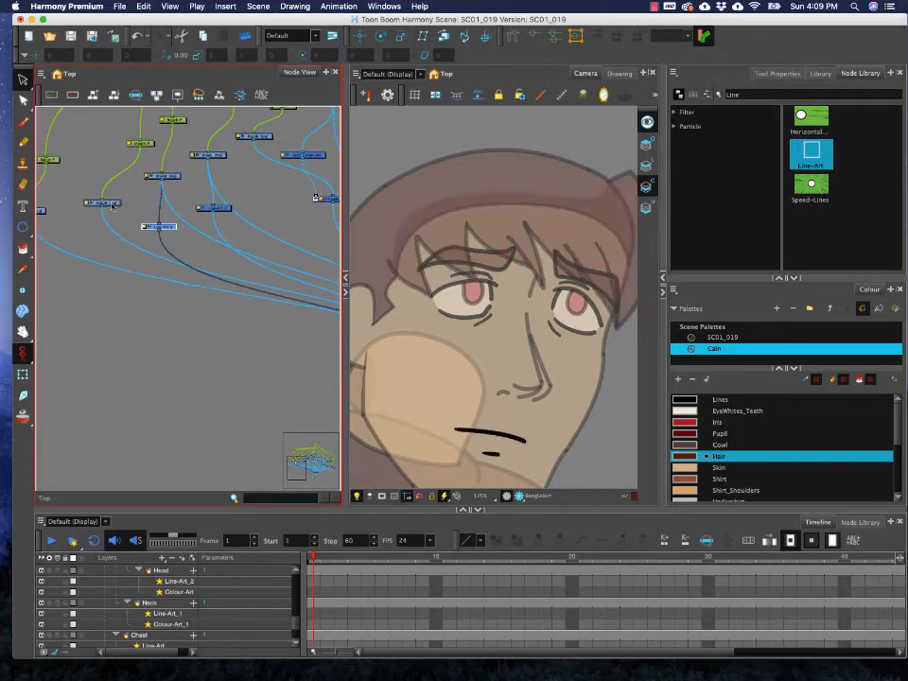
mouse_move(113, 206)
left_mouse_down()
mouse_move(102, 217)
mouse_move(110, 217)
left_mouse_up()
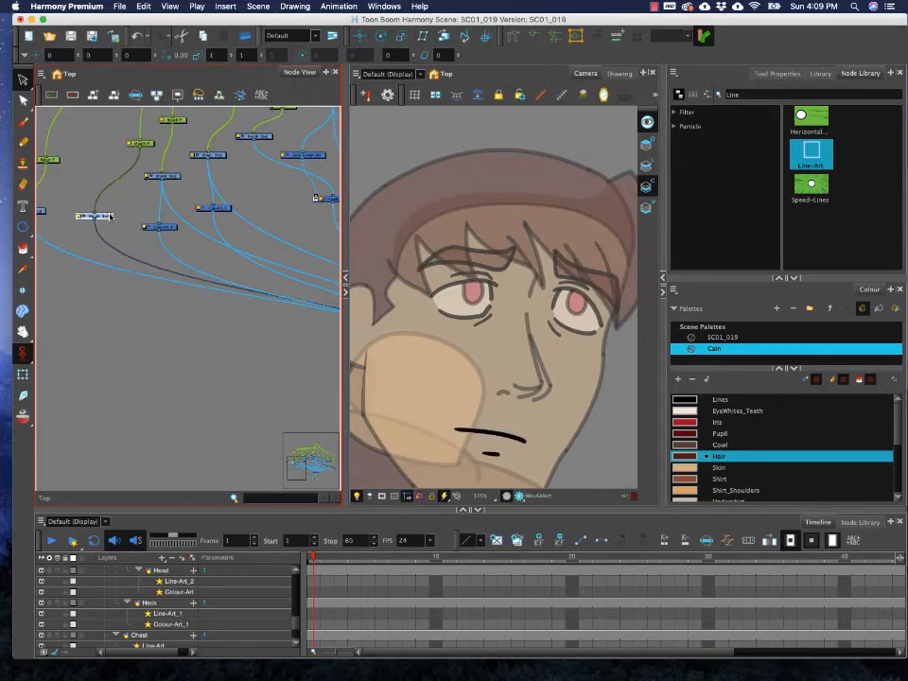
left_click_drag(170, 227, 259, 289)
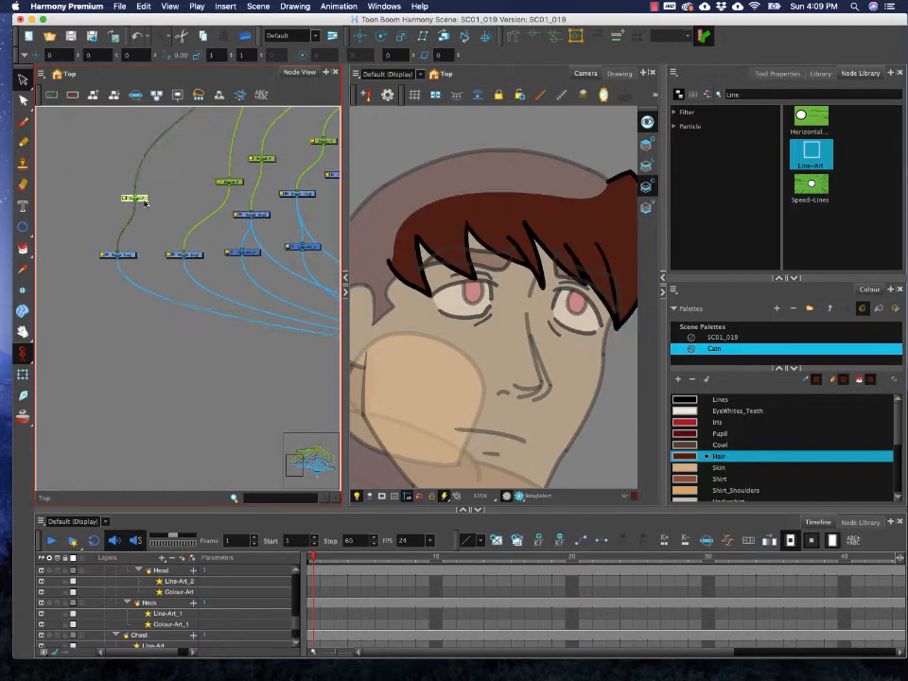
scroll(117, 211, "up", 3)
scroll(118, 189, "up", 4)
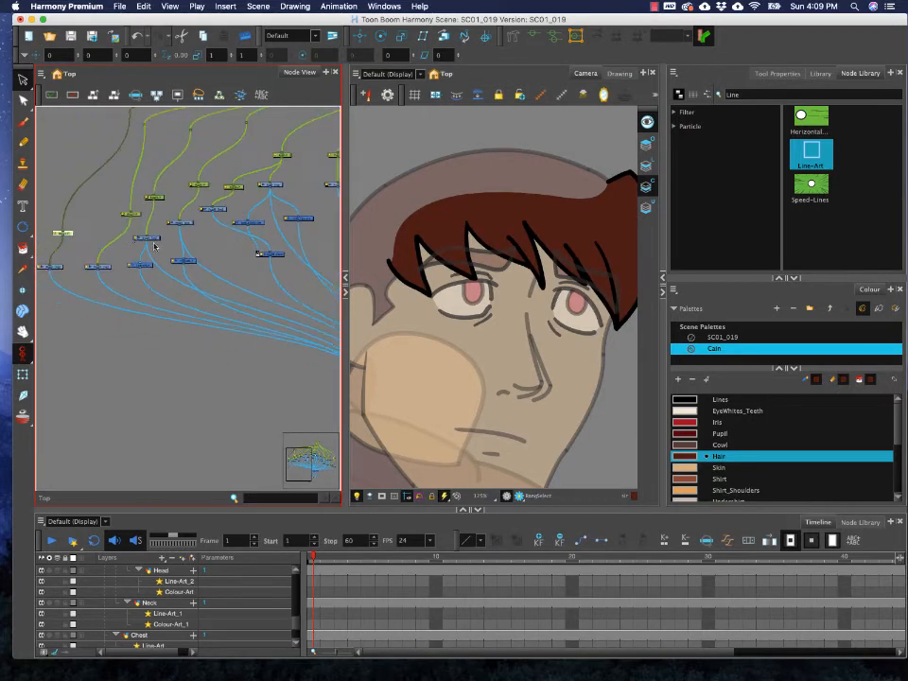
- Trace the BrowR drawing's connection to the composite and nudge the drawing node slightly above its Line-Art node
left_click(174, 241)
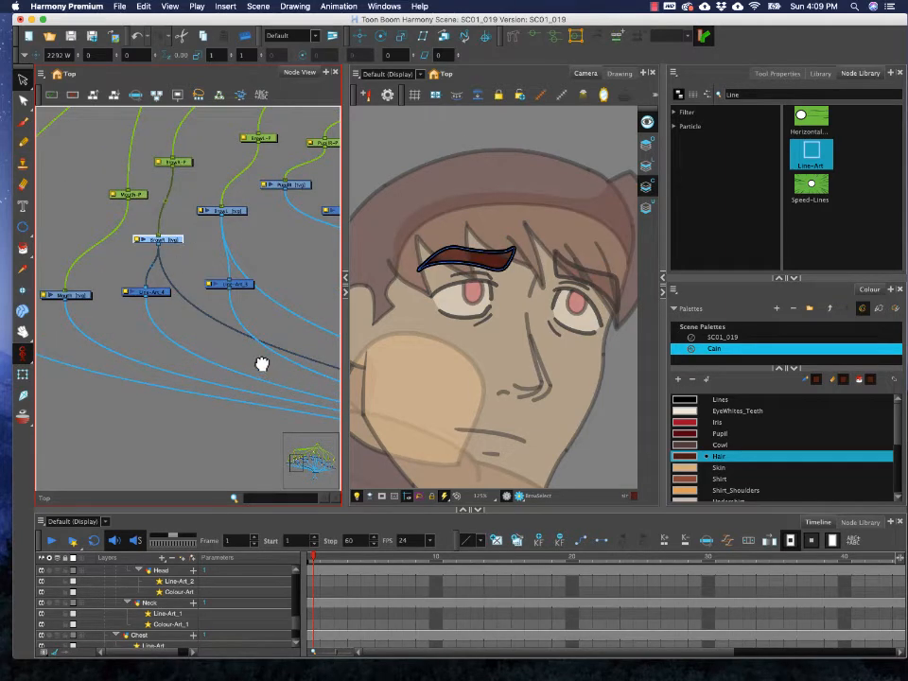
left_click_drag(262, 364, 250, 288)
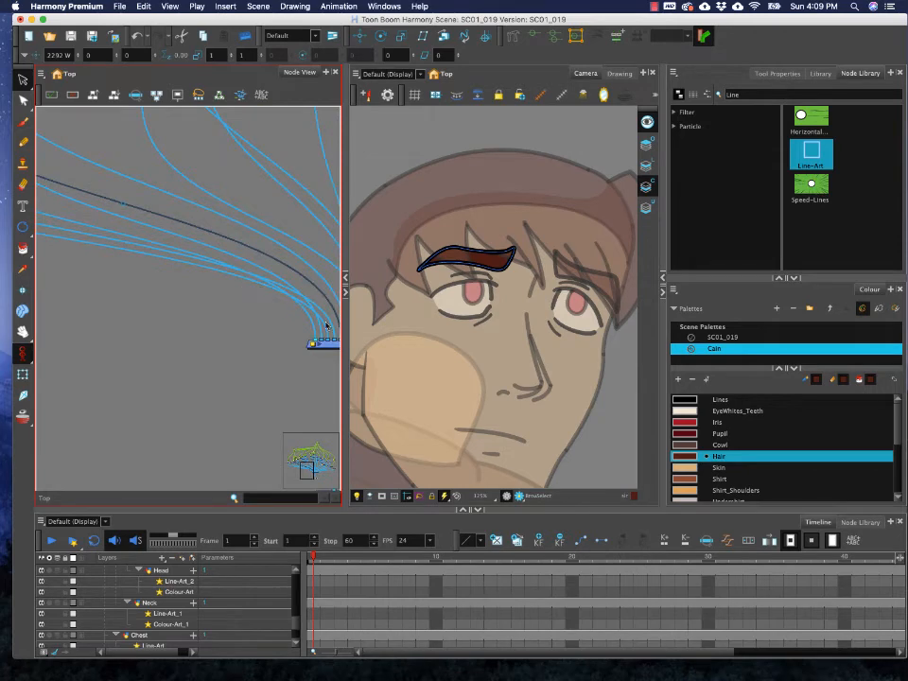
left_click_drag(120, 201, 195, 301)
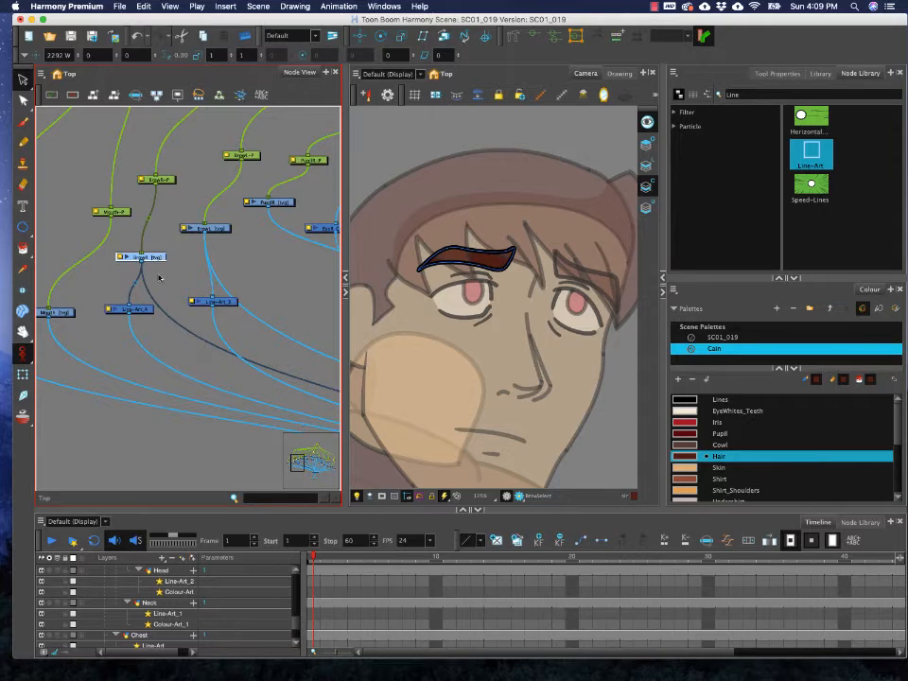
scroll(218, 324, "down", 5)
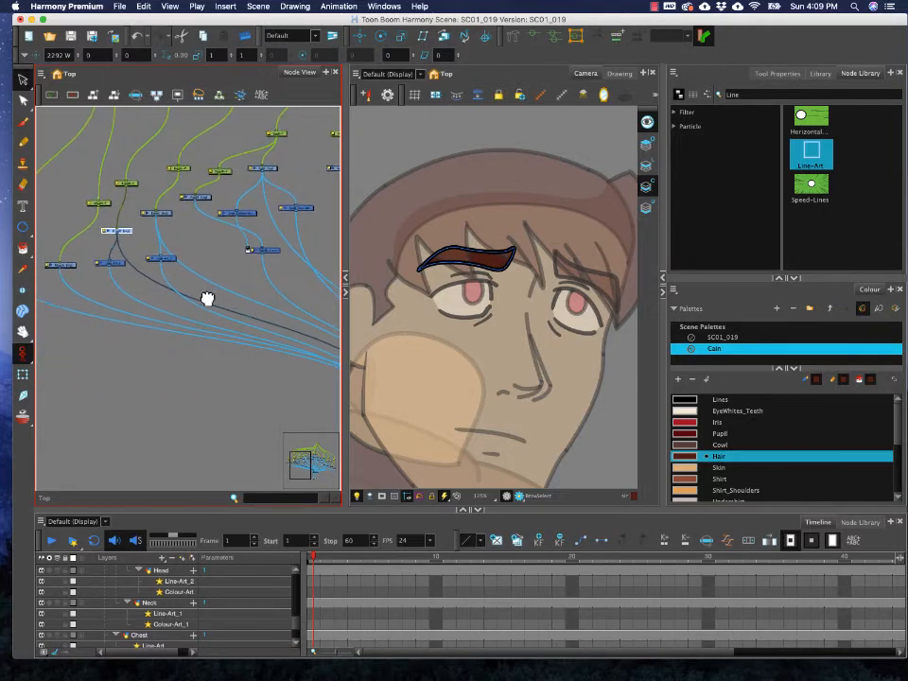
left_click_drag(745, 94, 720, 93)
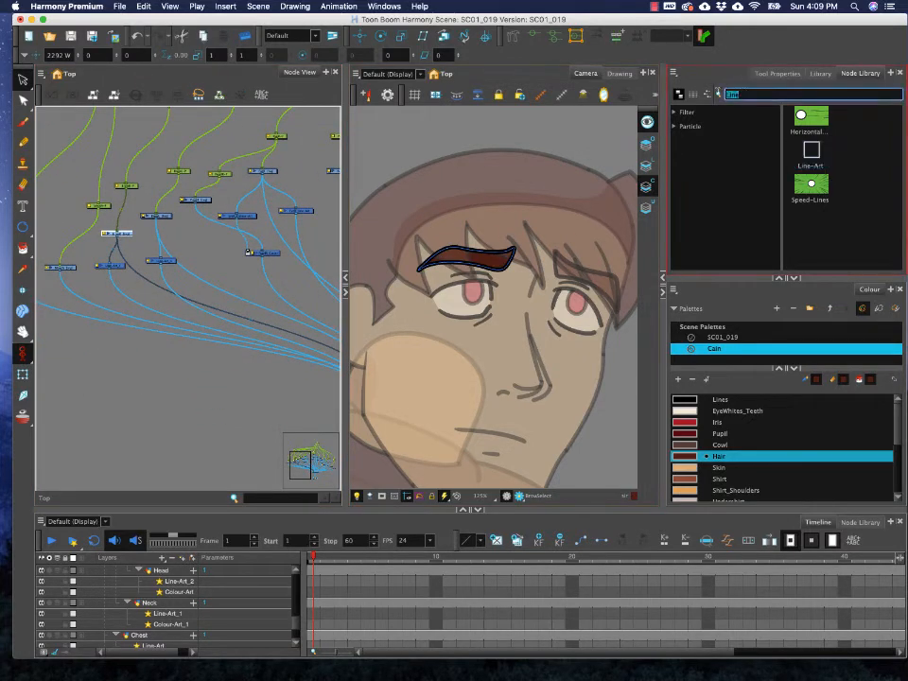
left_click(180, 253)
left_click_drag(129, 237, 126, 239)
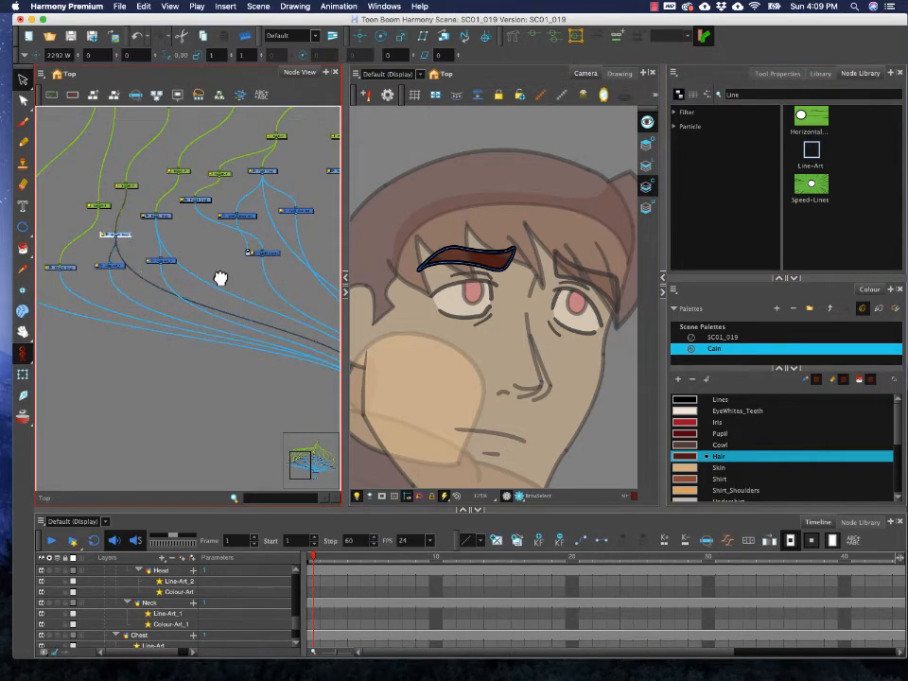
- Look over the node network from the master pegs down to the composite, ending on the brow branches
scroll(221, 278, "down", 6)
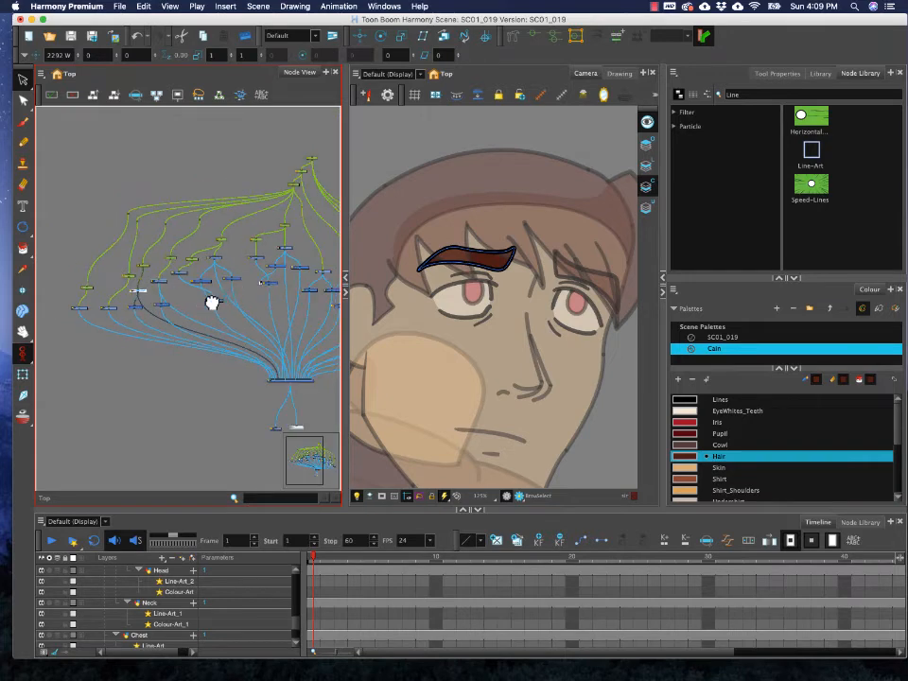
left_click_drag(212, 303, 177, 310)
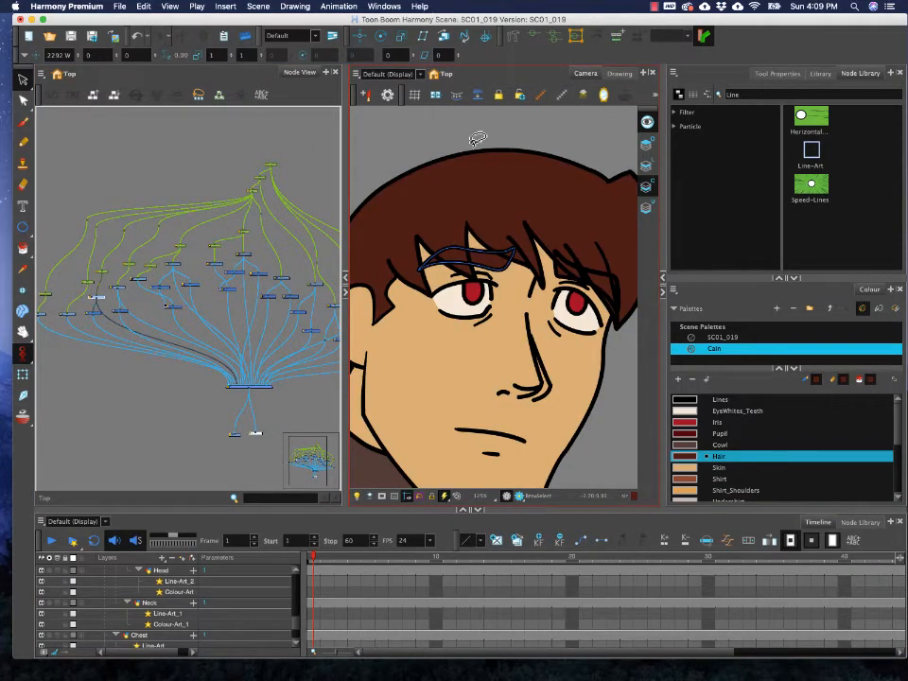
scroll(186, 277, "left", 3)
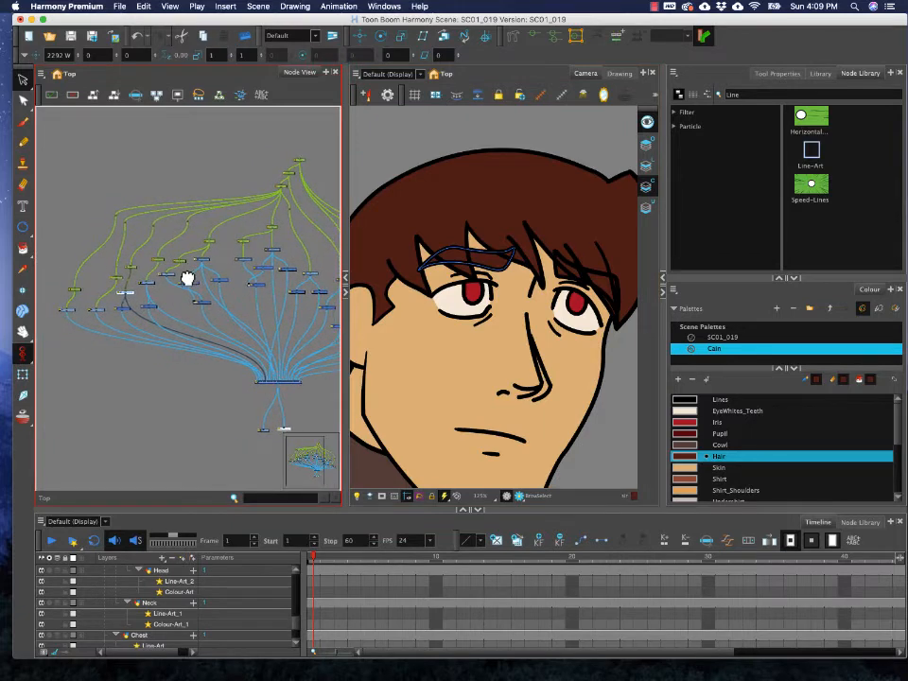
scroll(187, 279, "right", 5)
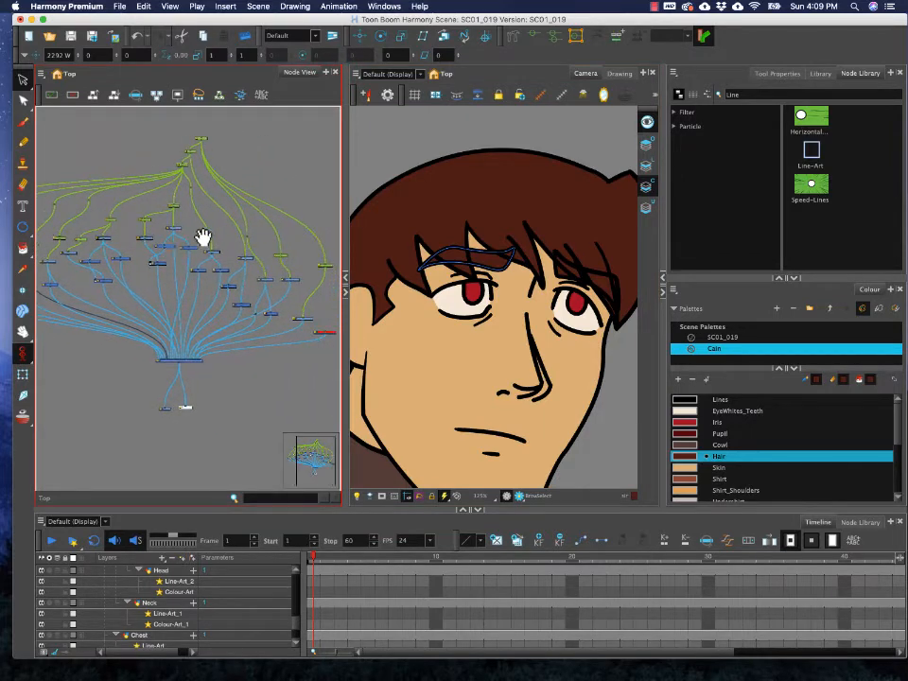
left_click_drag(257, 235, 291, 234)
left_click_drag(114, 226, 197, 218)
key("2")
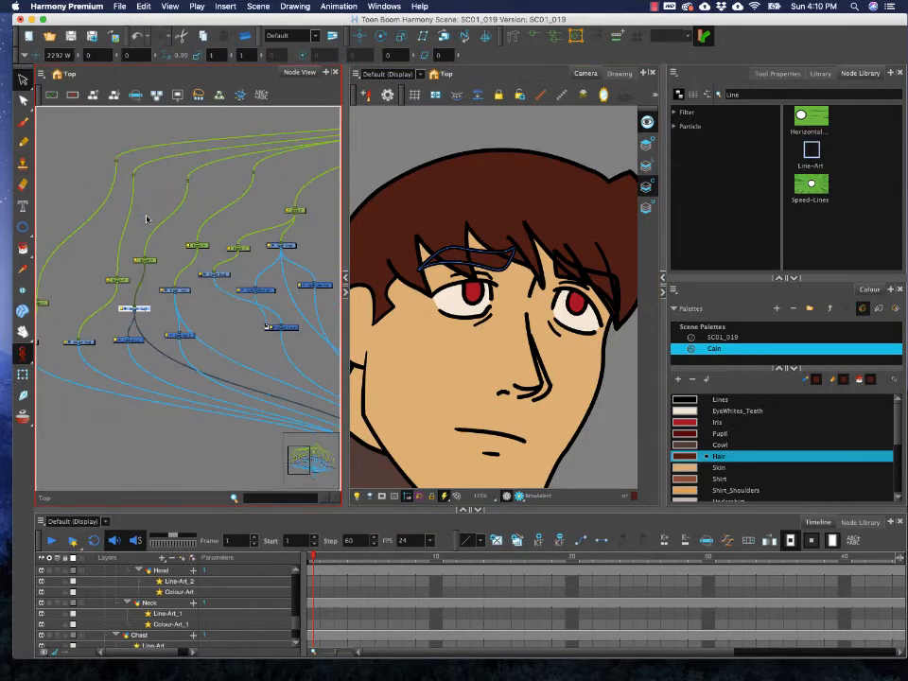
key("2")
left_click_drag(152, 260, 228, 271)
- Nudge the Line-Art node below BrowR slightly outward and straighten the BrowR drawing node above it
left_click(217, 270)
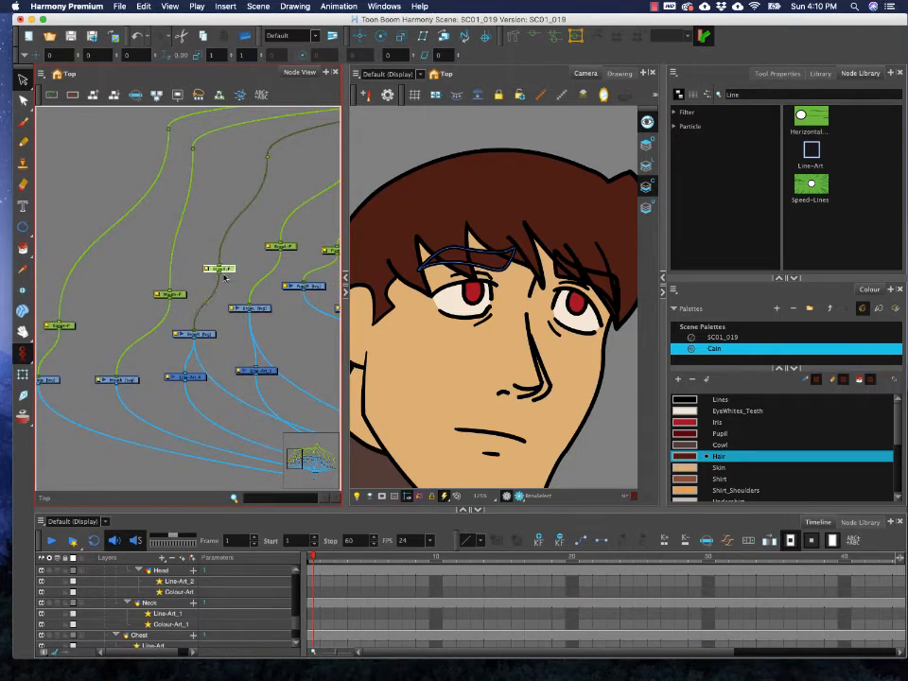
left_click_drag(189, 376, 182, 379)
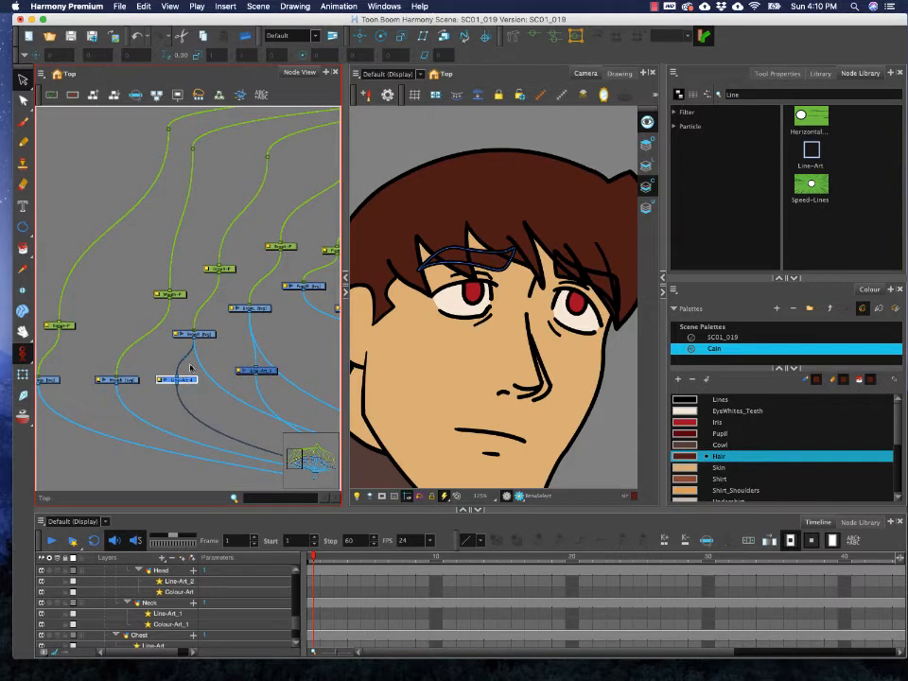
left_click_drag(204, 336, 203, 333)
- Select the BrowR-P peg and use the Rotate tool to reposition its pivot near the middle of the right eyebrow
left_click(223, 272)
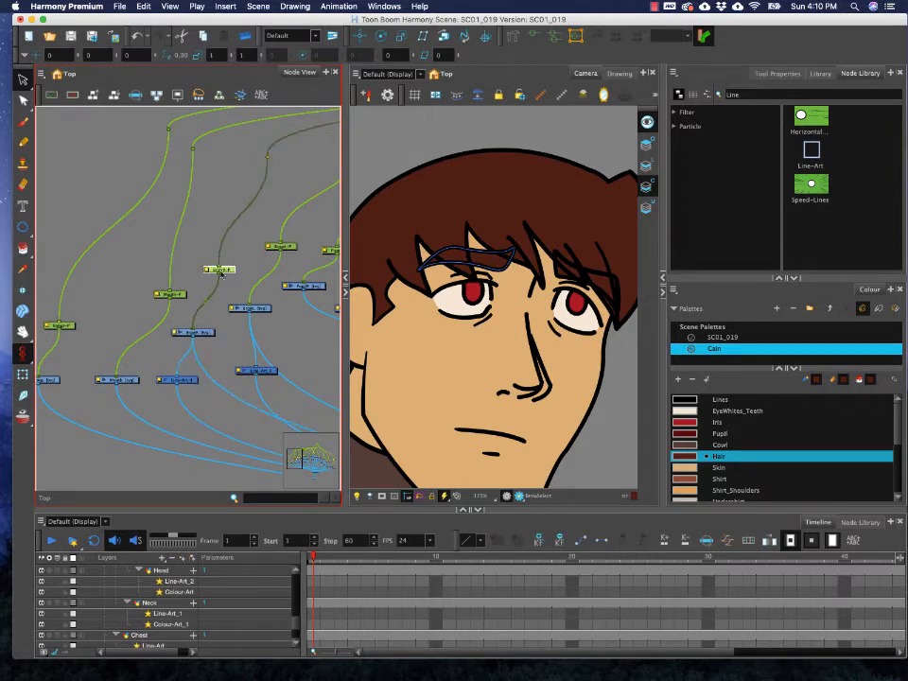
scroll(245, 218, "right", 3)
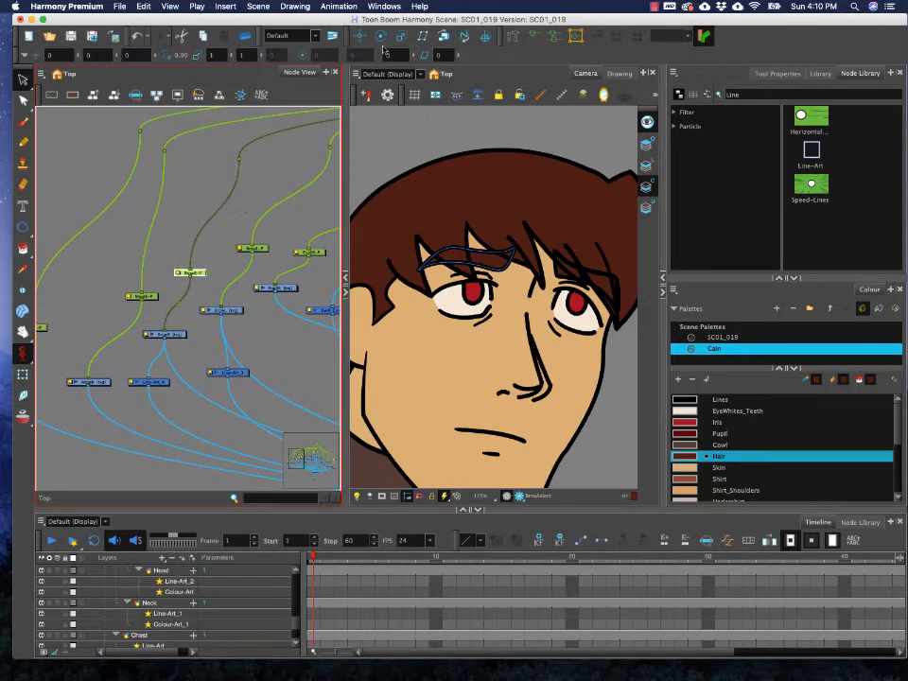
left_click(478, 248)
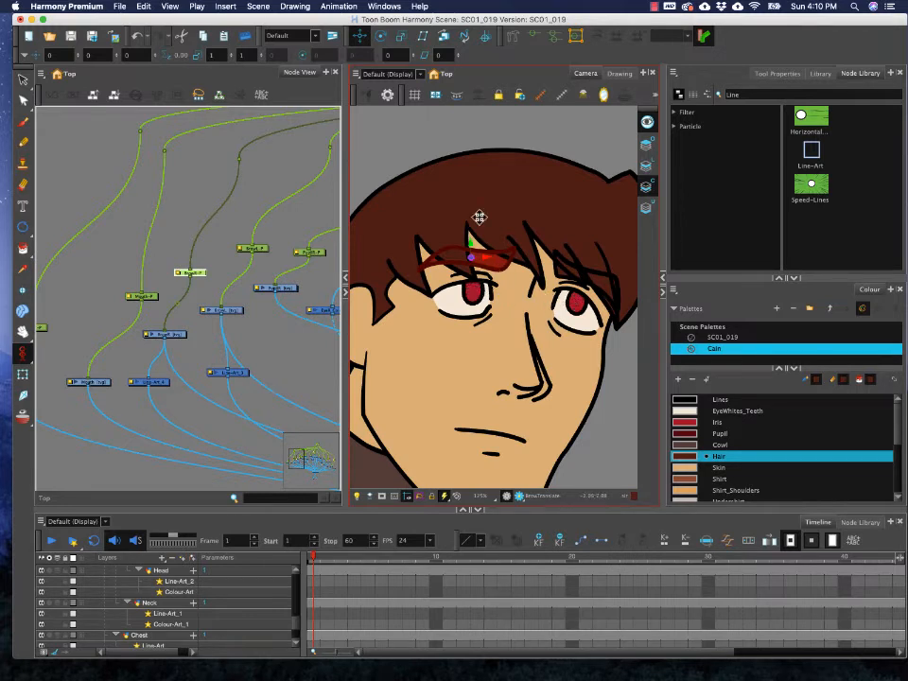
left_click(380, 36)
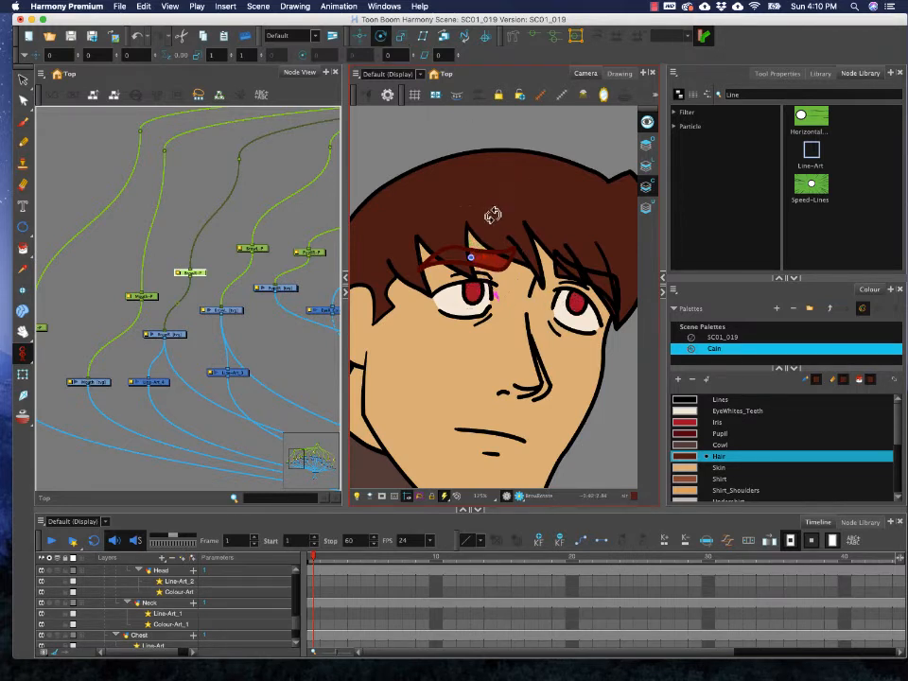
mouse_move(494, 210)
left_mouse_down()
mouse_move(501, 224)
mouse_move(479, 203)
mouse_move(499, 227)
mouse_move(480, 211)
left_mouse_up()
mouse_move(509, 217)
left_mouse_down()
mouse_move(522, 229)
mouse_move(487, 215)
mouse_move(514, 240)
mouse_move(494, 230)
mouse_move(506, 262)
left_mouse_up()
left_click_drag(482, 261, 482, 260)
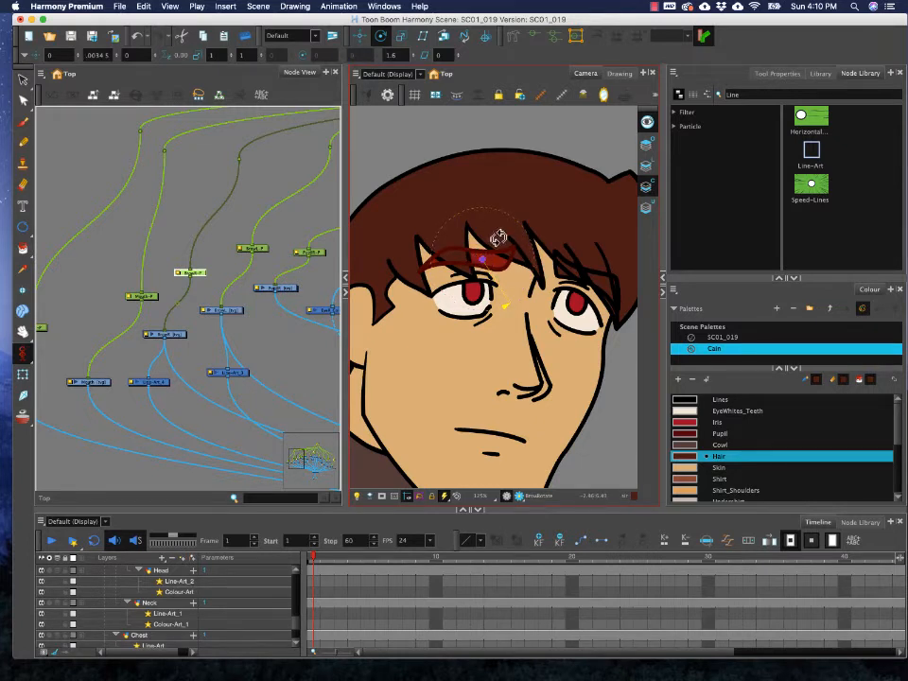
- Try rotating the right eyebrow around its repositioned pivot, and undo the test rotation
left_click_drag(512, 220, 517, 243)
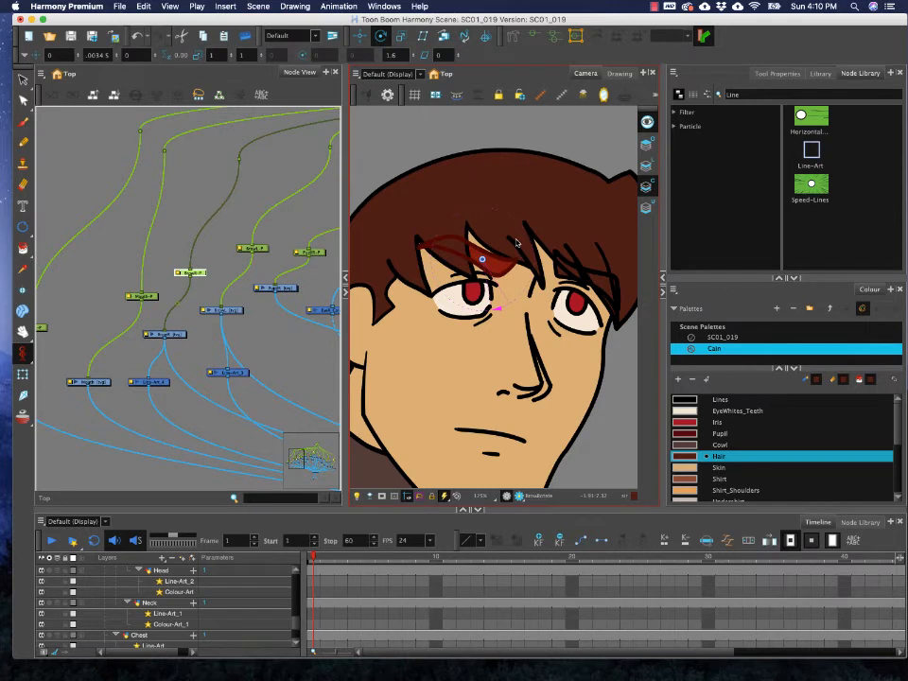
mouse_move(516, 243)
left_mouse_down()
mouse_move(517, 201)
mouse_move(507, 191)
mouse_move(518, 257)
left_mouse_up()
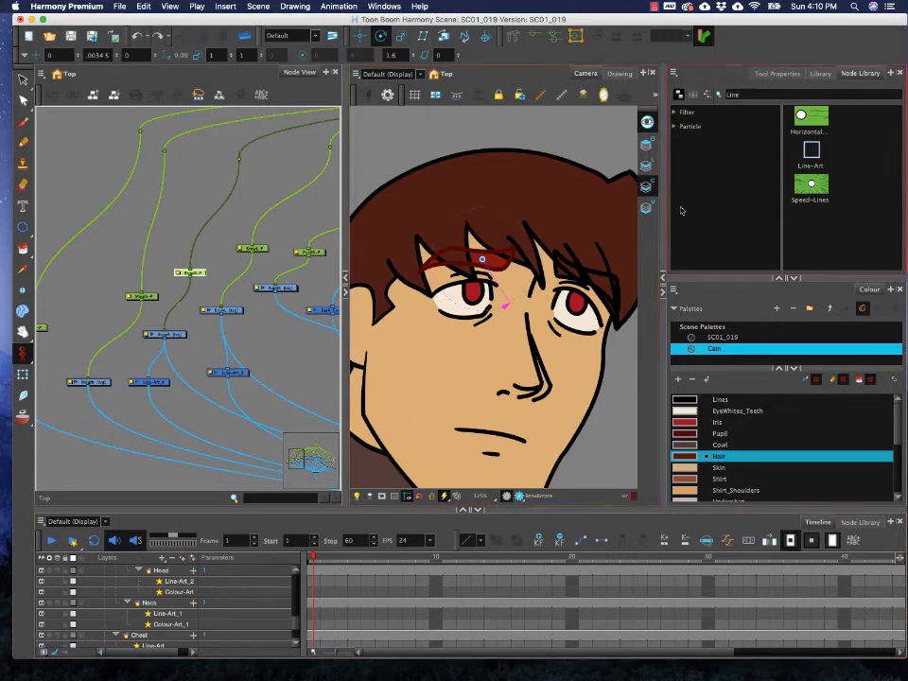
left_click(181, 350)
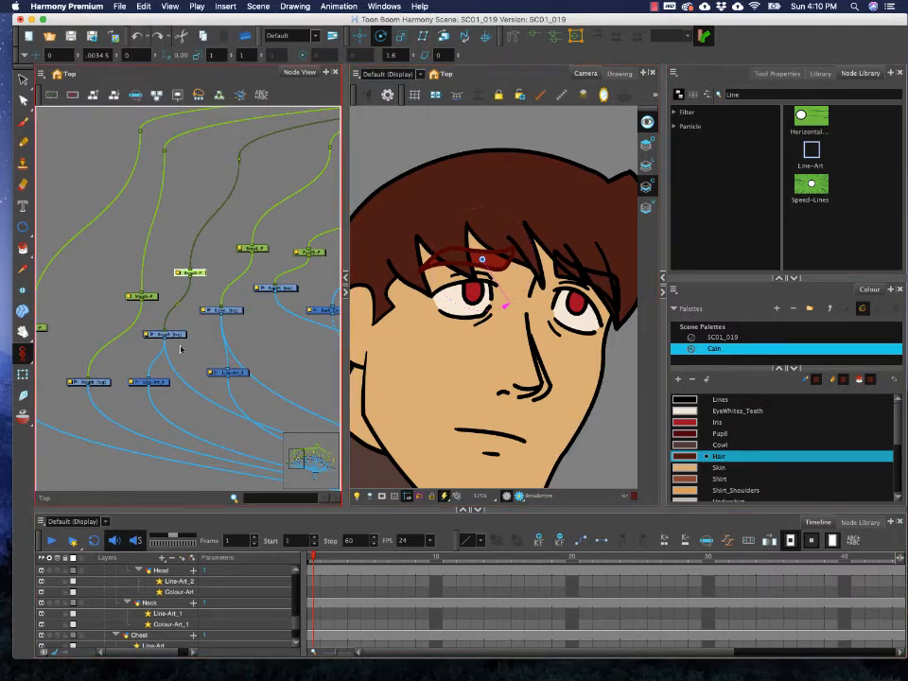
- Select the BrowL-P peg, test-rotate the left eyebrow around its pivot, and undo the rotation
left_click_drag(258, 272, 244, 296)
left_click(240, 273)
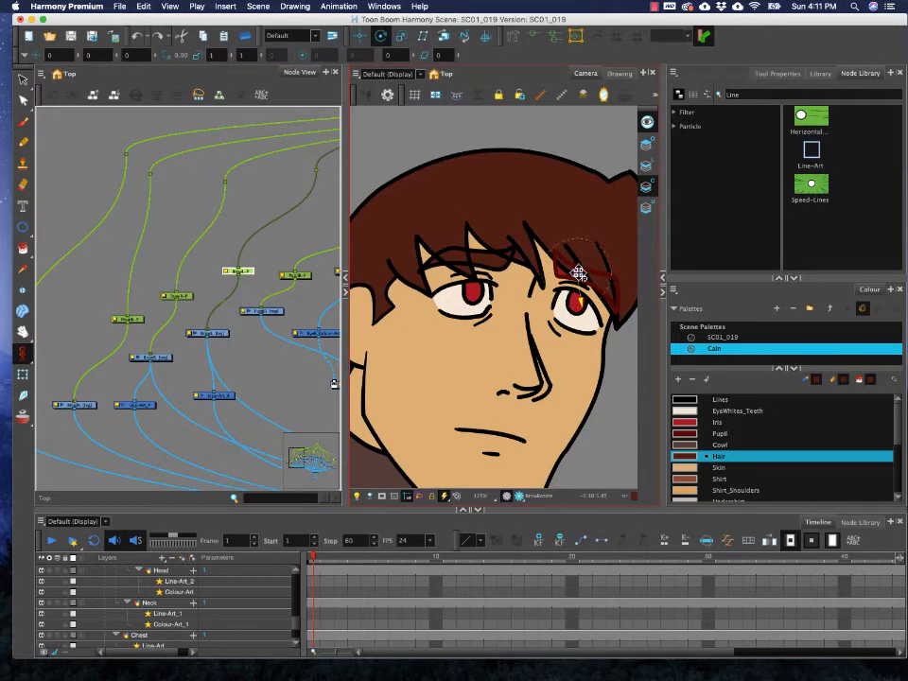
mouse_move(605, 257)
left_mouse_down()
mouse_move(598, 247)
mouse_move(602, 272)
left_mouse_up()
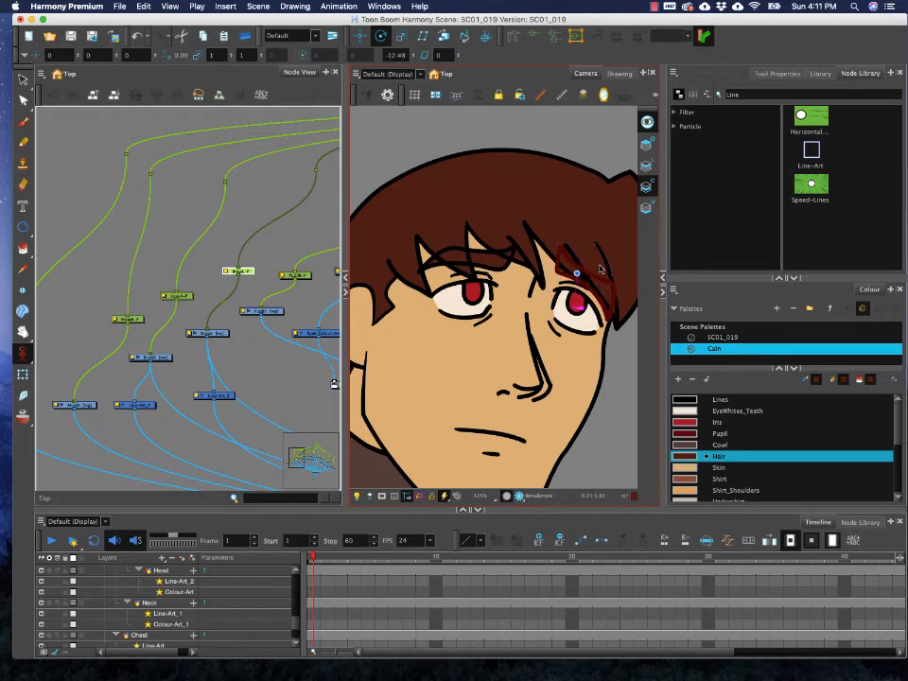
key("super+z")
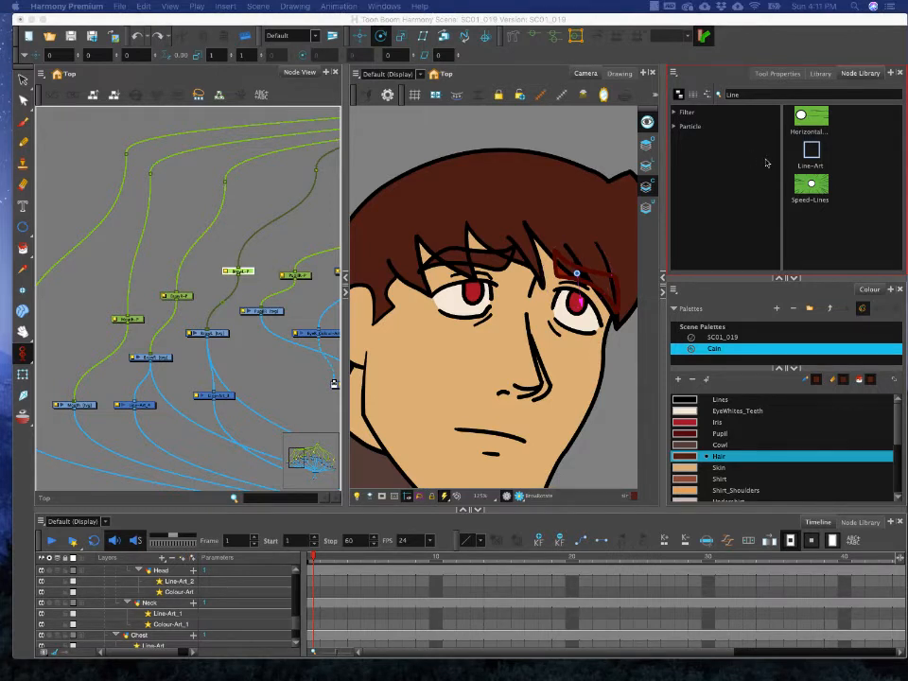
left_click(746, 33)
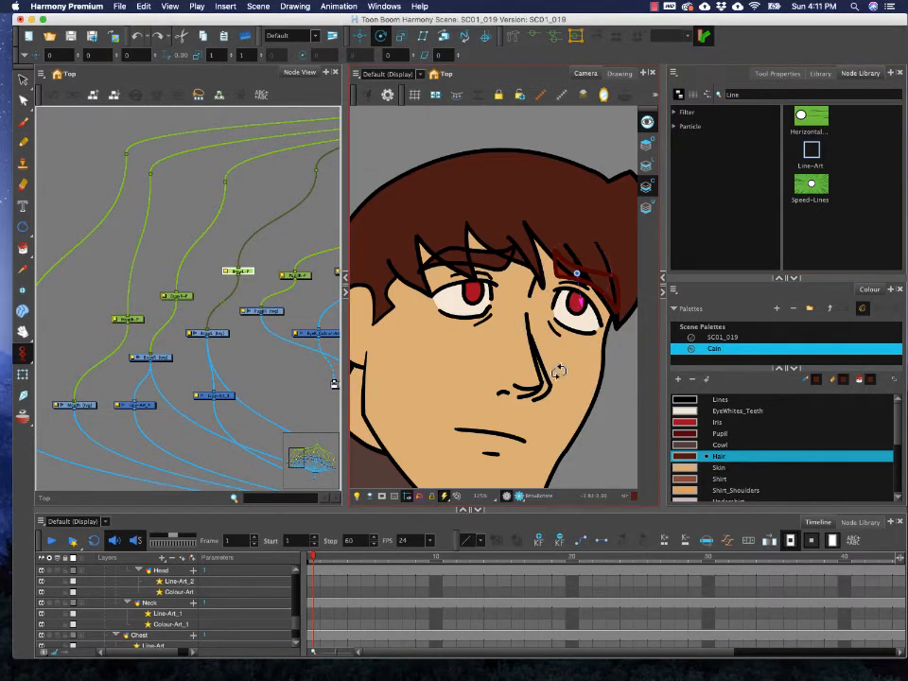
- Select the character's right arm with the Transform tool and locate its Arm_right-P peg in the node network
scroll(568, 378, "down", 3)
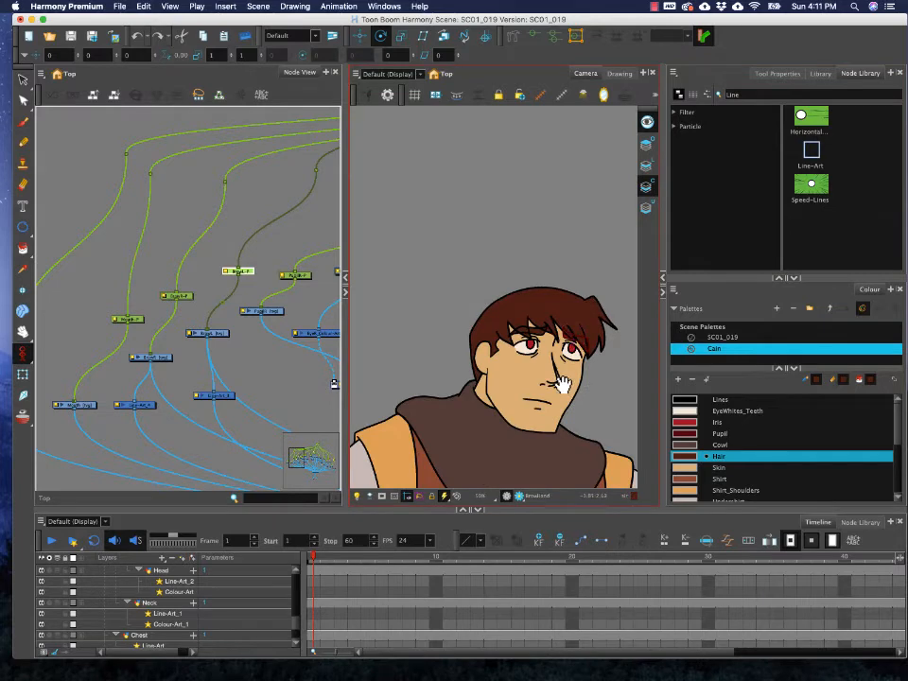
left_click_drag(564, 385, 598, 234)
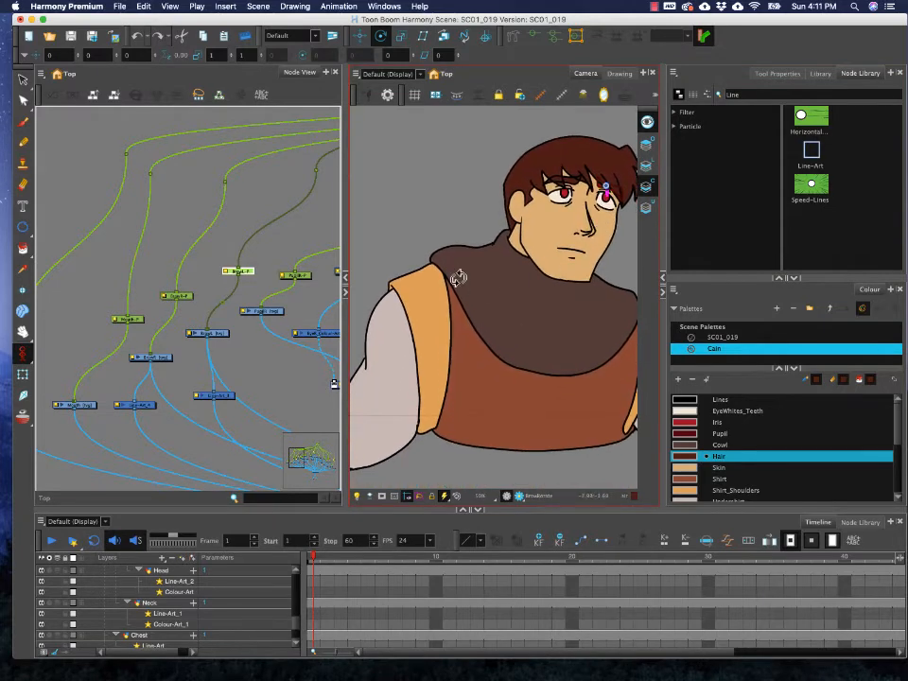
left_click(223, 242)
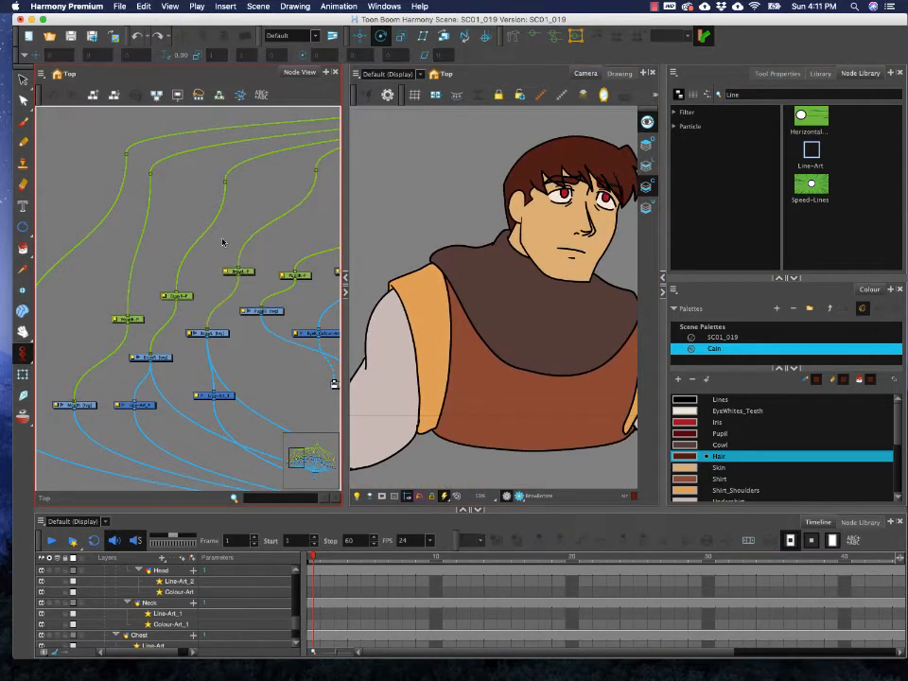
left_click_drag(196, 285, 216, 271)
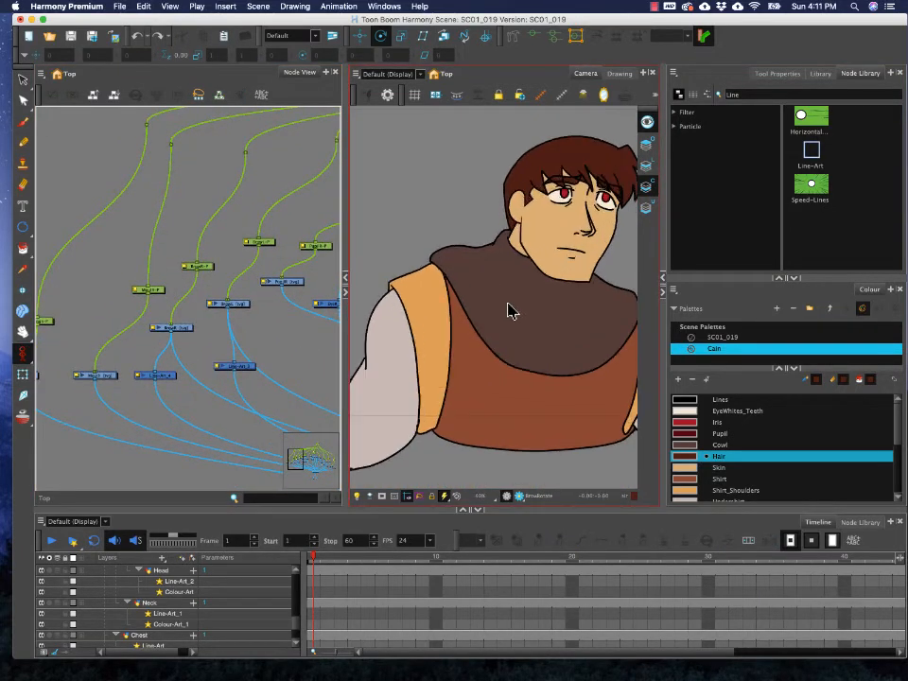
left_click(21, 375)
left_click(396, 369)
left_click_drag(404, 338, 425, 336)
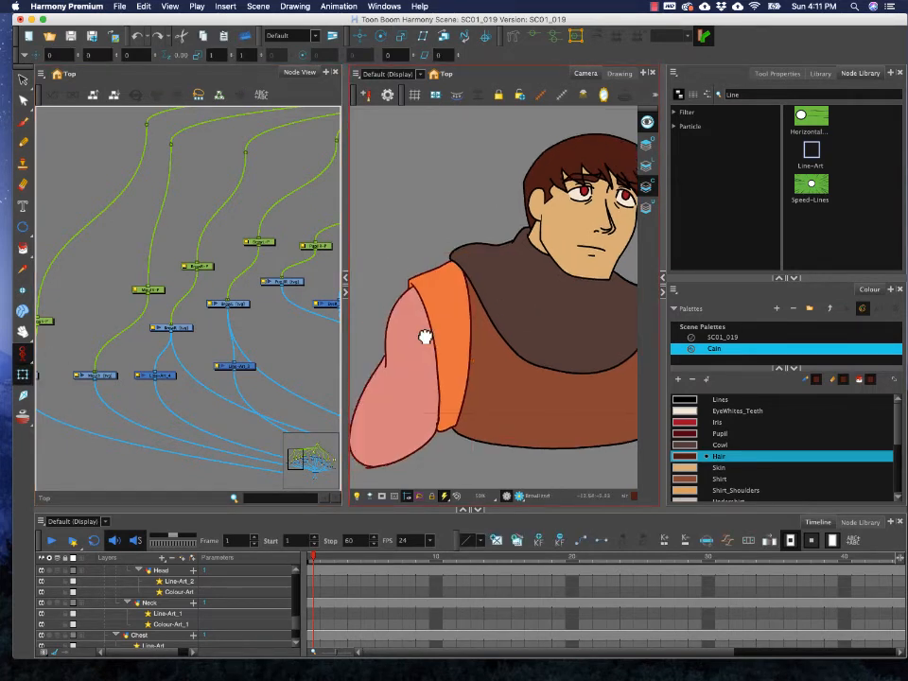
key("o")
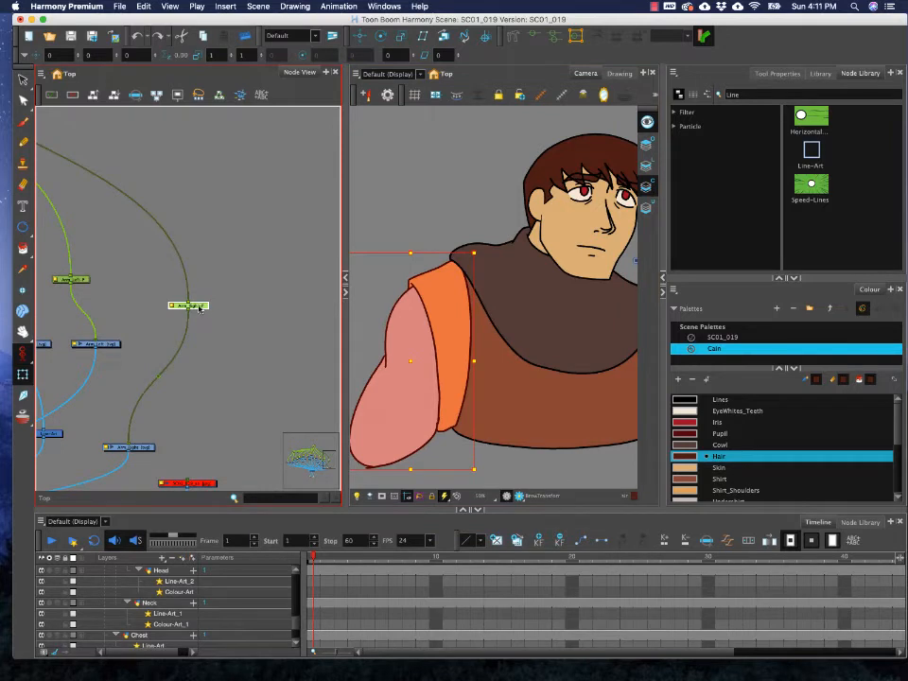
- Use the Rotate tool to move the Arm_right-P peg's pivot from beside the face onto the right shoulder
scroll(400, 398, "right", 5)
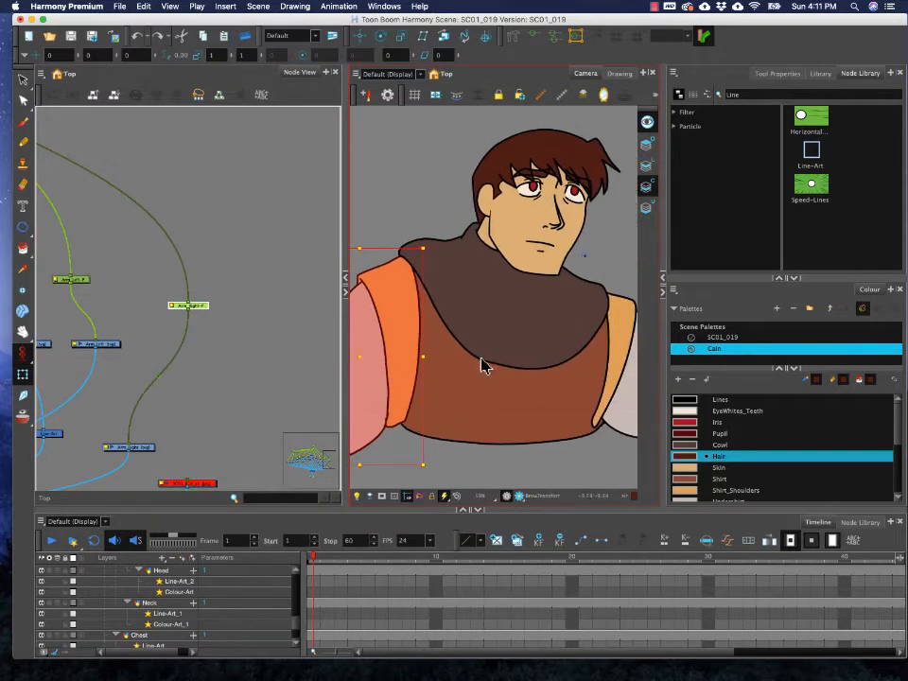
key("shift+t")
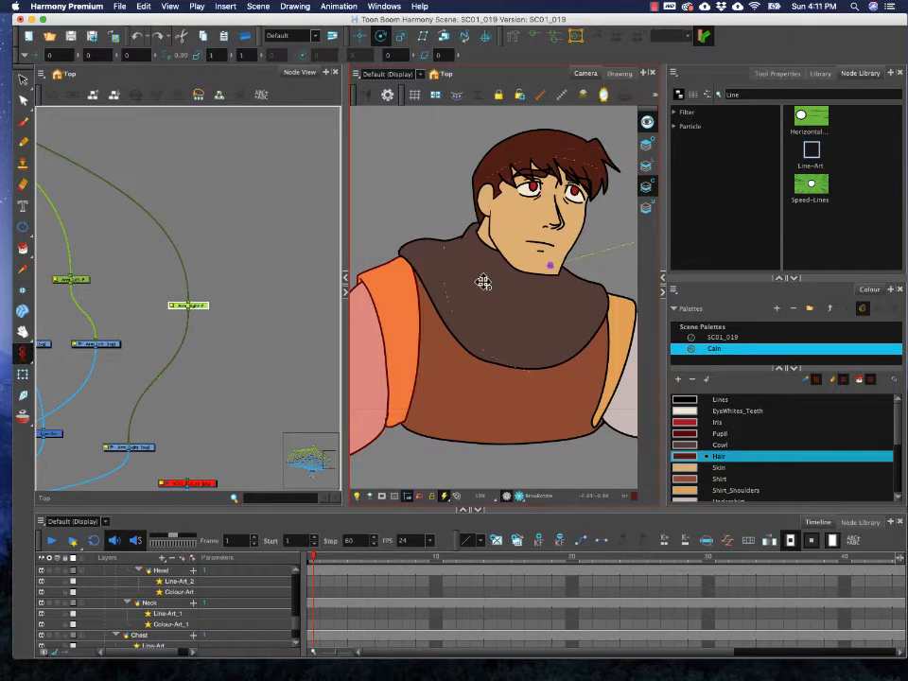
scroll(451, 327, "down", 3)
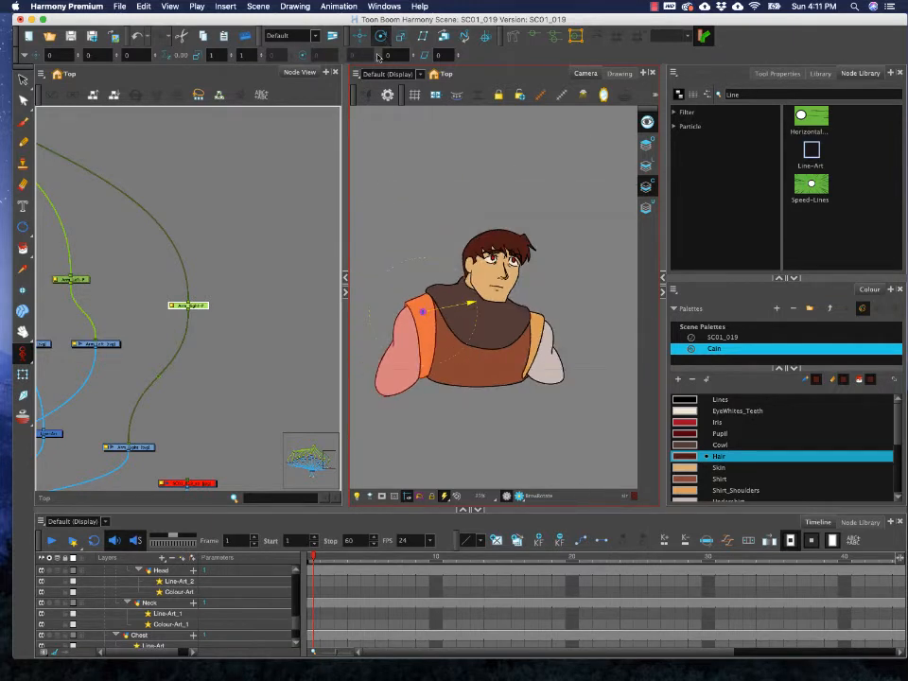
left_click_drag(434, 260, 423, 313)
scroll(423, 313, "up", 3)
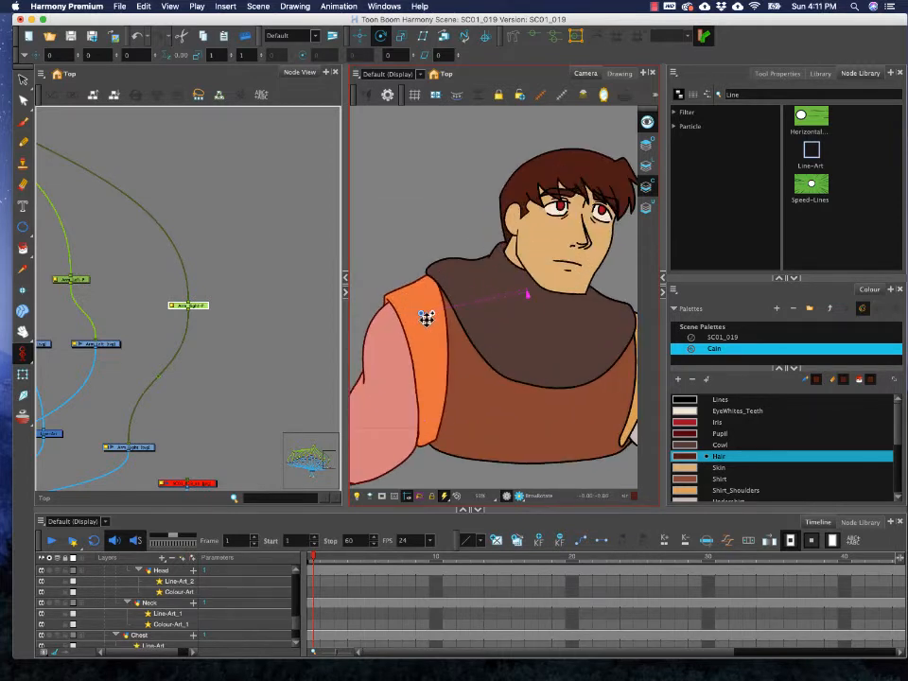
- Lower the right arm's pivot to the middle of the orange sleeve band and set the arm's rotation angle to 0
mouse_move(420, 311)
left_mouse_down()
mouse_move(415, 304)
mouse_move(441, 312)
mouse_move(424, 314)
left_mouse_up()
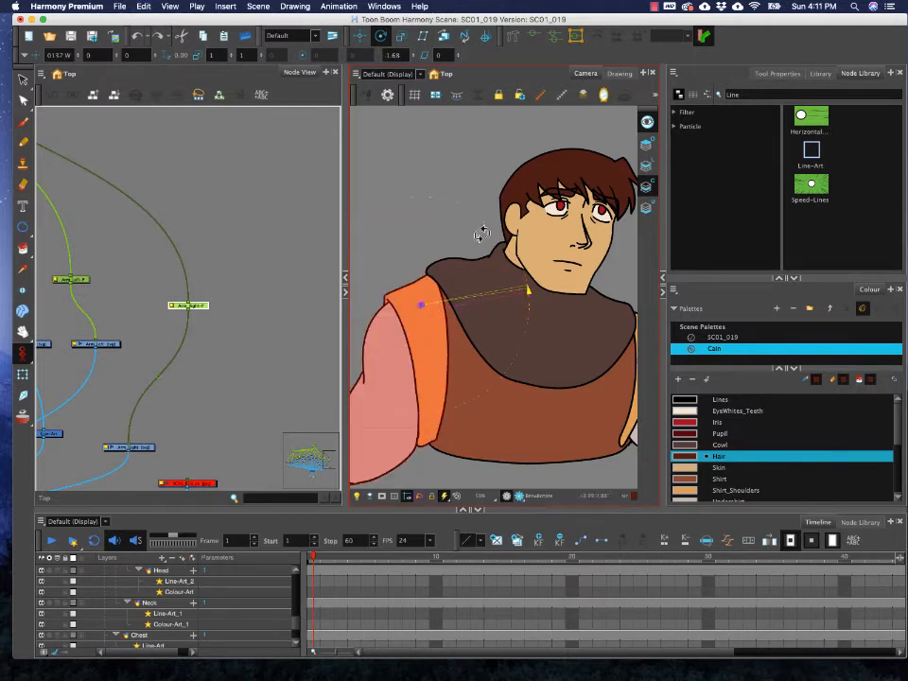
left_click_drag(493, 223, 426, 355)
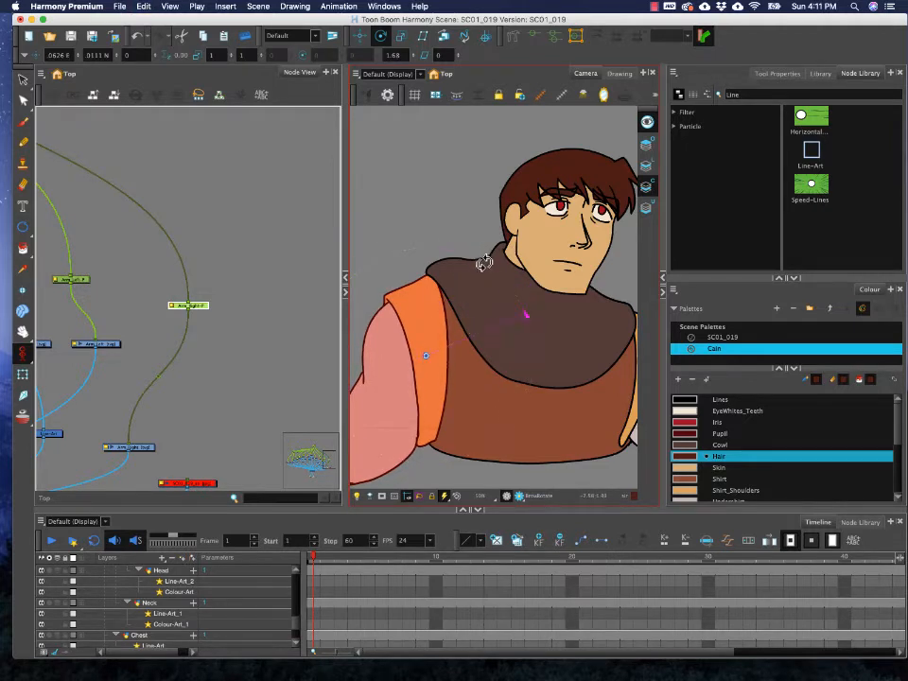
left_click_drag(484, 263, 466, 289)
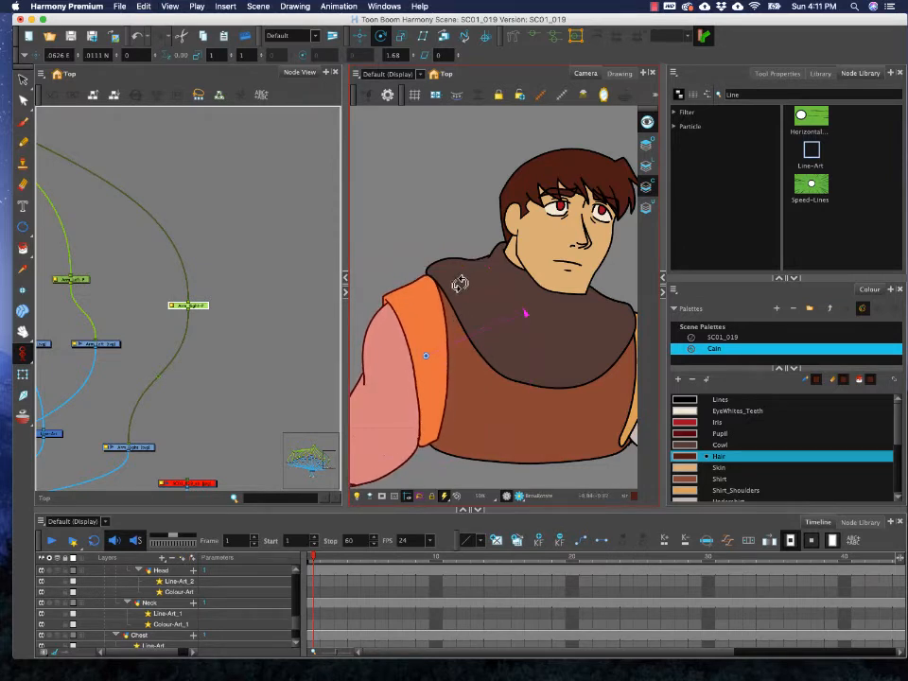
left_click_drag(402, 53, 382, 53)
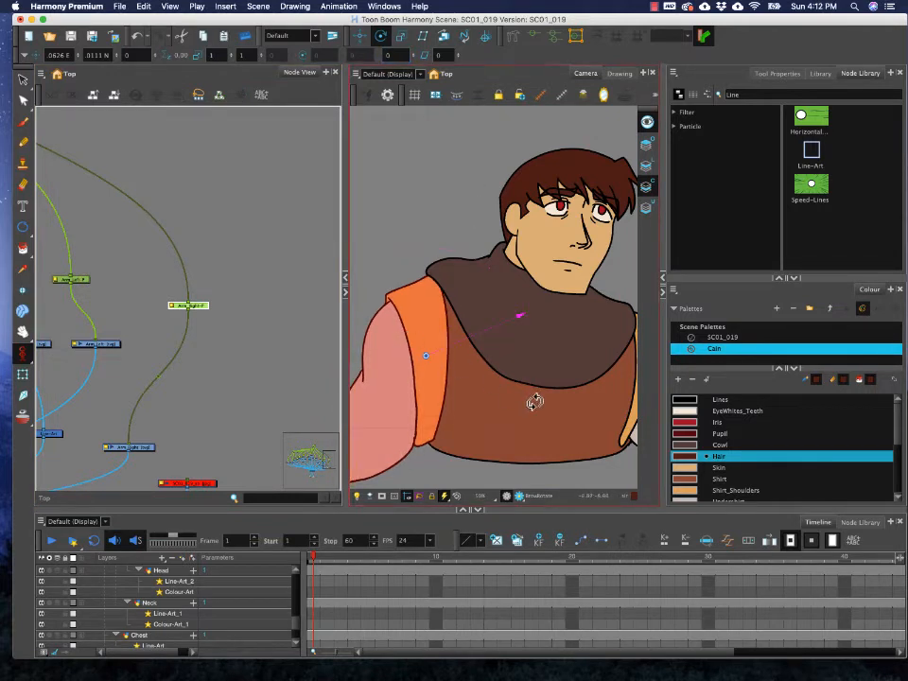
- Select the character's left arm peg and use the Rotate tool to place its pivot on the orange sleeve band
mouse_move(534, 399)
left_mouse_down()
mouse_move(364, 371)
mouse_move(501, 358)
left_mouse_up()
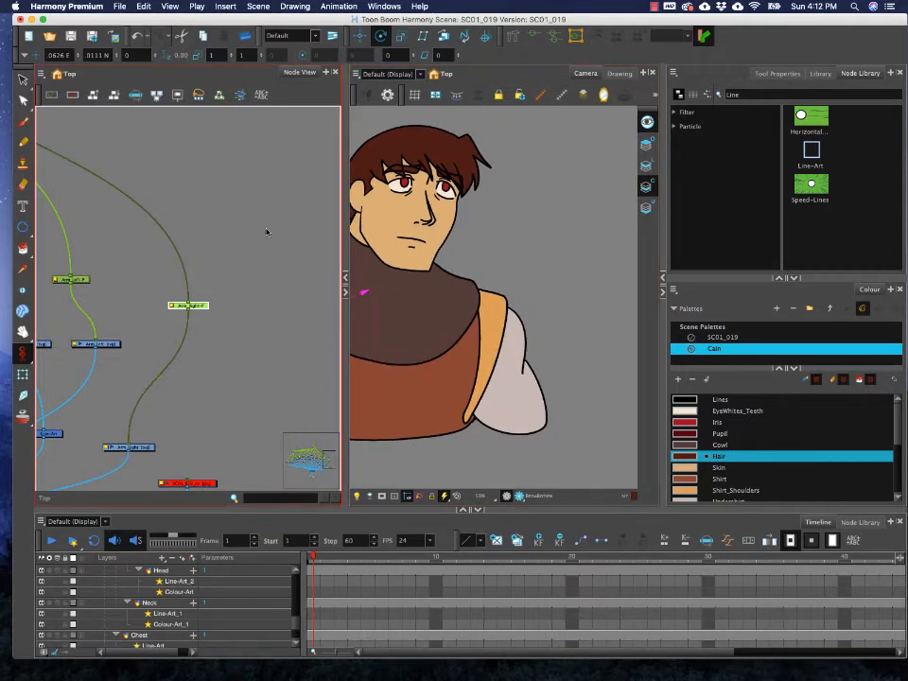
key("shift+t")
left_click(507, 365)
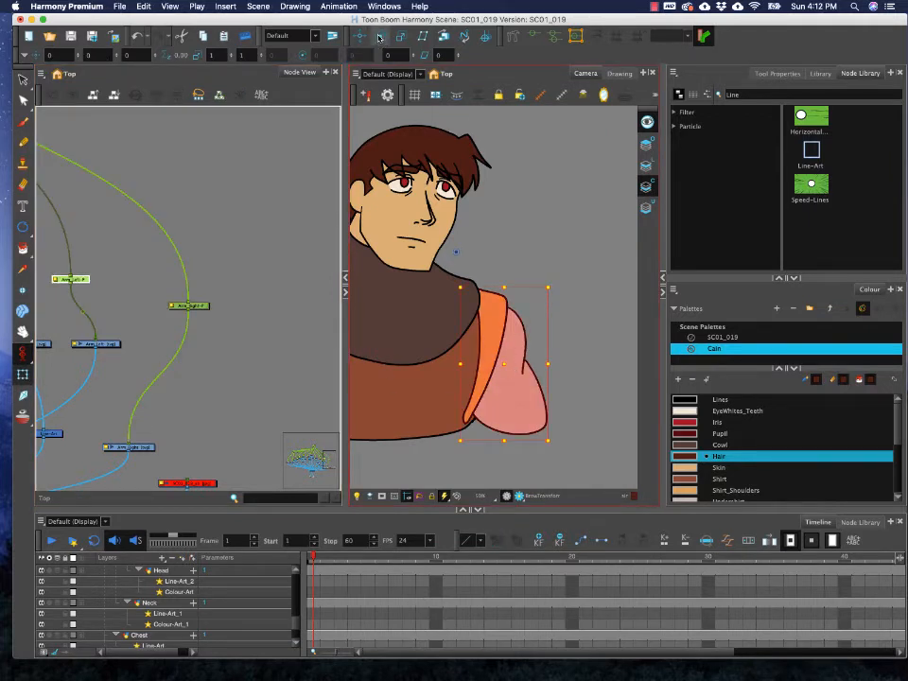
left_click(377, 37)
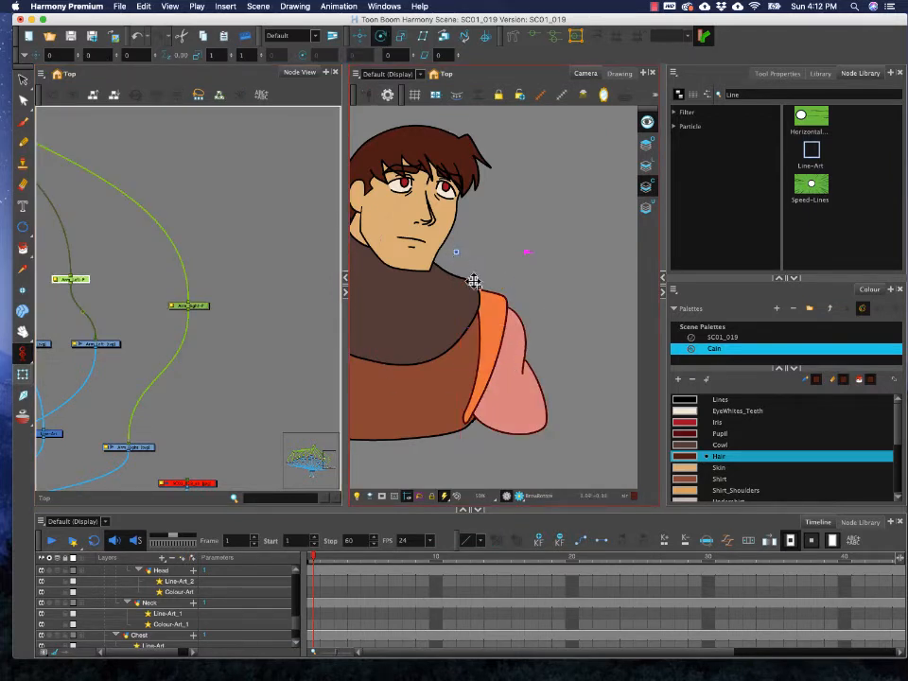
left_click(490, 330)
- Test-rotate the left arm around its shoulder pivot and undo the rotation
left_click(543, 278)
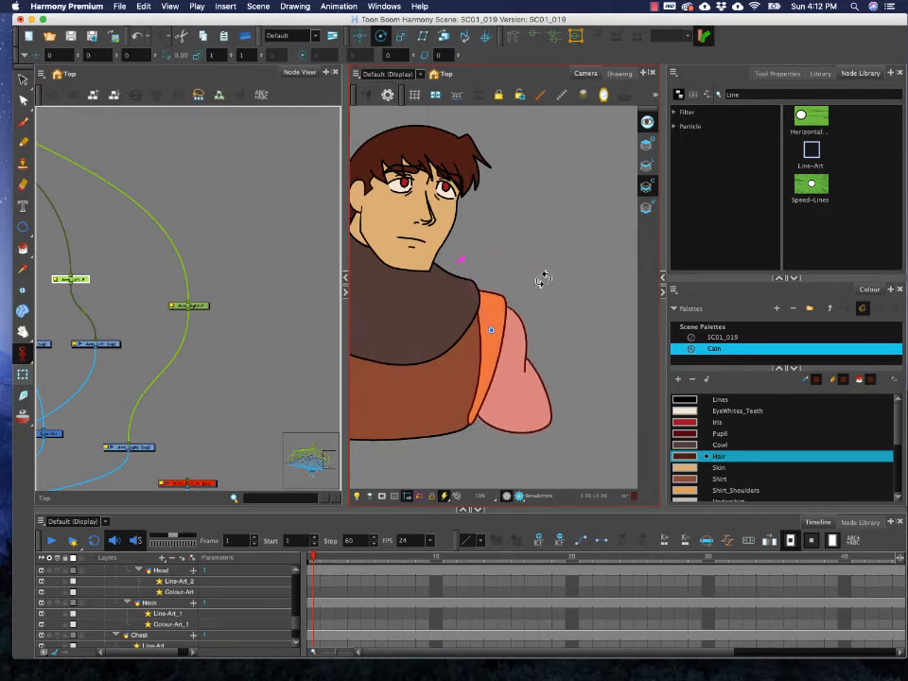
left_click_drag(539, 277, 509, 301)
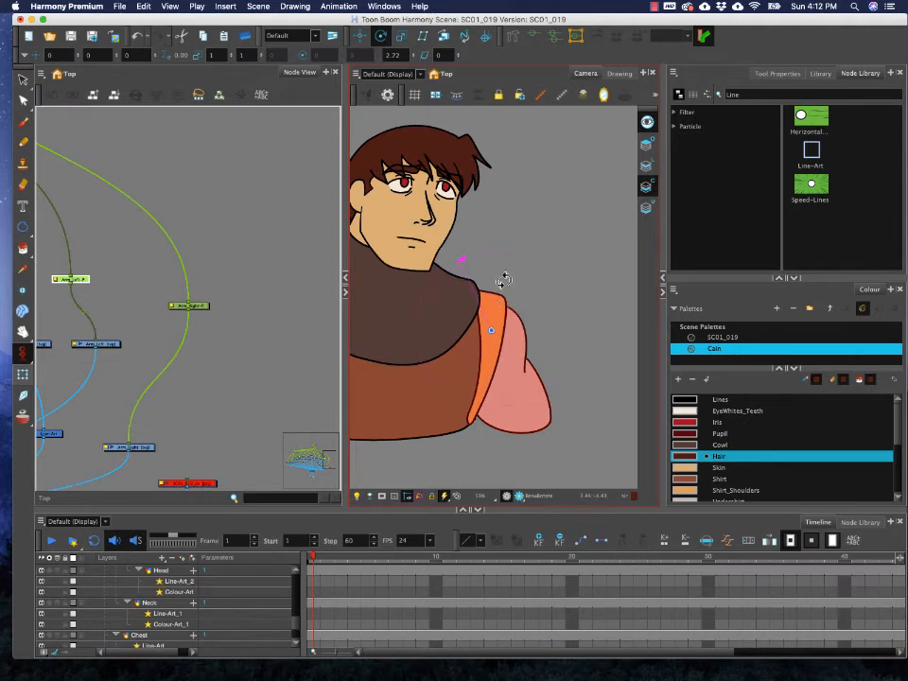
left_click_drag(497, 256, 496, 255)
key("super+z")
key("1")
key("1")
left_click_drag(431, 347, 536, 353)
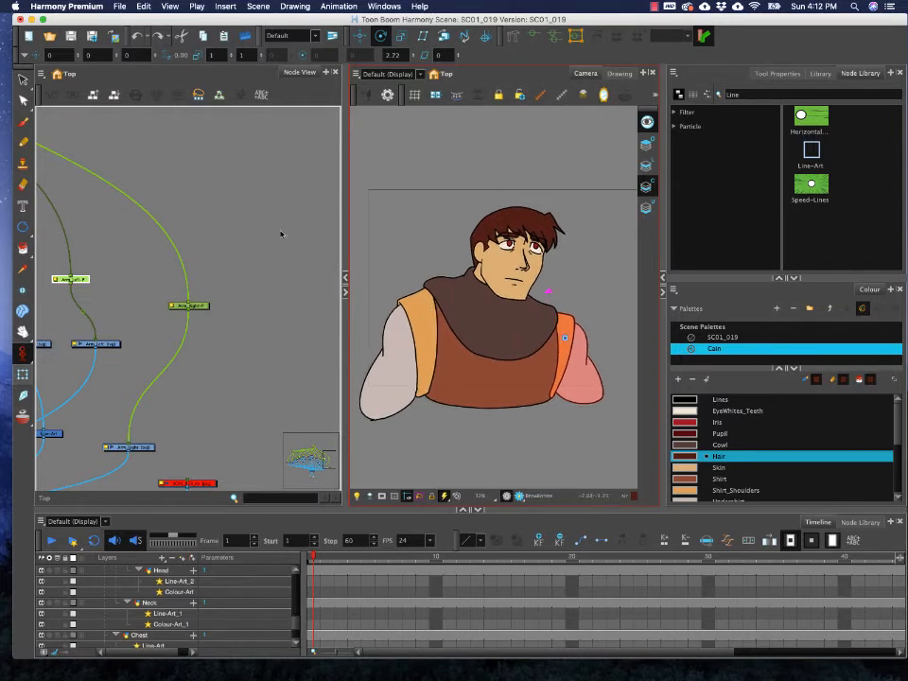
left_click(23, 80)
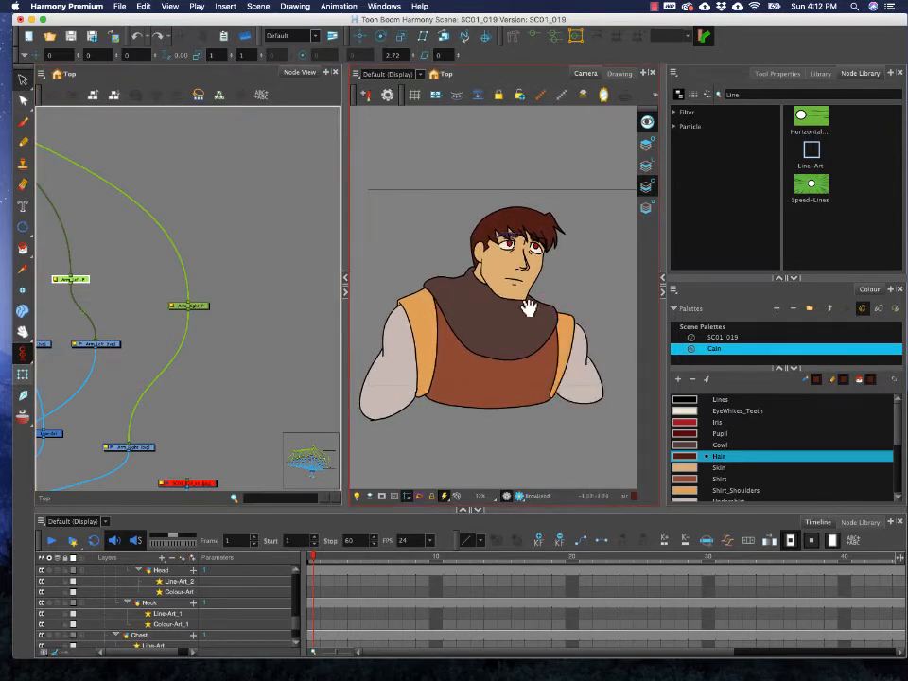
left_click_drag(528, 309, 533, 295)
left_click(23, 80)
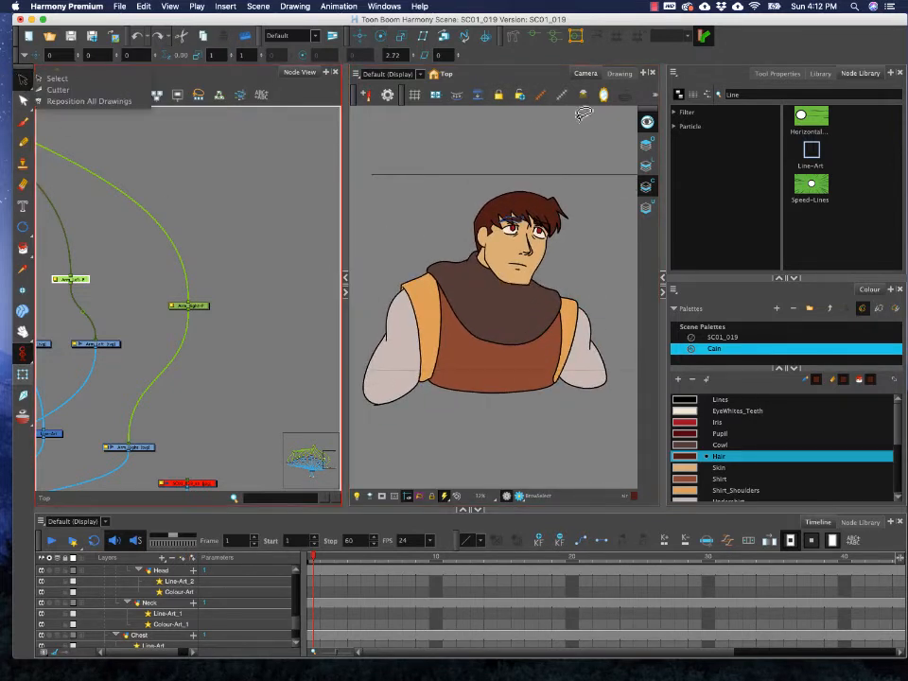
scroll(406, 286, "up", 3)
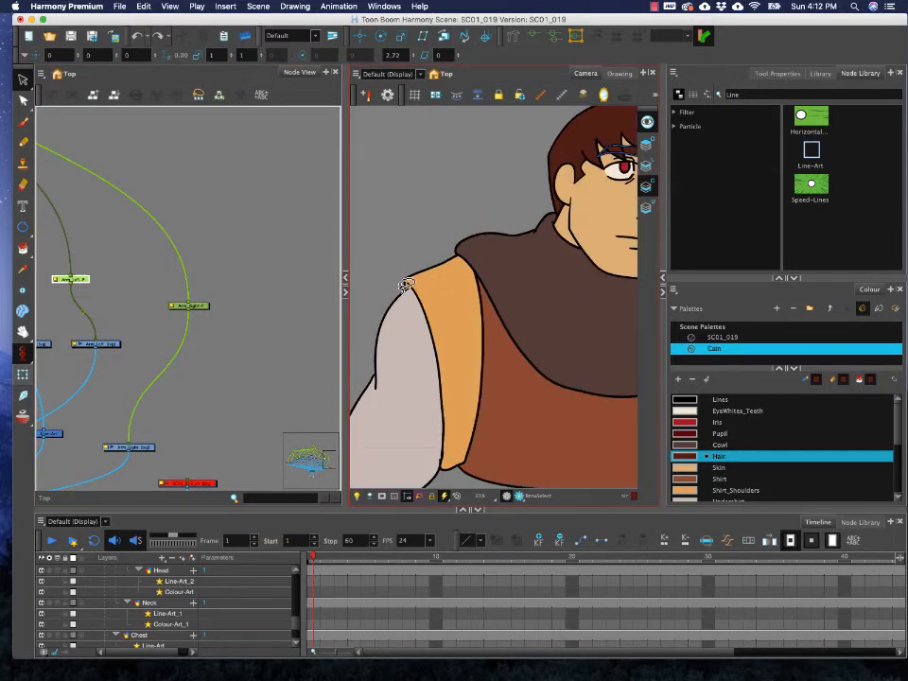
scroll(428, 309, "down", 4)
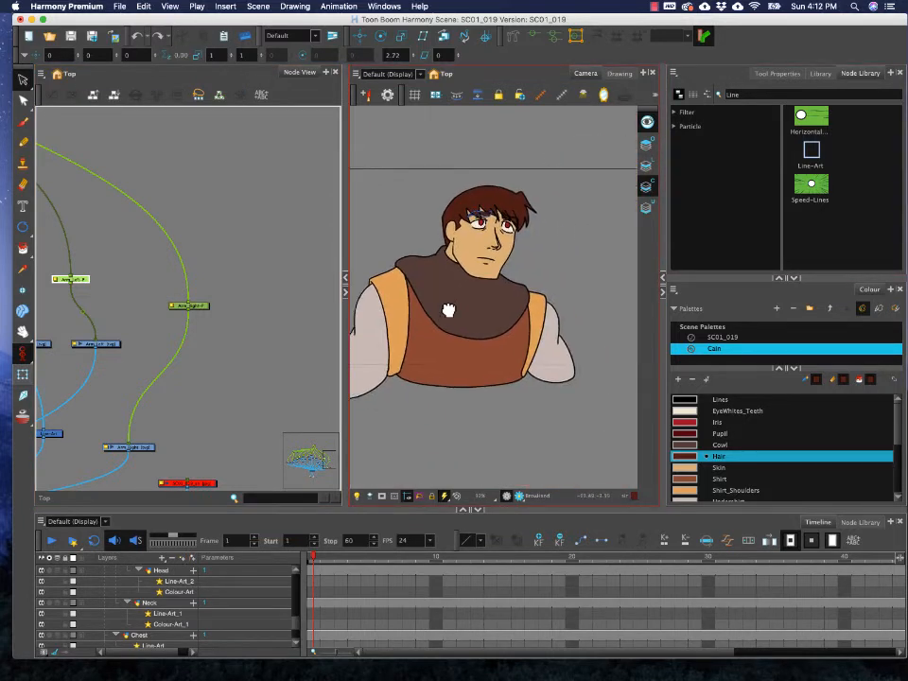
left_click_drag(448, 310, 490, 322)
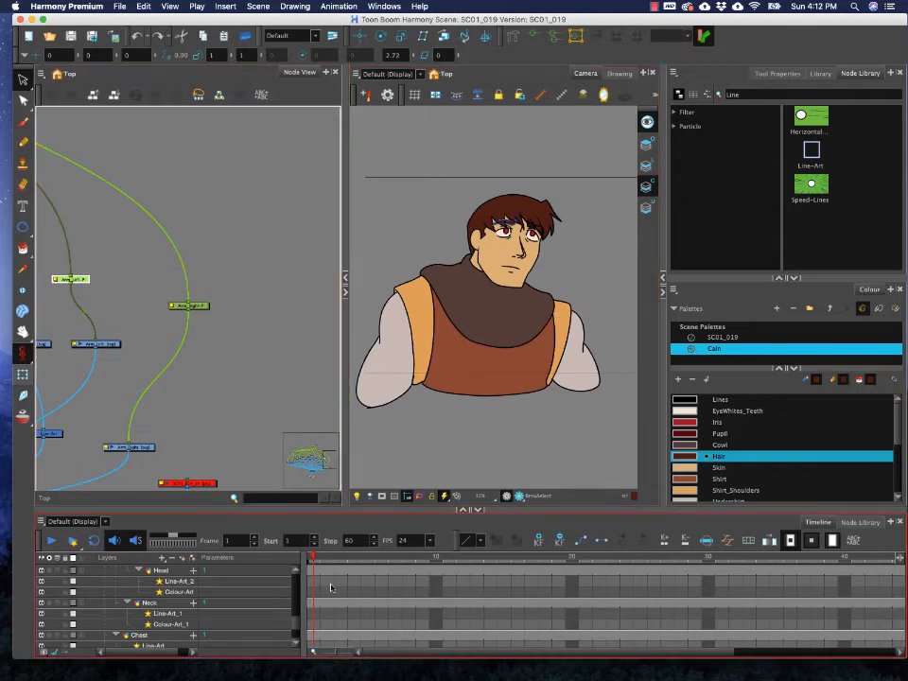
scroll(330, 589, "up", 10)
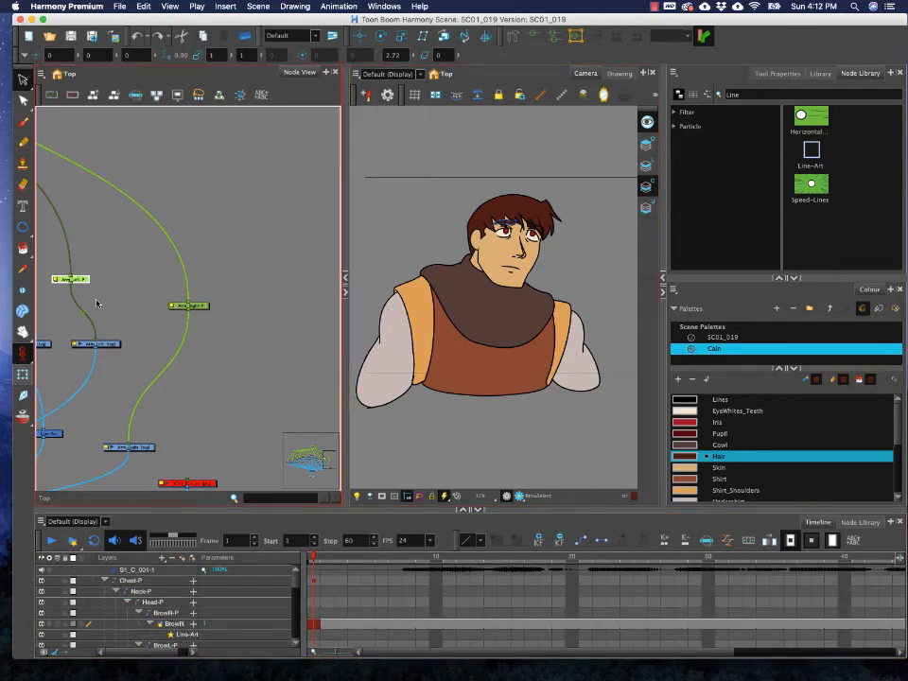
- Select the whole character through its chest peg, try a change on the right arm alone, and clear the selection
left_click(527, 369)
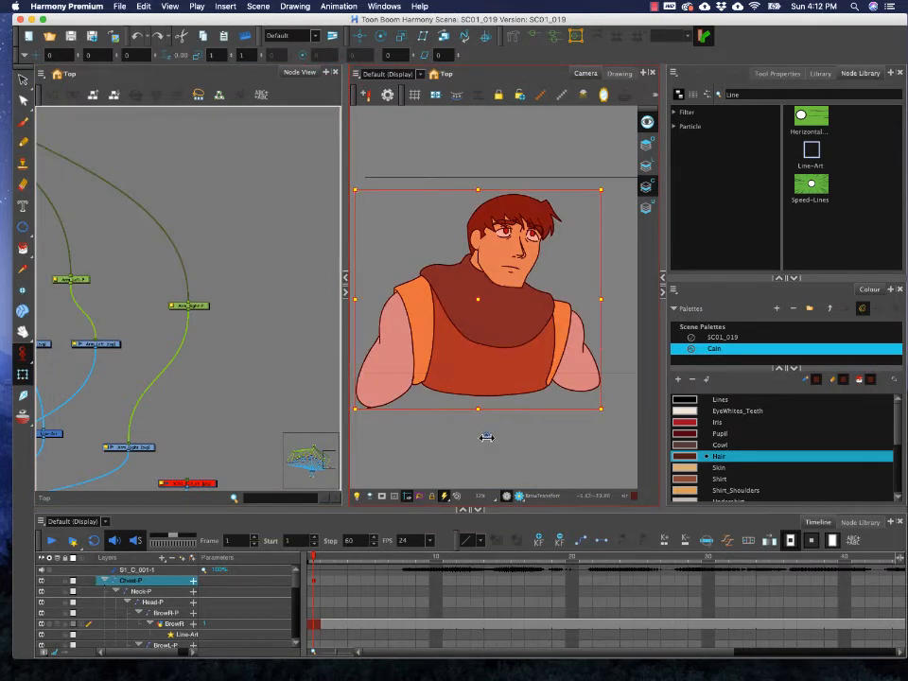
left_click(396, 338)
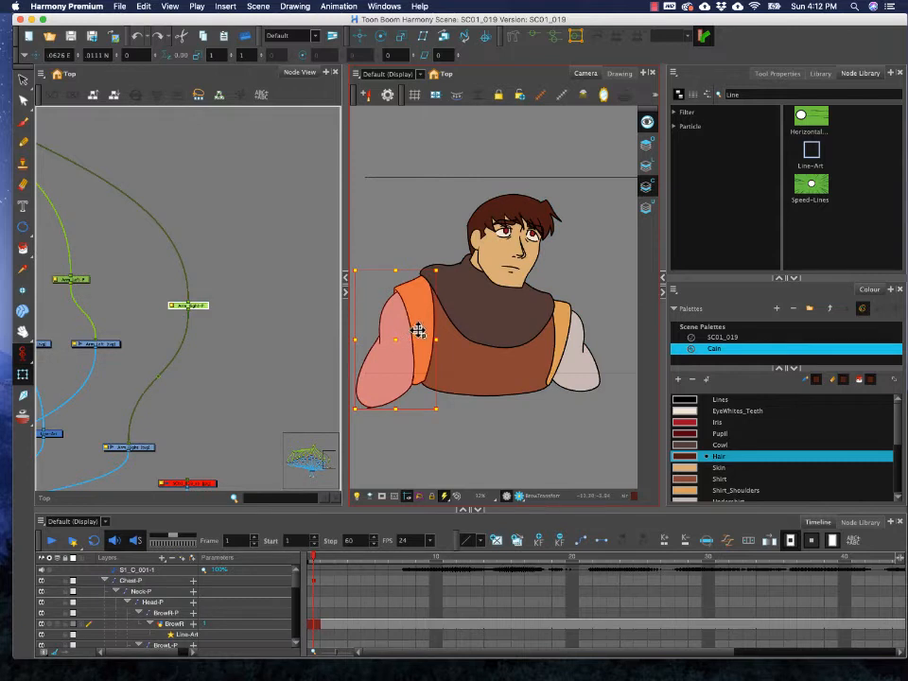
left_click_drag(420, 328, 417, 293)
left_click(413, 216)
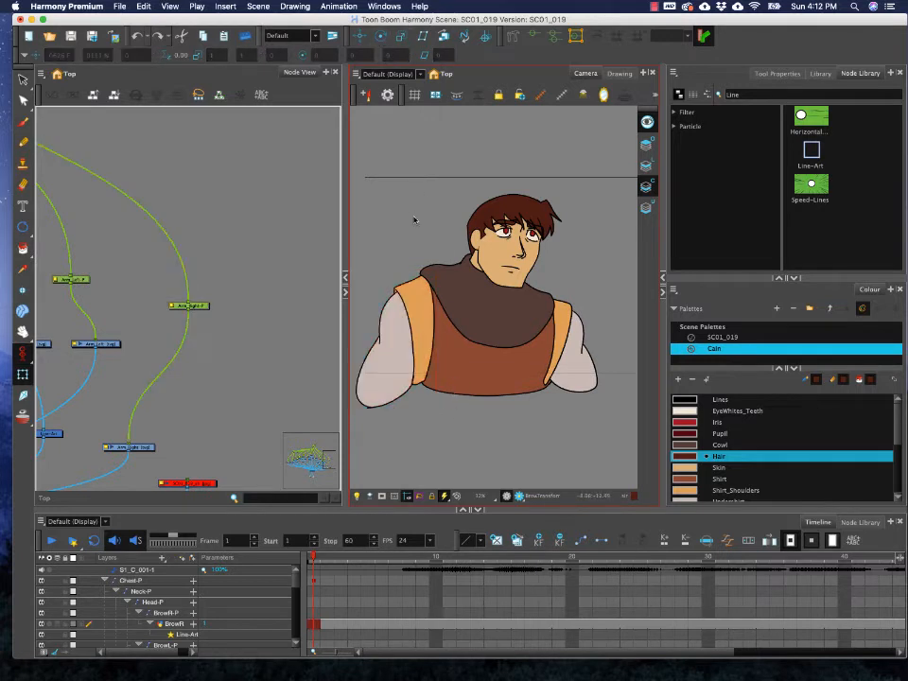
- Raise the right arm's pivot to the upper part of the orange sleeve band and test-rotate the arm
left_click(408, 322)
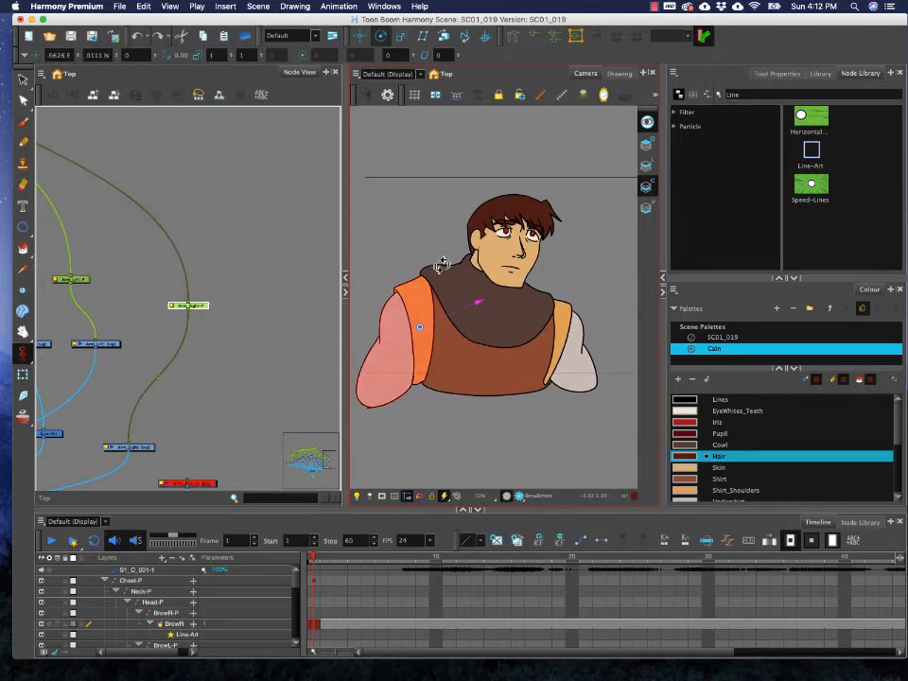
left_click_drag(420, 311, 420, 302)
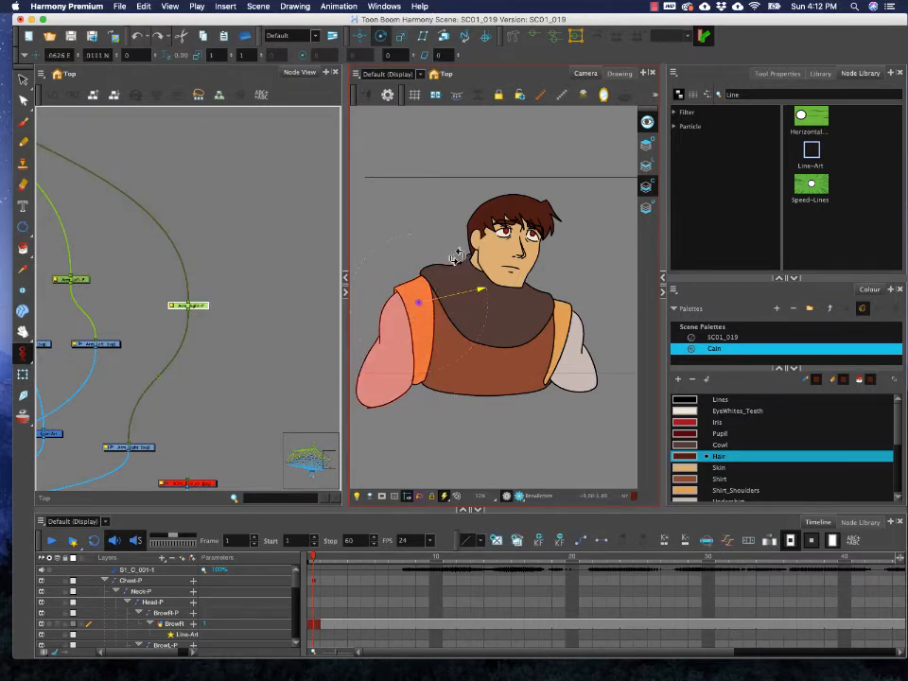
left_click_drag(463, 250, 462, 257)
left_click(79, 385)
left_click(23, 375)
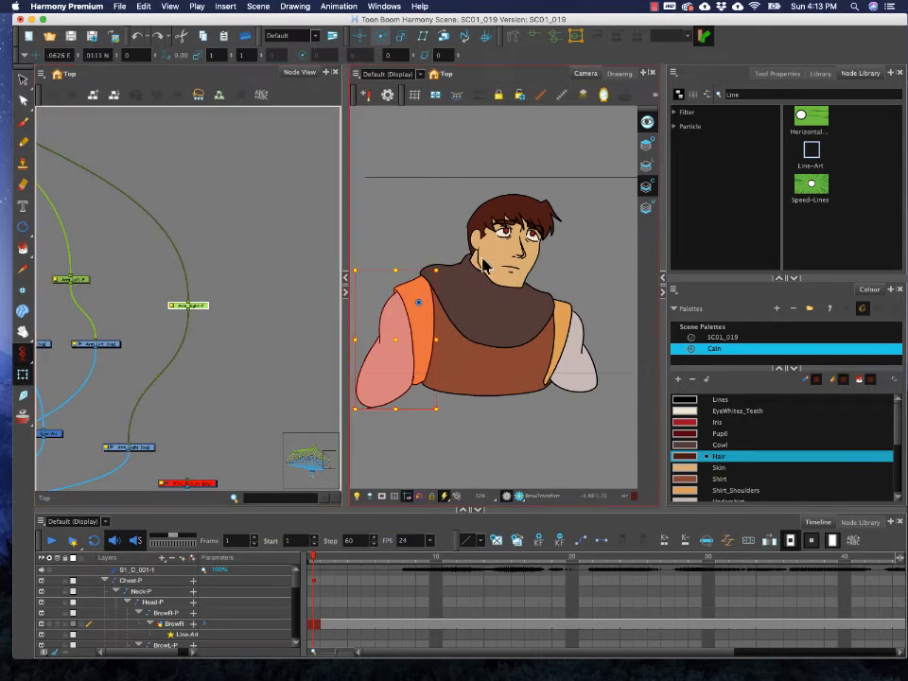
- Select the head, chest and neck pegs in turn to check their selections and pivots
left_click(484, 262)
left_click(494, 339)
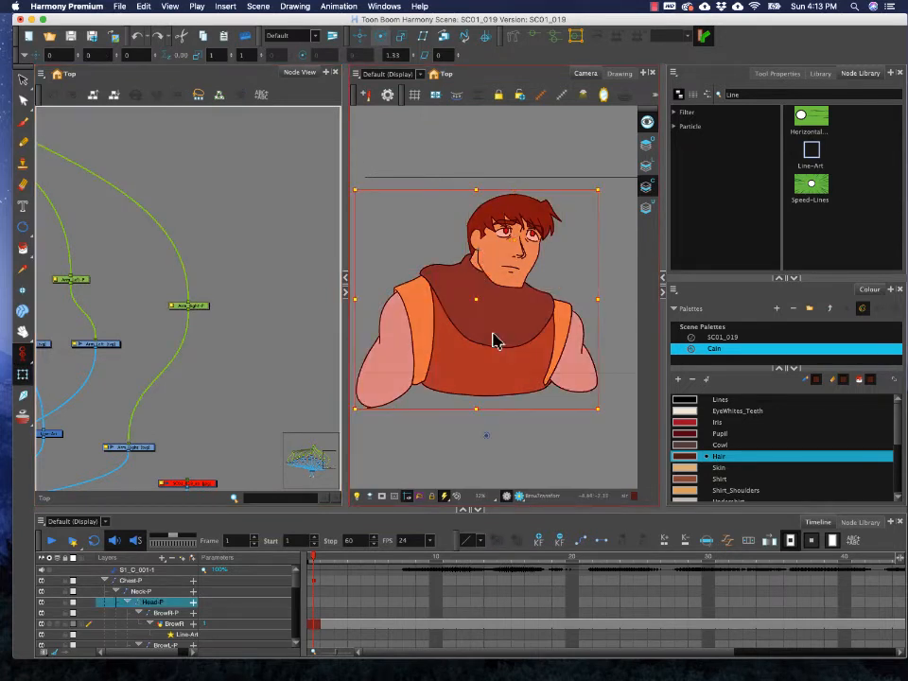
left_click(473, 257)
- Select the front hair and use the Rotate tool to move its pivot from beside the chin to the middle of the fringe
left_click(545, 215)
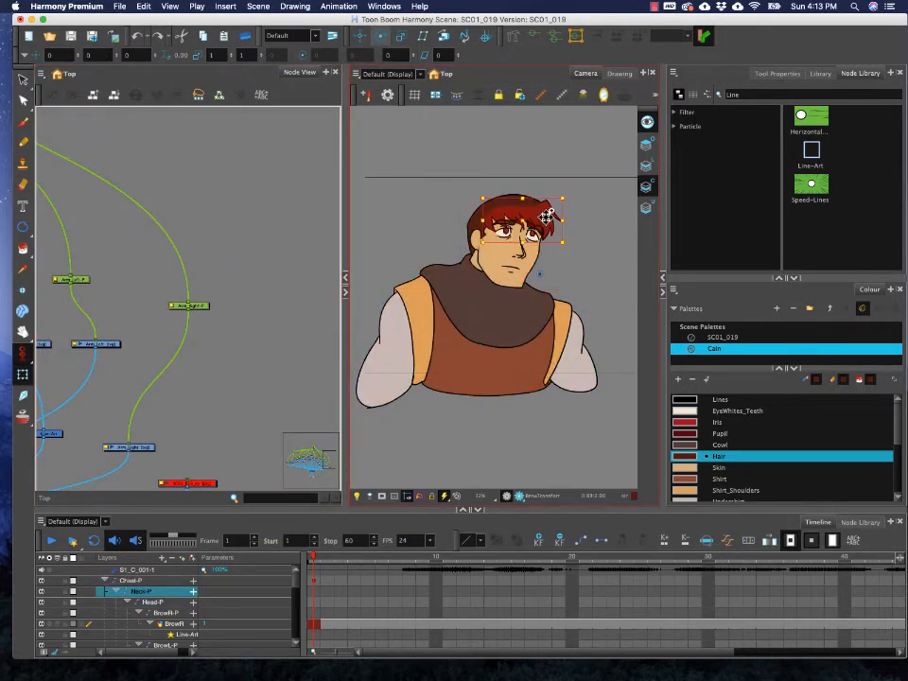
left_click(362, 37)
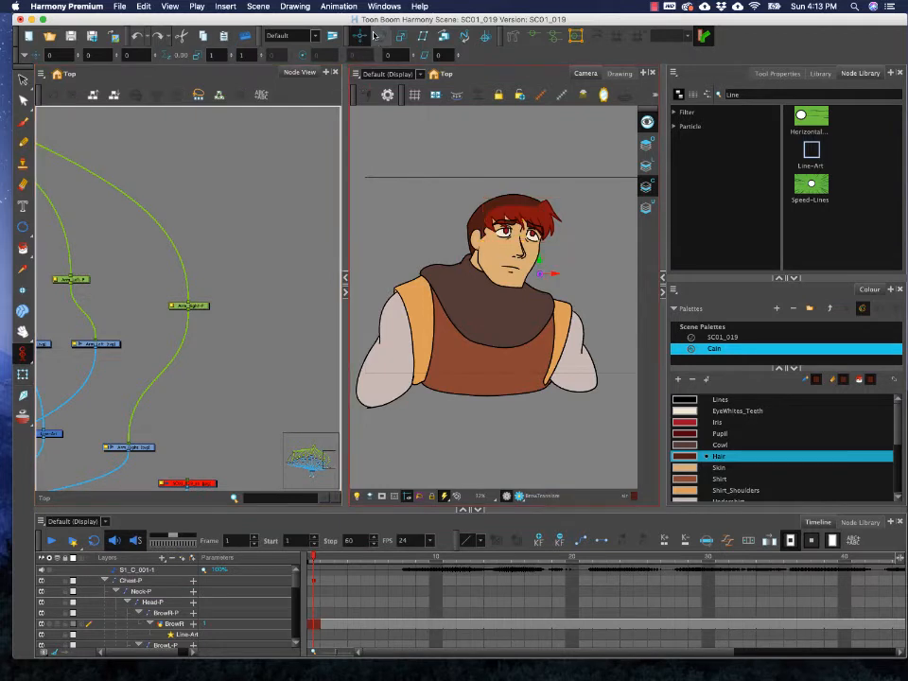
left_click(380, 37)
left_click_drag(543, 275, 558, 217)
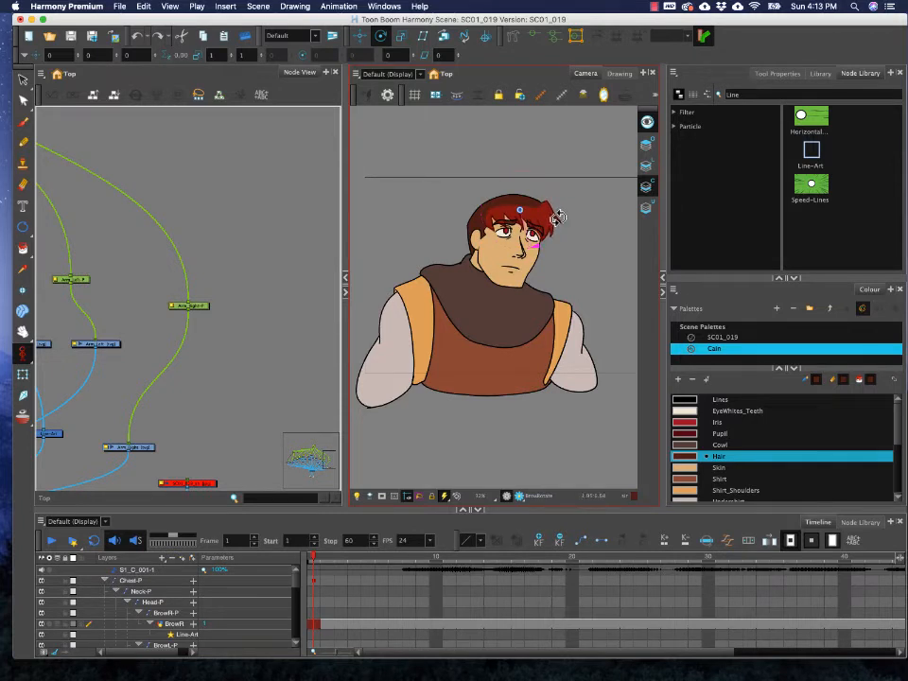
scroll(539, 170, "up", 4)
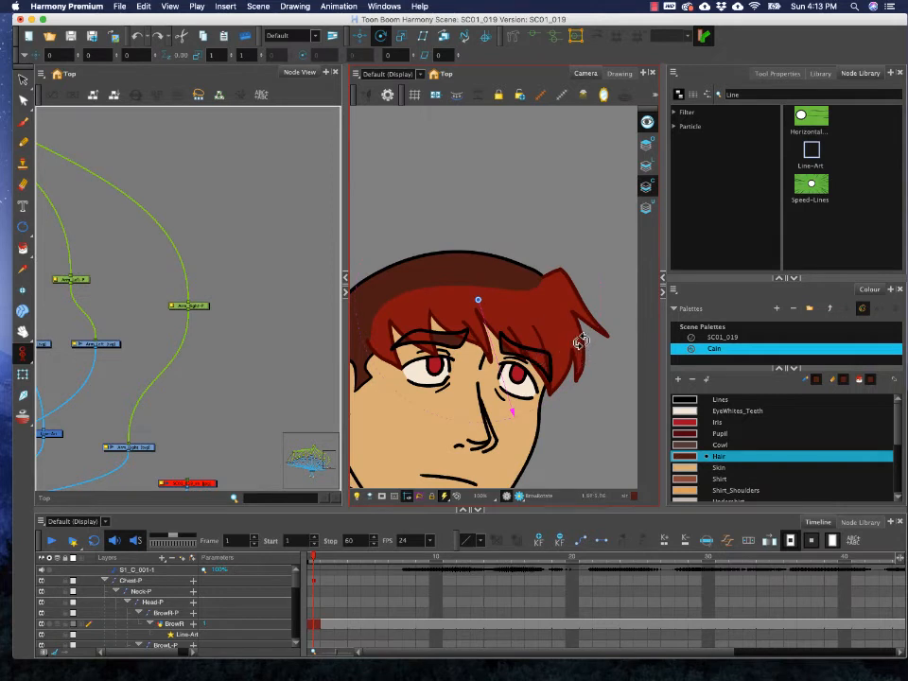
left_click(25, 82)
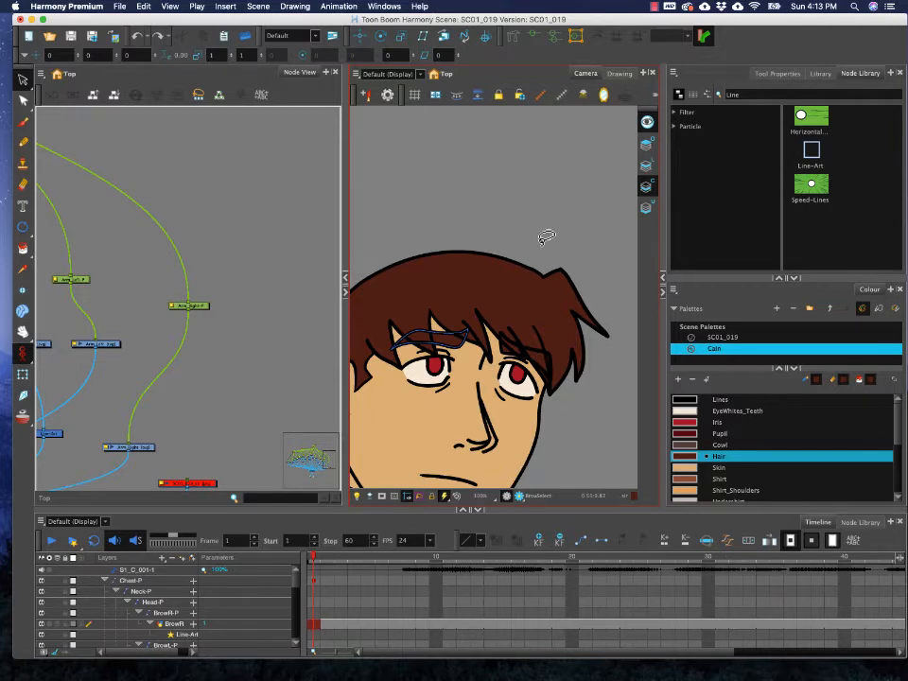
scroll(554, 289, "down", 1)
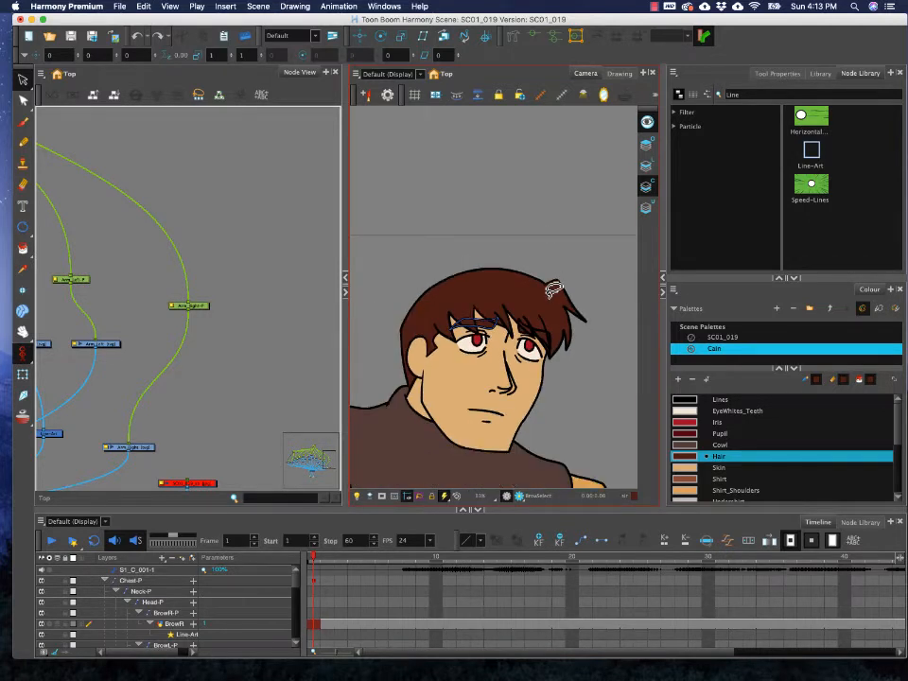
scroll(558, 284, "down", 2)
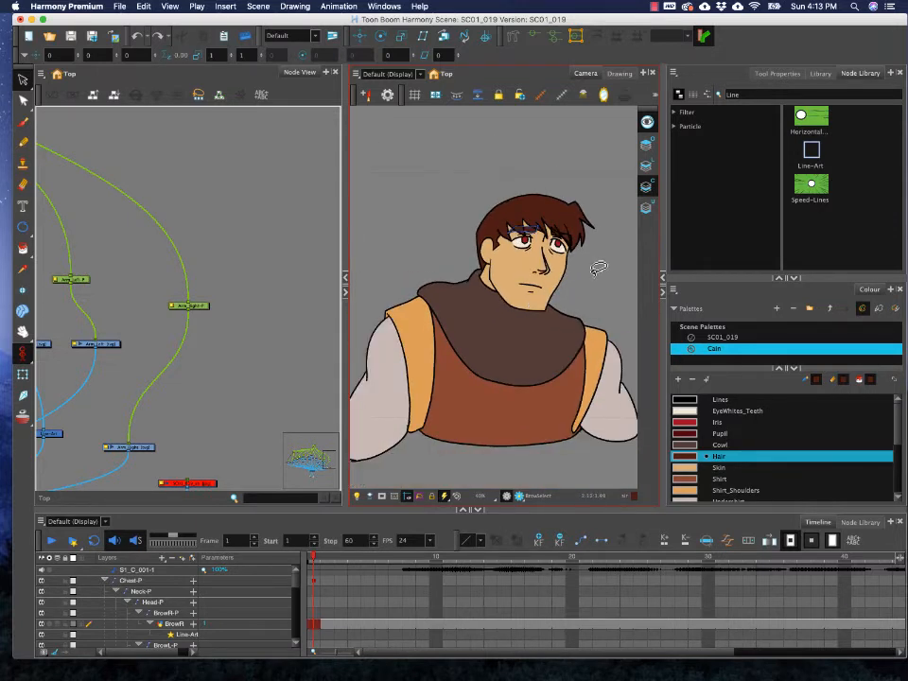
left_click_drag(582, 295, 585, 259)
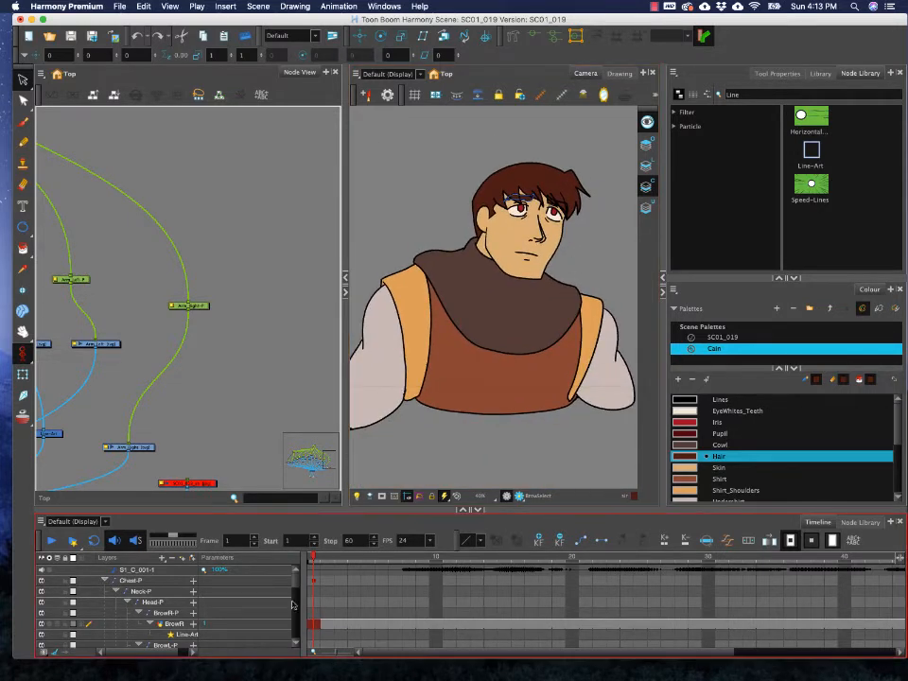
- Play the scene through to frame 60 and return the playhead to frame 1
left_click_drag(315, 559, 272, 554)
left_click(253, 419)
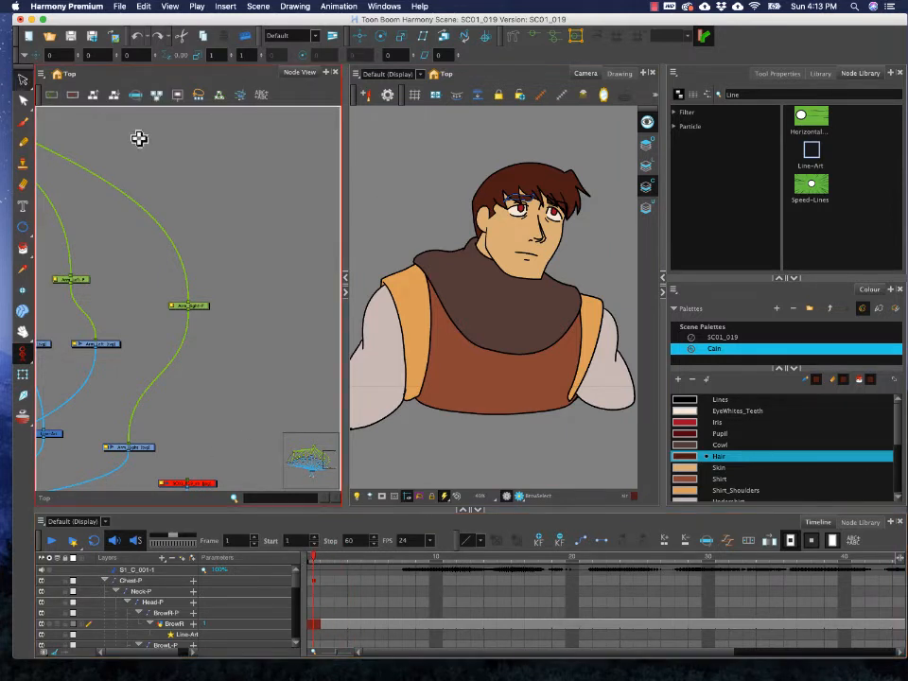
left_click(387, 182)
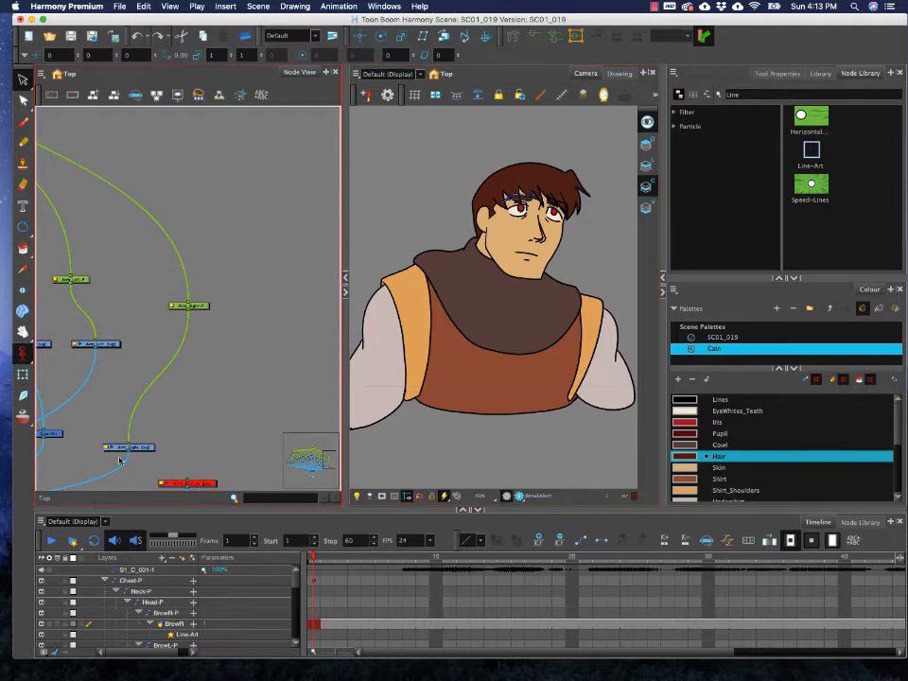
left_click(52, 541)
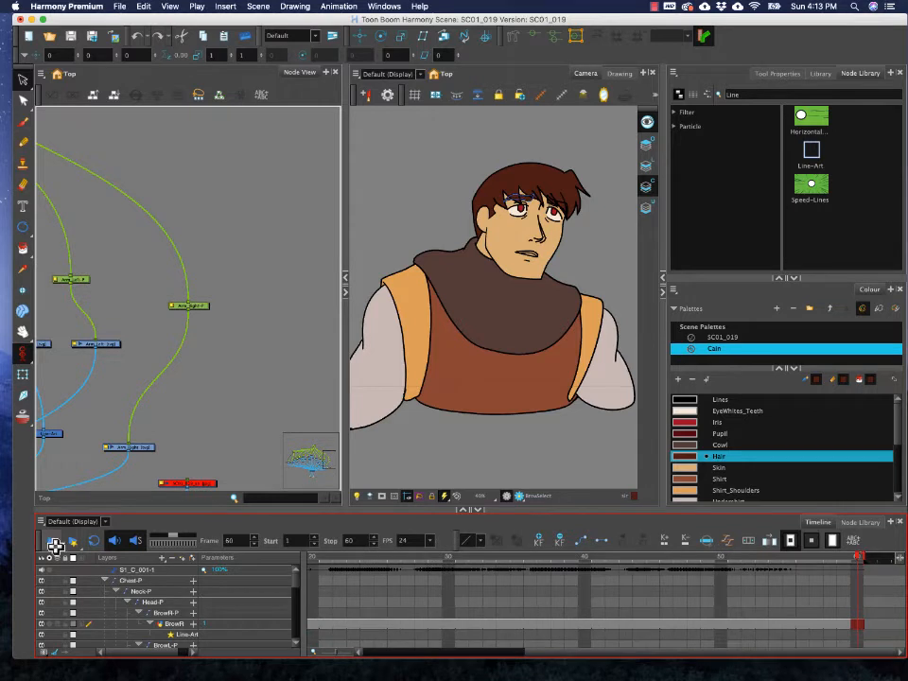
left_click_drag(536, 652, 367, 653)
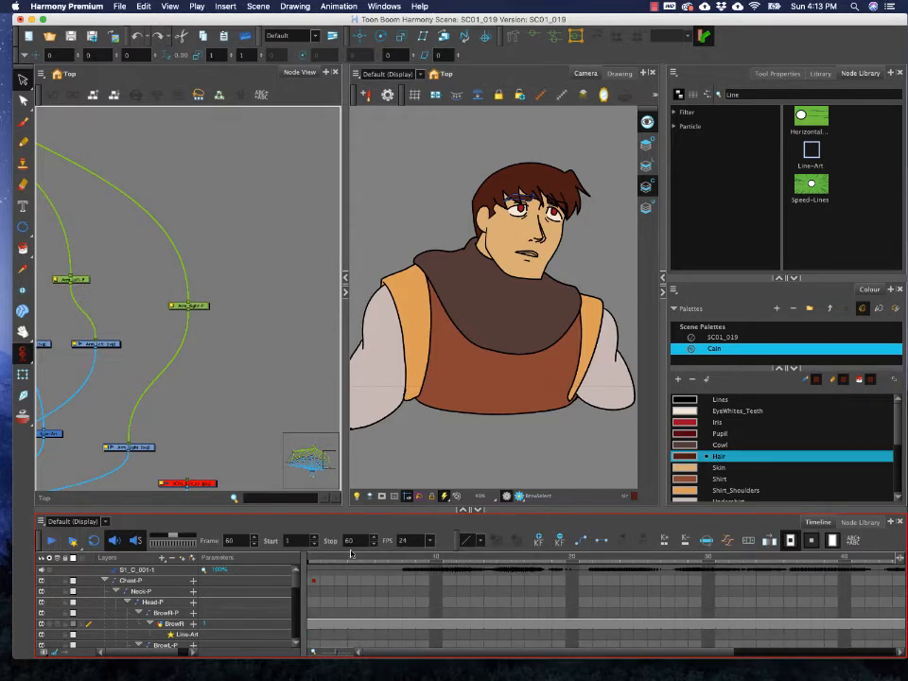
left_click(311, 558)
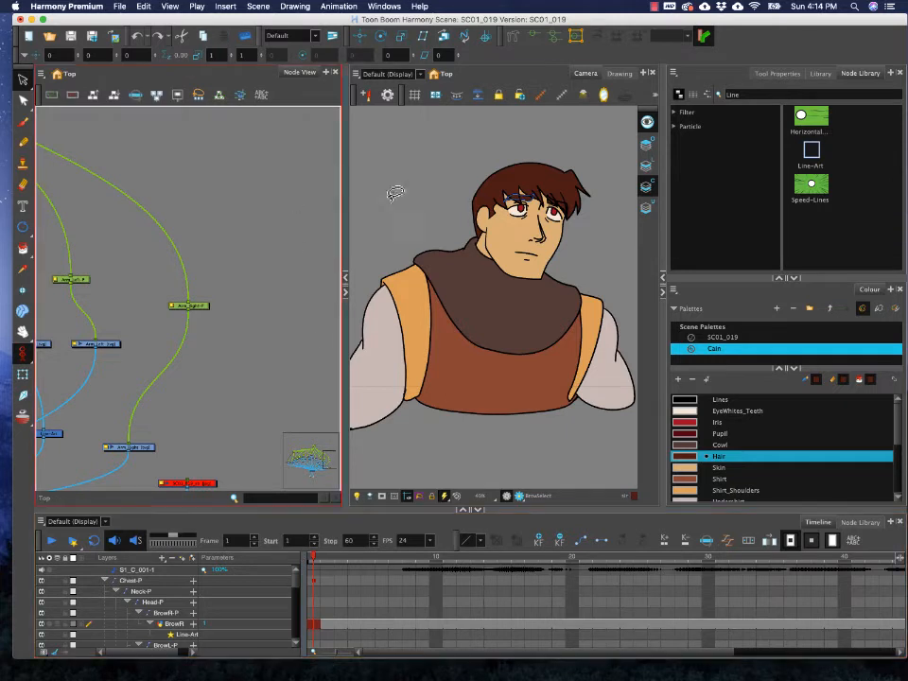
- Select the whole head with the Transform tool, test-rotate it around its pivot, and clear the selection
left_click(380, 36)
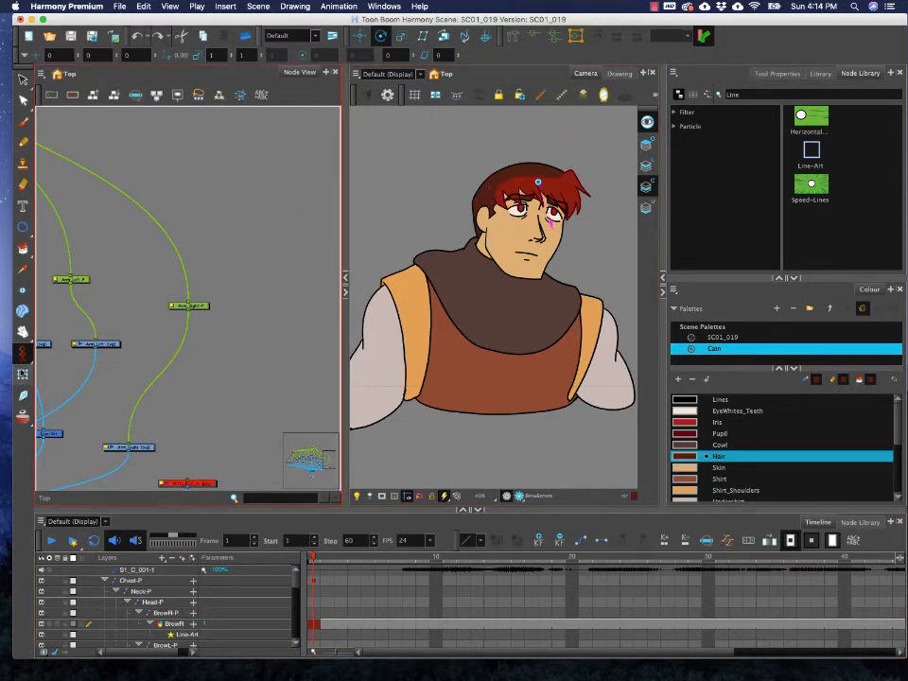
left_click(541, 210)
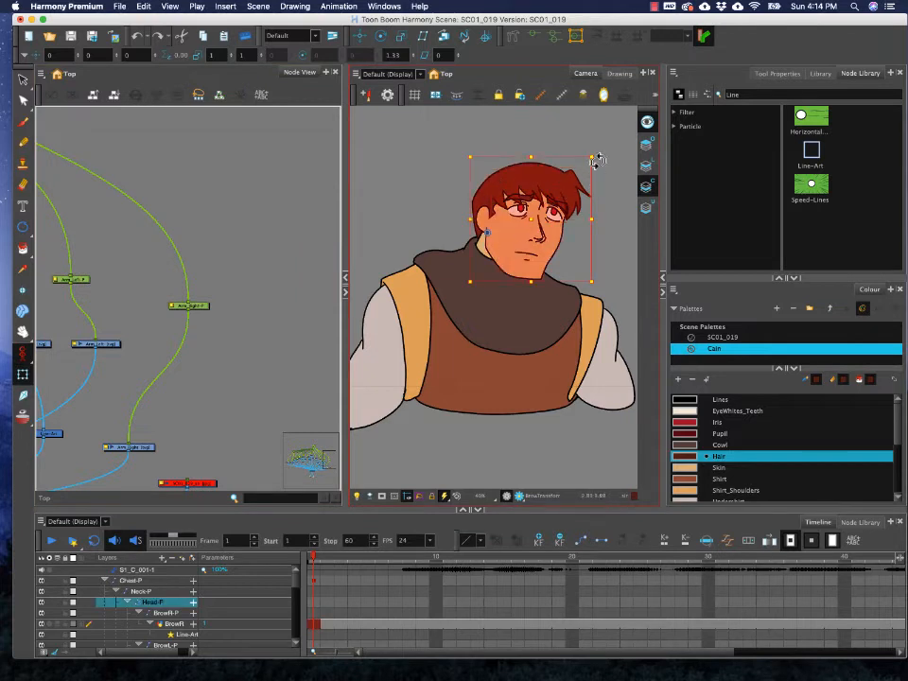
left_click_drag(596, 146, 578, 162)
left_click(419, 211)
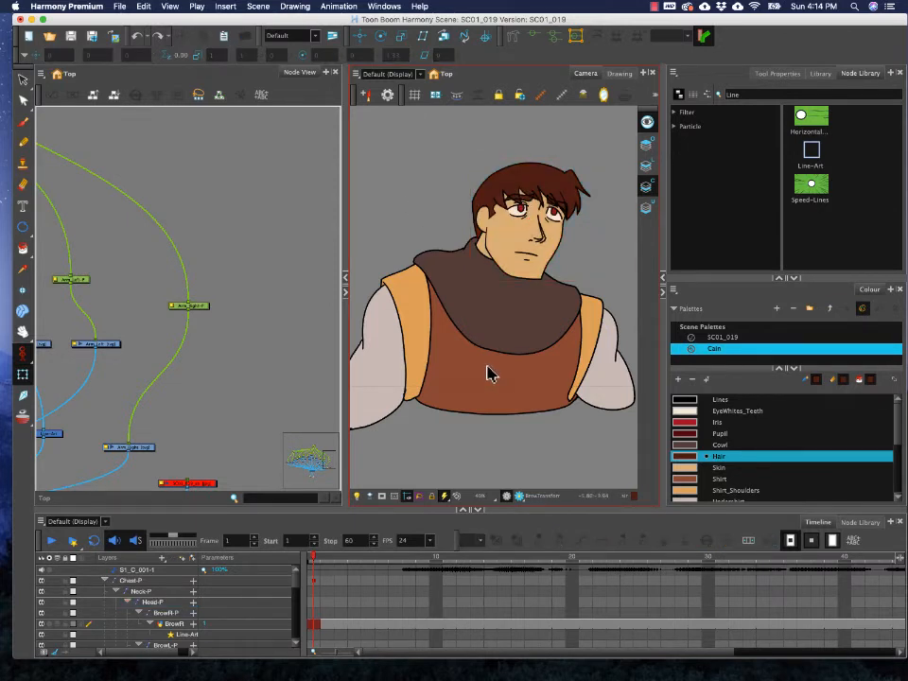
- Select the whole head, test-rotate it around its pivot in both directions, reset its angle to 0, and clear the selection
left_click(537, 211)
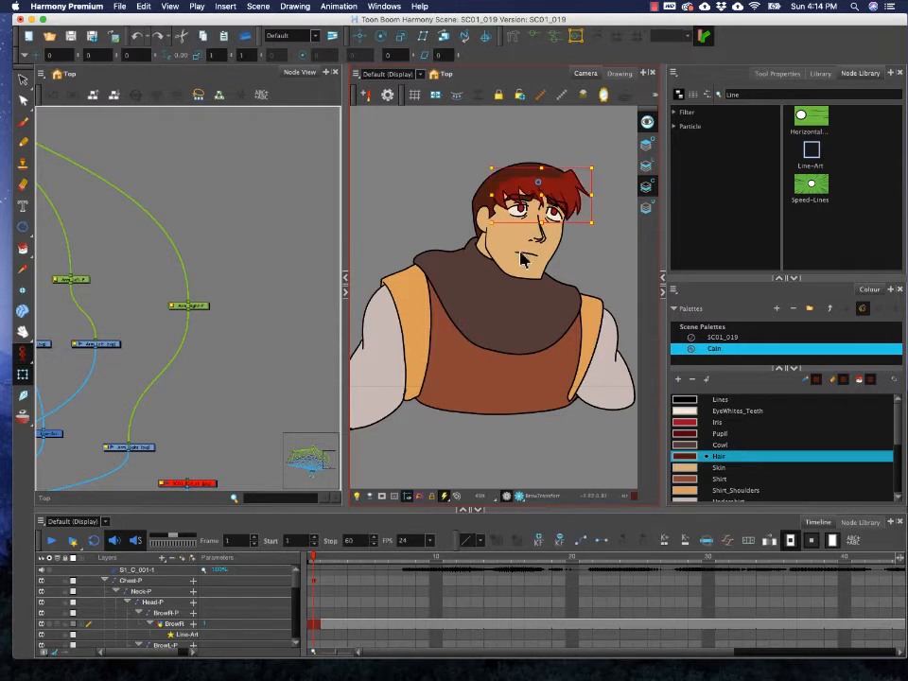
left_click(499, 239)
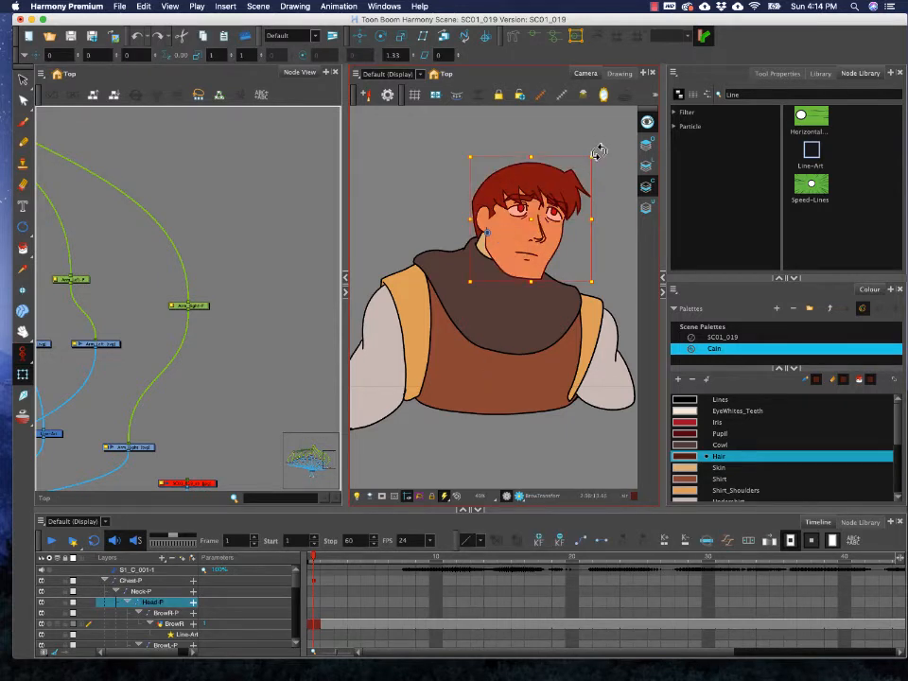
left_click_drag(596, 152, 602, 166)
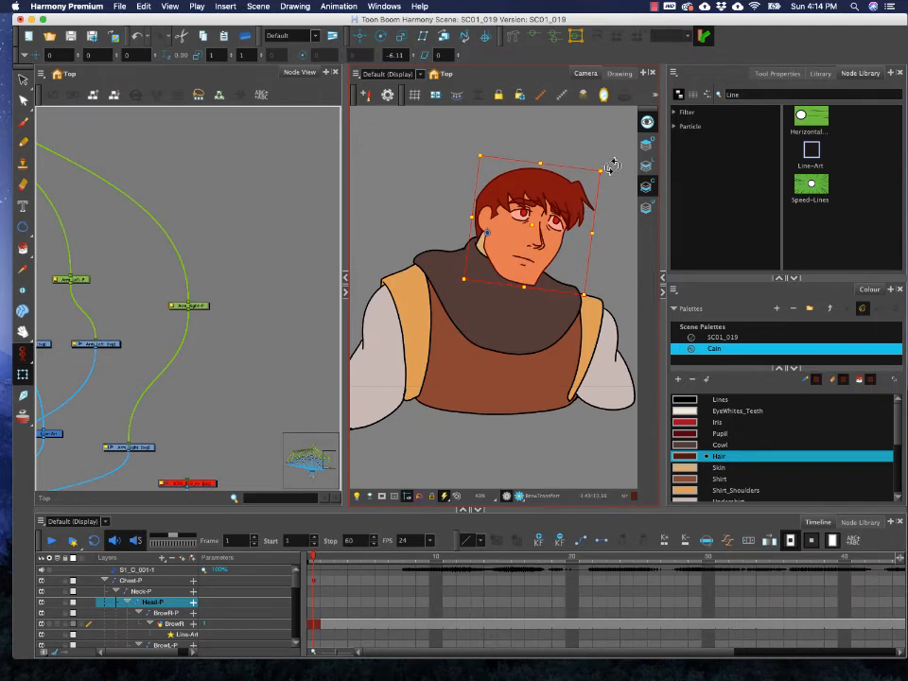
mouse_move(610, 167)
left_mouse_down()
mouse_move(602, 128)
mouse_move(606, 140)
left_mouse_up()
double_click(398, 55)
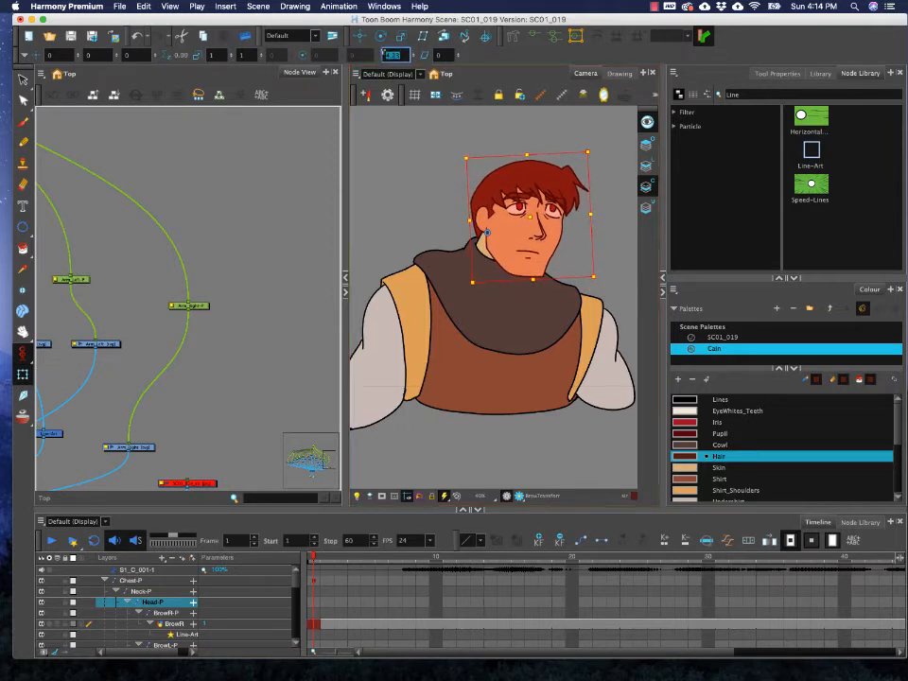
type("0")
key("Return")
left_click(465, 449)
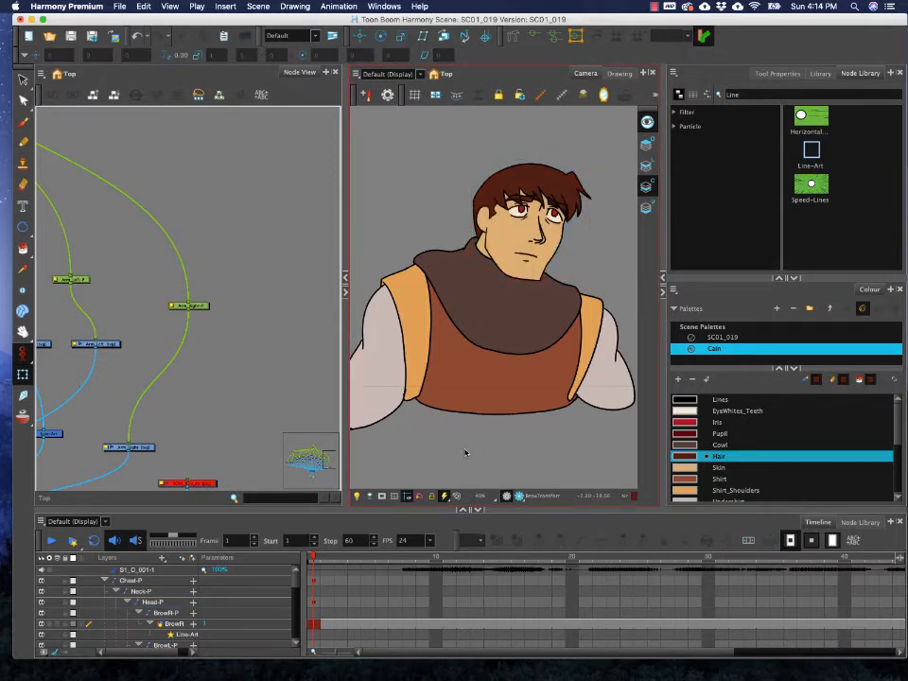
- Play the scene from the start through to frame 60 to review the dialogue timing
left_click(300, 558)
left_click(54, 540)
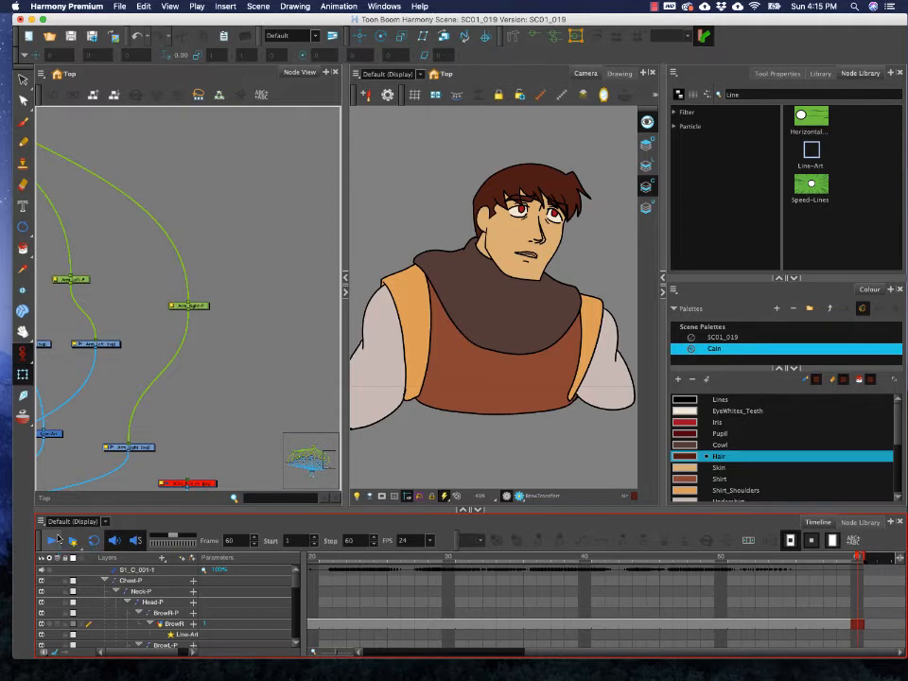
left_click_drag(584, 652, 444, 651)
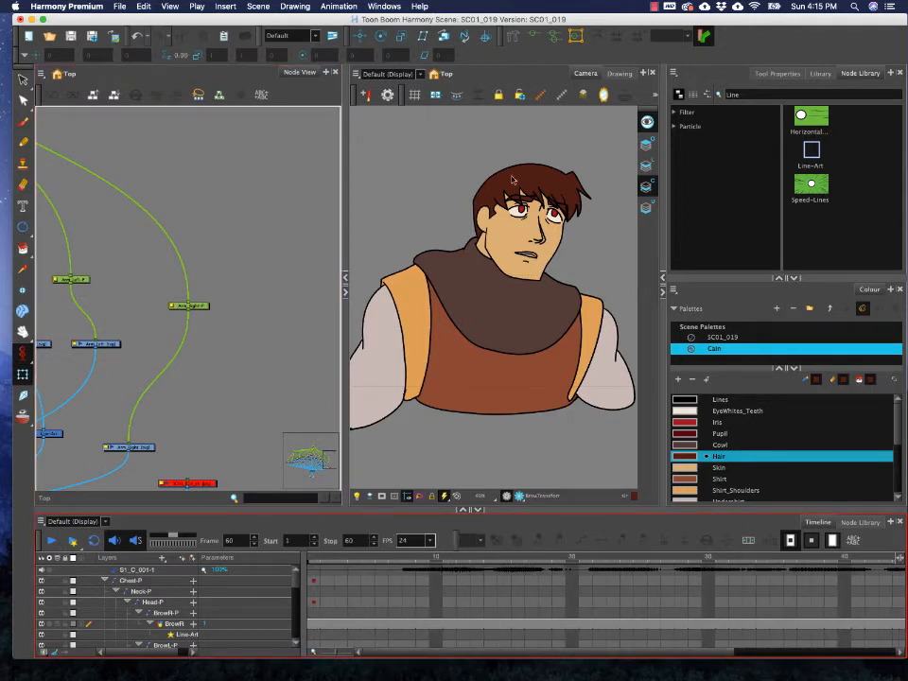
- Select the whole head, then scrub and step frame by frame through the opening of the scene to locate the dialogue beats
left_click(501, 236)
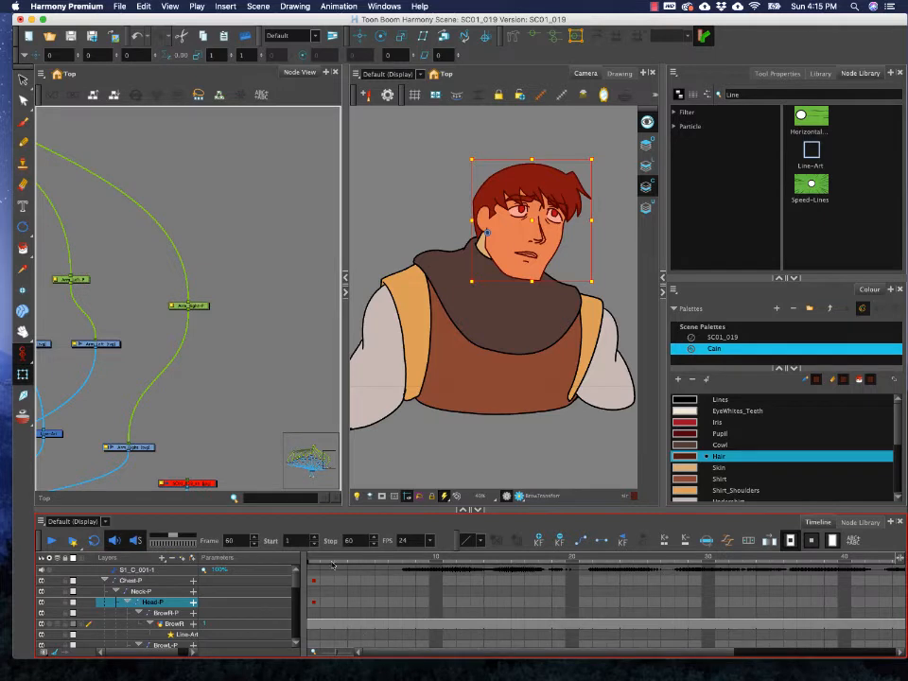
left_click(316, 558)
mouse_move(317, 558)
left_mouse_down()
mouse_move(599, 557)
mouse_move(657, 531)
mouse_move(369, 558)
mouse_move(502, 568)
left_mouse_up()
key(".")
key(".")
key(".")
key(".")
key(".")
key(".")
key(".")
key(".")
key(".")
key(".")
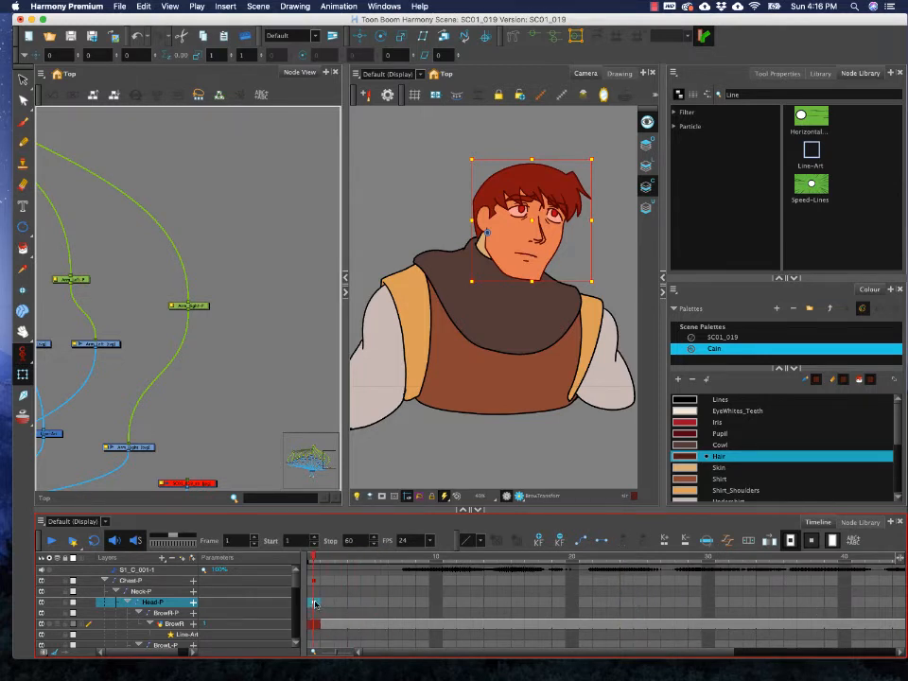
- Move the Head-P keyframe from frame 1 to frame 4, turn on Animate mode, and insert a keyframe there
left_click_drag(323, 604, 354, 607)
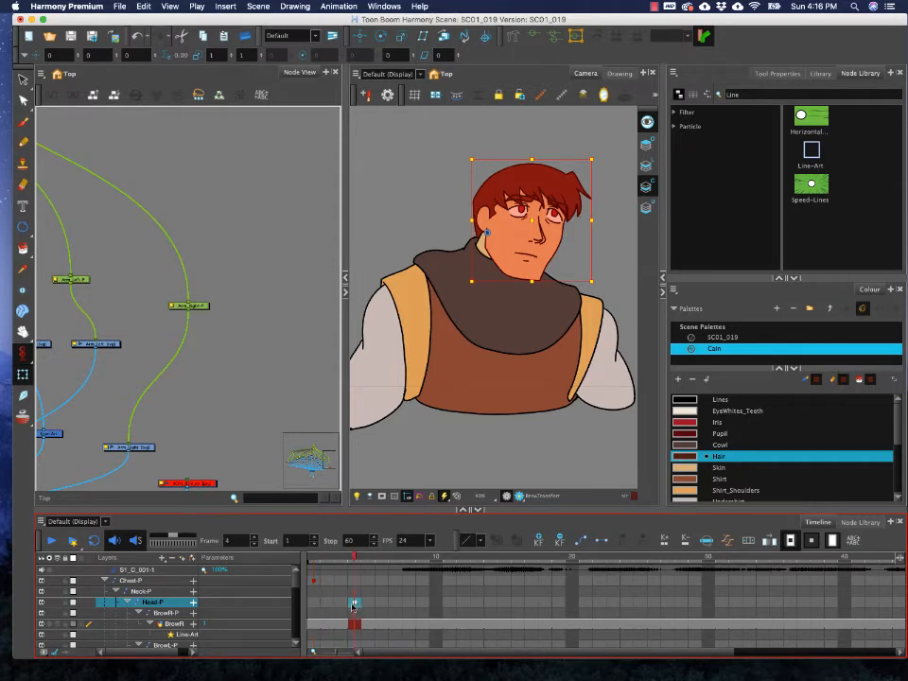
left_click(23, 353)
left_click(57, 352)
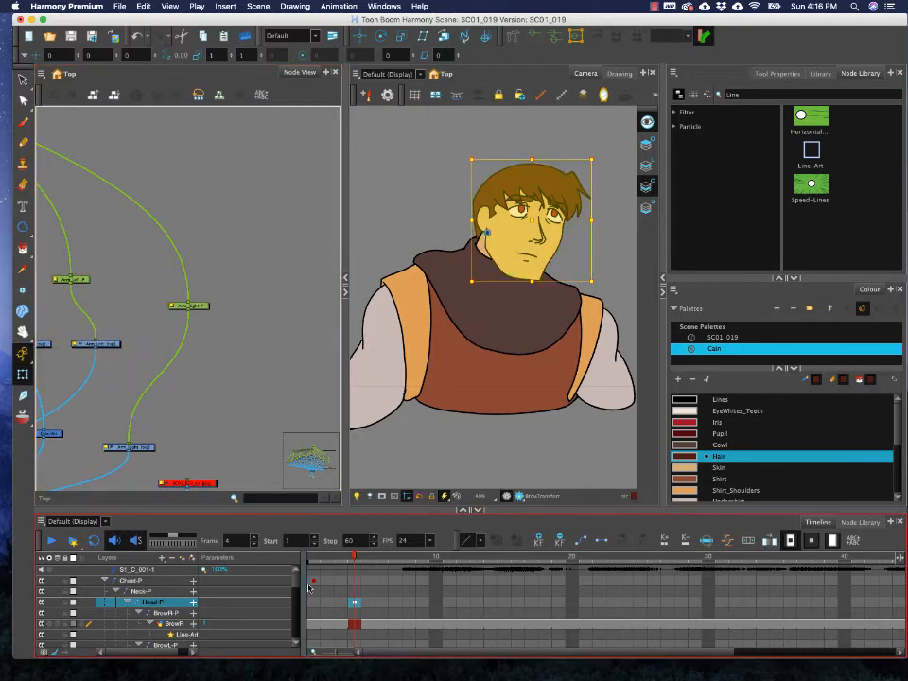
right_click(355, 602)
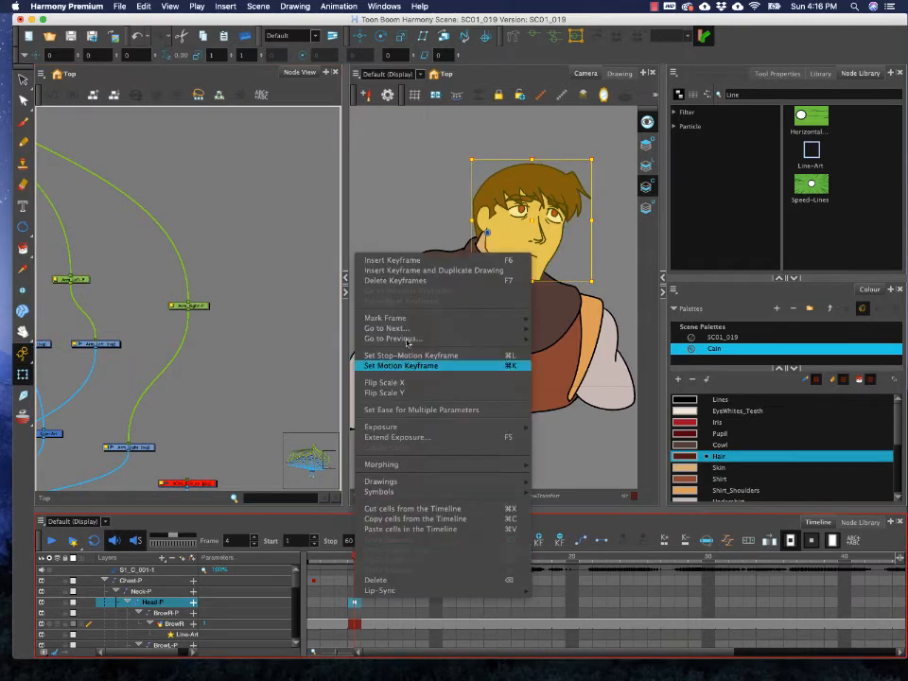
left_click(379, 257)
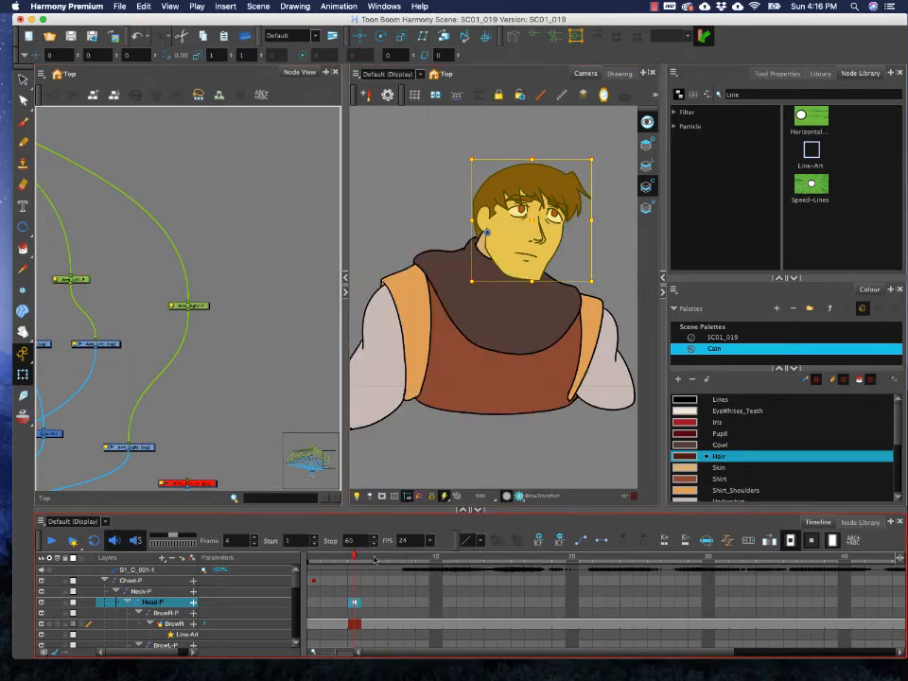
- At frame 13, tilt the head to about -7.15° and scrub between frames 4 and 13 to check the motion
left_click_drag(355, 559, 483, 567)
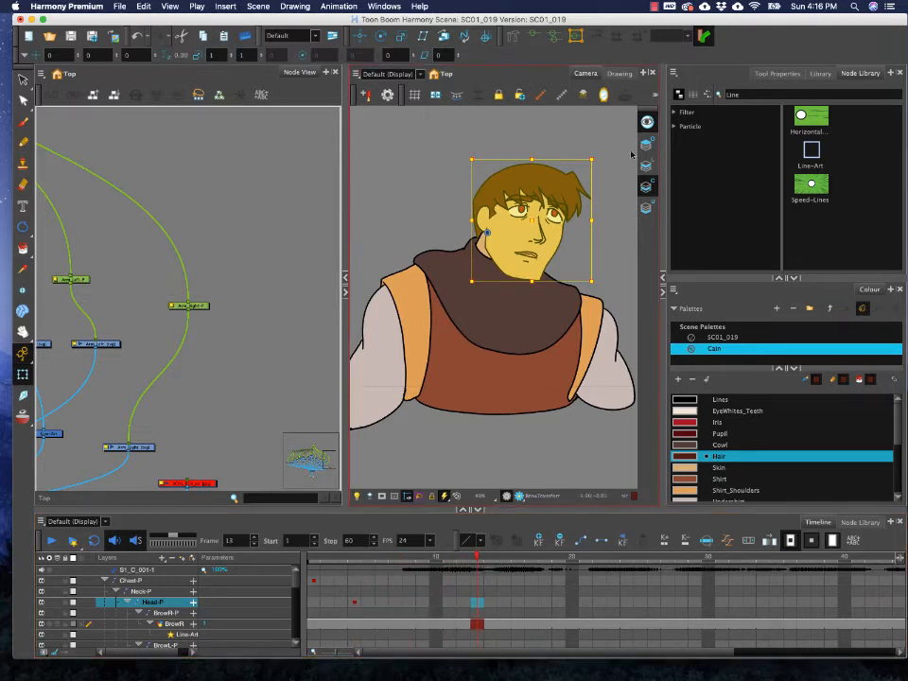
left_click_drag(601, 154, 603, 173)
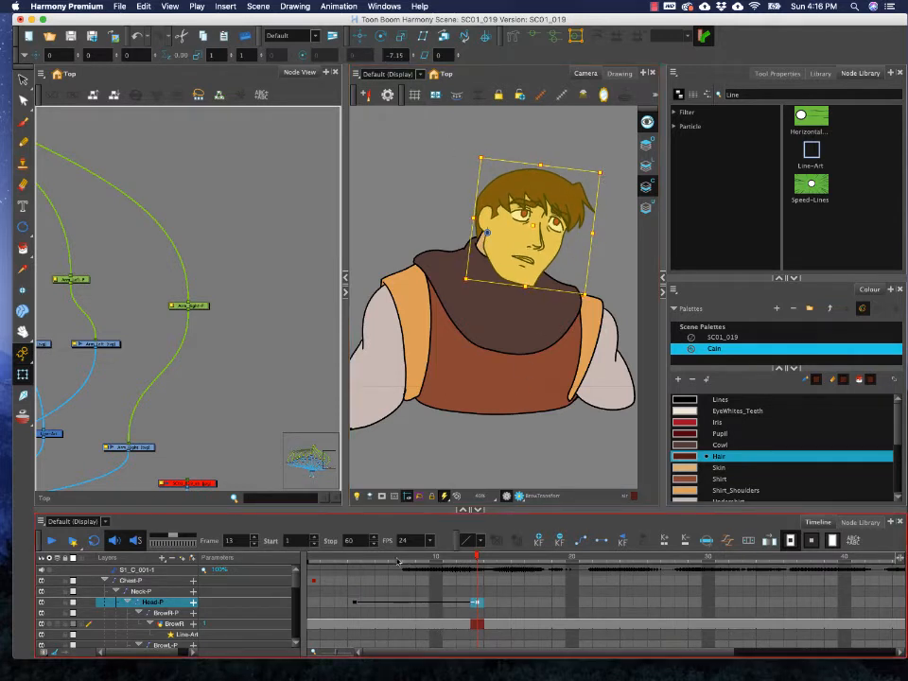
left_click_drag(373, 557, 416, 556)
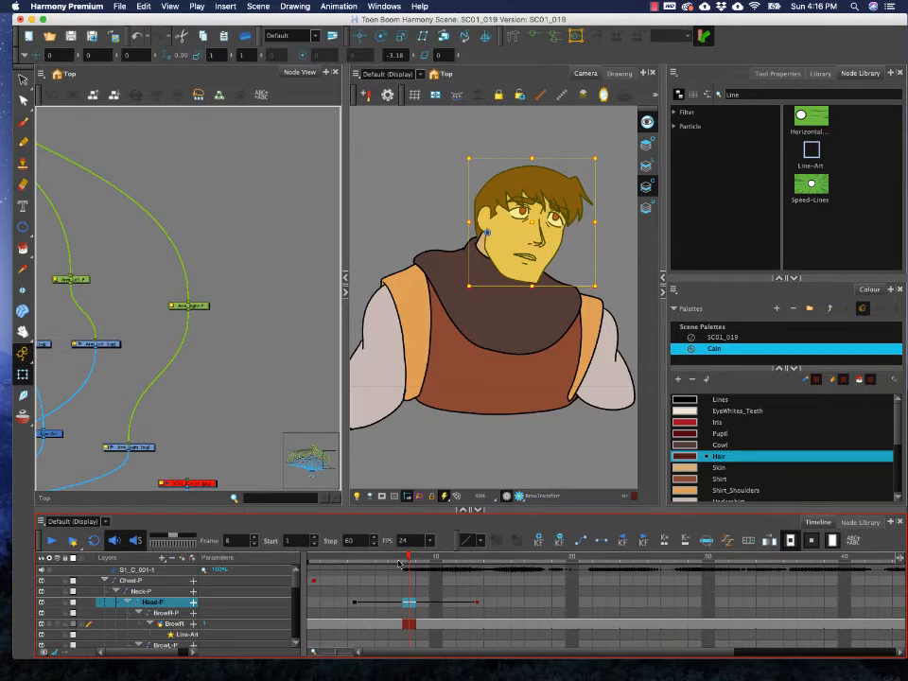
- At frame 18, tilt the head slightly further to about -8.23° so it keeps drifting
left_click_drag(400, 564, 545, 560)
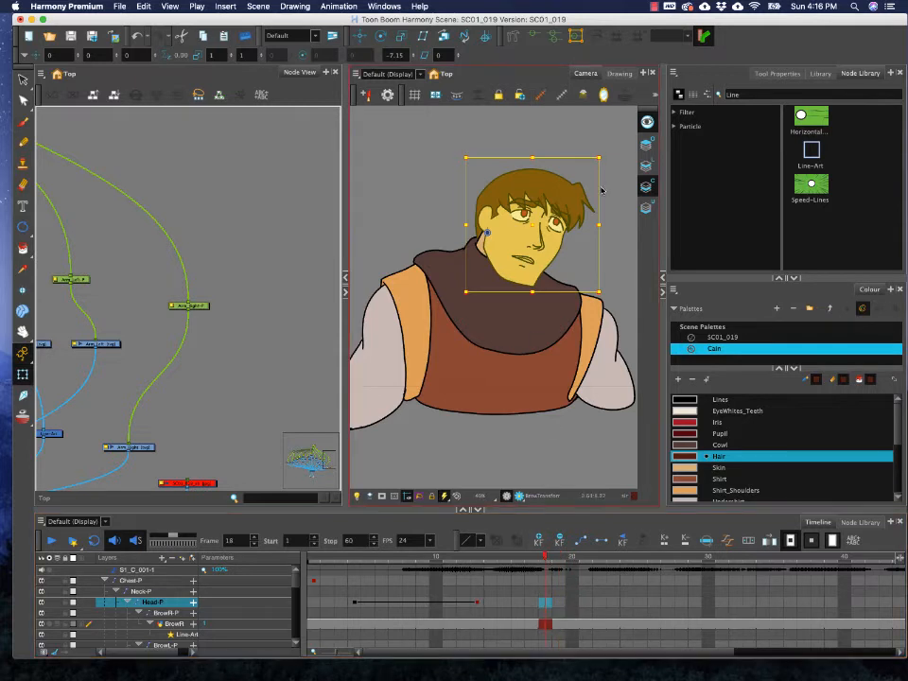
left_click_drag(607, 151, 610, 159)
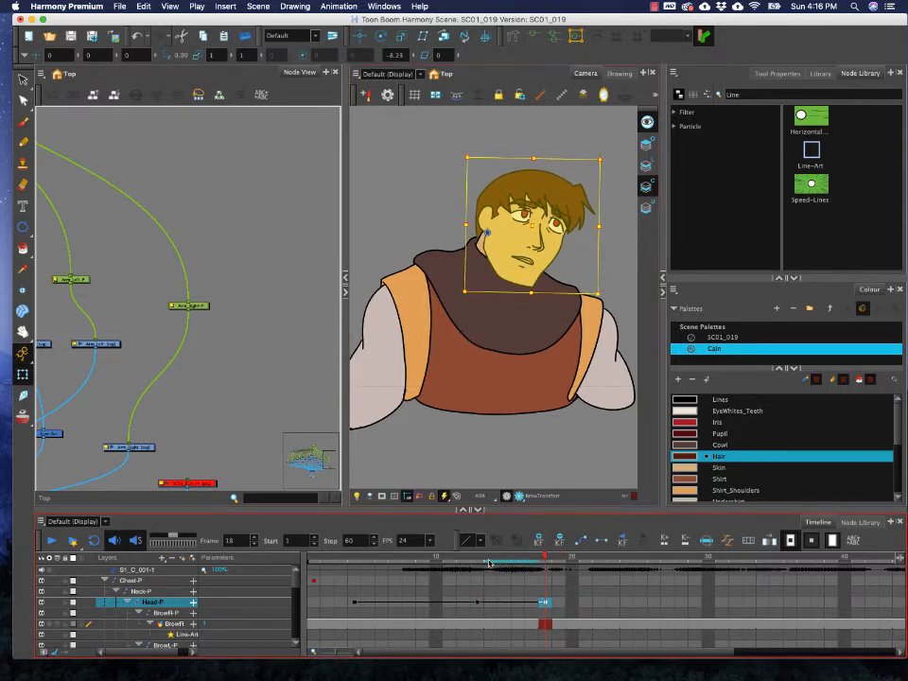
- Move the playhead to frame 23 for the head's next rotation keyframe
left_click(571, 559)
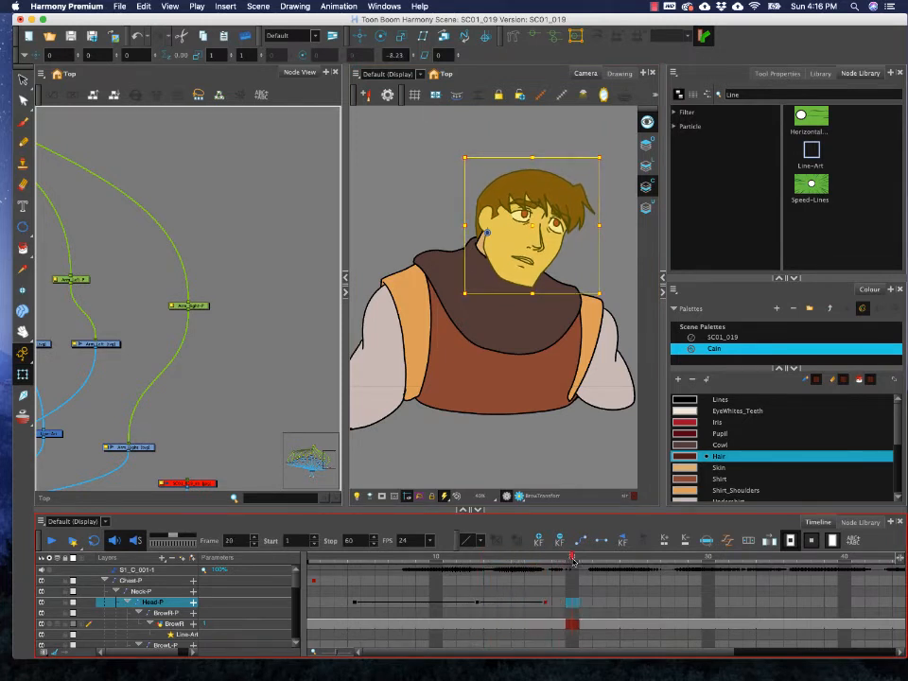
left_click_drag(571, 559, 612, 559)
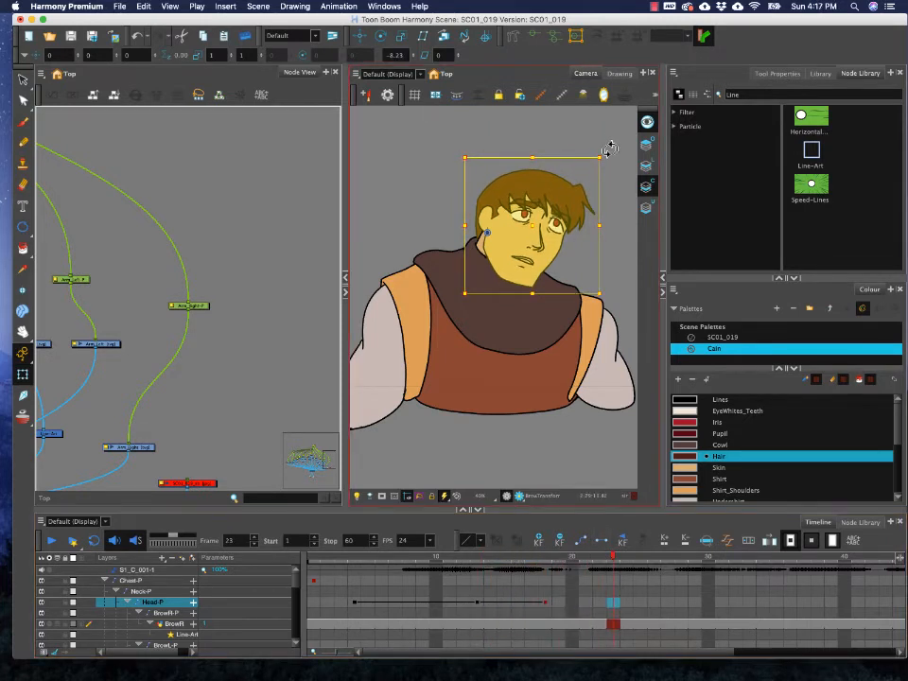
- Delete the last Head-P keyframe, the one after frame 13, and return to frame 13
left_click(543, 603)
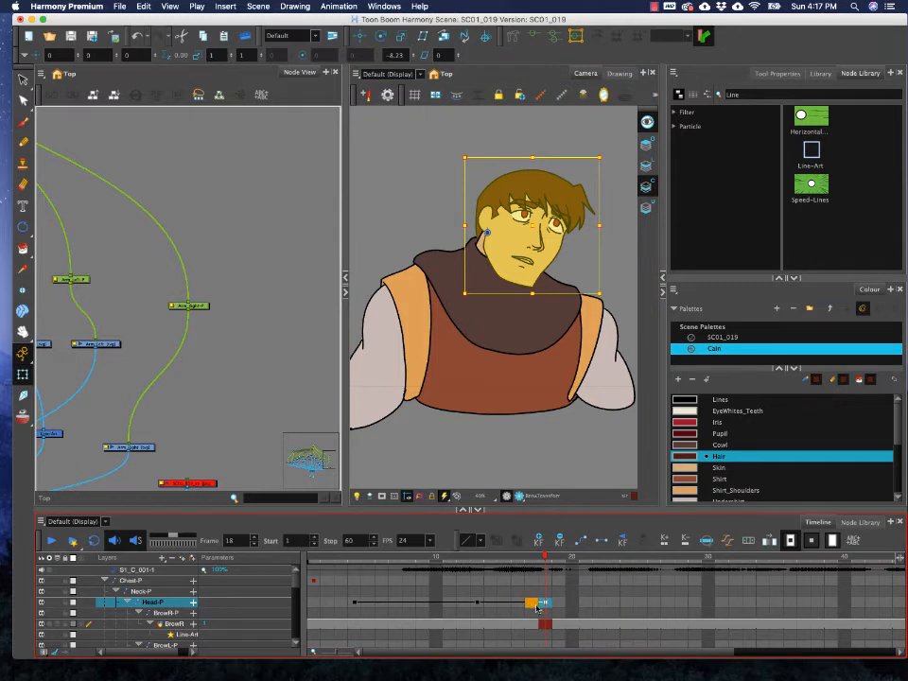
left_click(532, 603)
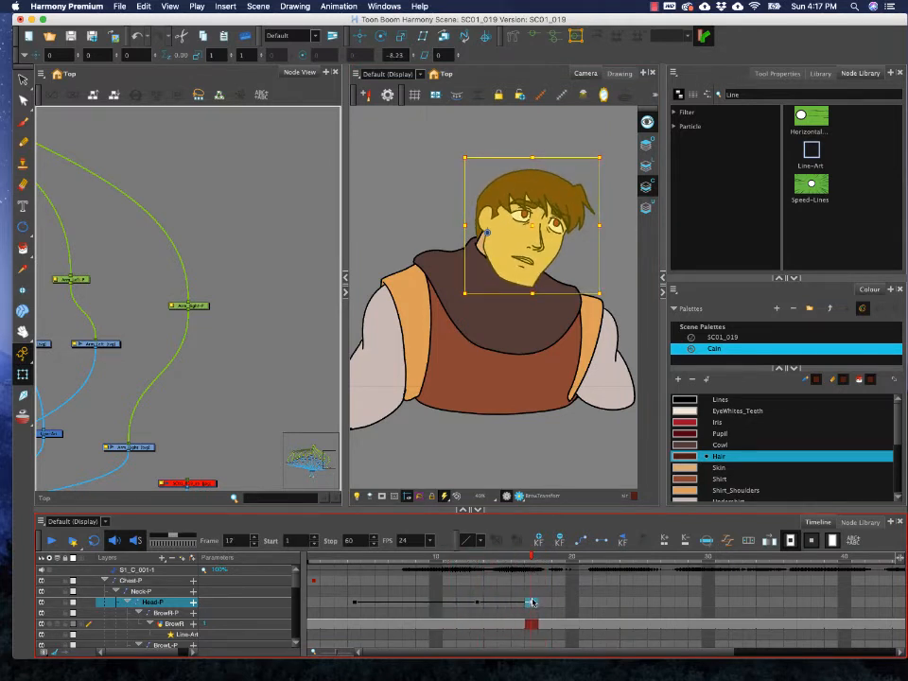
key("Delete")
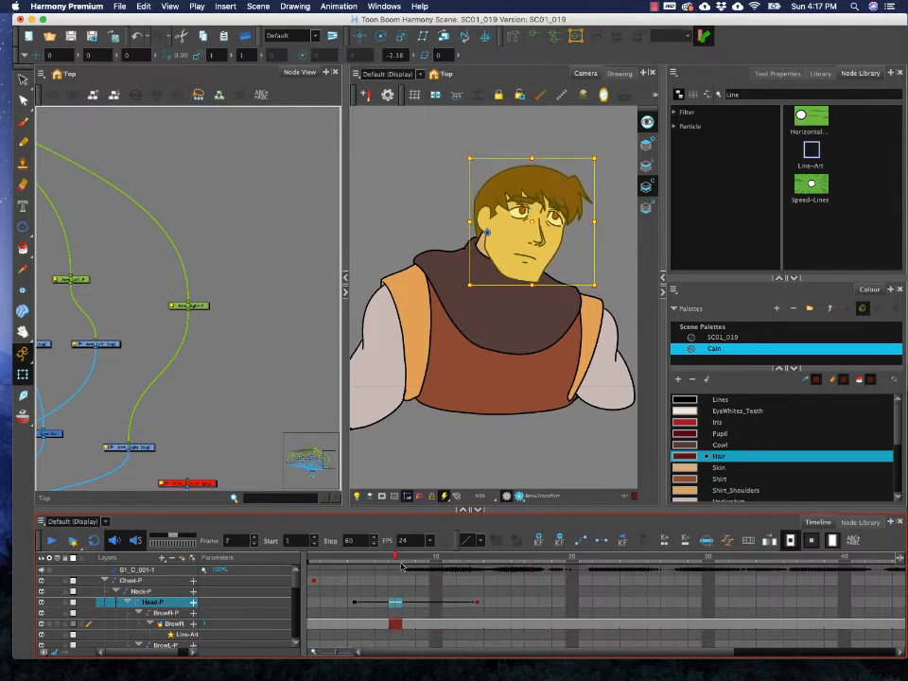
left_click(473, 566)
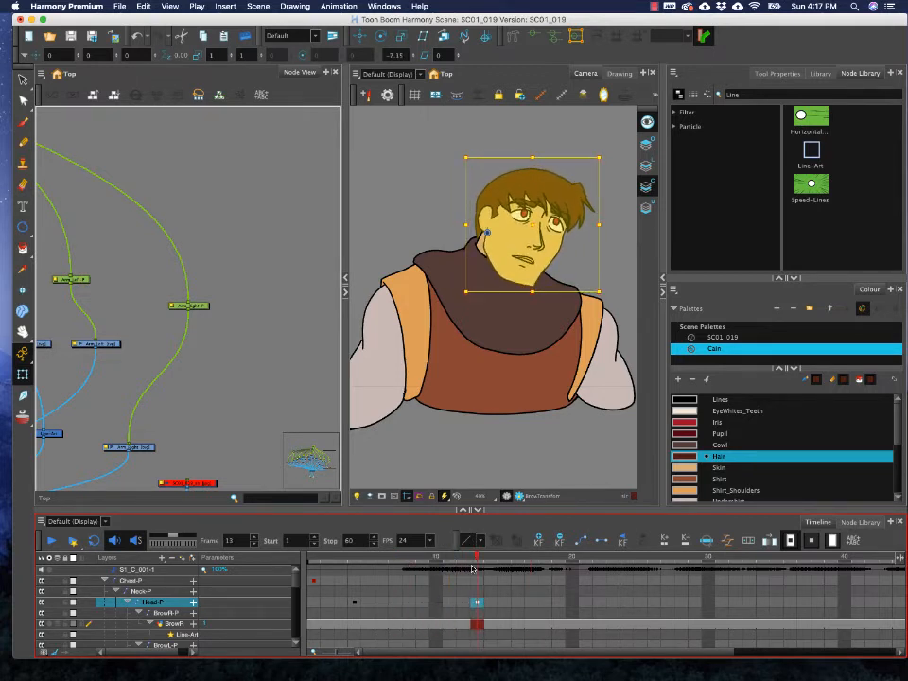
- Activate the Transform tool and expand the Head-P layer's parameters in the timeline
left_click(23, 353)
left_click(46, 352)
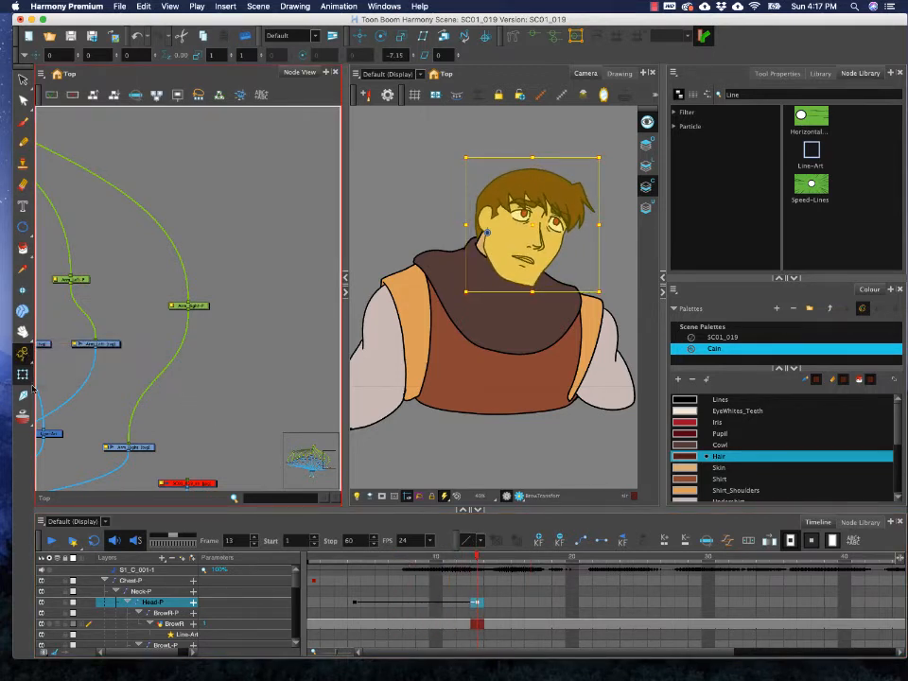
left_click(23, 375)
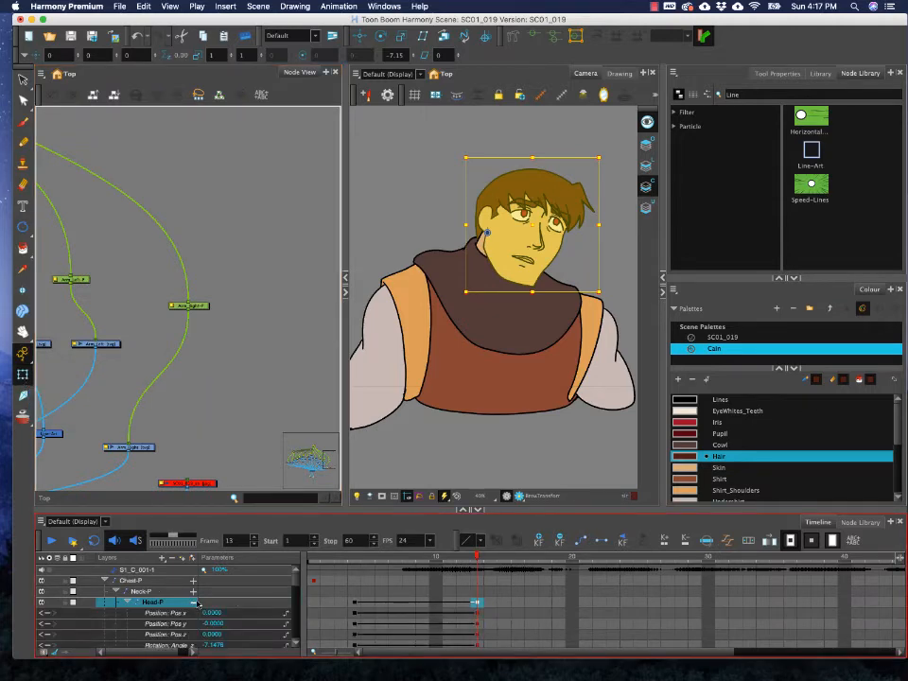
left_click(193, 602)
scroll(238, 601, "down", 1)
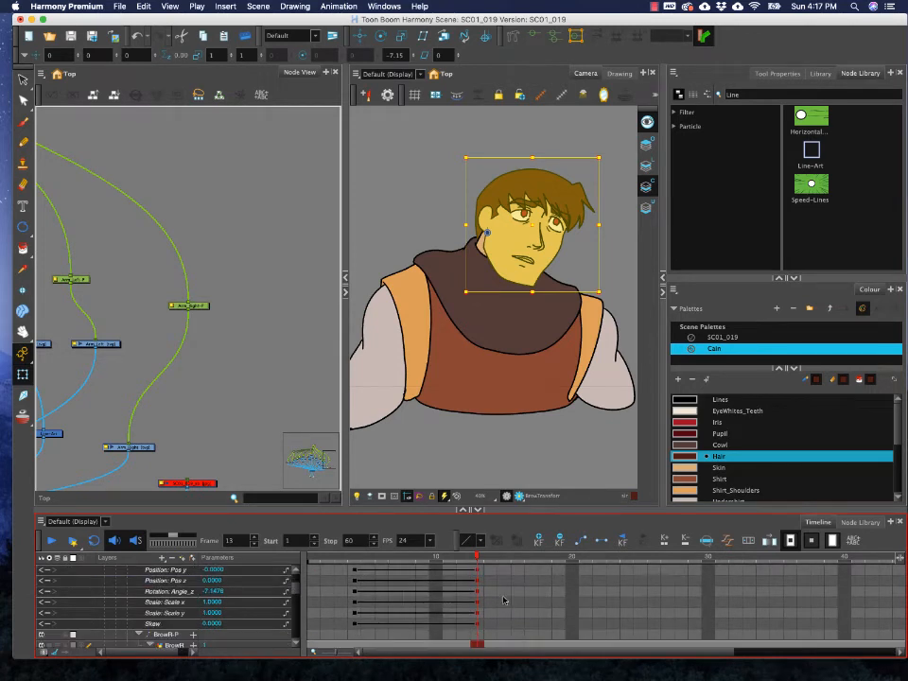
- Try rotating the head to about 1.1° at frame 17 with the Transform tool, and undo it
left_click(531, 580)
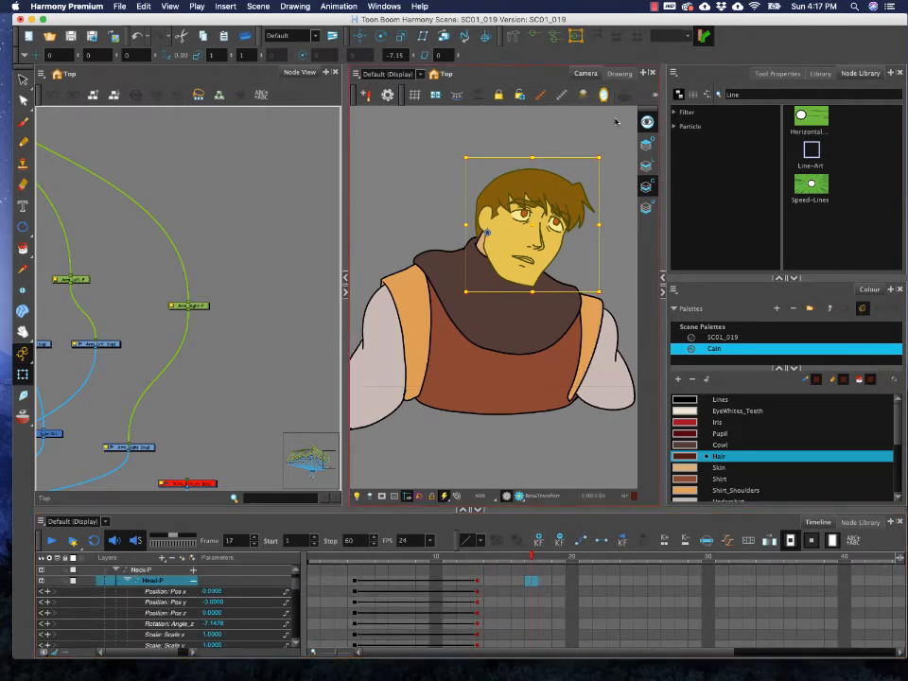
left_click_drag(608, 153, 600, 131)
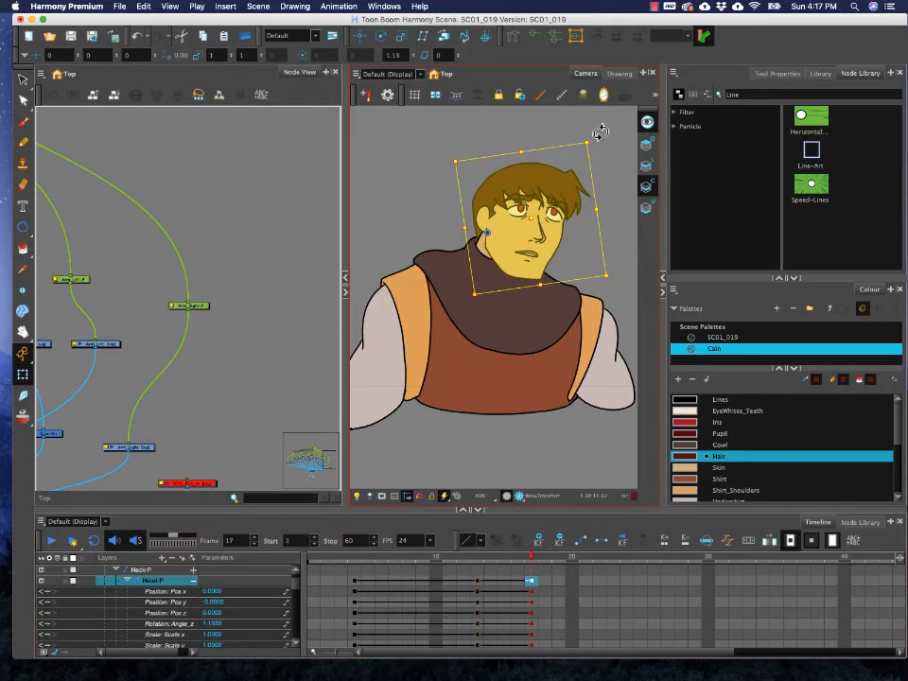
key("super+z")
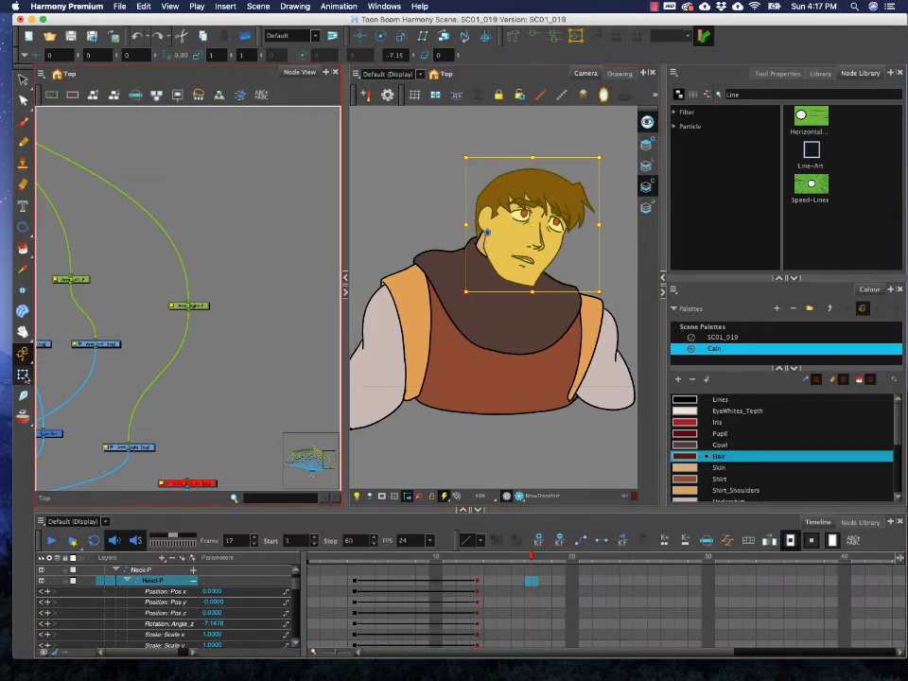
- Try rotating the head to about 7.5° at frame 17 with the Rotate tool, and undo it
left_click(382, 36)
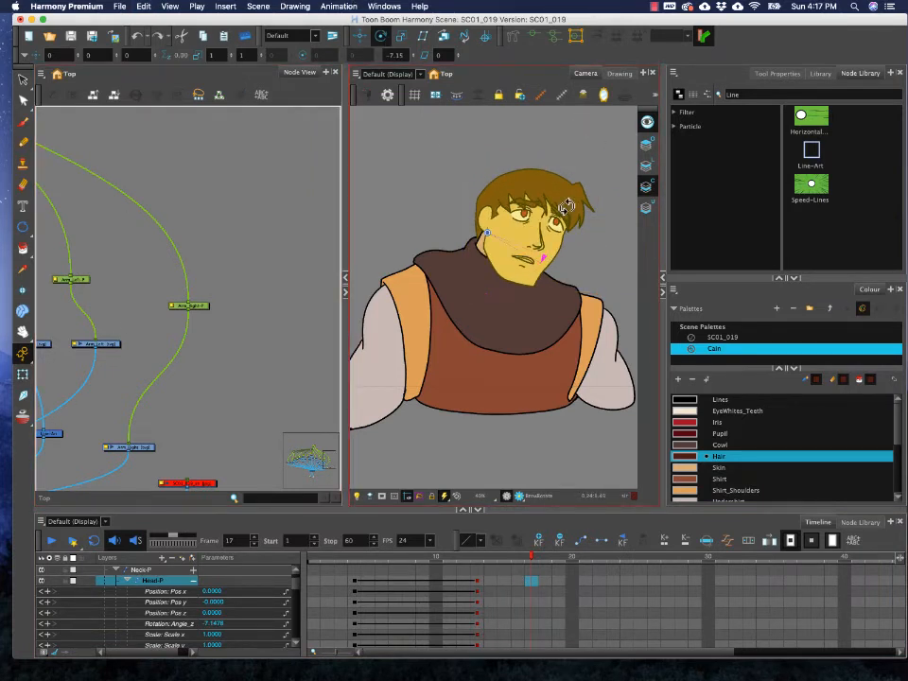
left_click_drag(568, 206, 558, 187)
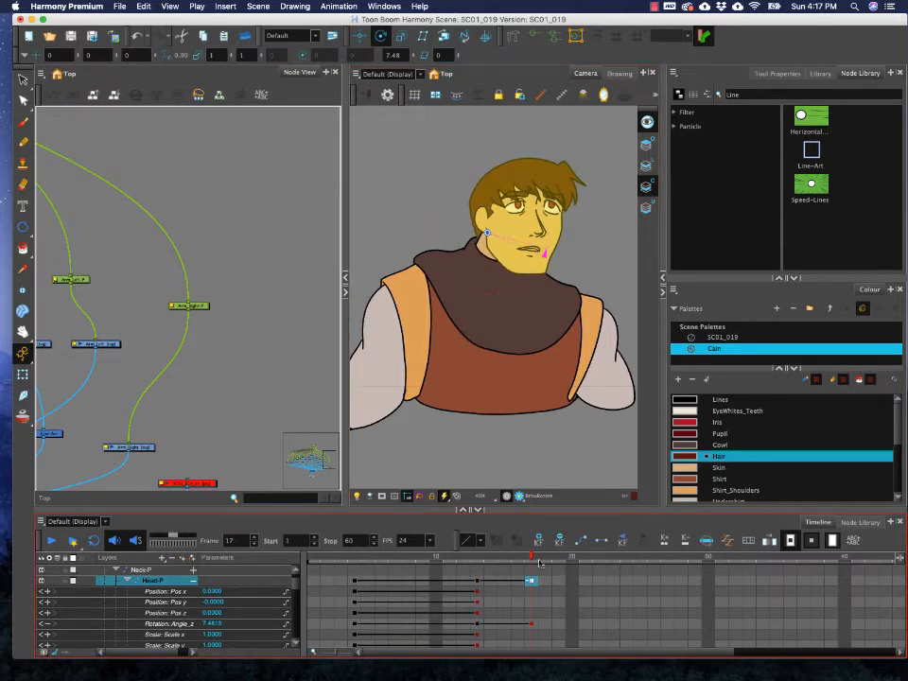
key("super+z")
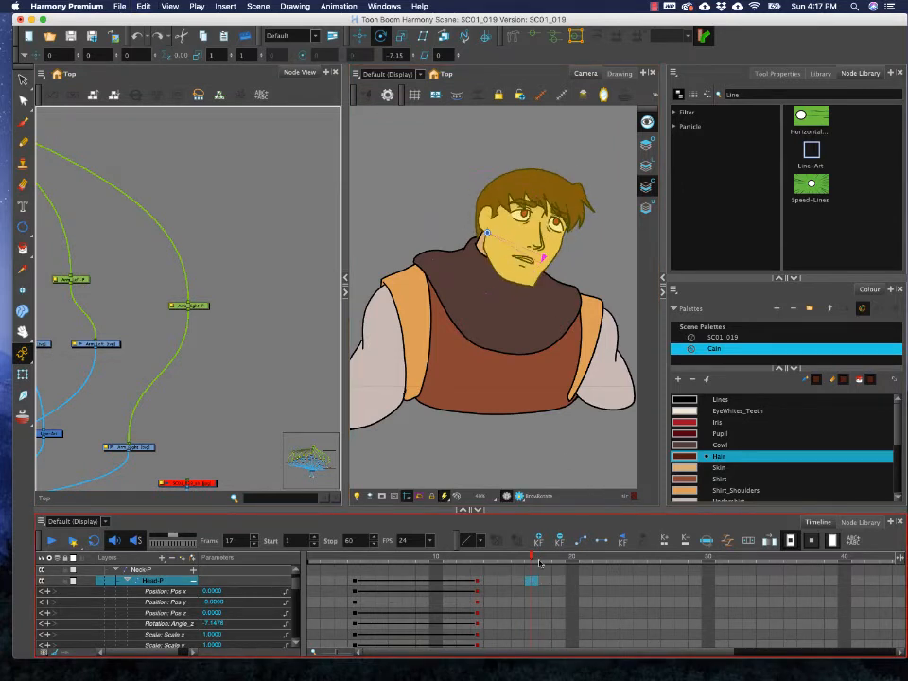
- Return to the Transform tool and insert a Head-P keyframe at frame 18 to hold the lowered head pose
left_click(23, 375)
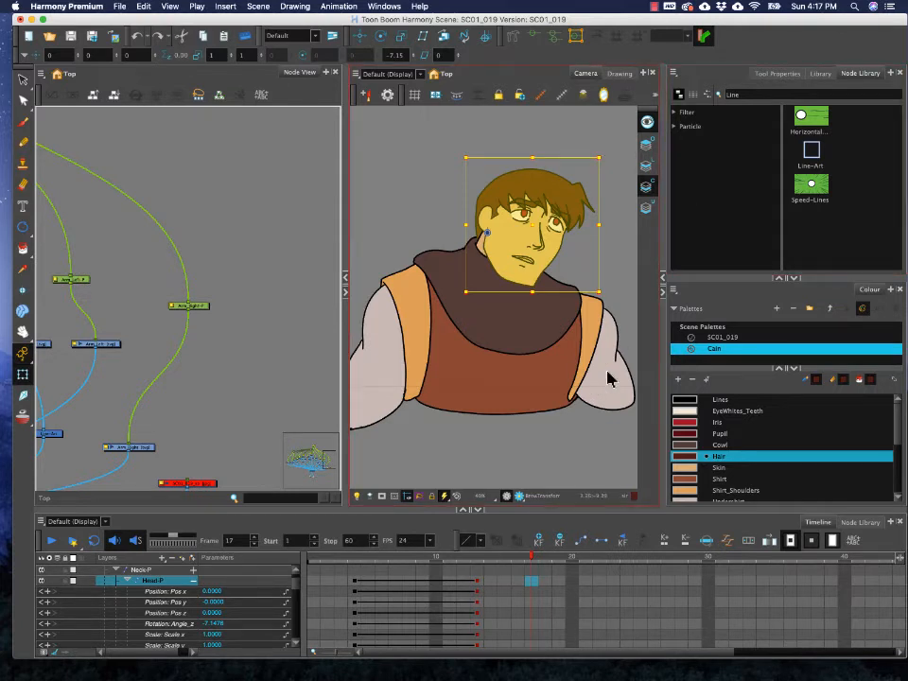
left_click_drag(454, 560, 527, 572)
scroll(555, 584, "up", 2)
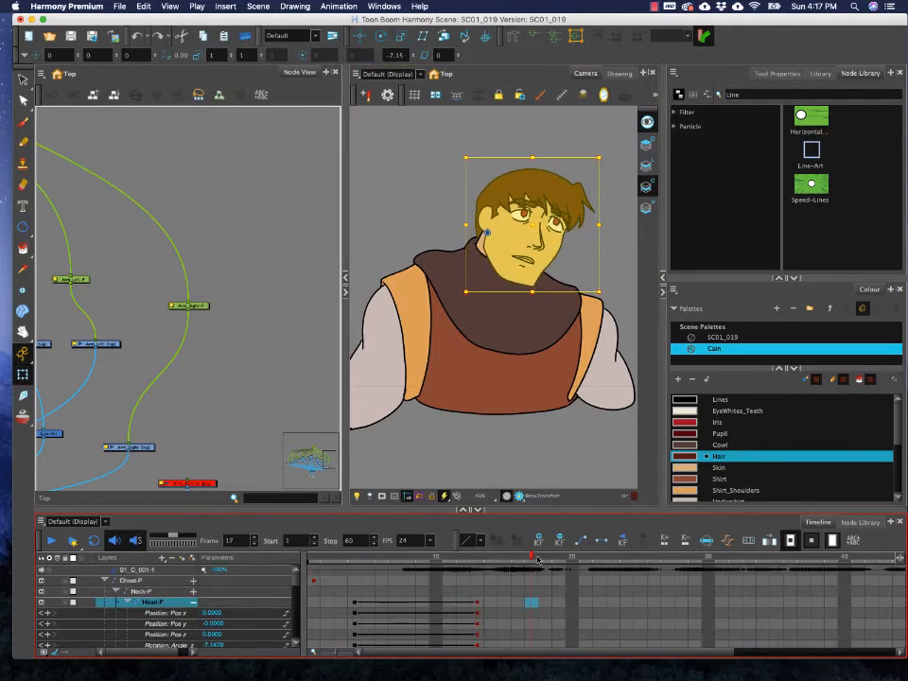
left_click(475, 560)
left_click(532, 561)
left_click(546, 560)
scroll(548, 612, "down", 3)
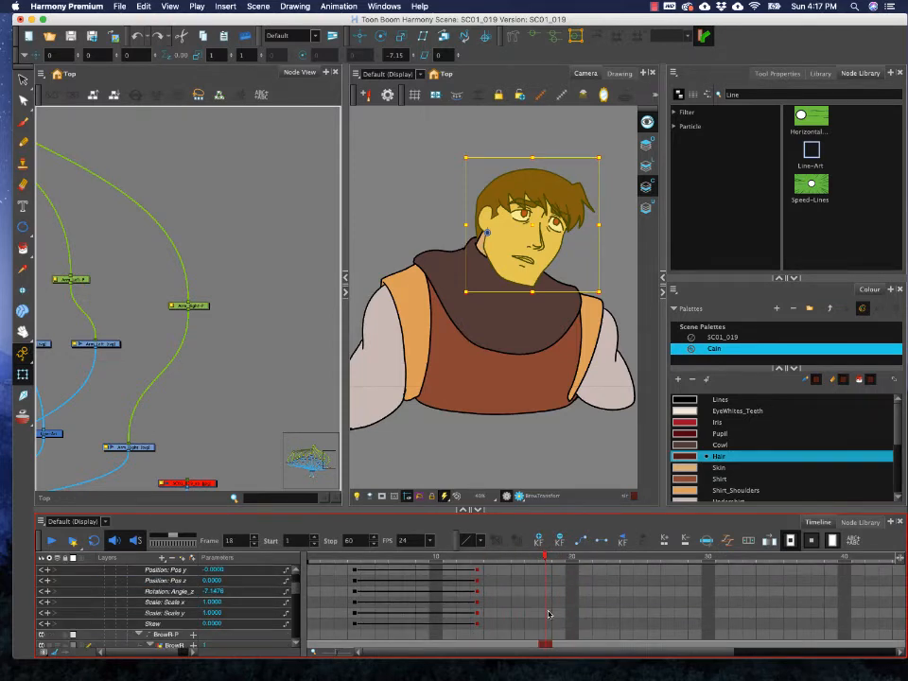
scroll(548, 612, "up", 3)
right_click(547, 607)
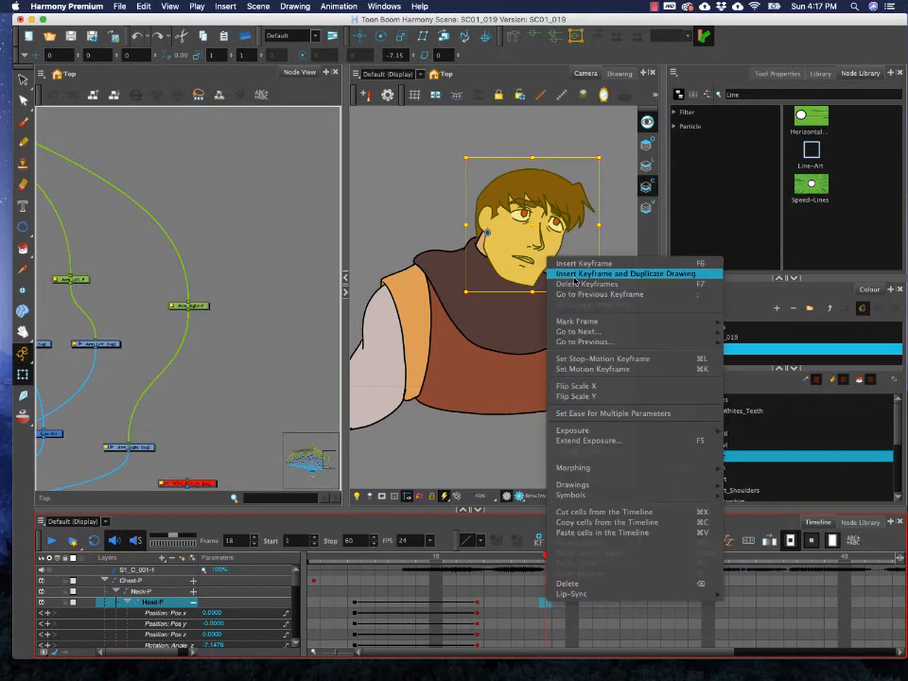
left_click(574, 262)
- Rotate the head upward to about 7.9° at frame 21 and about 10.2° at frame 36
left_click_drag(497, 559, 591, 571)
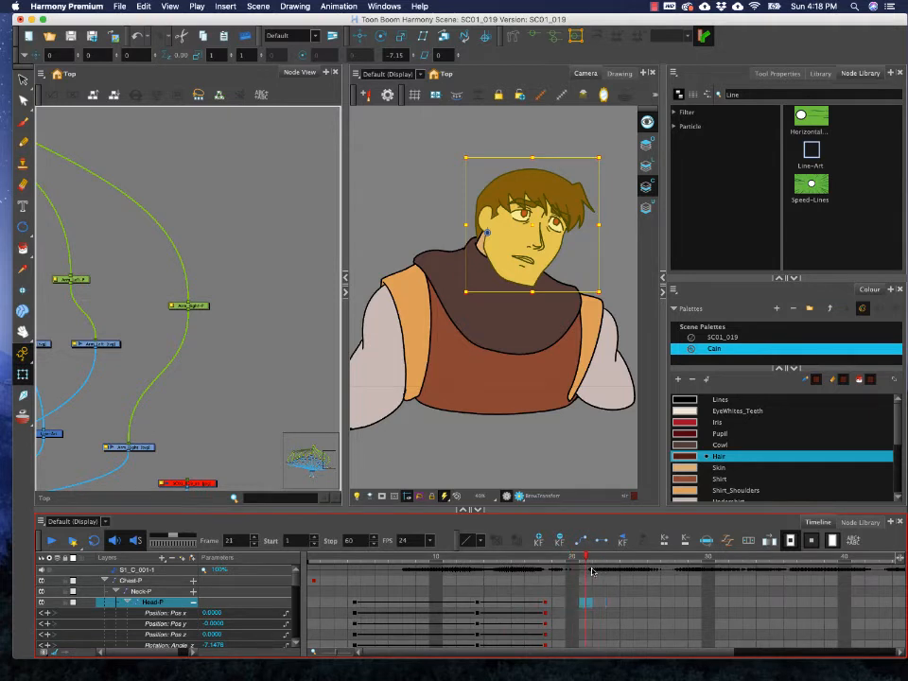
left_click_drag(605, 148, 590, 124)
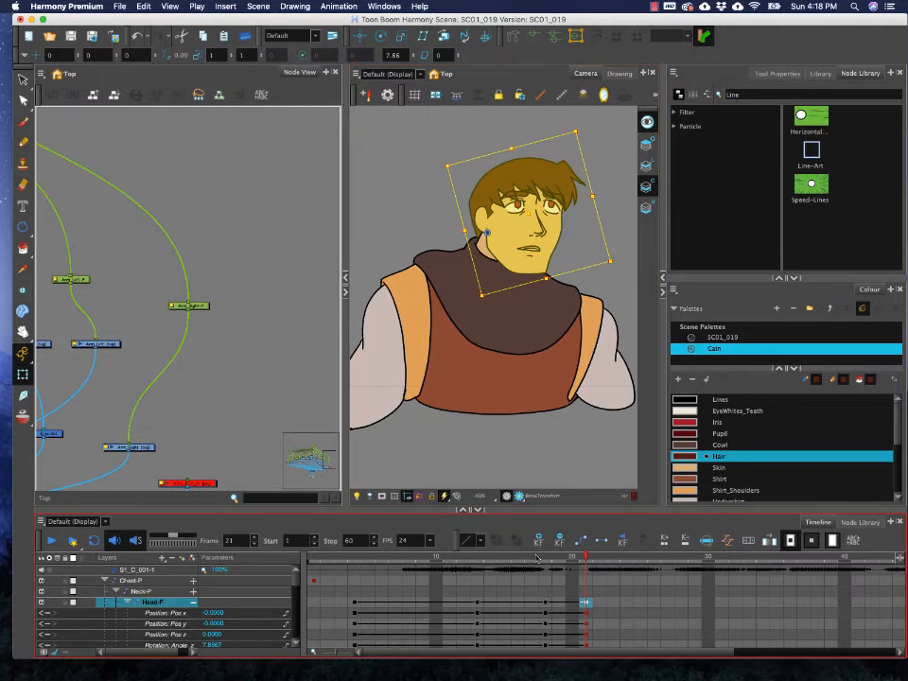
left_click(434, 556)
left_click_drag(435, 556, 791, 556)
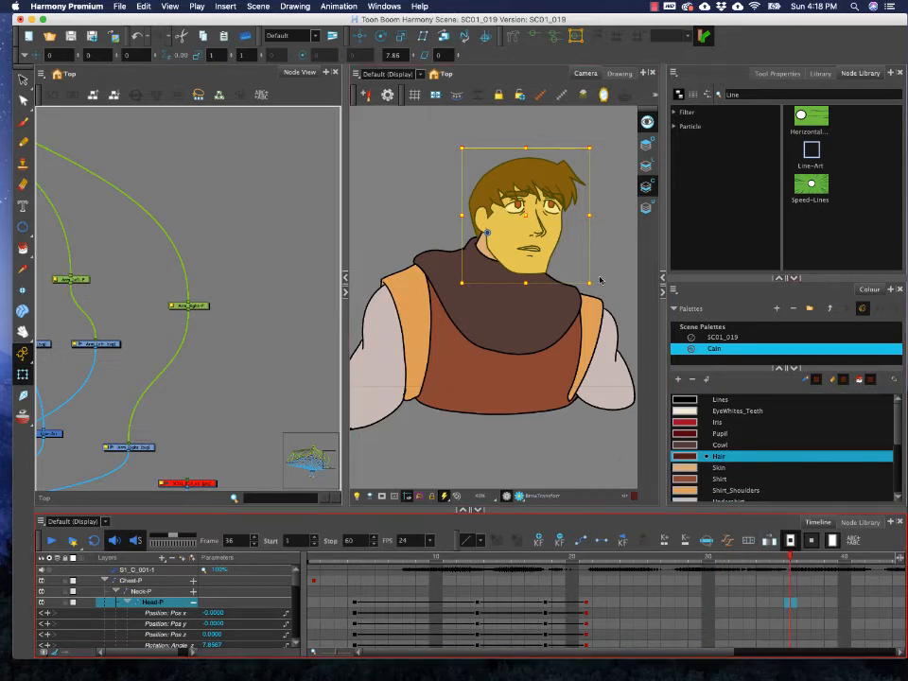
left_click_drag(596, 140, 594, 139)
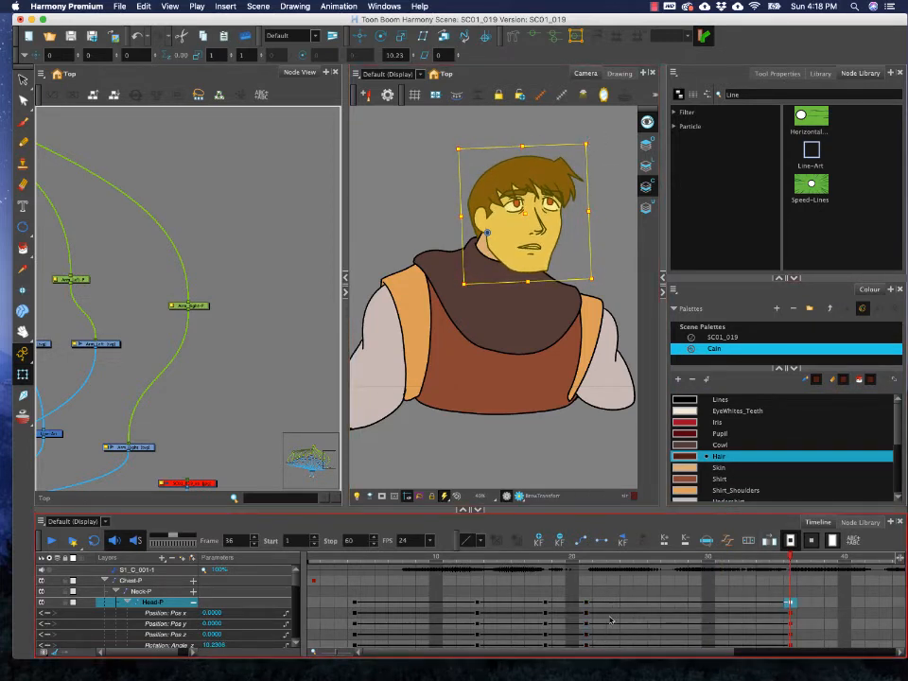
- Rotate the head down to about 4.4° at frame 42 and about 1.9° at frame 51
scroll(651, 617, "right", 5)
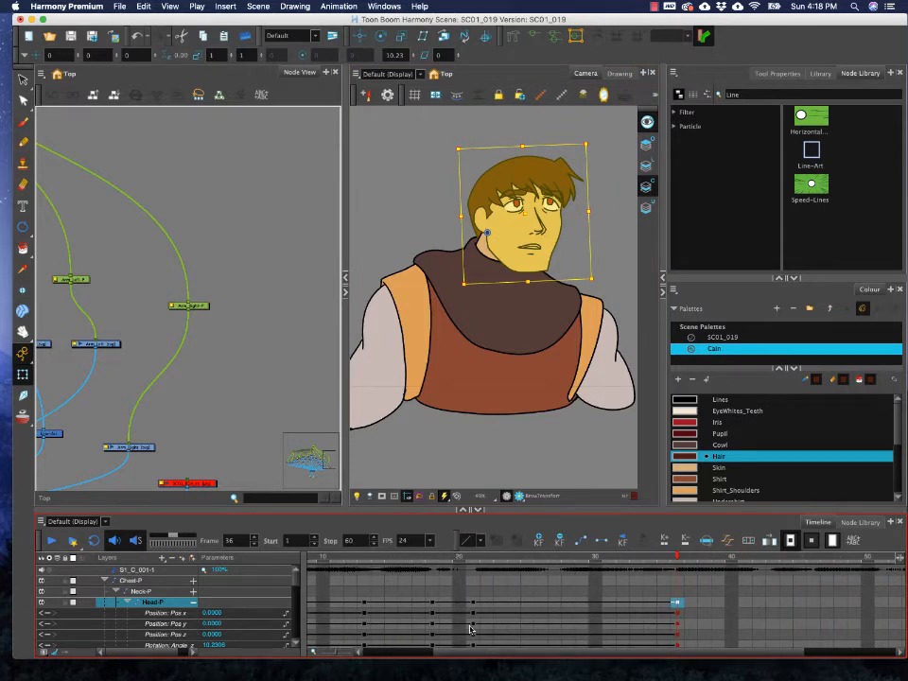
left_click_drag(452, 559, 764, 561)
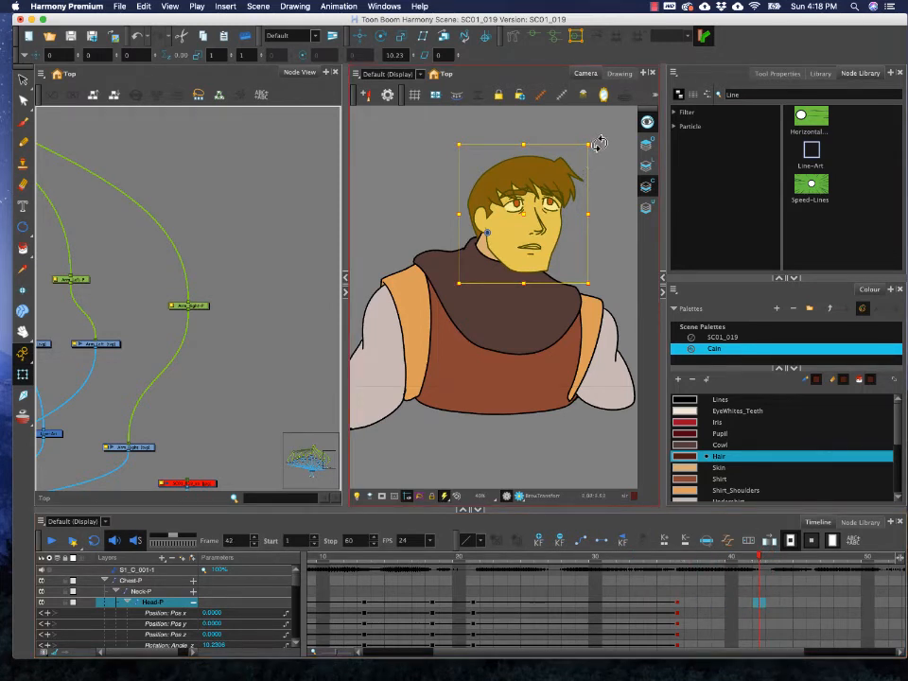
left_click_drag(599, 142, 606, 149)
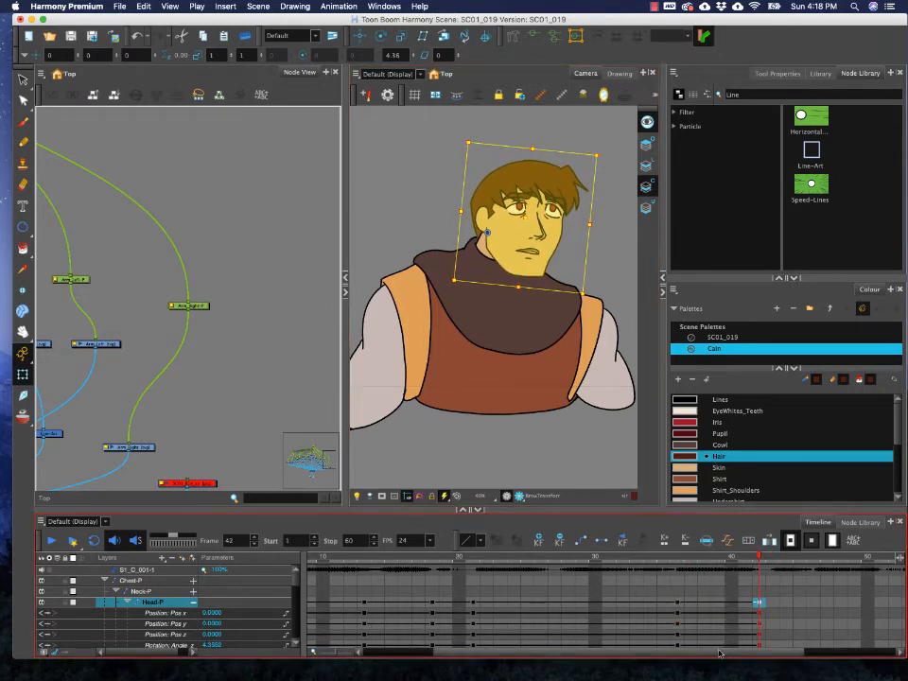
left_click_drag(719, 652, 814, 655)
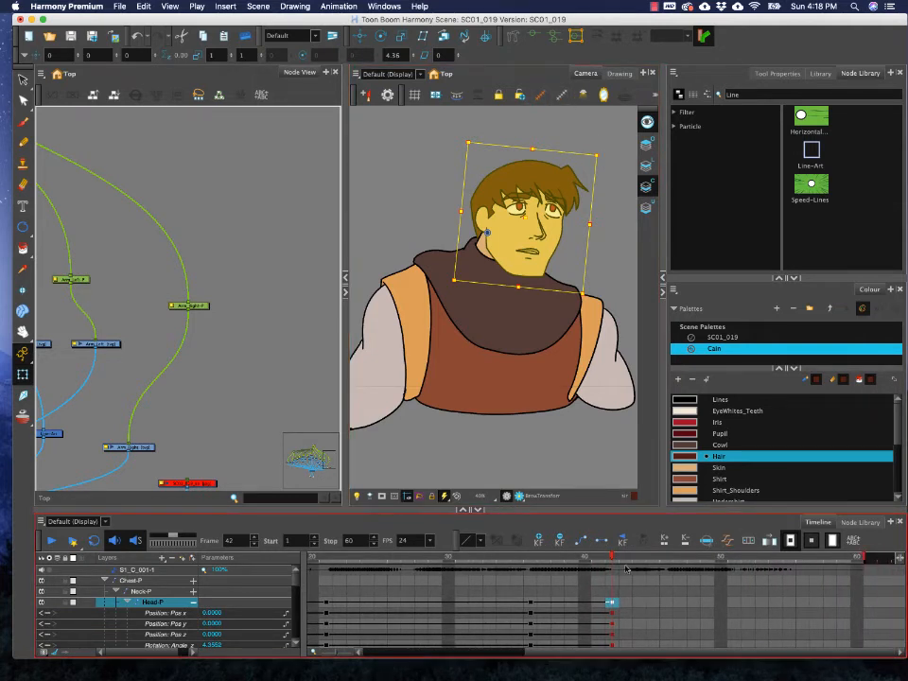
left_click_drag(637, 555, 735, 553)
left_click_drag(594, 142, 600, 149)
- Set the head's rotation angle to 0 at frame 56
left_click_drag(763, 559, 807, 563)
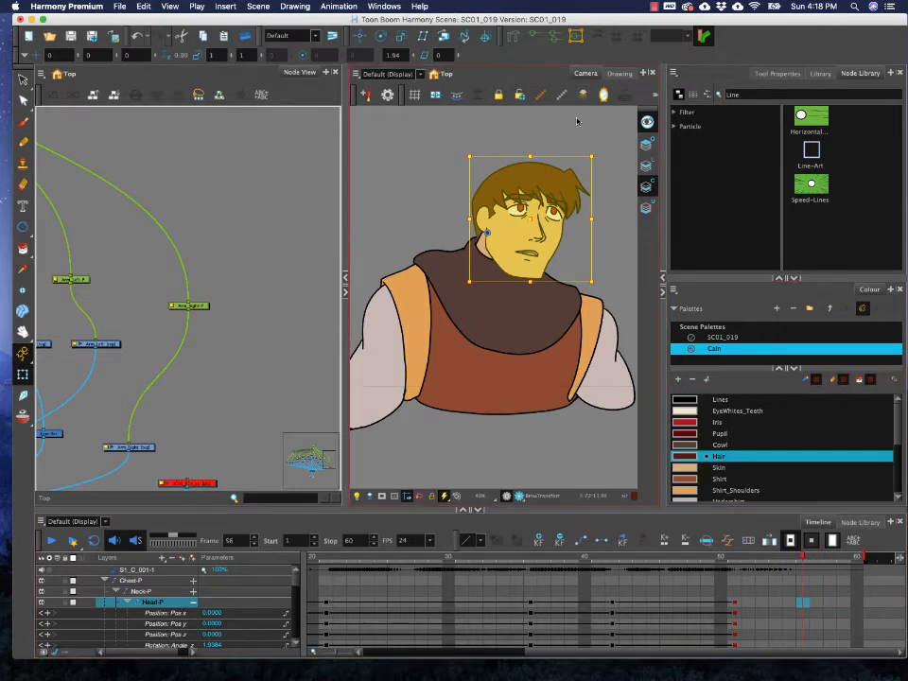
left_click_drag(405, 55, 359, 47)
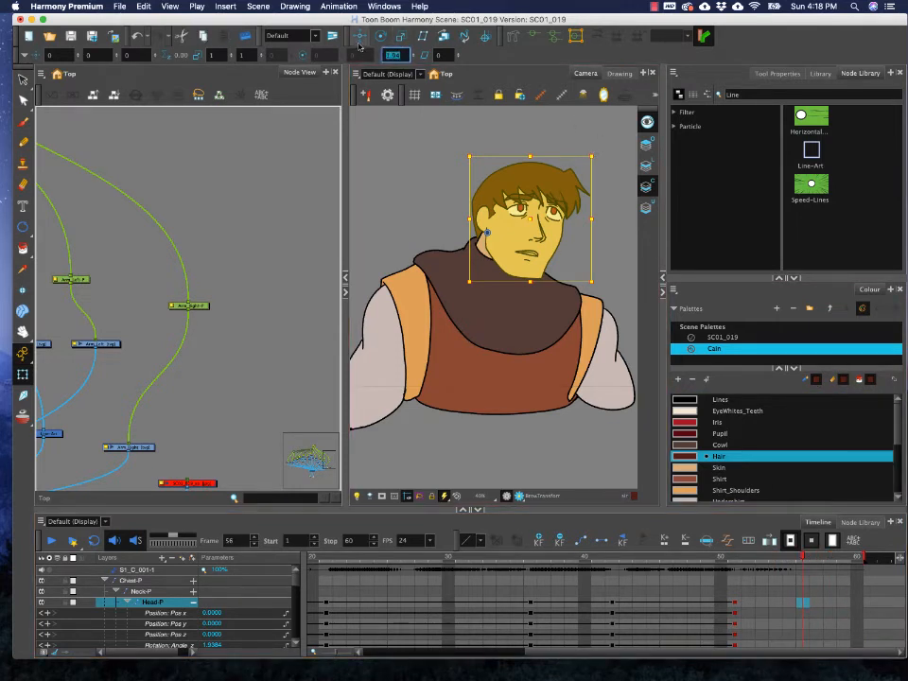
type("0")
key("Return")
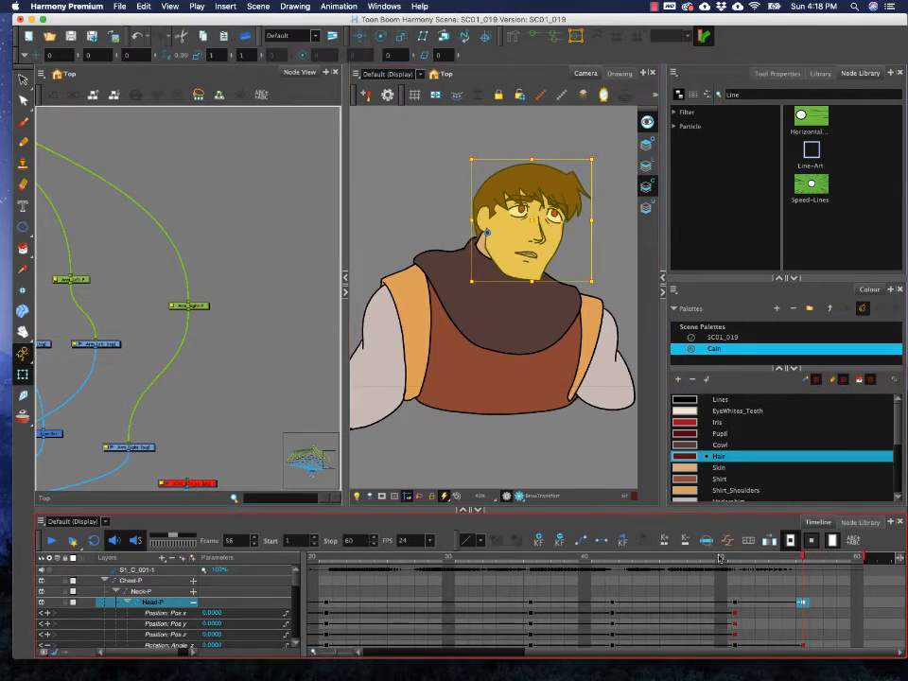
- Lower the head pose at frame 51 to about -2.4° and scrub through the surrounding frames
left_click(729, 575)
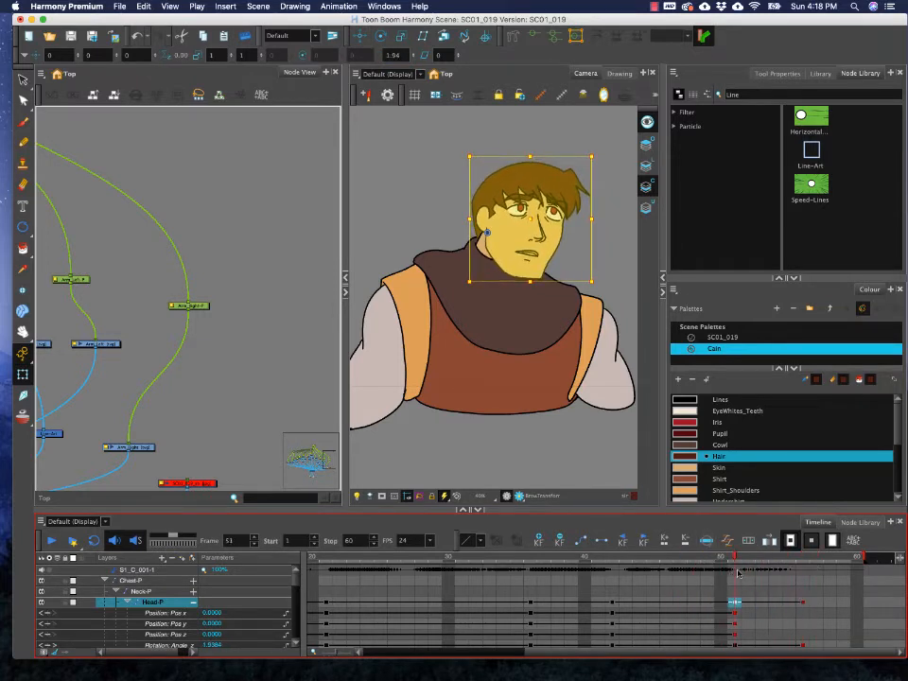
left_click_drag(600, 152, 602, 165)
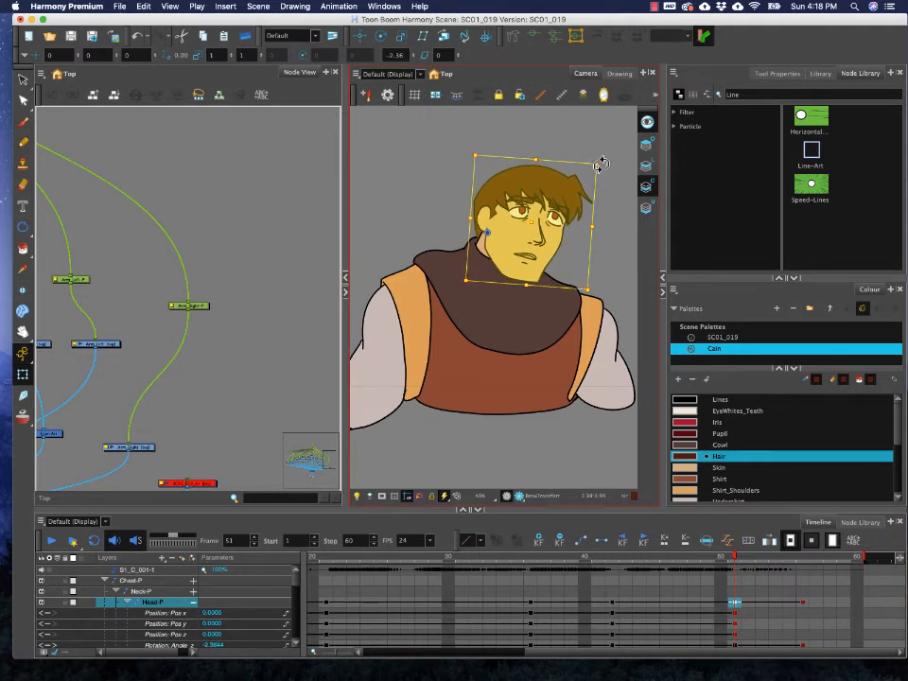
left_click_drag(587, 560, 744, 565)
- Insert a Head-P keyframe at frame 60 to close the head movement
left_click(815, 603)
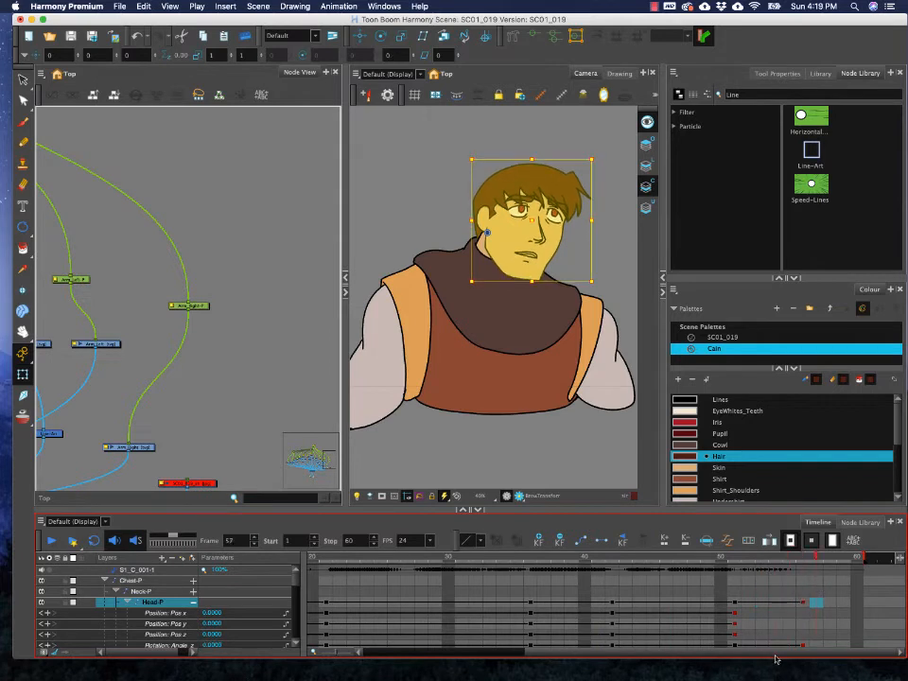
right_click(851, 585)
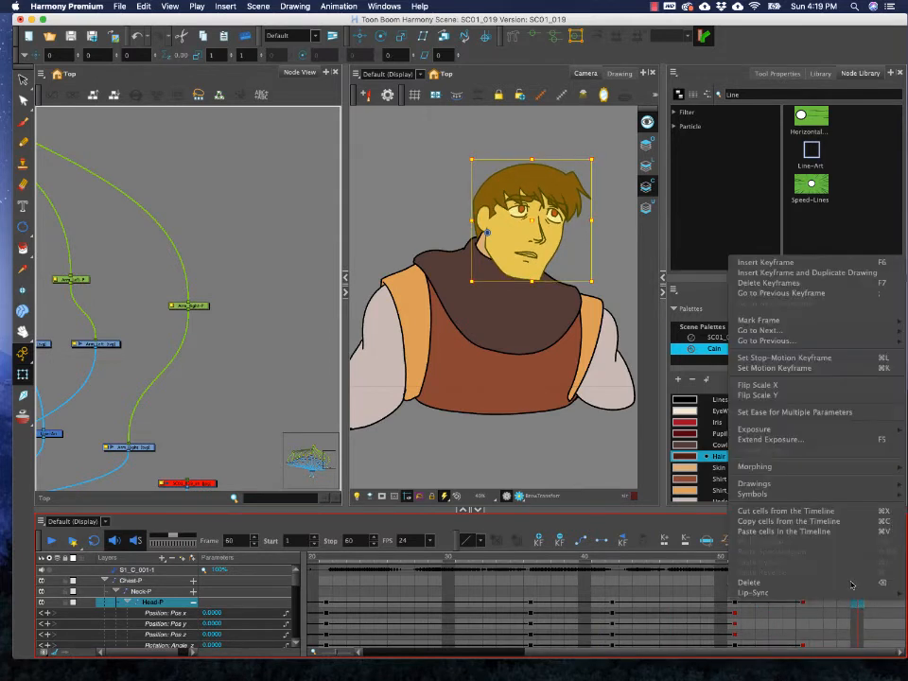
left_click(803, 262)
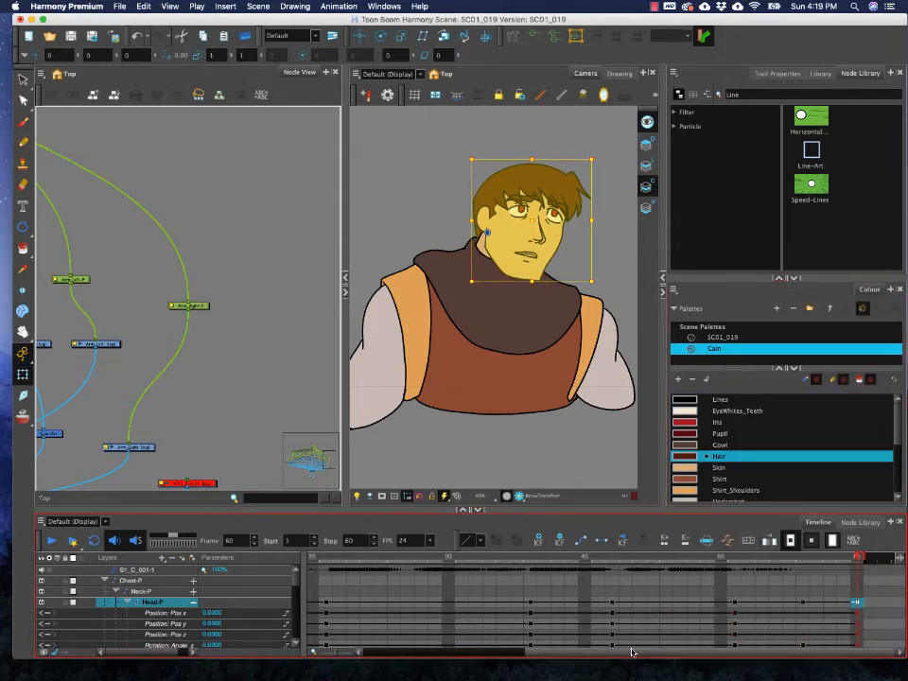
- Play the scene from frame 1 to review the head animation
left_click_drag(632, 652, 335, 626)
left_click(315, 557)
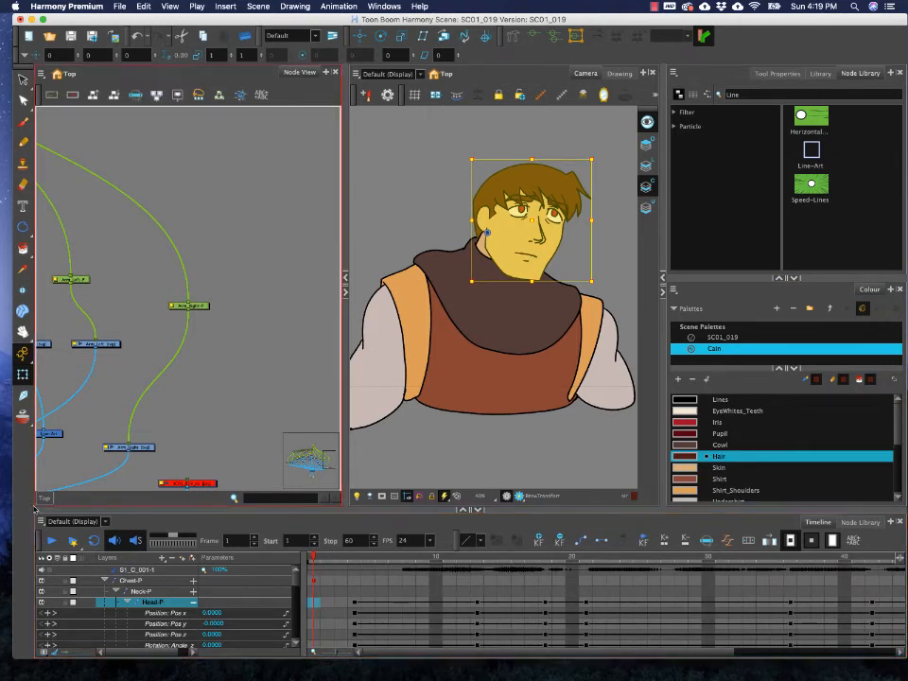
left_click(50, 540)
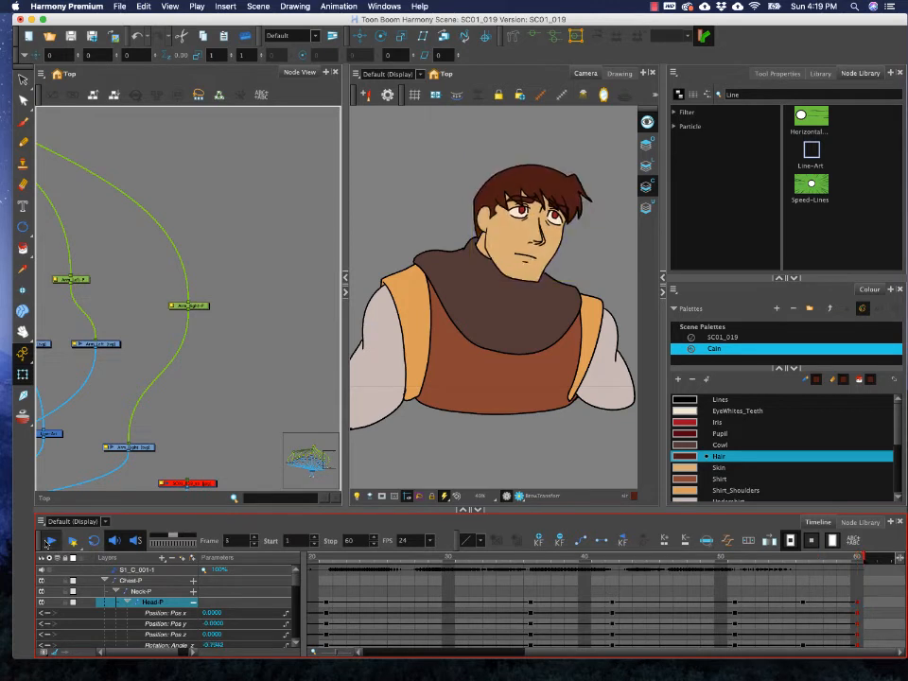
- Replay the shot from its opening frames to check the head movement against the dialogue
left_click(48, 542)
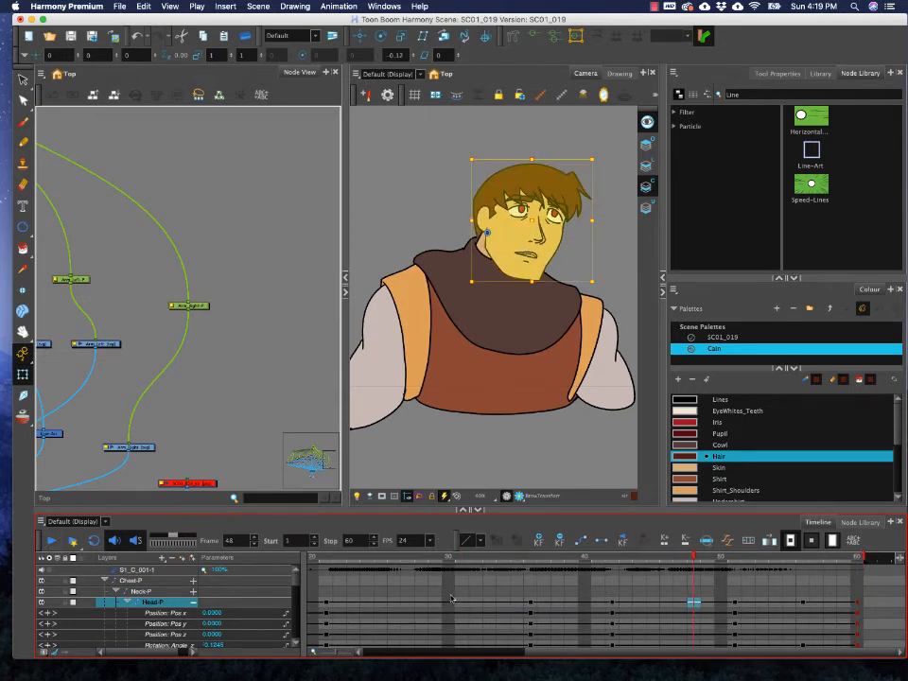
left_click_drag(381, 559, 265, 565)
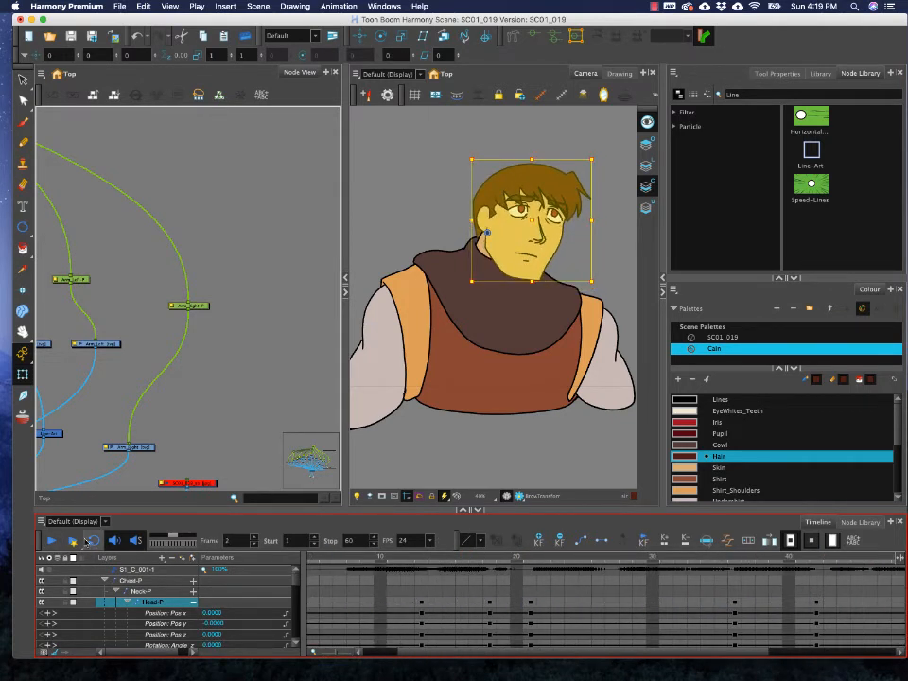
left_click(52, 543)
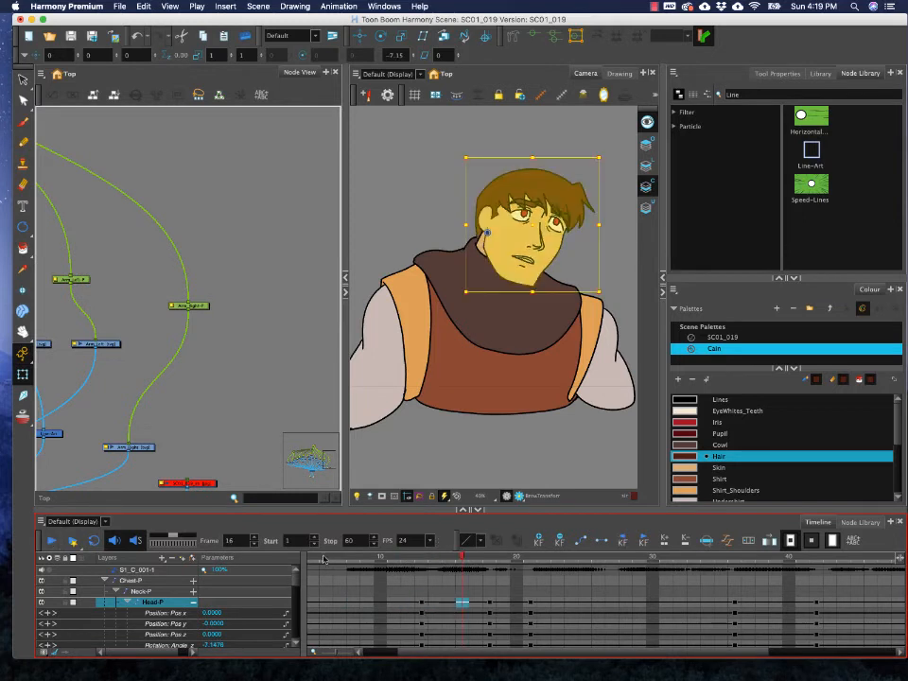
- Keyframe the head's rotation at frame 7, tilting it up to about 2.14°
left_click_drag(323, 559, 398, 580)
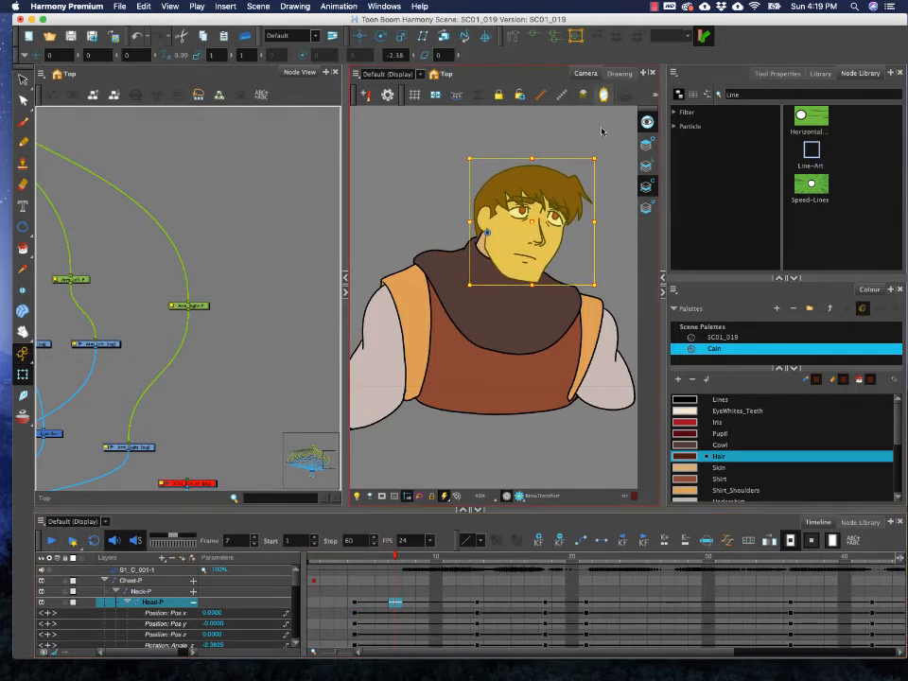
left_click_drag(606, 155, 602, 143)
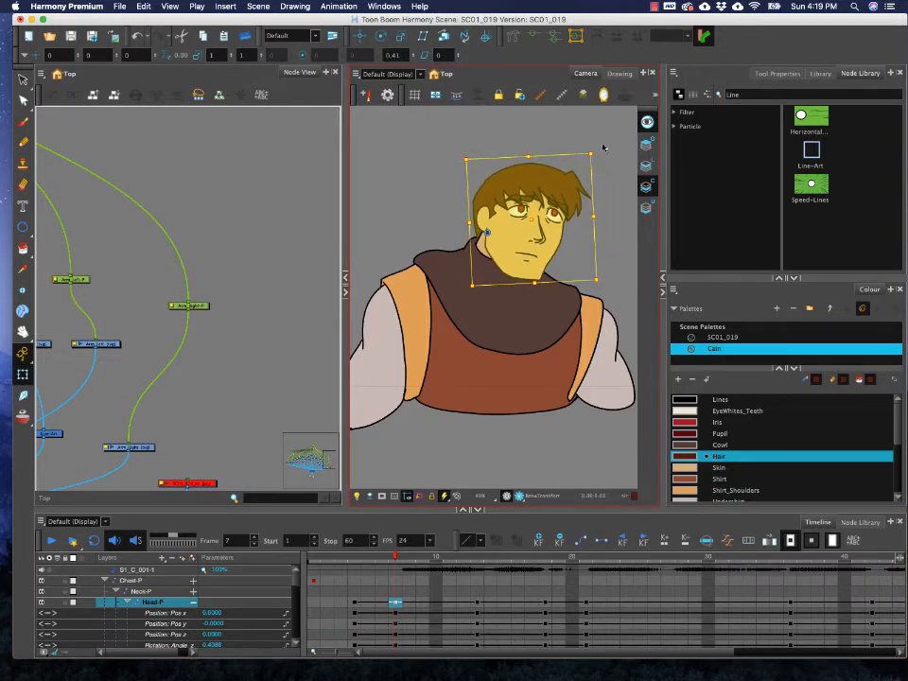
left_click(603, 152)
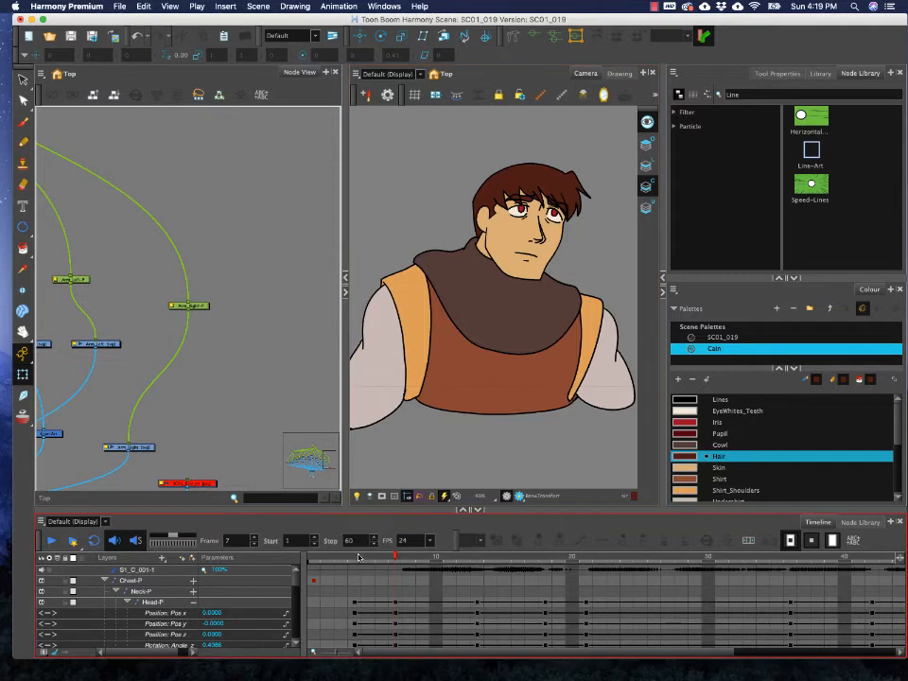
left_click(418, 560)
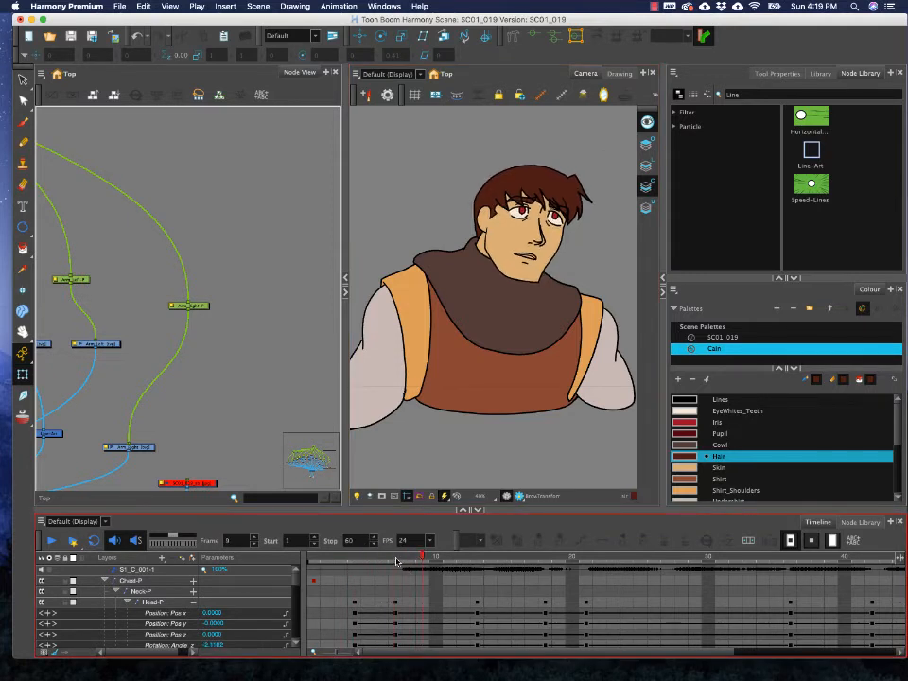
left_click(396, 560)
left_click(548, 248)
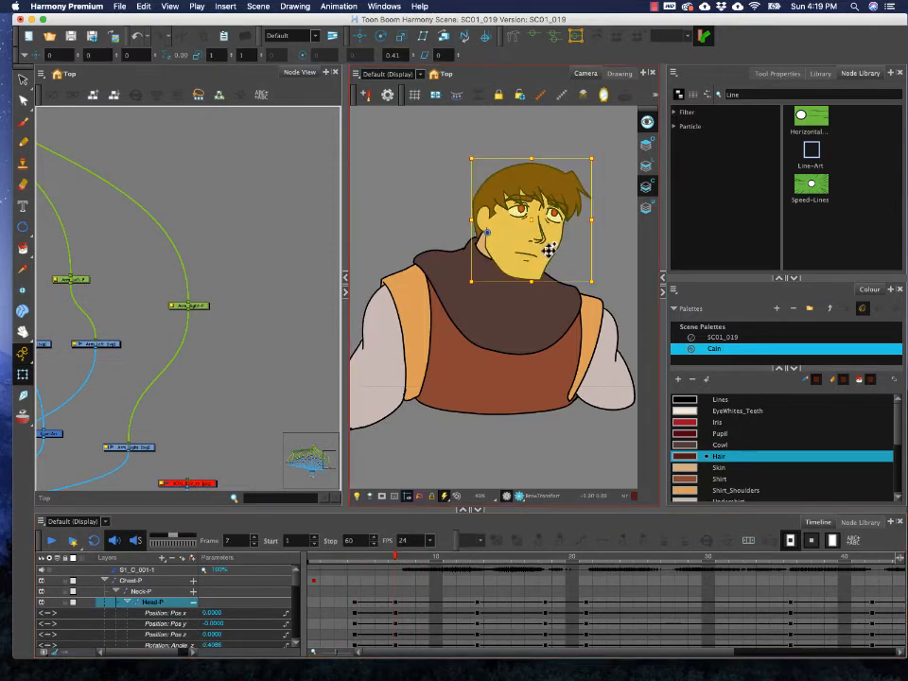
left_click_drag(598, 149, 594, 145)
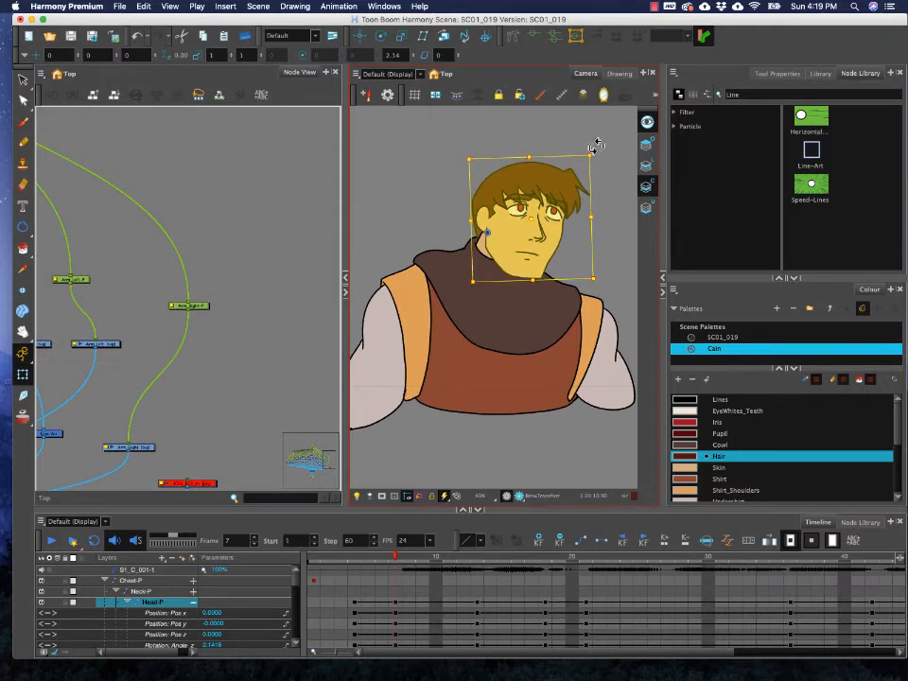
- Move the Head-P keyframe from frame 4 to frame 2 and play the scene to check the timing
left_click(356, 600)
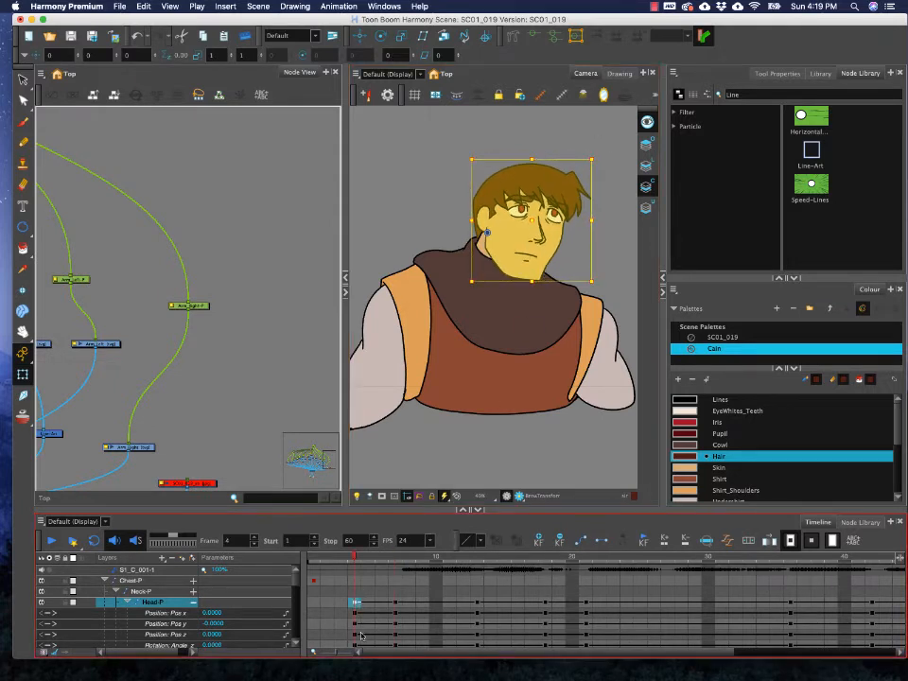
left_click(328, 602)
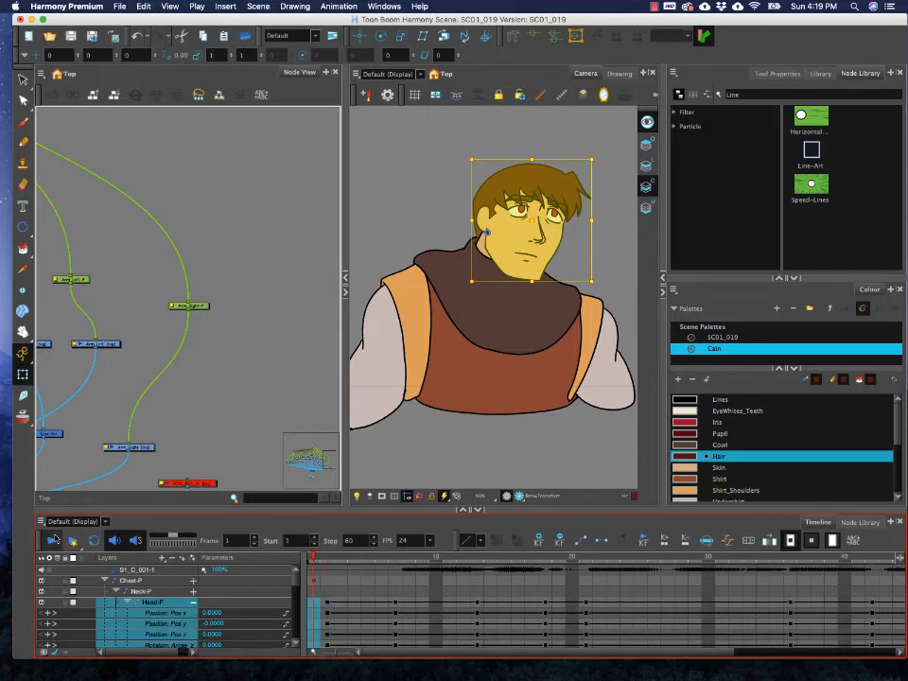
left_click(52, 540)
left_click(53, 539)
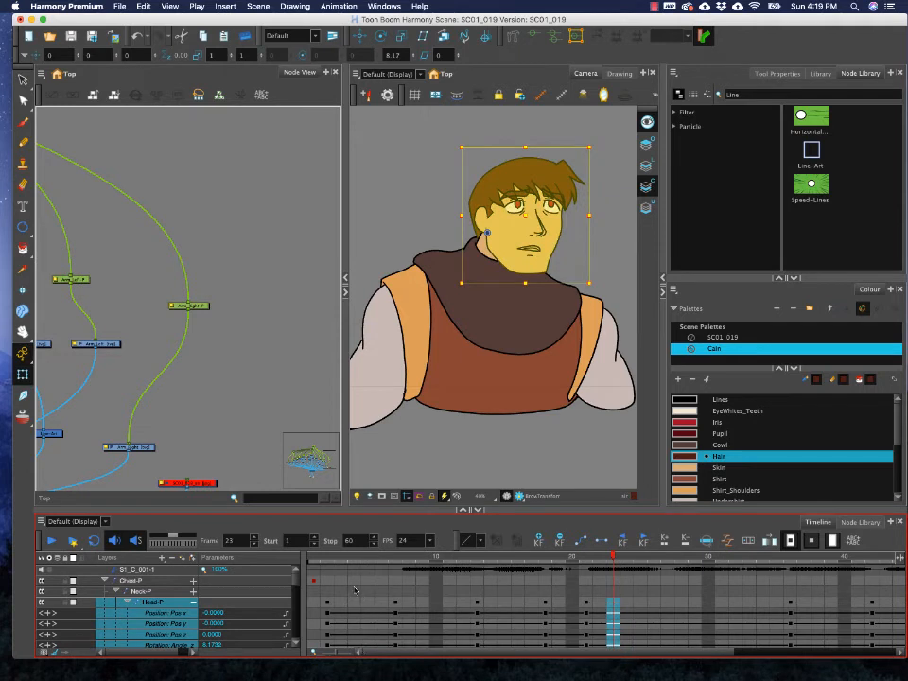
- Reduce the head's rotation at frame 7 to about 0.48° and play the scene
left_click_drag(332, 556, 395, 556)
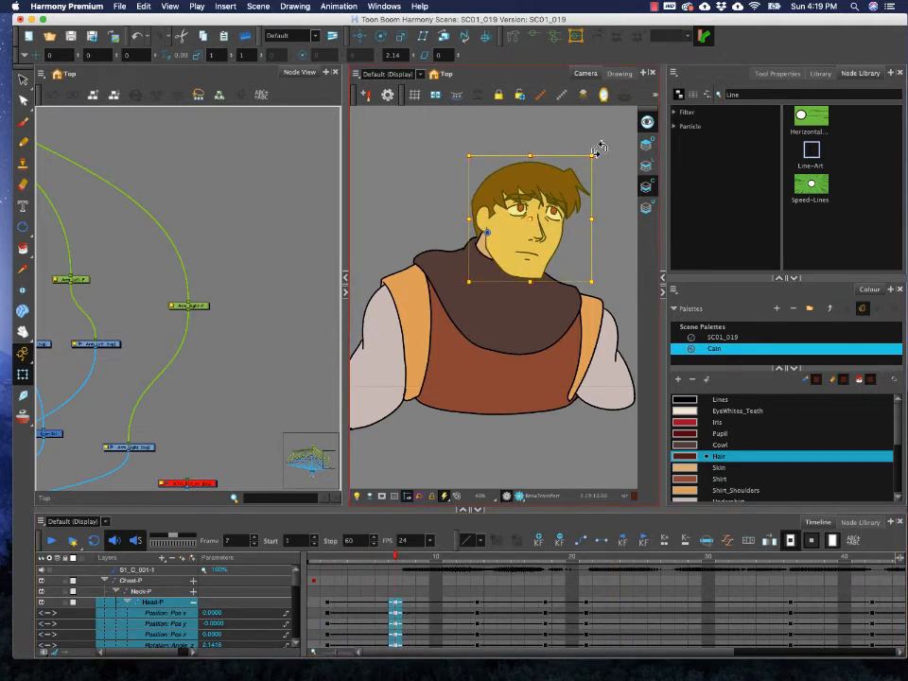
left_click_drag(601, 149, 602, 152)
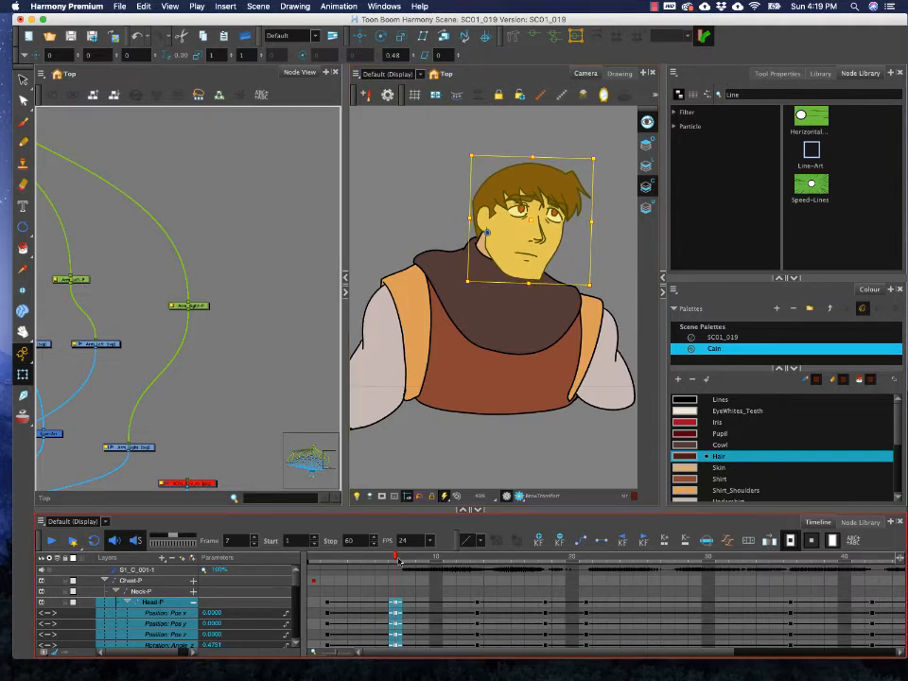
left_click(51, 541)
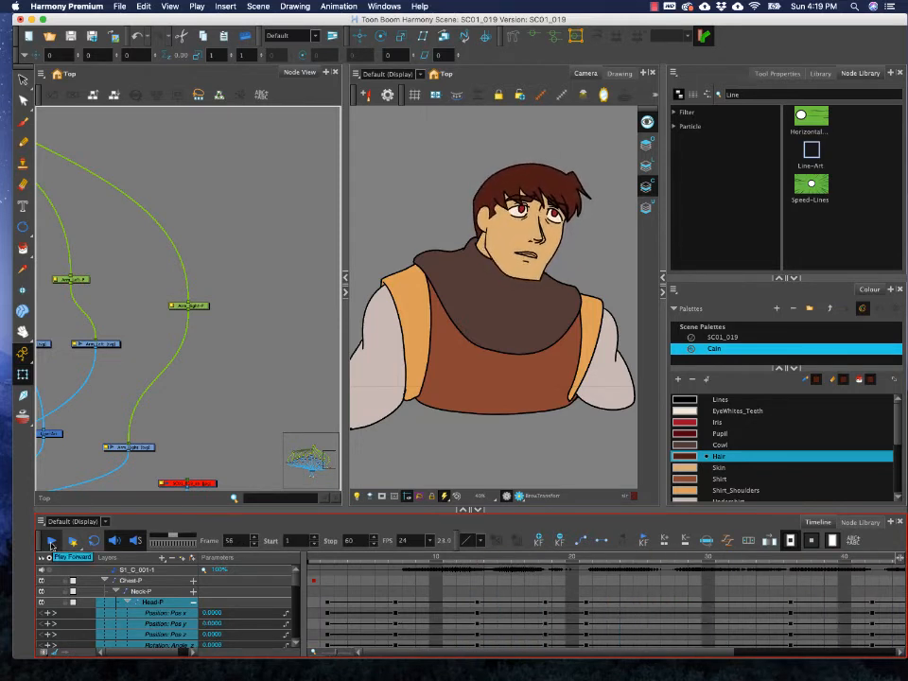
- Open Head-P's Rotation Angle_z function curve in the Bezier Editor and enlarge the editor around the first keyframes
left_click_drag(595, 653, 395, 651)
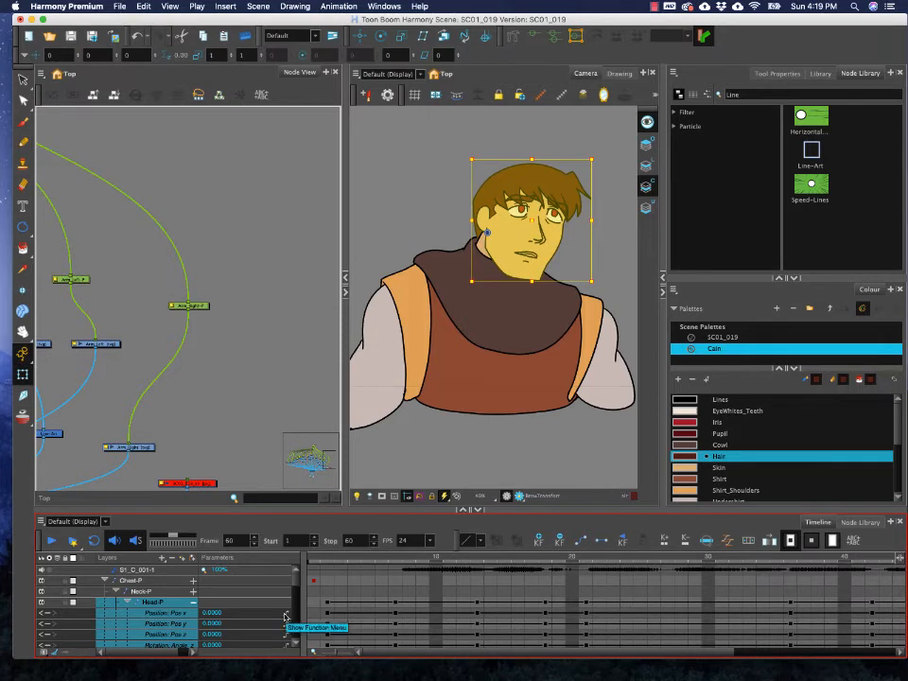
scroll(286, 616, "down", 3)
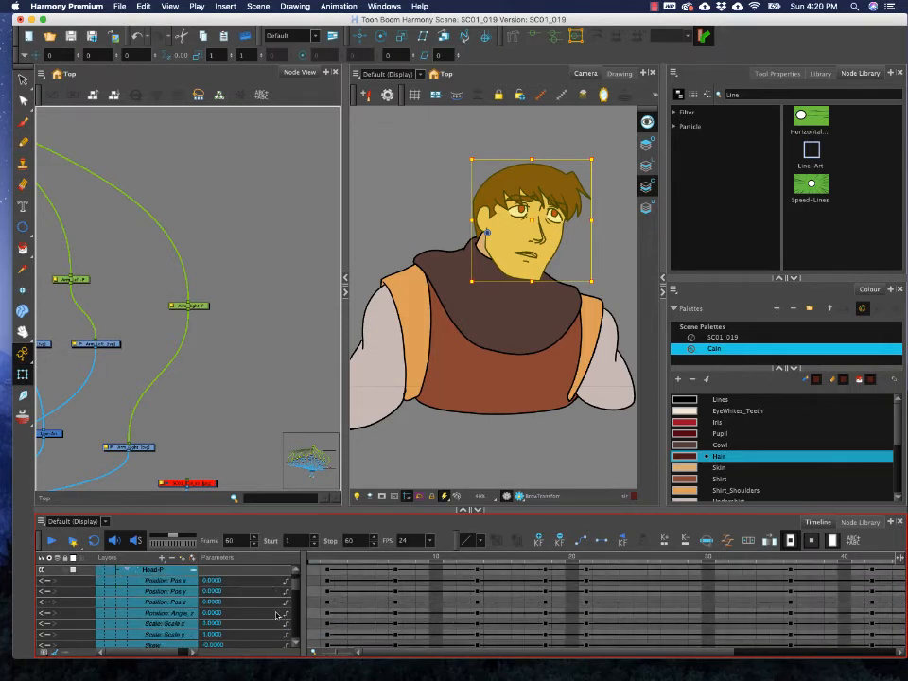
left_click(278, 613)
left_click(287, 617)
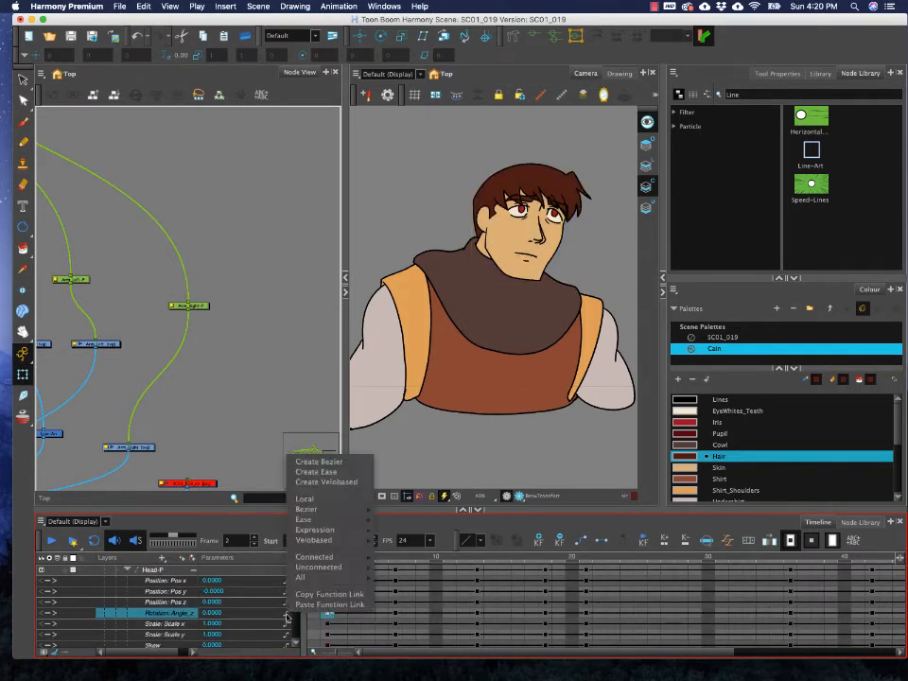
left_click(260, 614)
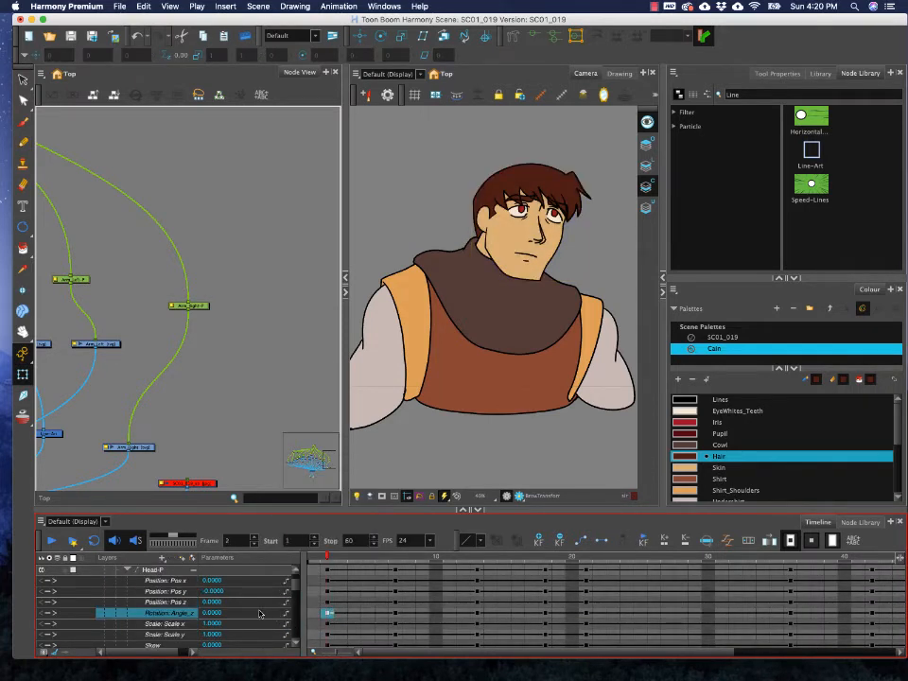
double_click(179, 615)
left_click_drag(482, 200, 233, 183)
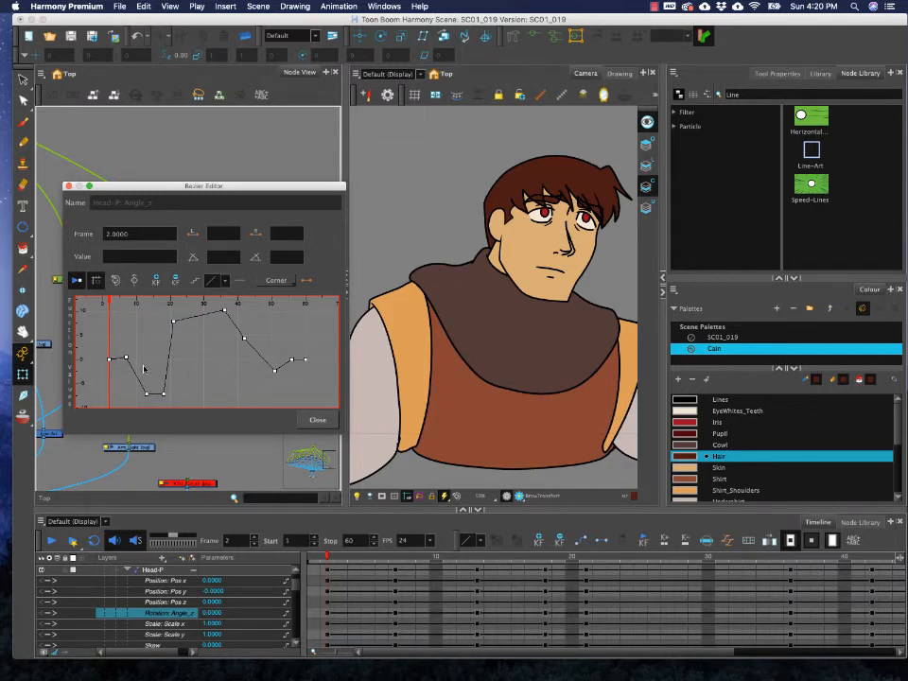
left_click(127, 361)
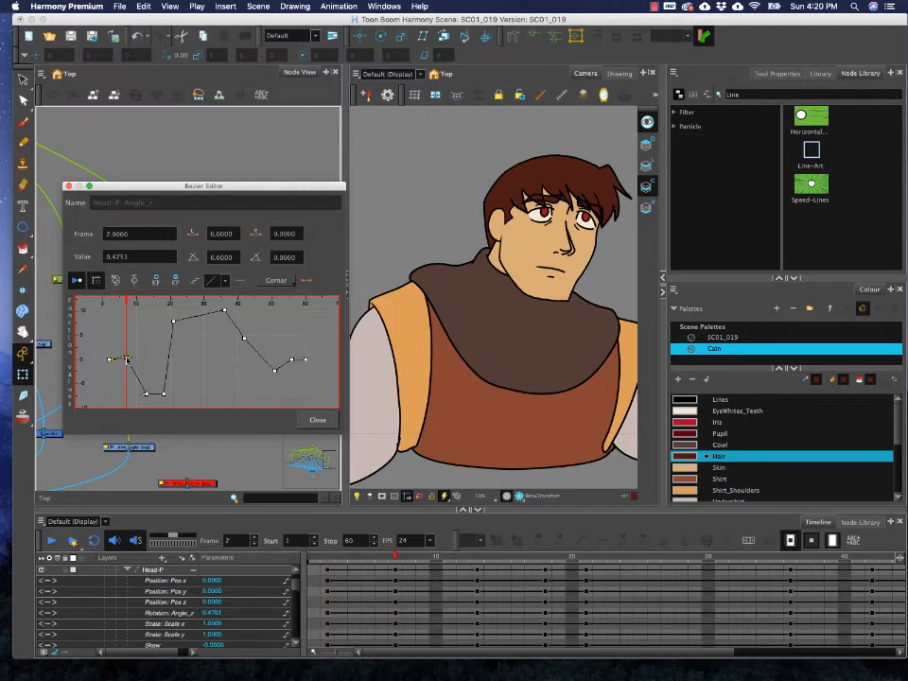
scroll(125, 343, "up", 4)
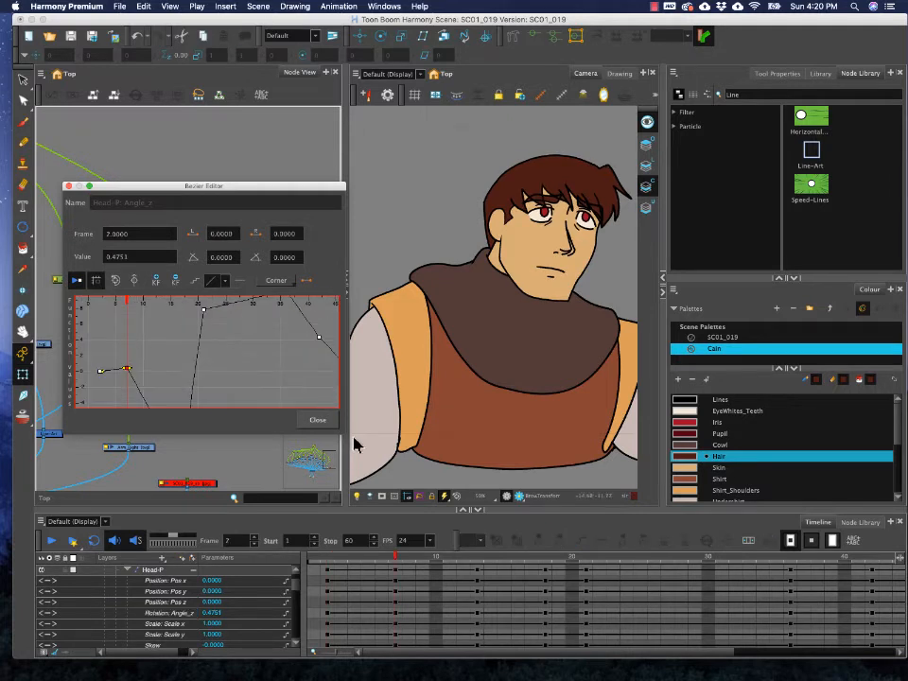
left_click_drag(345, 430, 441, 509)
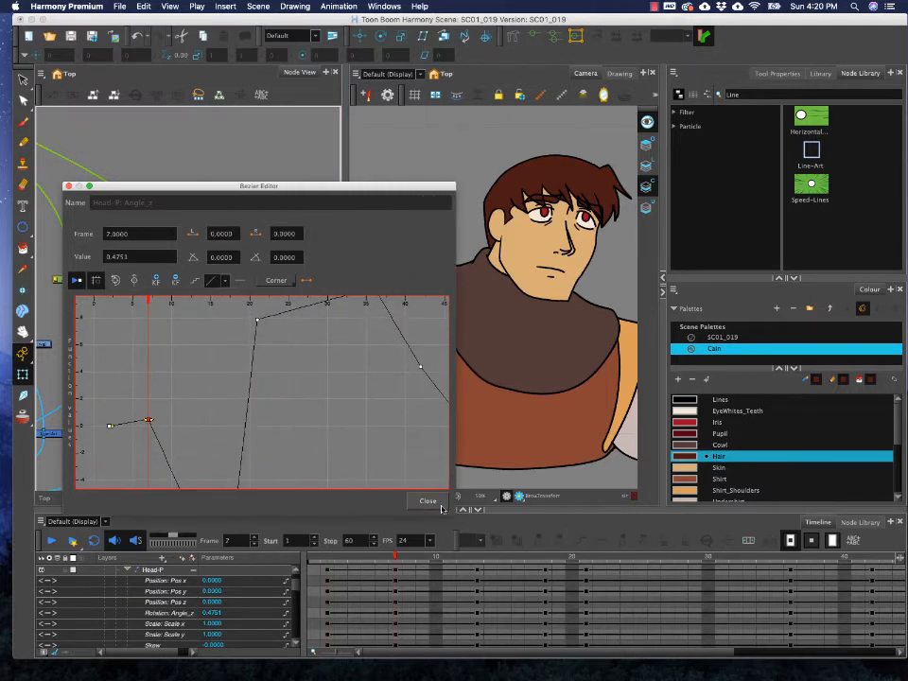
- Pull out the Bezier handles between frames 2 and 7 and extend frame 7's right handle to about 5.1 to round the curve
left_click(111, 427)
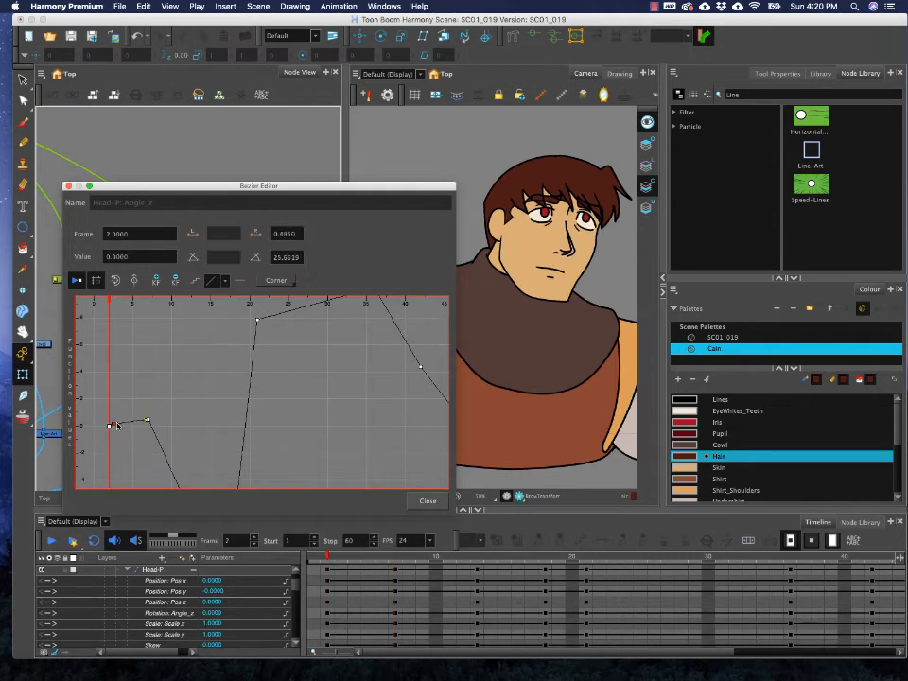
left_click(146, 420)
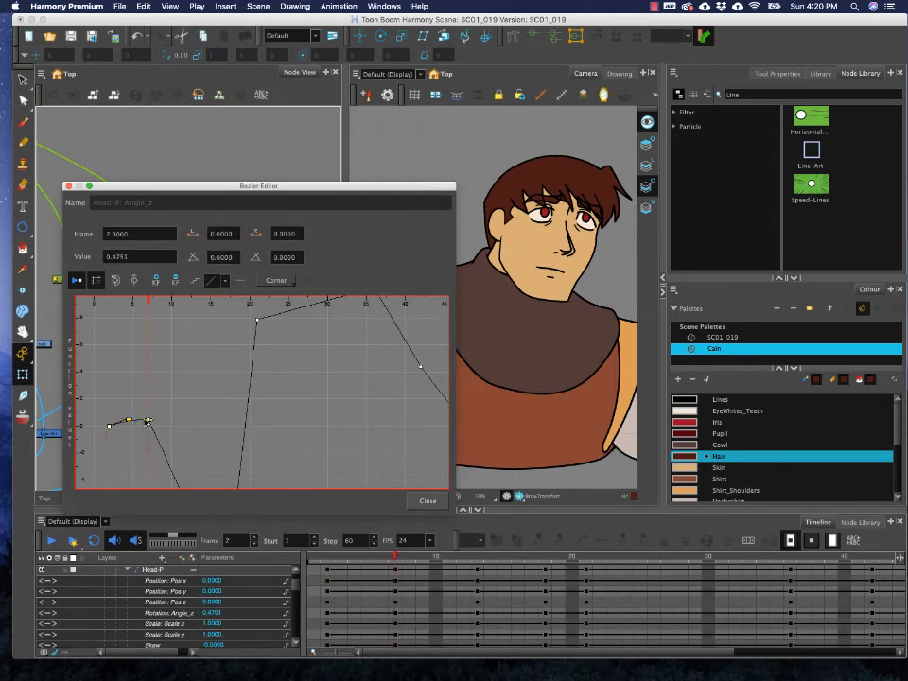
left_click_drag(151, 422, 190, 423)
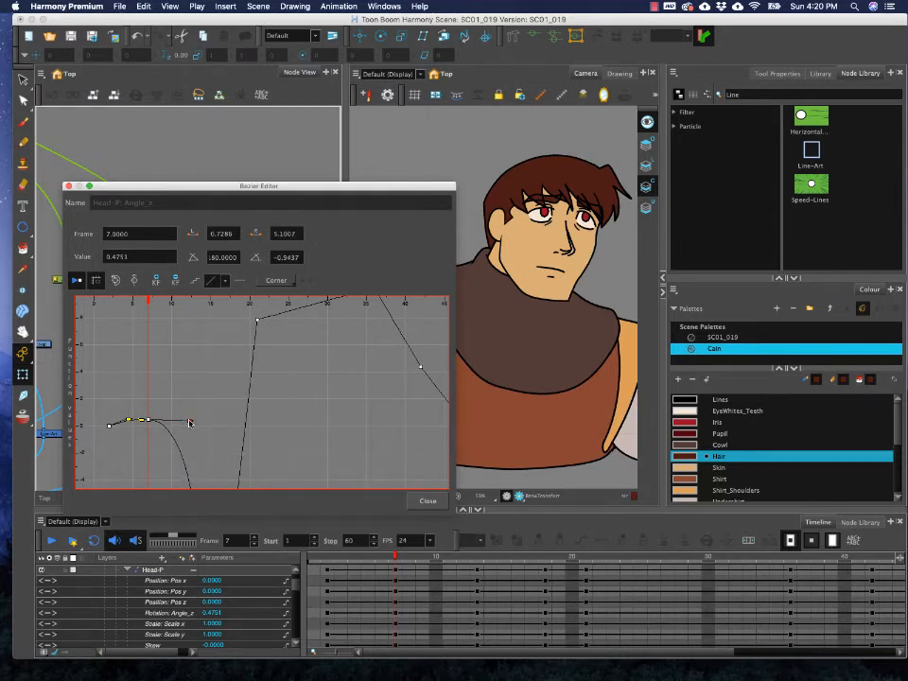
- Delete the frame 13 keyframe from the Angle_z curve
left_click_drag(148, 301, 210, 312)
scroll(266, 376, "down", 2)
left_click_drag(242, 424, 240, 428)
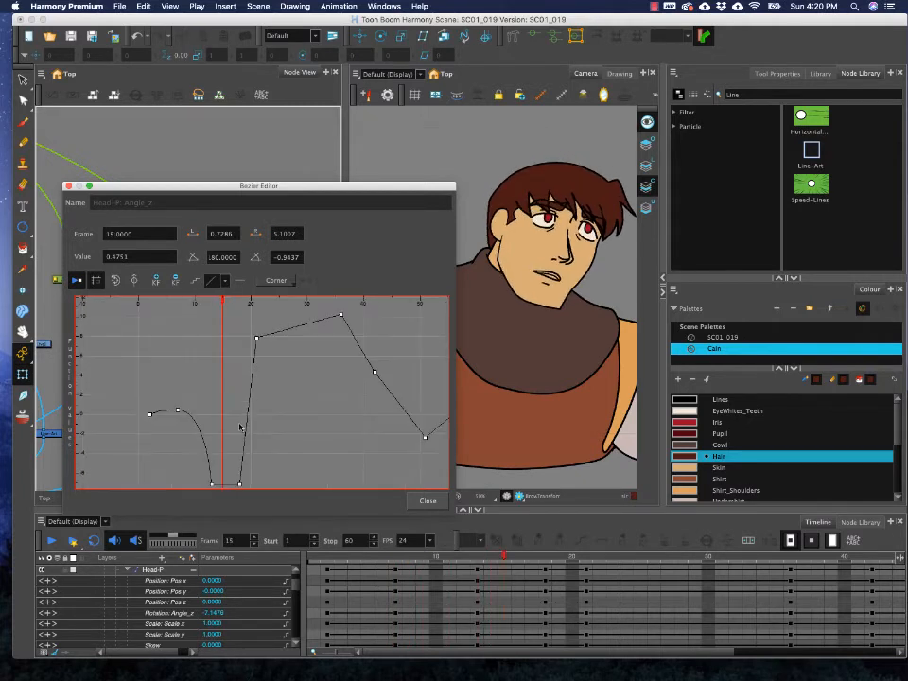
scroll(251, 407, "up", 3)
left_click(212, 441)
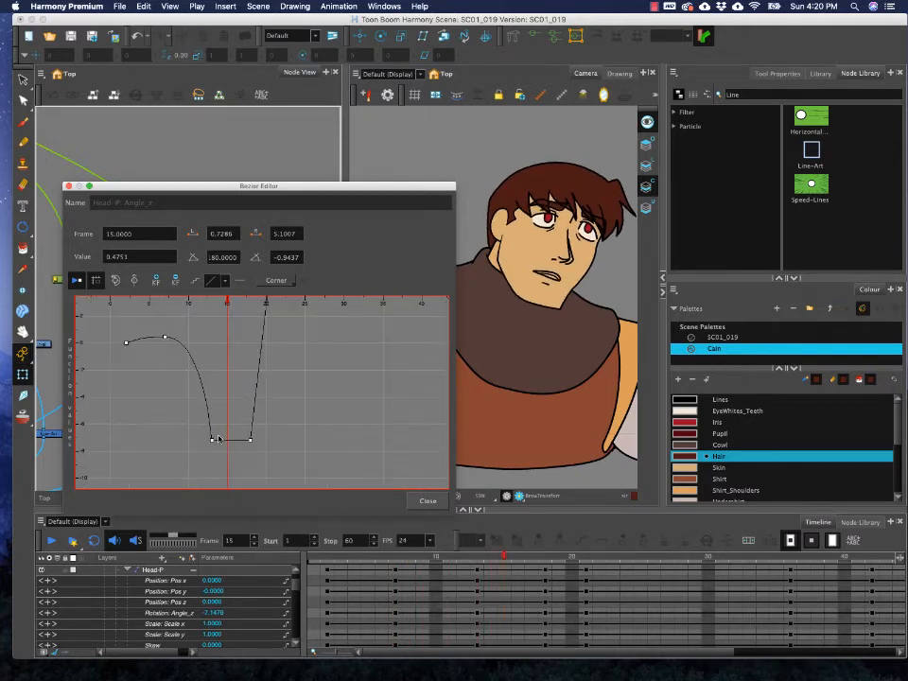
left_click(249, 441)
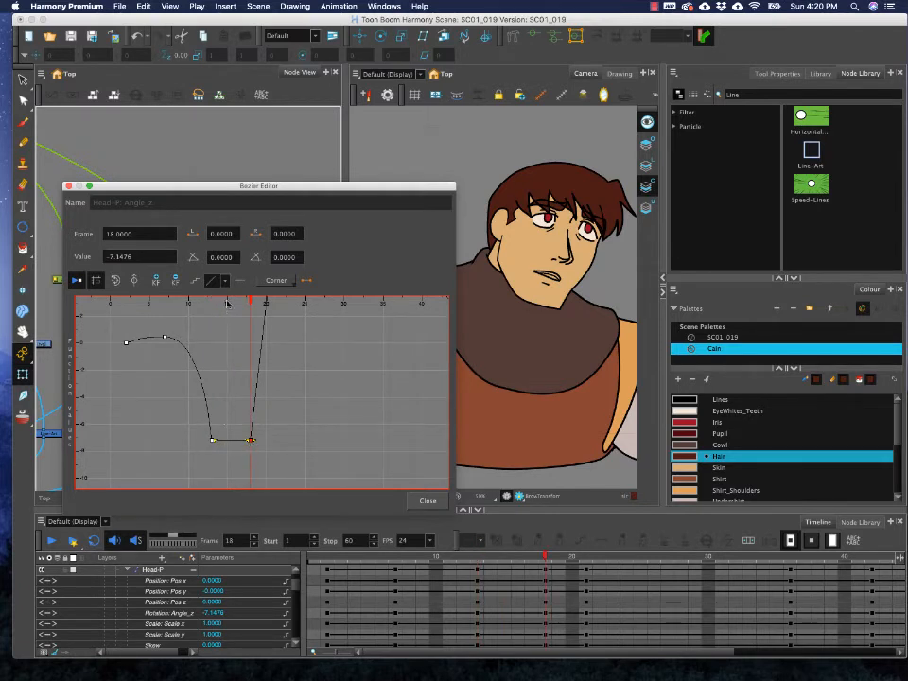
left_click(213, 441)
key("Delete")
- Stretch the left Bezier handle of the frame 18 point to about 10.9 and scrub through the eased head drop
left_click(251, 442)
left_click_drag(251, 442, 168, 448)
left_click(171, 306)
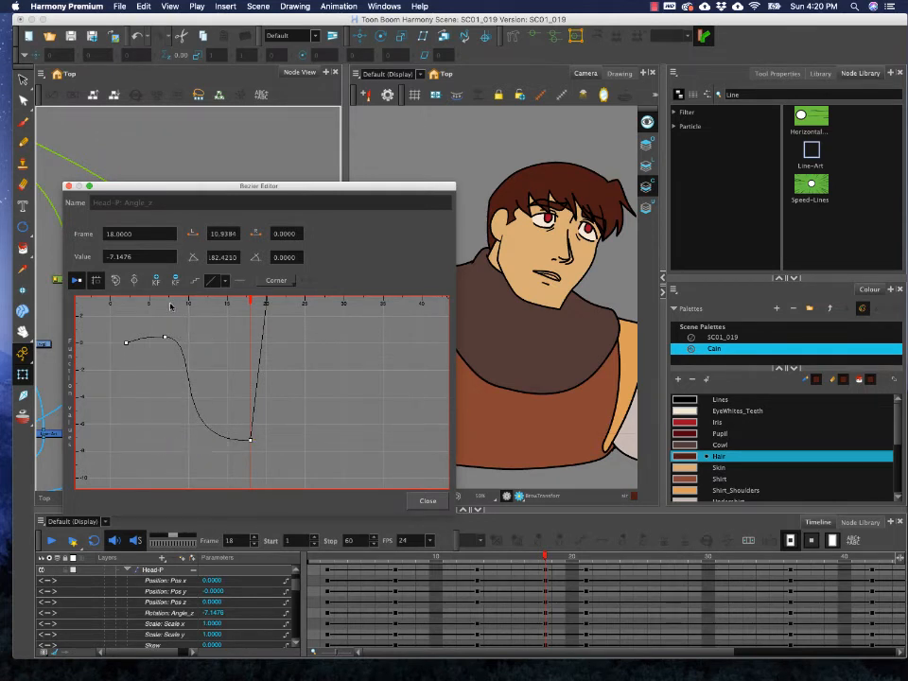
left_click_drag(542, 561, 417, 554)
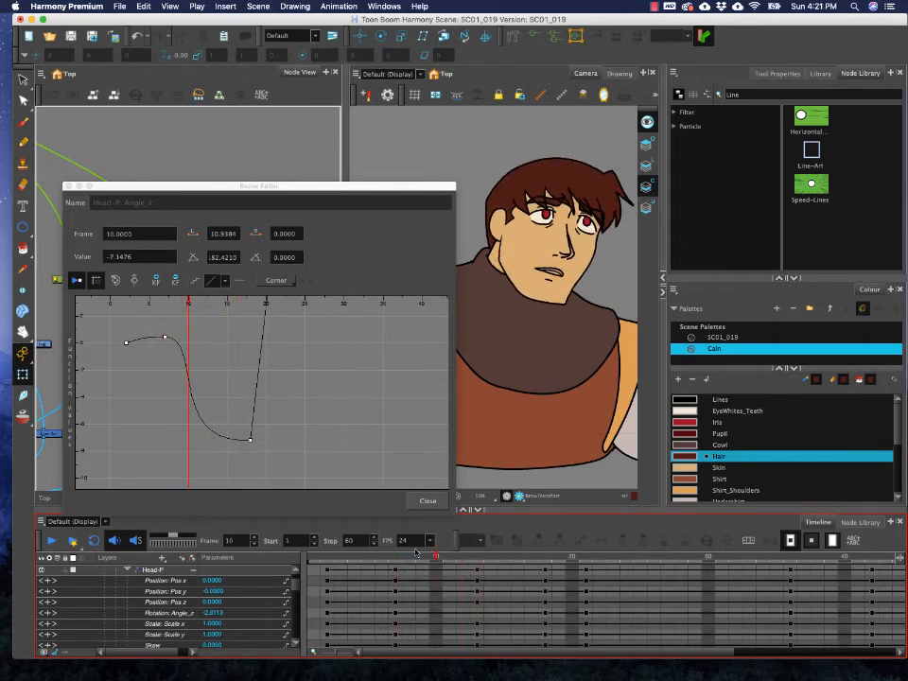
- Raise the frame 7 point of the Angle_z curve to about 0.56 and move its Head-P keyframe to frame 9
left_click(163, 336)
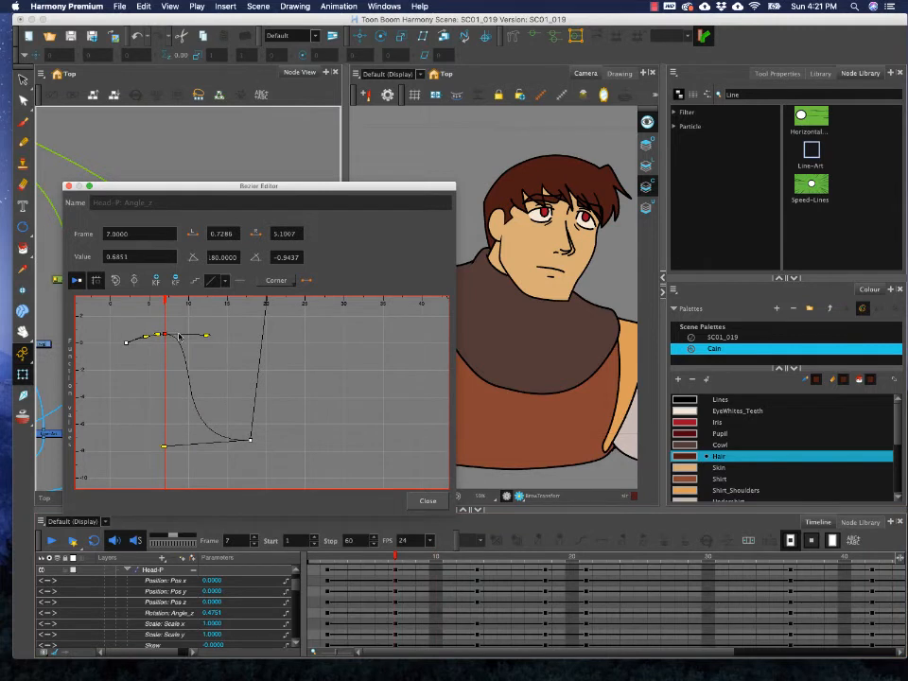
left_click_drag(180, 337, 184, 347)
left_click(395, 570)
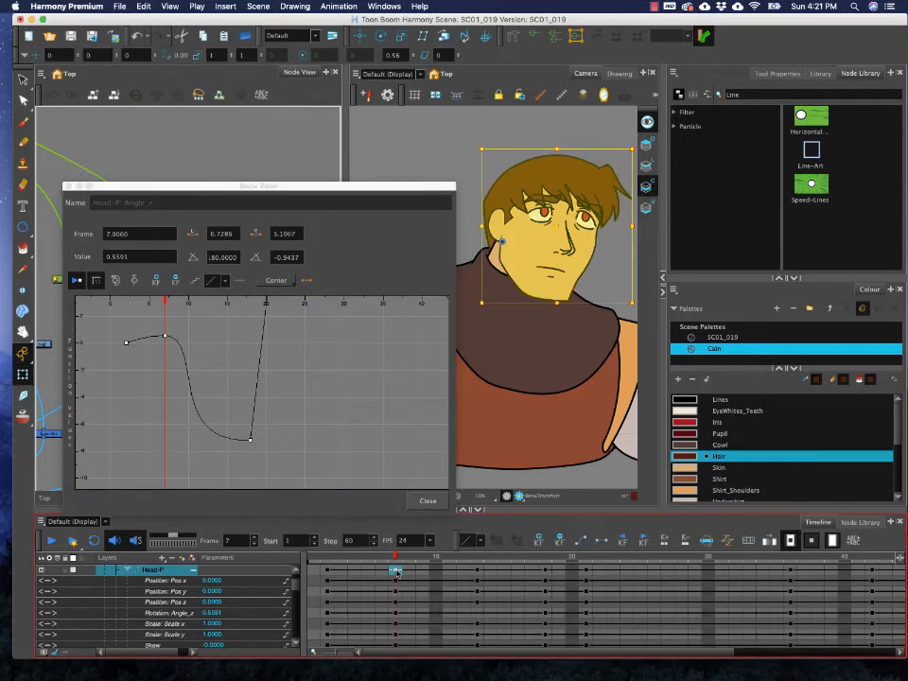
left_click_drag(396, 570, 429, 574)
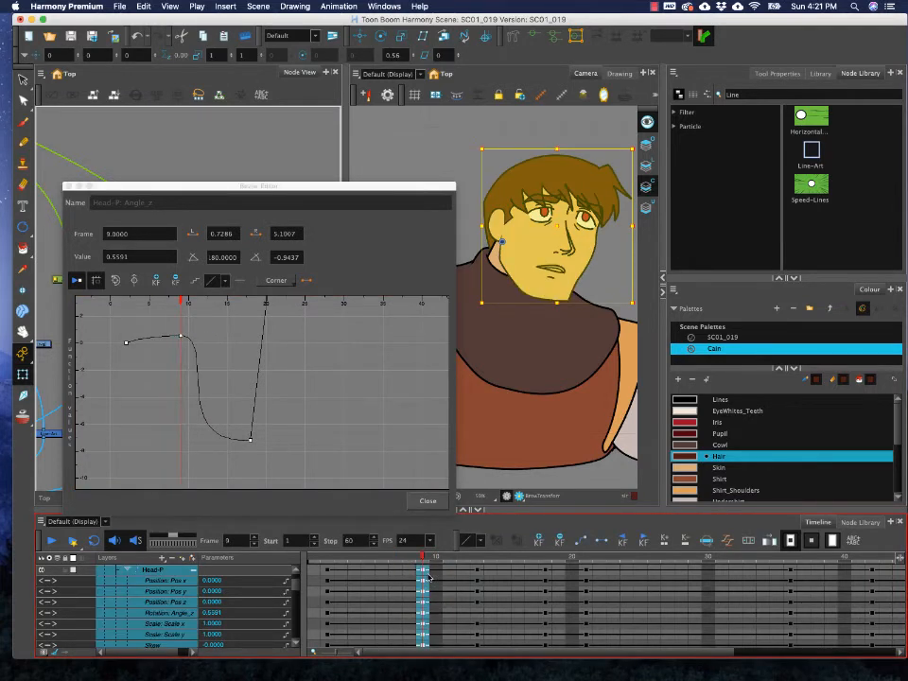
left_click(181, 336)
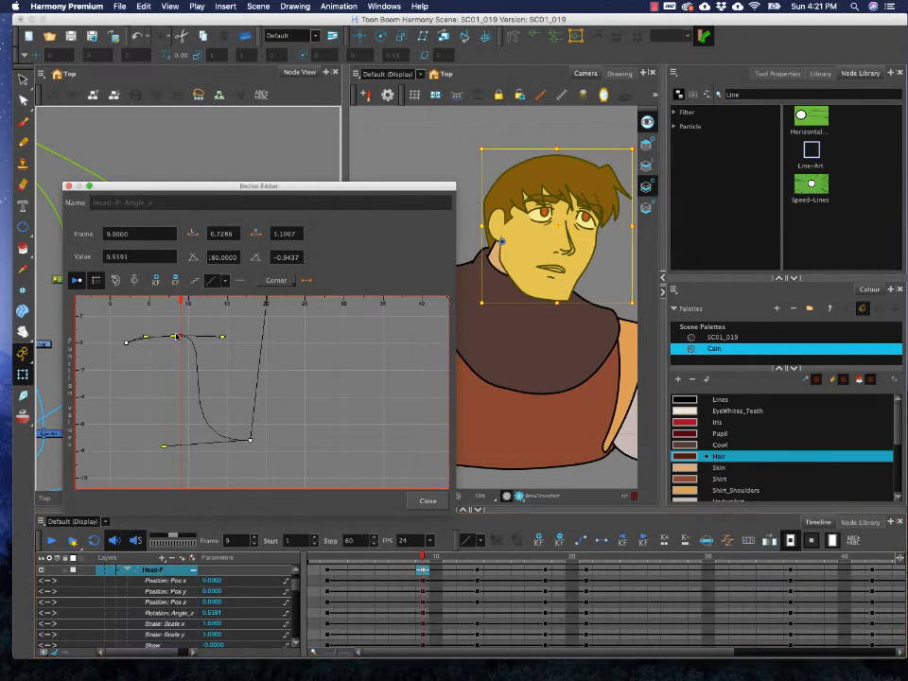
- Raise the frame 9 point of the Angle_z curve to about 0.81 and angle the frame 2 and 9 handles into a rounded crest
left_click_drag(181, 337, 165, 328)
left_click_drag(220, 335, 220, 364)
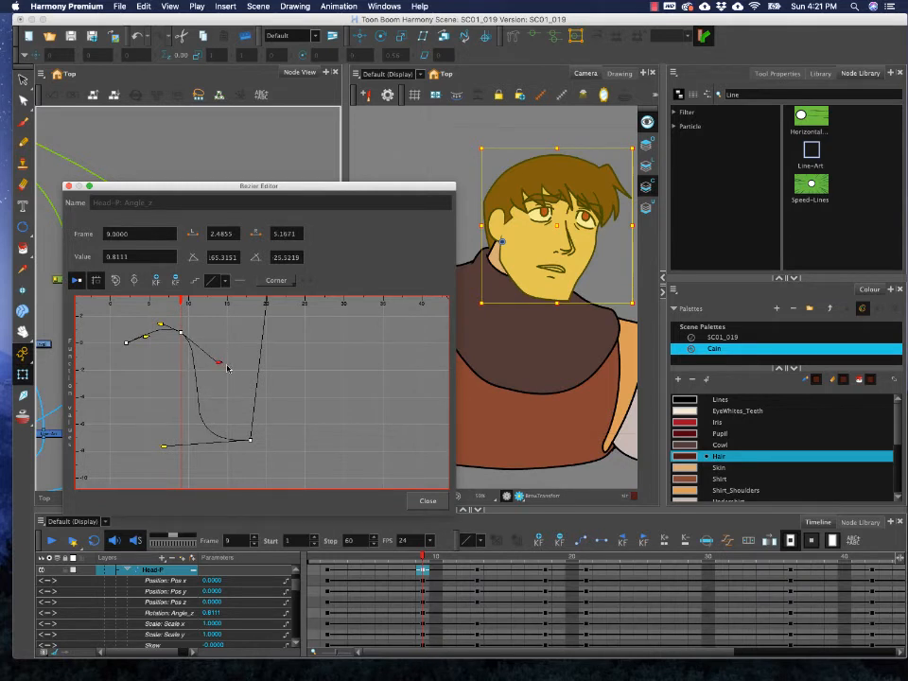
left_click(308, 563)
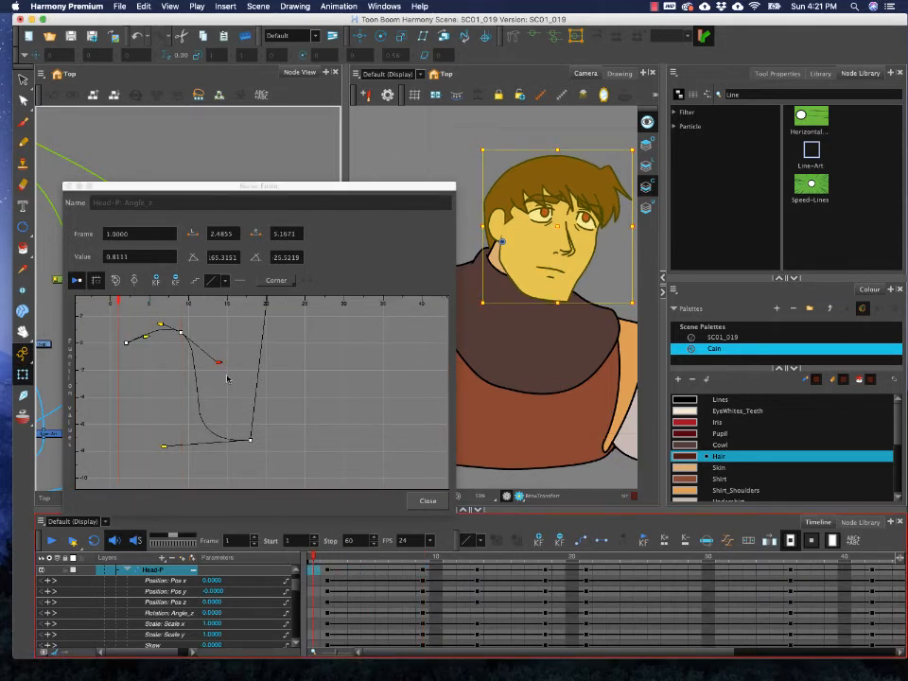
left_click(144, 335)
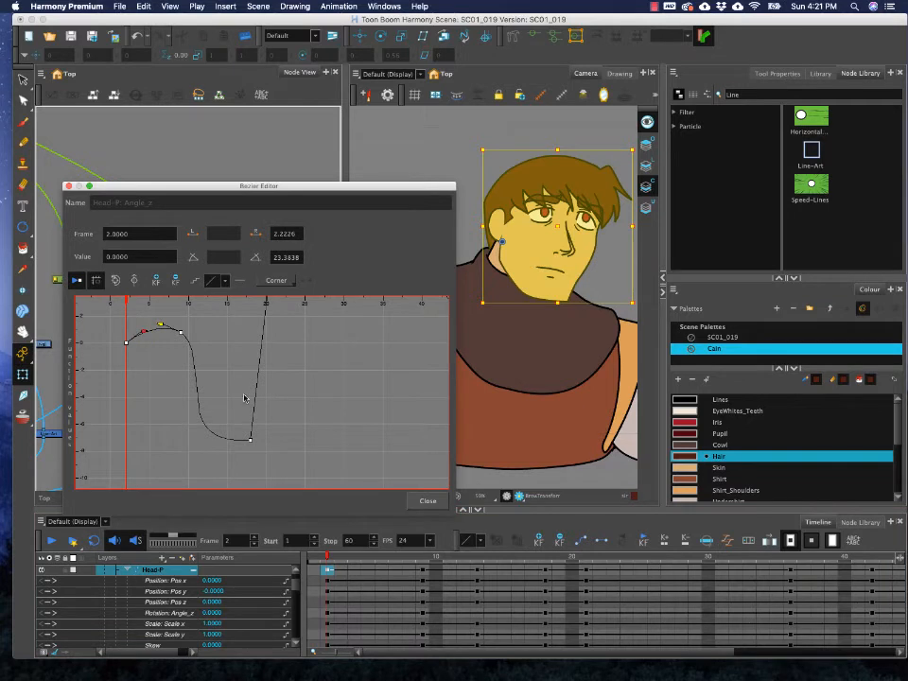
- Move the frame 13 Head-P keyframe with all its parameters to frame 15
left_click_drag(340, 568, 464, 576)
scroll(475, 580, "up", 2)
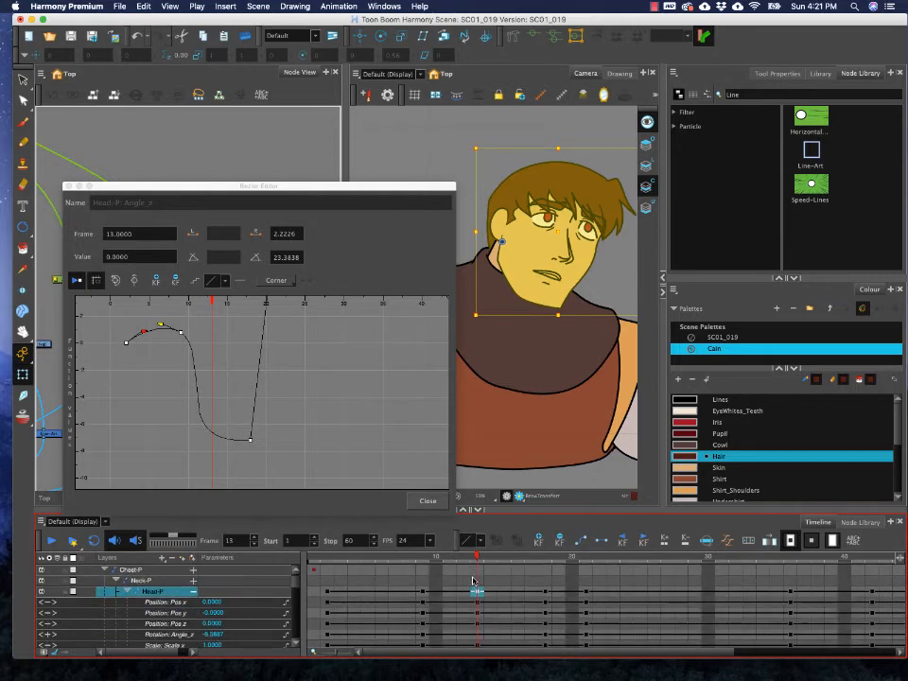
scroll(477, 581, "down", 5)
left_click(479, 615, "shift")
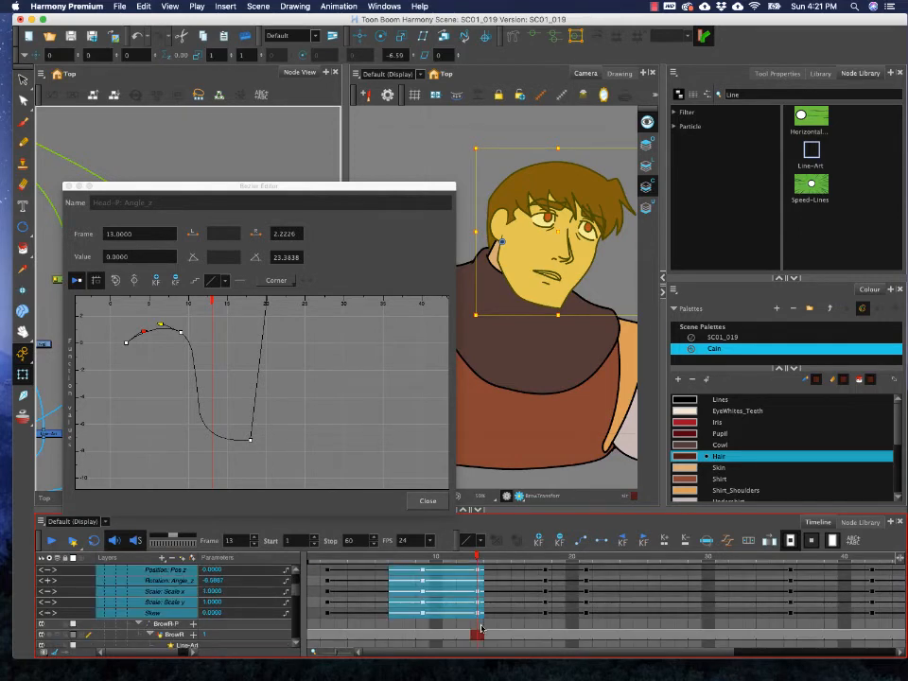
left_click(478, 624)
scroll(481, 608, "up", 5)
left_click(478, 593)
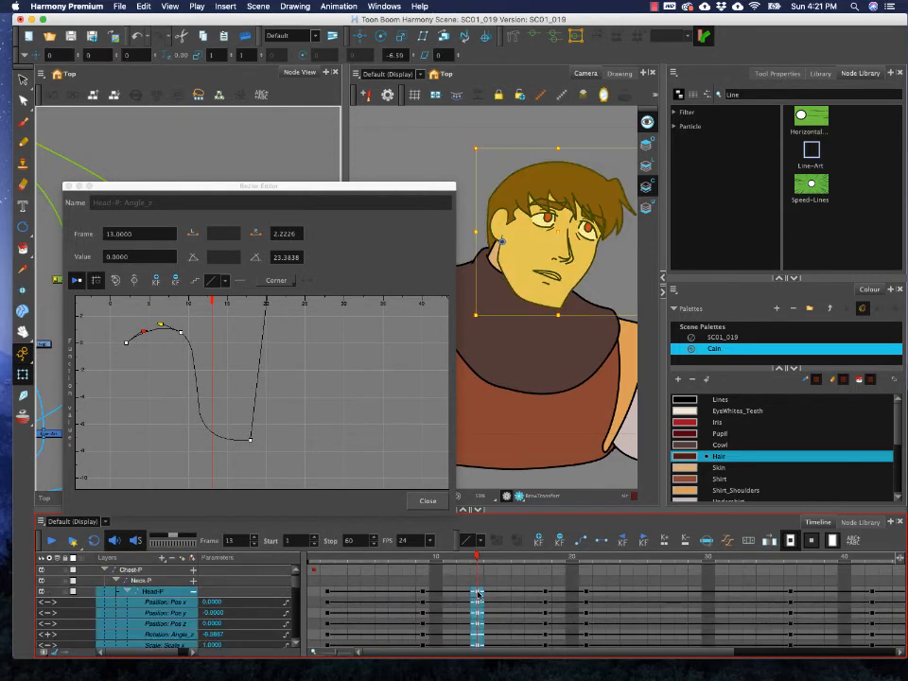
left_click_drag(477, 593, 505, 593)
- Move the frame 9 Head-P keyframe with all its parameters to frame 11
left_click(424, 593)
scroll(425, 588, "up", 1)
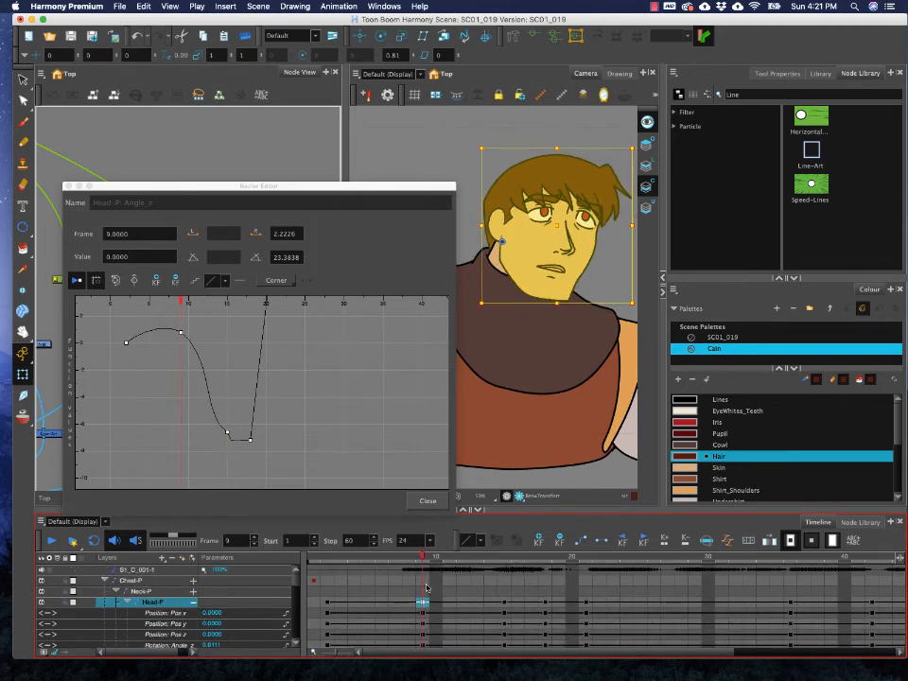
key(".")
key(".")
key(".")
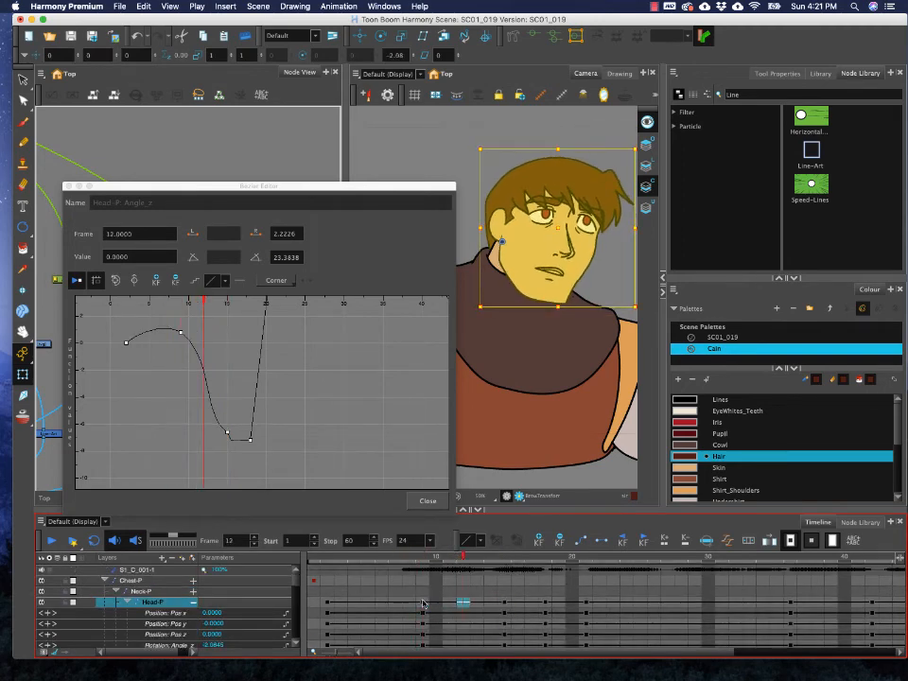
left_click(424, 602)
scroll(426, 603, "down", 2)
left_click_drag(423, 627, 449, 569)
- Scrub through the head rise and move the frame 21 Head-P keyframe with all its parameters to frame 30
left_click_drag(393, 557, 587, 558)
left_click(603, 601)
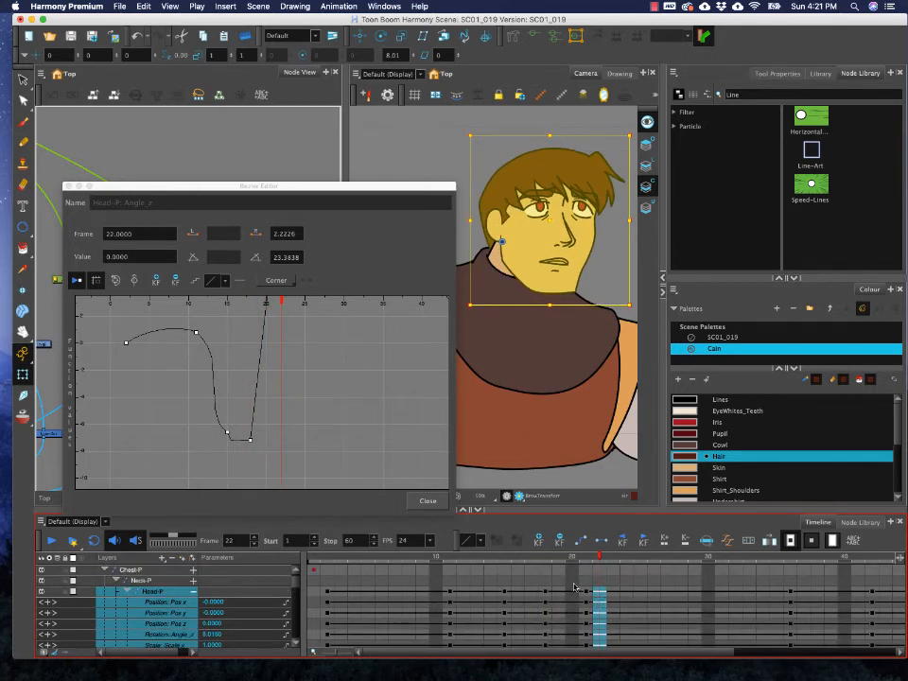
scroll(545, 584, "up", 1)
left_click_drag(499, 556, 586, 556)
scroll(599, 613, "down", 4)
scroll(599, 613, "down", 2)
left_click_drag(599, 613, 710, 620)
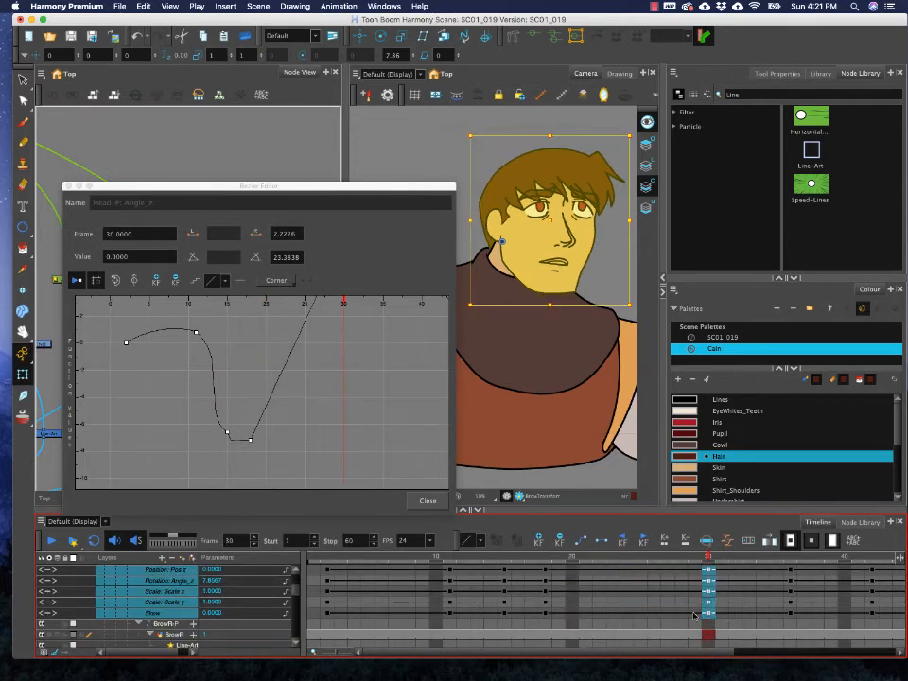
- Scrub toward the end of the shot and play it back from frame 1 to check the retimed head motion
left_click_drag(557, 558, 612, 558)
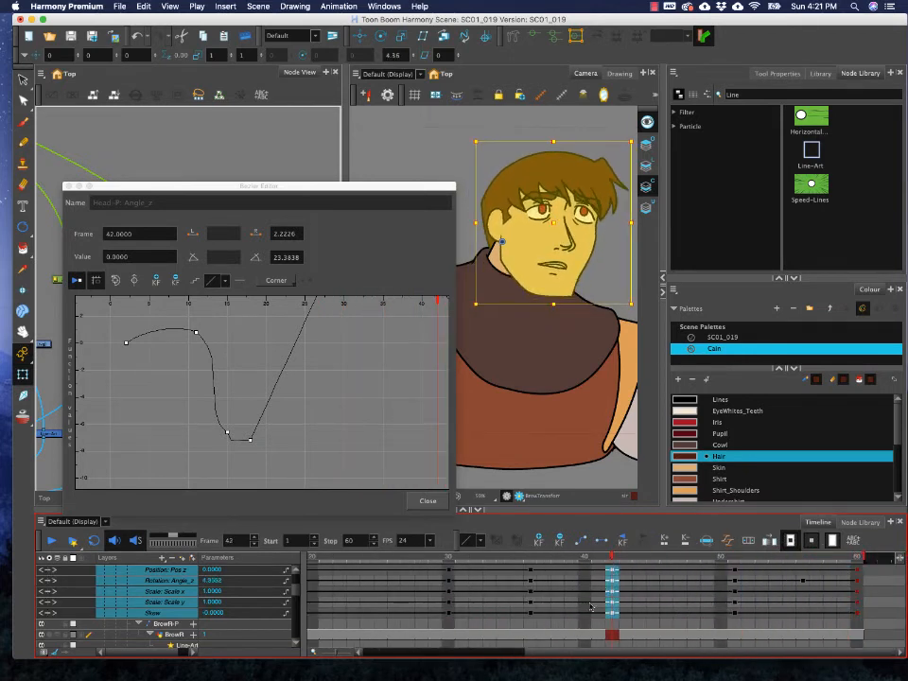
left_click_drag(571, 654, 331, 635)
left_click(315, 558)
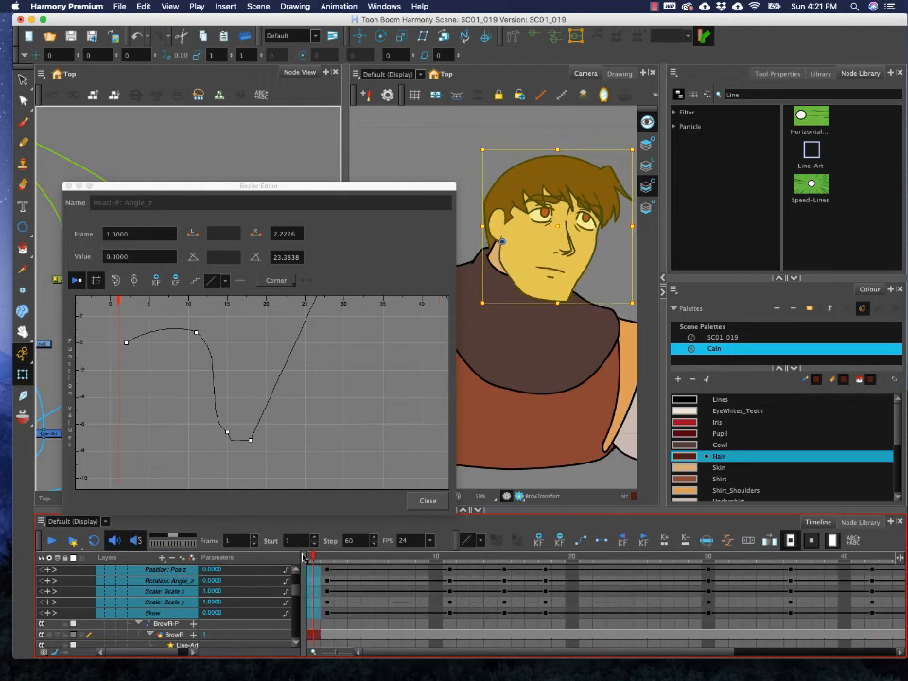
left_click(51, 541)
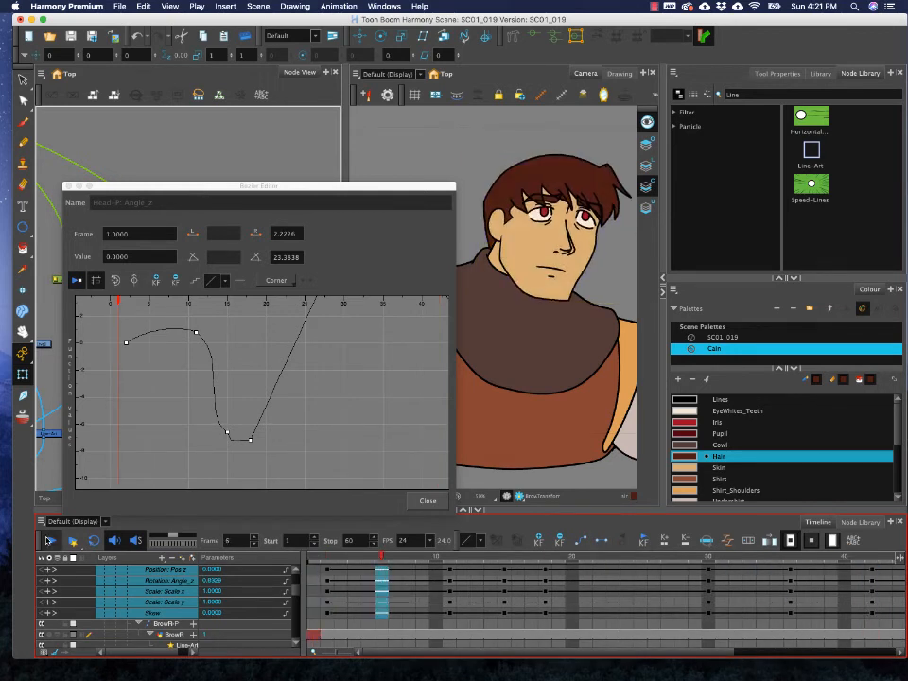
left_click(50, 541)
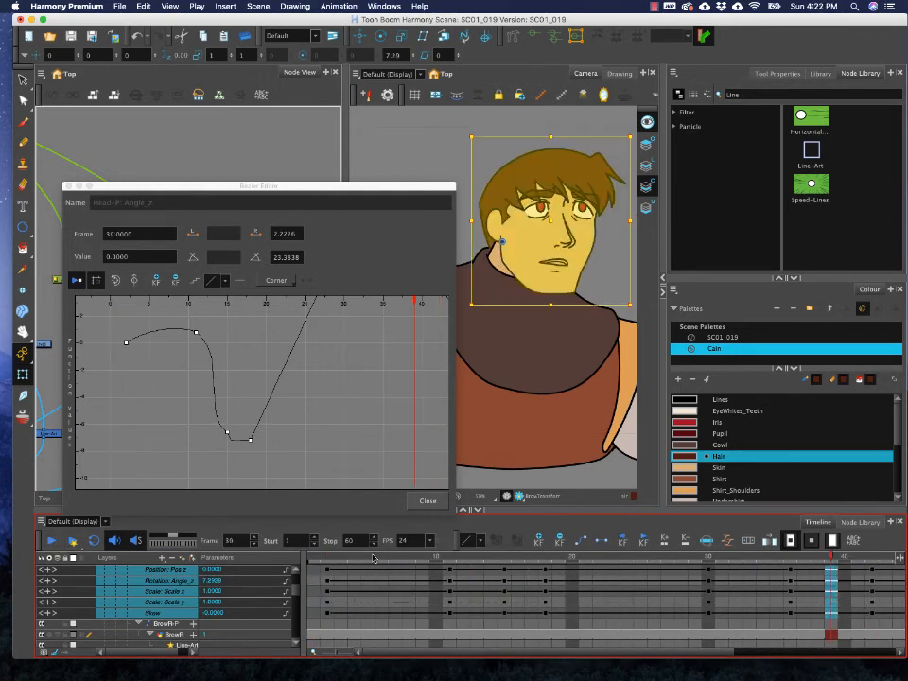
- Delete the frame 51 point from the Angle_z curve
left_click(354, 557)
scroll(283, 402, "down", 3)
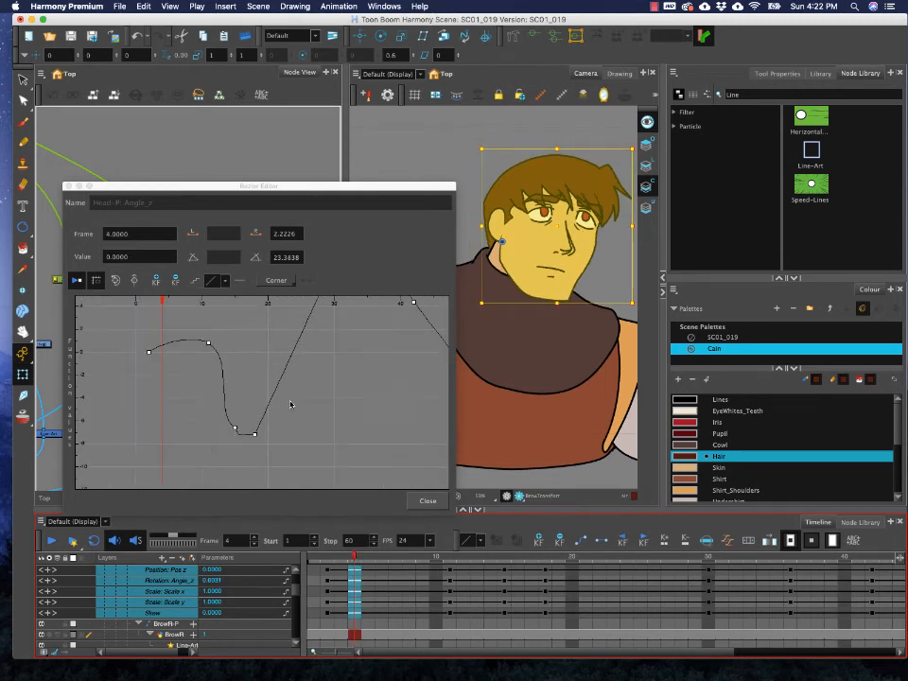
left_click(347, 411)
left_click_drag(352, 372, 295, 455)
left_click(295, 455)
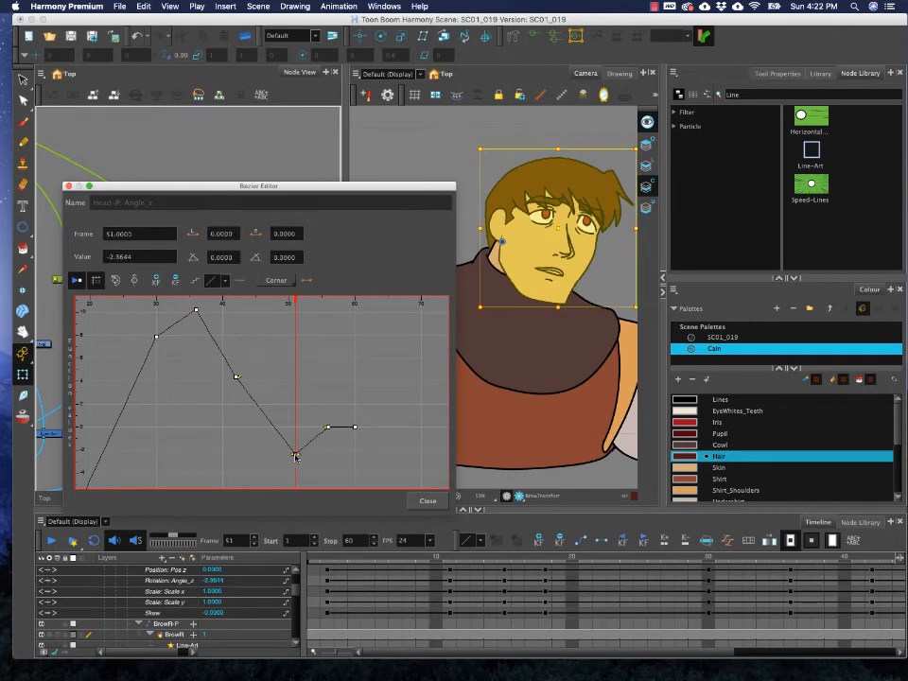
key("Delete")
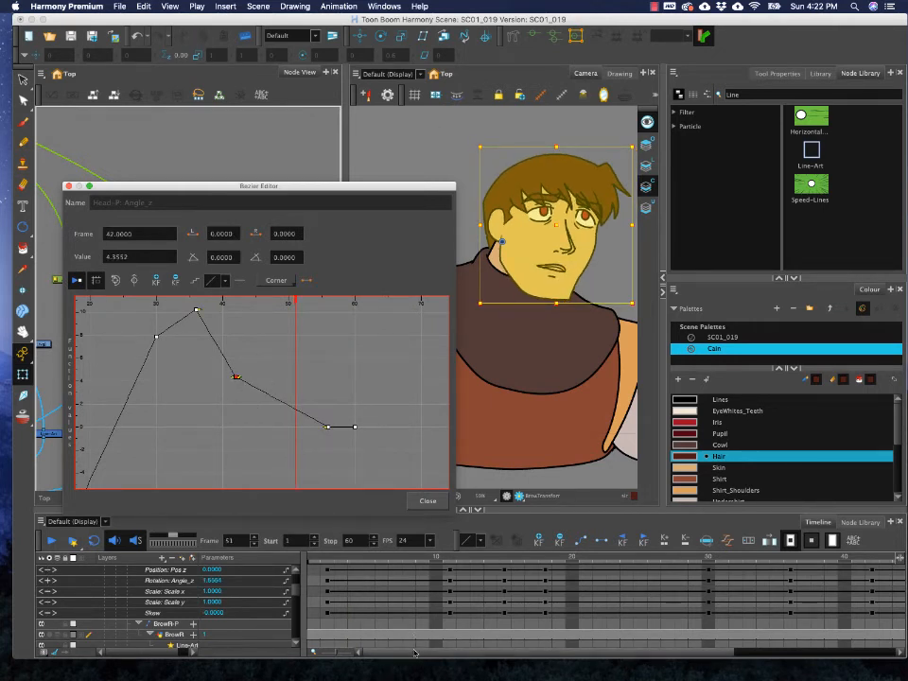
- Play the shot from frame 1 to review the simplified head rotation
left_click_drag(421, 652, 652, 668)
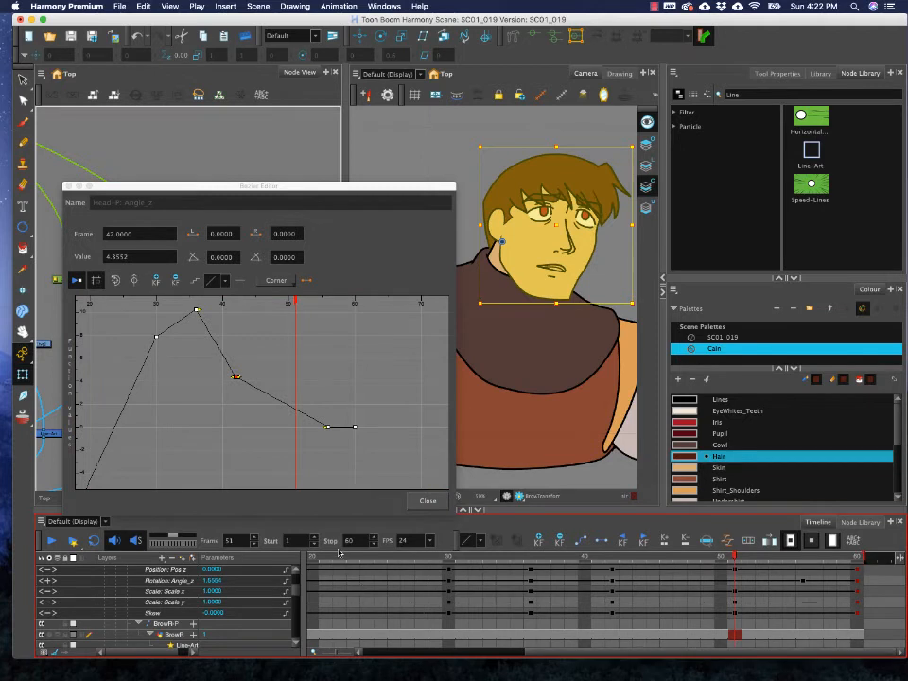
left_click_drag(336, 556, 76, 556)
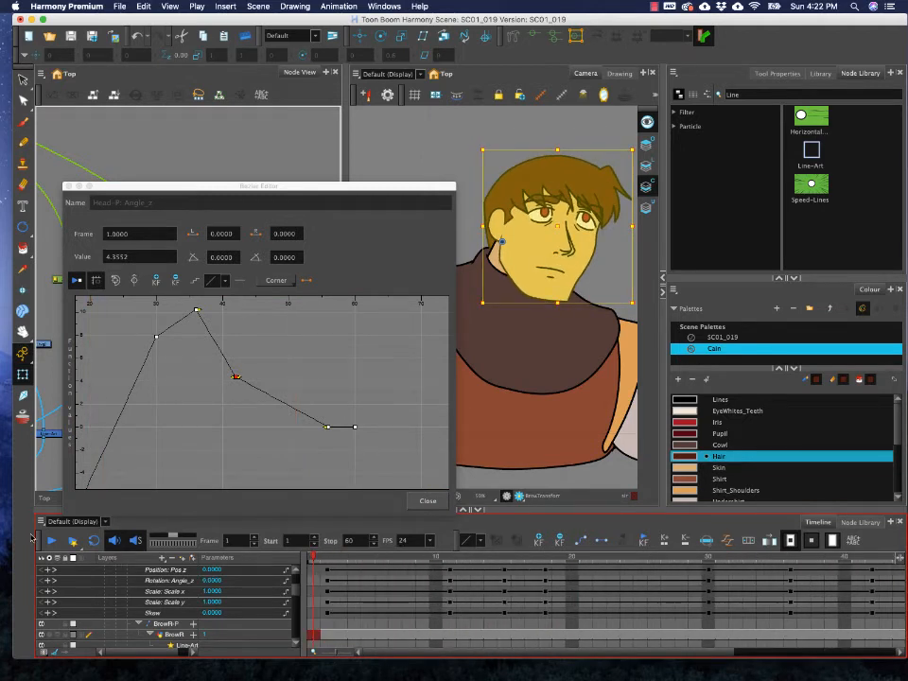
left_click(51, 541)
left_click(51, 542)
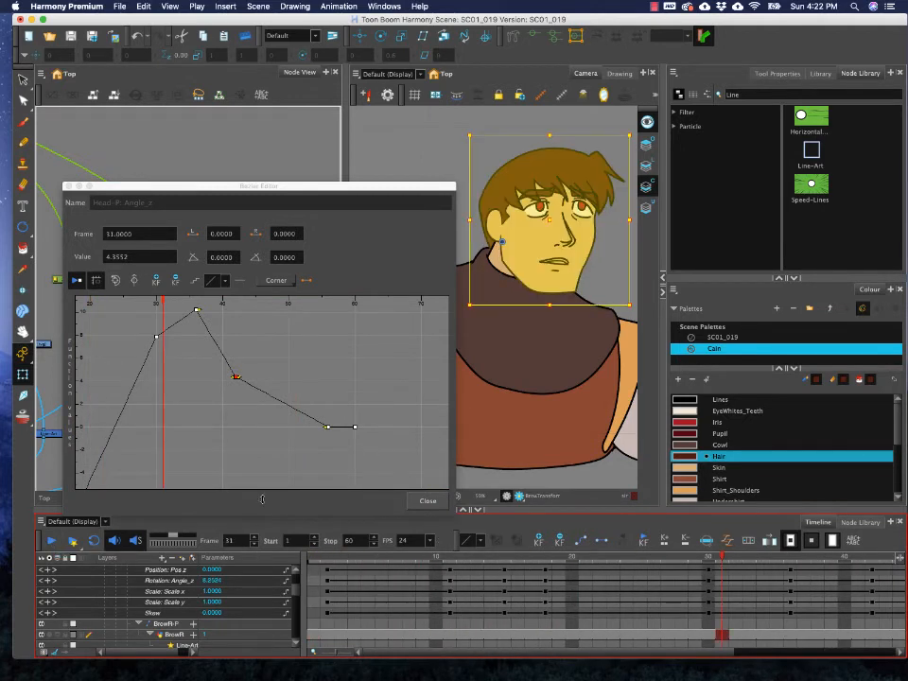
- Delete the frame 11 point from the Angle_z curve
scroll(197, 403, "down", 2)
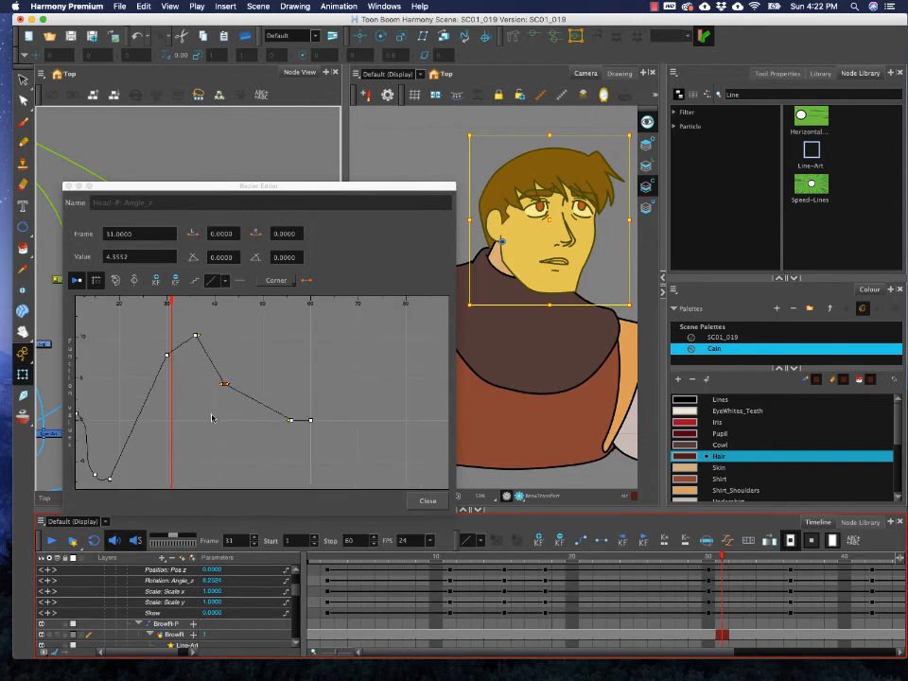
left_click(213, 415)
left_click_drag(192, 420, 439, 387)
left_click_drag(244, 384, 204, 391)
key("2")
key("2")
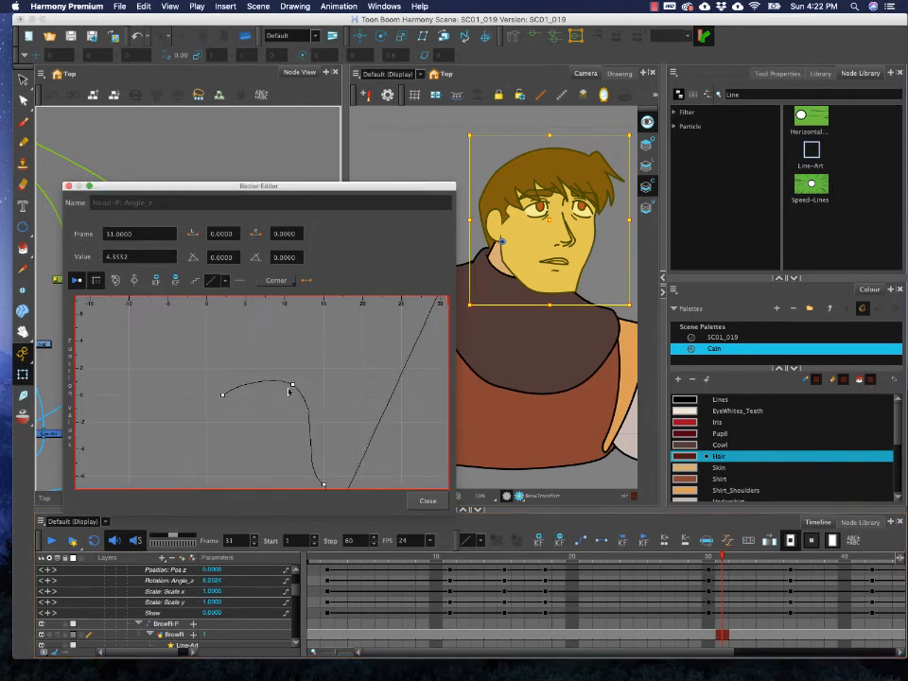
left_click(292, 386)
key("Delete")
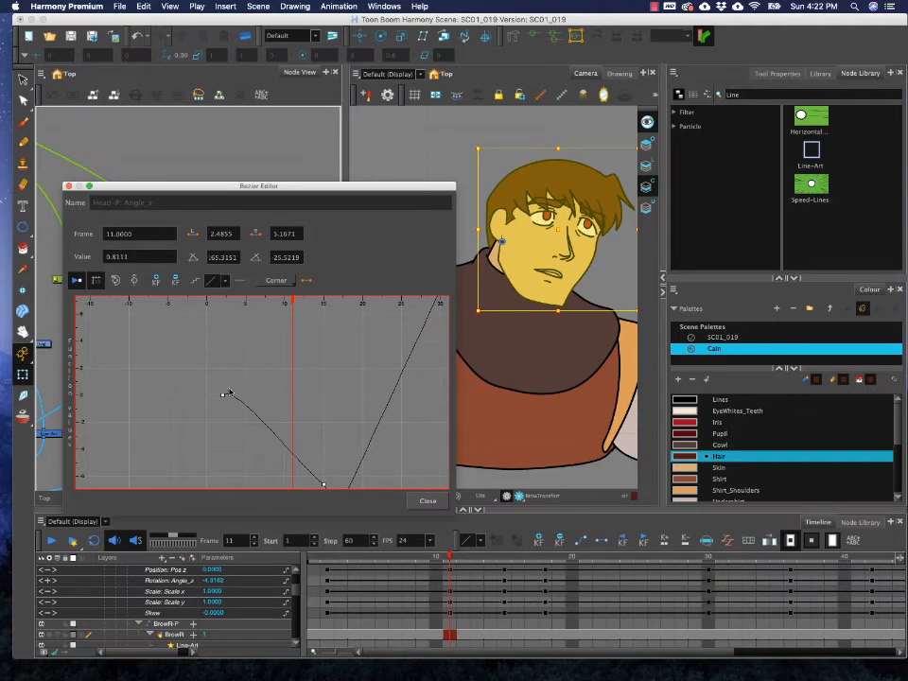
- Stretch frame 2's right handle and frame 18's left handle horizontally, the latter to about 12, and scrub through the eased head drop
left_click(223, 394)
left_click_drag(241, 384, 287, 396)
mouse_move(321, 452)
left_mouse_down()
mouse_move(307, 400)
mouse_move(329, 439)
left_mouse_up()
left_click(310, 434)
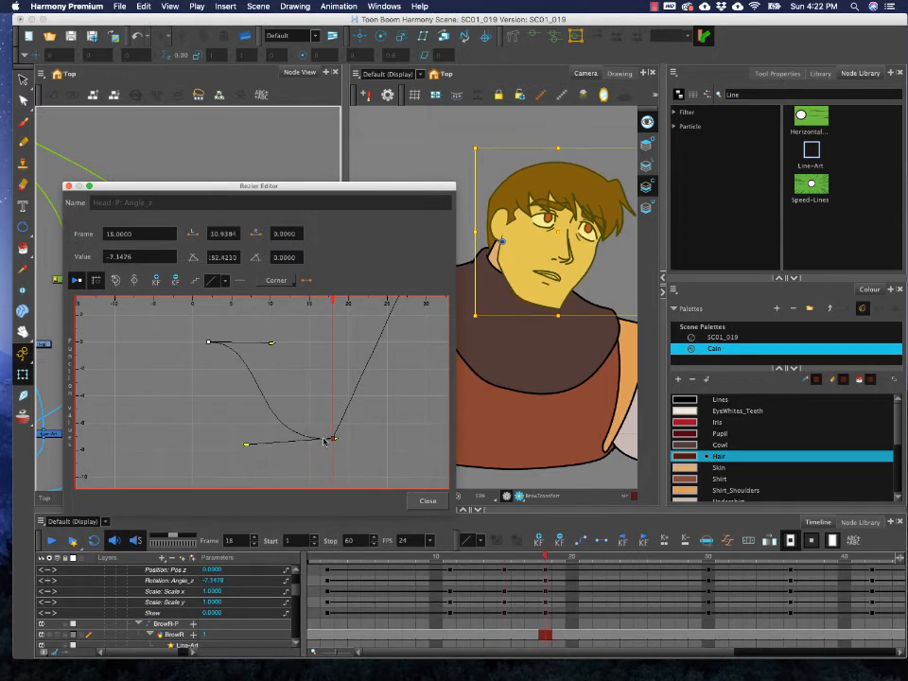
left_click_drag(244, 445, 240, 438)
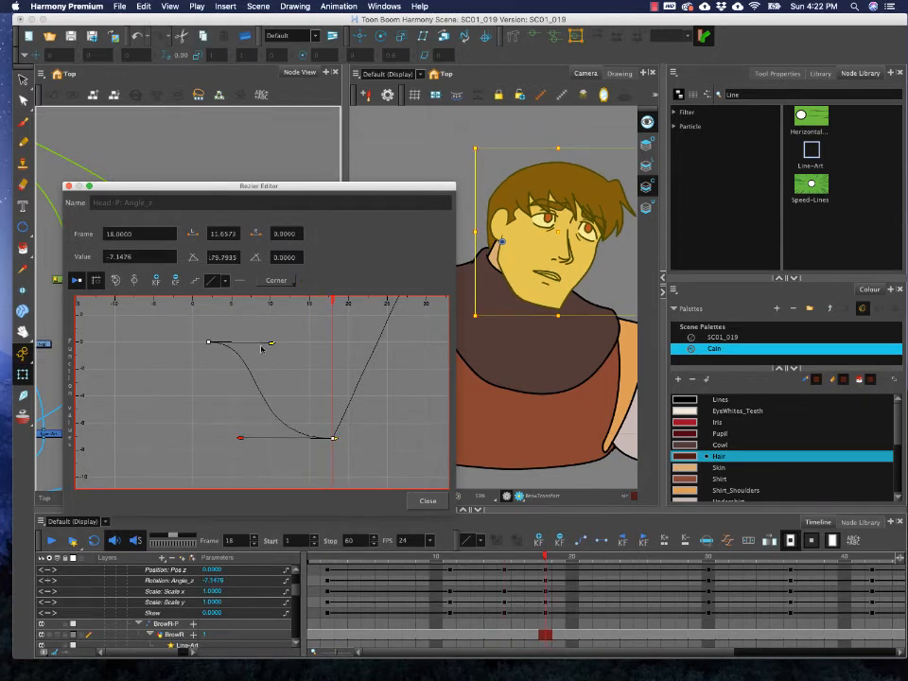
left_click_drag(271, 344, 280, 342)
left_click_drag(246, 444, 243, 445)
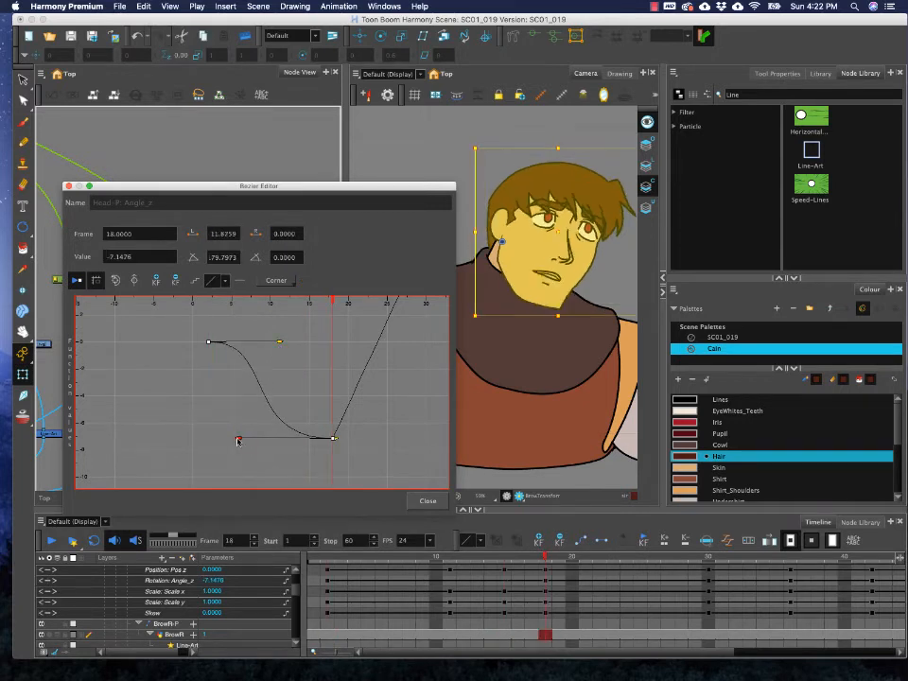
left_click_drag(321, 559, 558, 601)
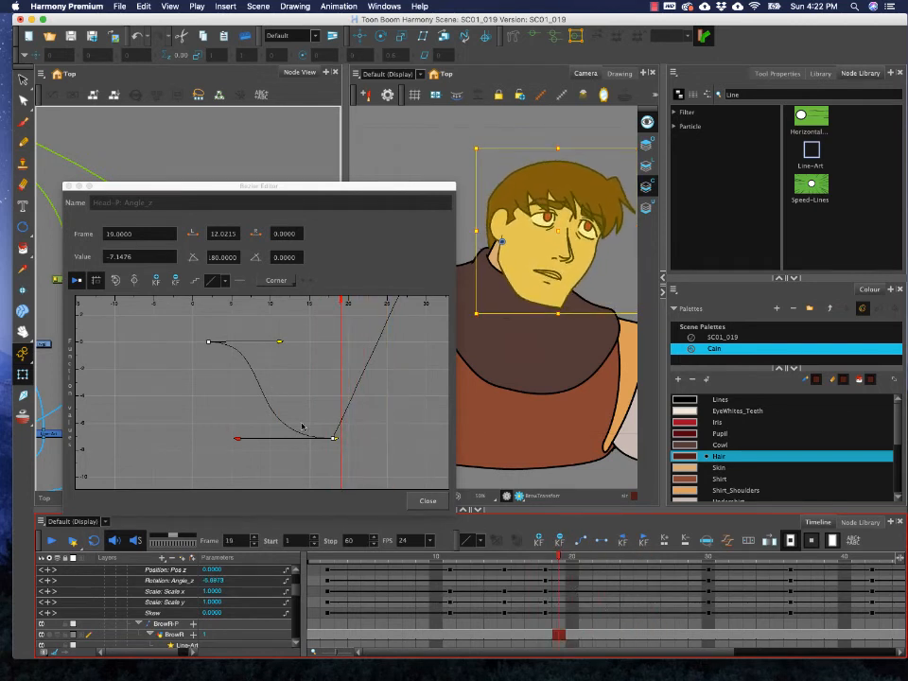
- Extend frame 18's right handle horizontally to about 9.8 and scrub the curve around its low point
left_click_drag(338, 442, 414, 442)
mouse_move(476, 556)
left_mouse_down()
mouse_move(437, 559)
mouse_move(490, 560)
left_mouse_up()
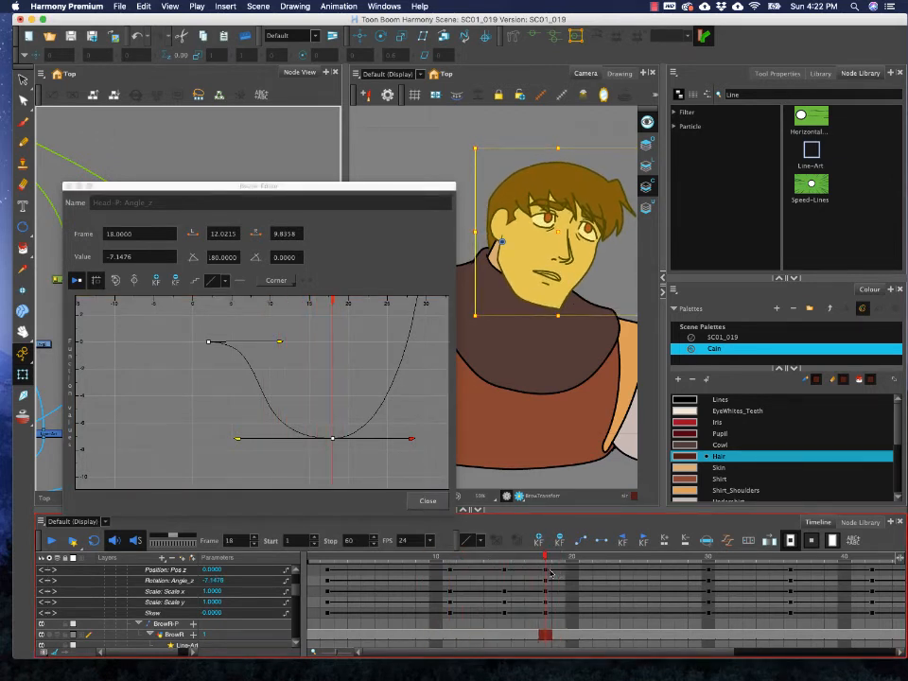
mouse_move(552, 574)
left_mouse_down()
mouse_move(329, 574)
mouse_move(550, 578)
mouse_move(509, 577)
left_mouse_up()
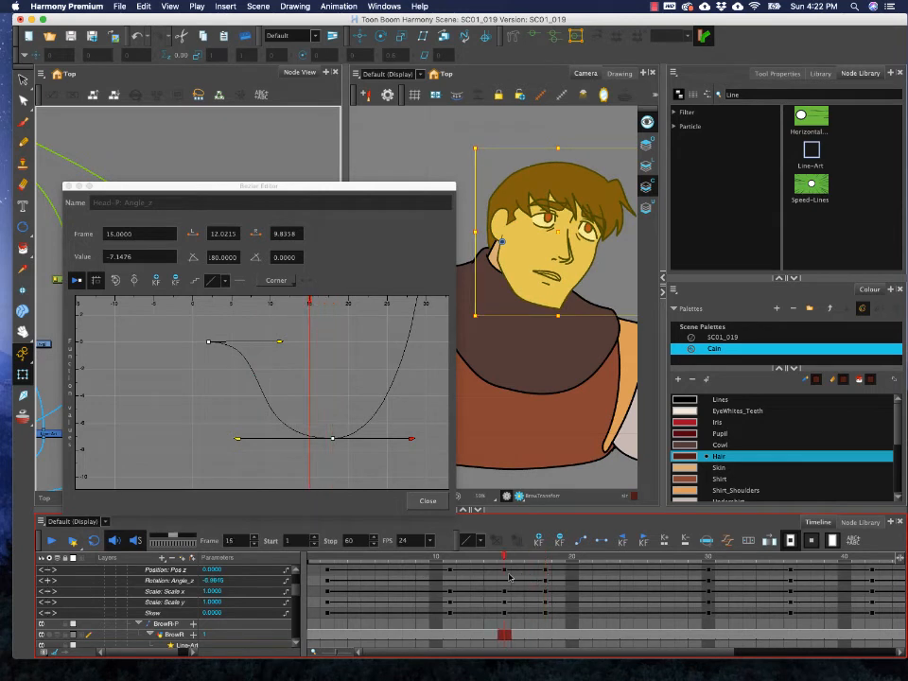
- Delete the frame 15 Head-P keyframe across all its parameters
left_click(333, 441)
left_click(545, 613)
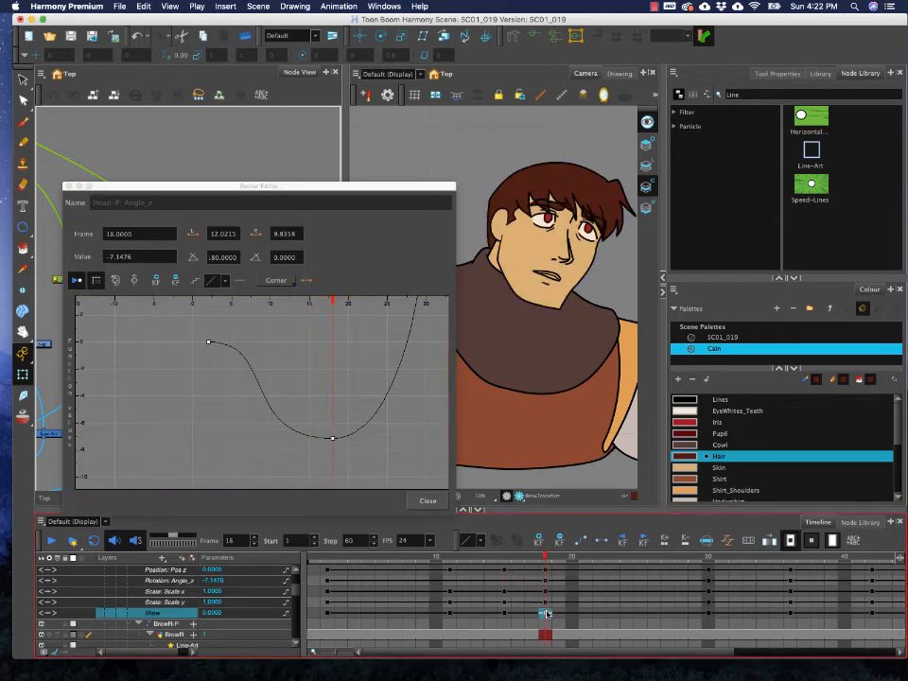
left_click(508, 614)
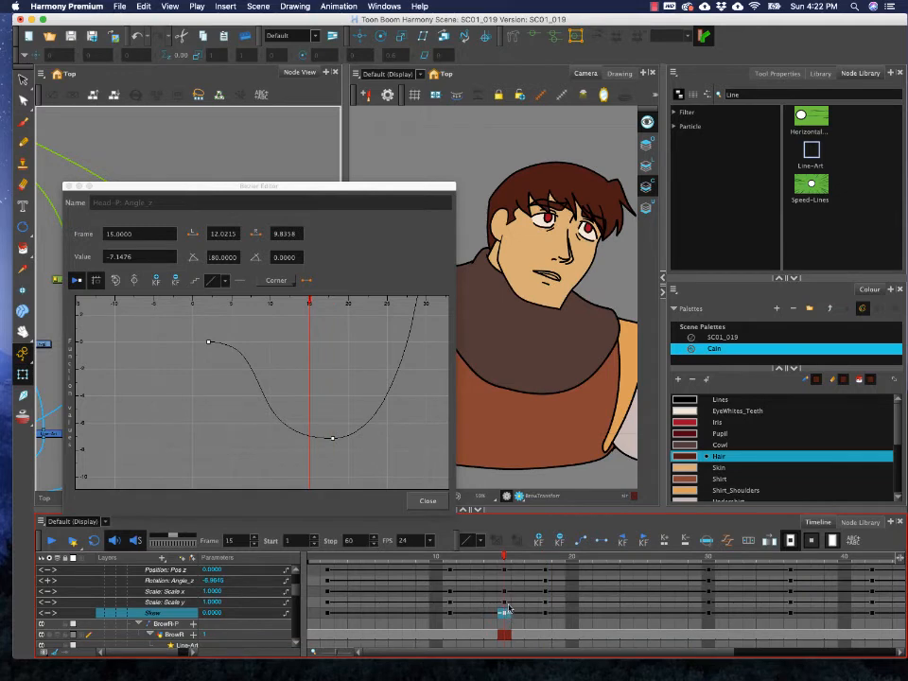
scroll(508, 609, "up", 2)
left_click(504, 581)
right_click(503, 581)
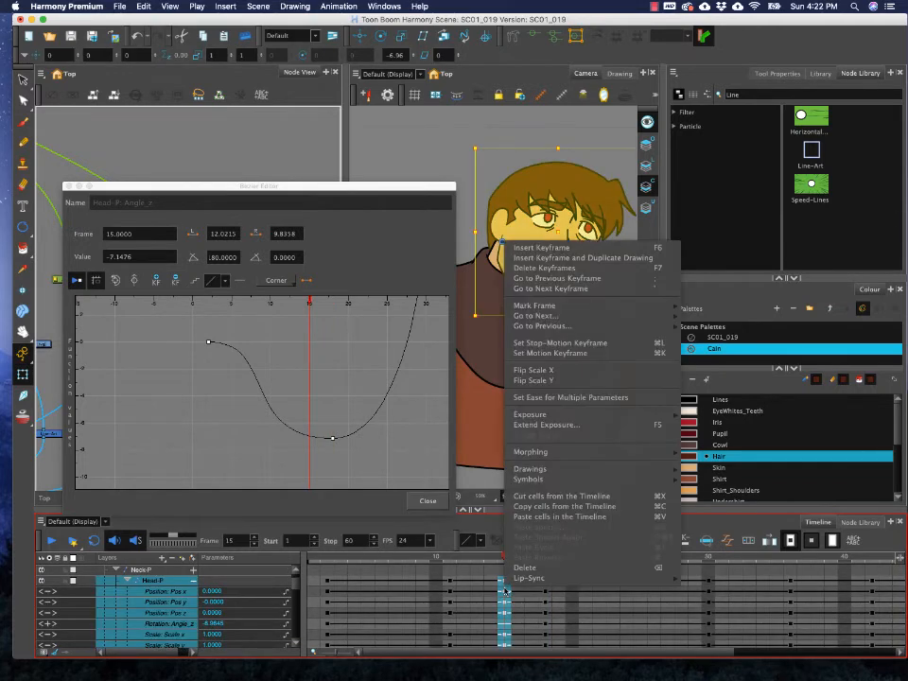
left_click(544, 270)
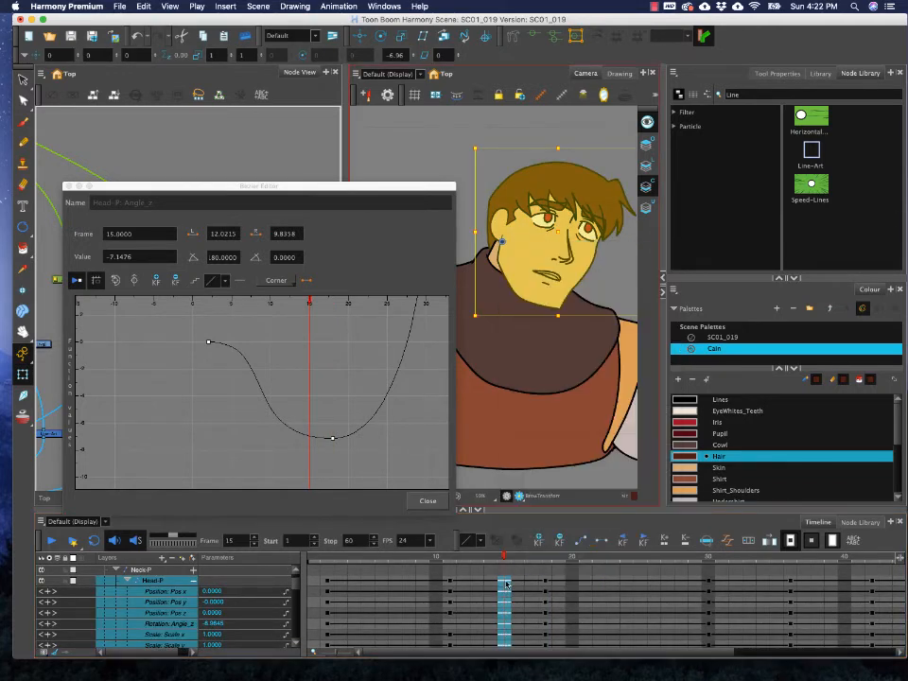
- Delete the remaining Head-P parameter keyframes at frame 11
left_click(449, 591)
scroll(450, 599, "down", 3)
left_click(450, 599, "shift")
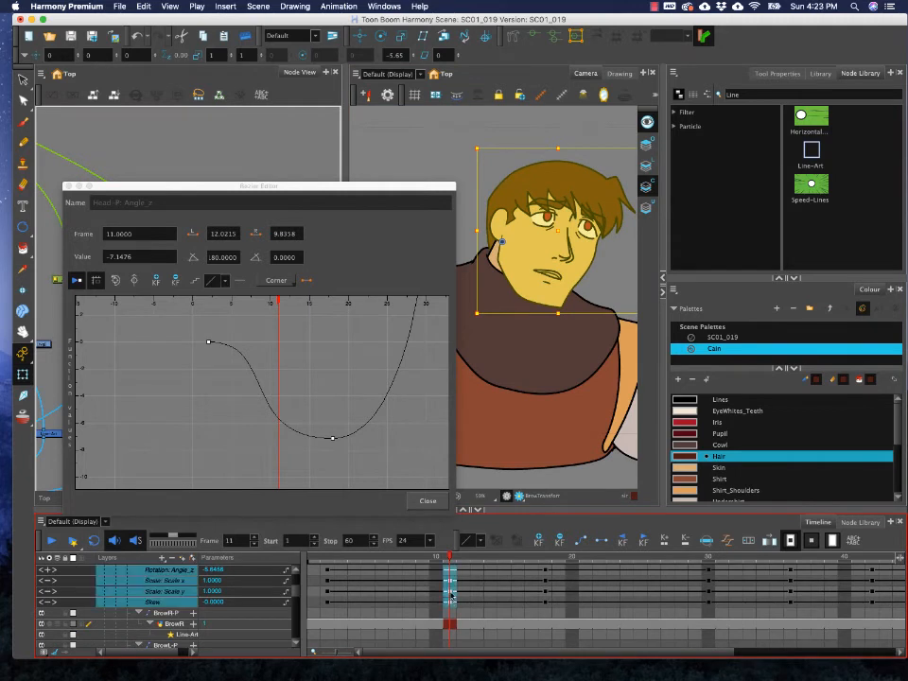
right_click(450, 599)
left_click(452, 546)
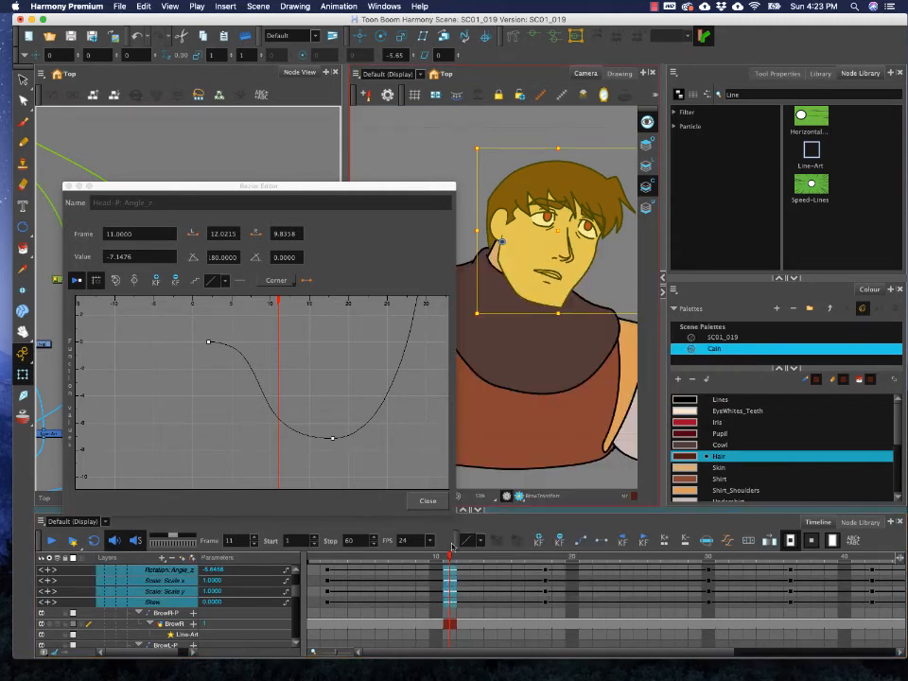
- Delete the frame 30 Angle_z keyframe and stretch frame 36's left handle horizontally to about 15.6
key("comma")
key("comma")
key("comma")
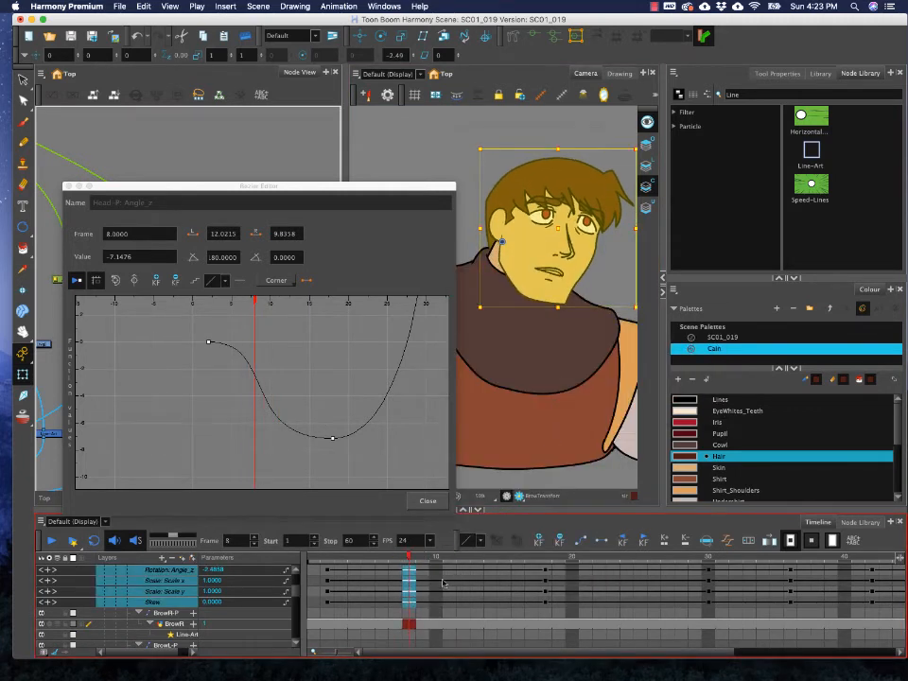
left_click_drag(412, 564, 762, 568)
left_click(371, 354)
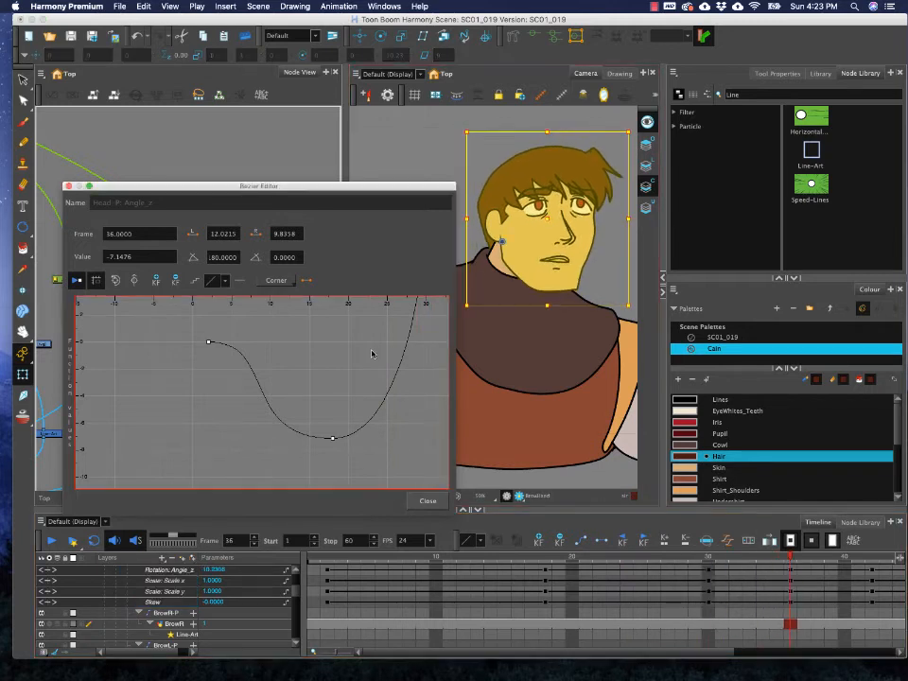
left_click_drag(377, 348, 252, 446)
left_click_drag(320, 393, 294, 430)
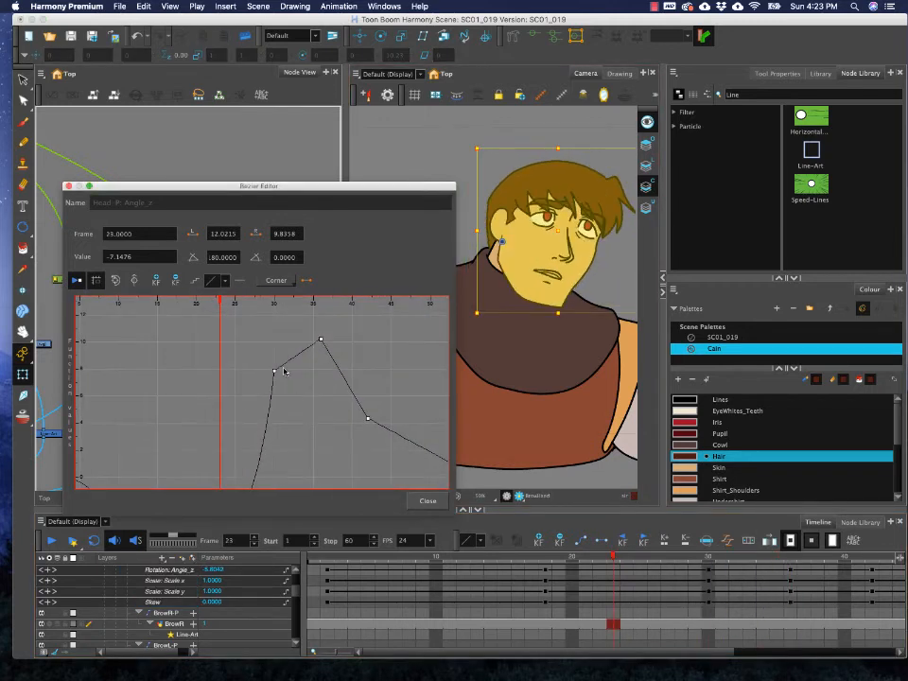
left_click(275, 372)
left_click_drag(275, 372, 205, 339)
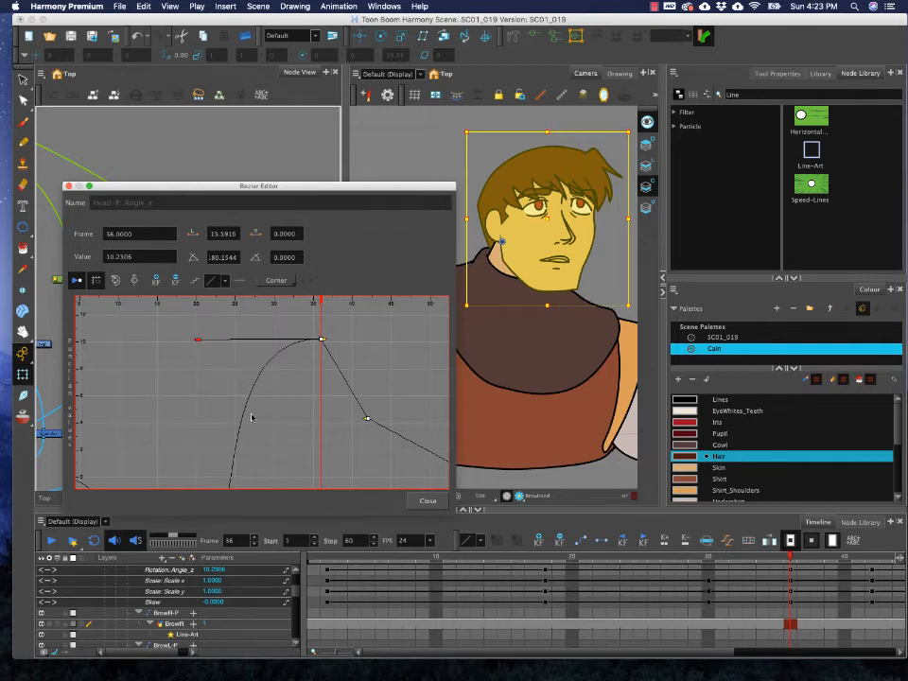
- Play back the head motion and extend frame 36's right handle almost horizontally to about 8.5
scroll(251, 417, "down", 3)
left_click_drag(535, 560, 314, 560)
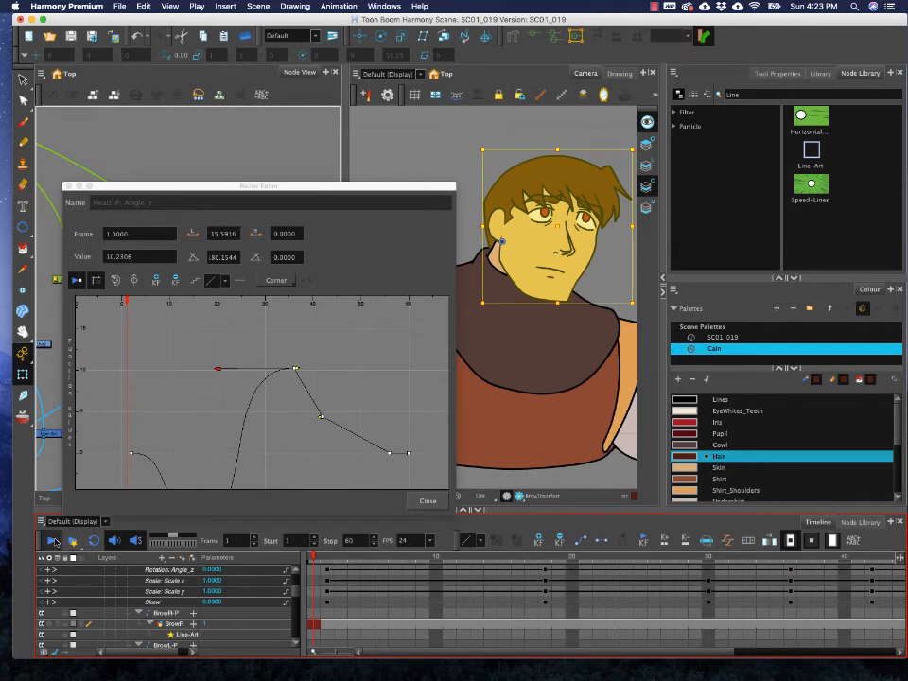
left_click(54, 541)
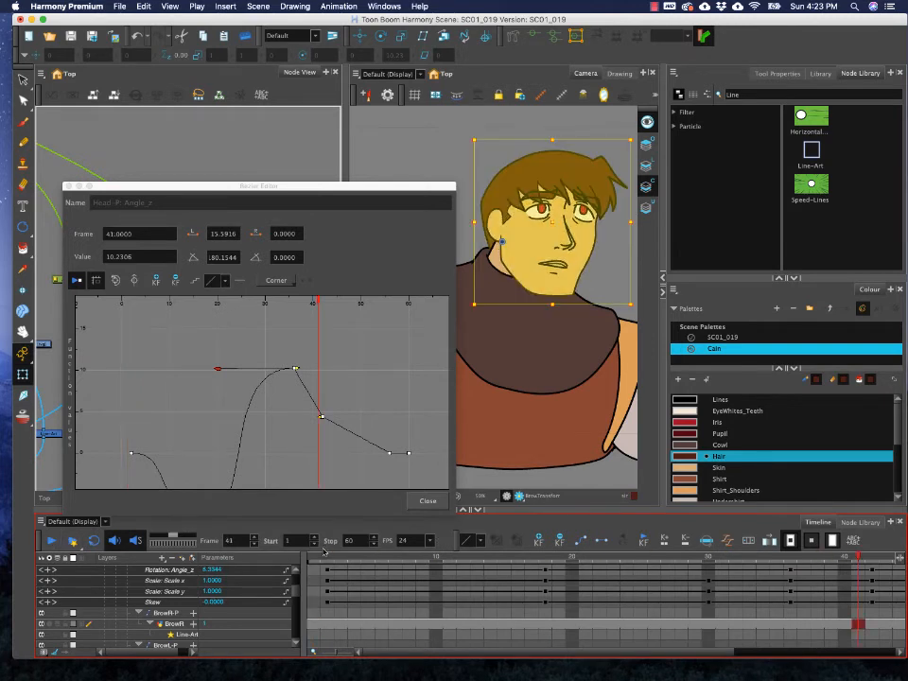
left_click_drag(348, 558, 804, 527)
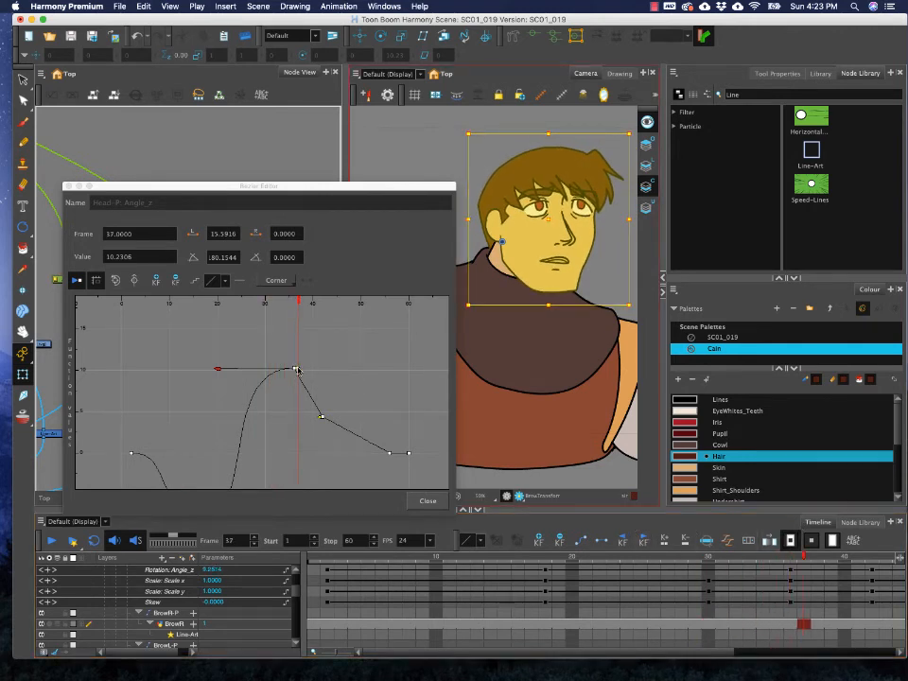
left_click_drag(296, 370, 328, 372)
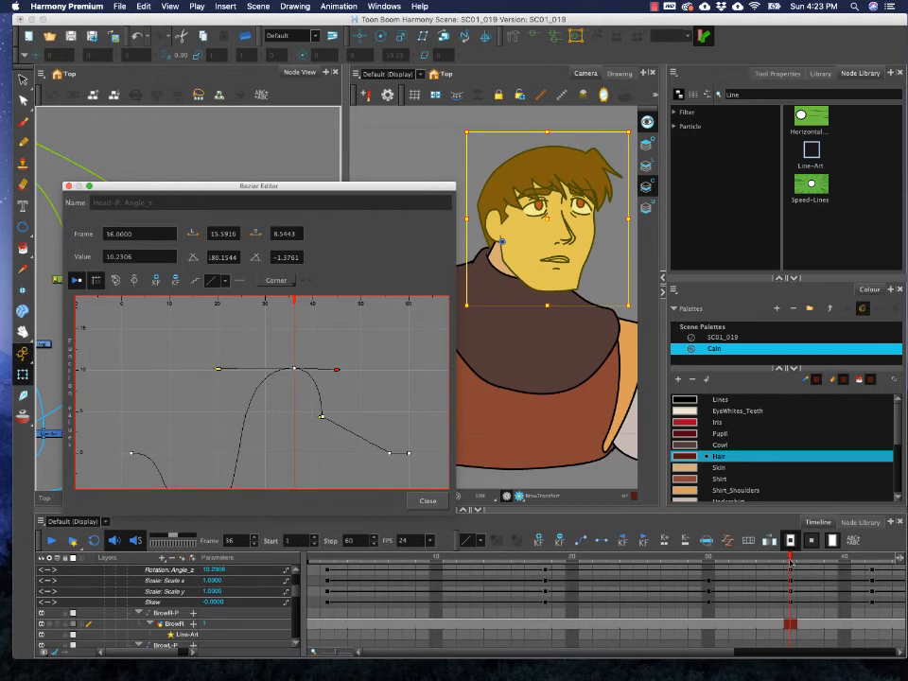
left_click_drag(791, 562, 907, 581)
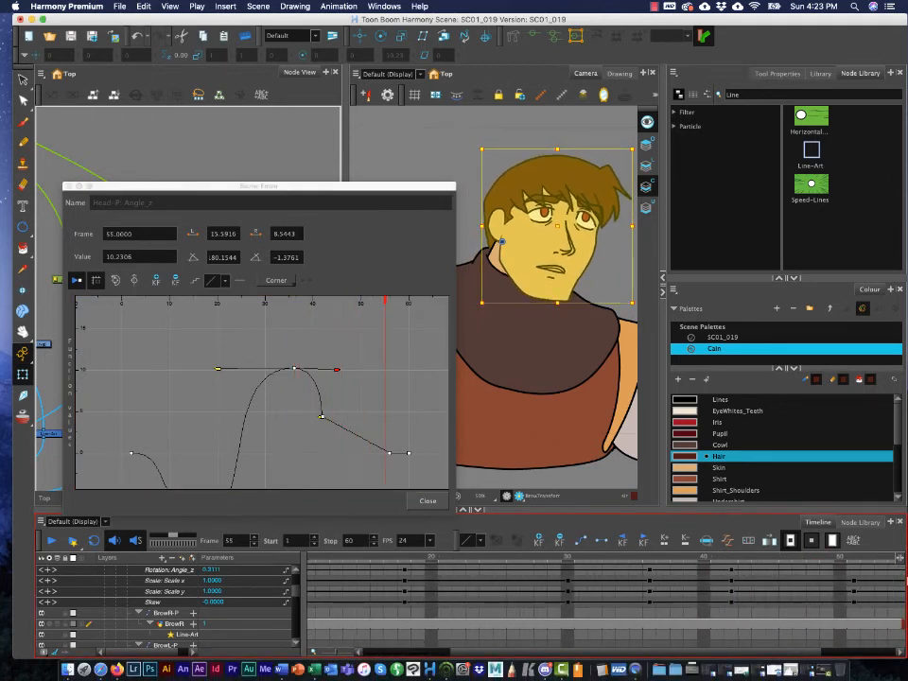
- Pull frame 42's right handle straight down to a length of about 5.2 and play back the shot
left_click(368, 470)
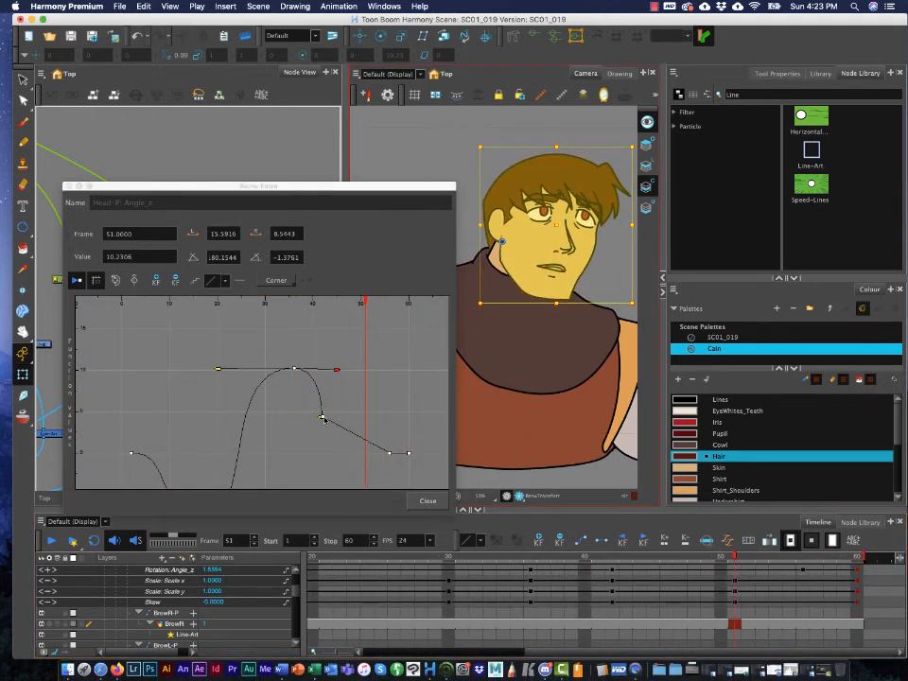
left_click(323, 418)
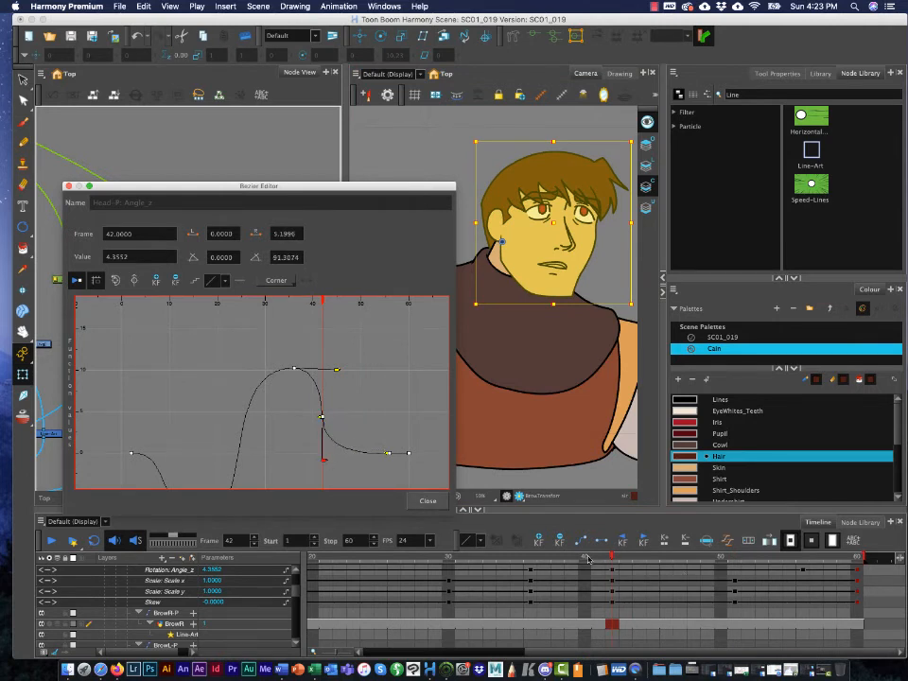
left_click_drag(586, 555, 2, 533)
left_click(52, 542)
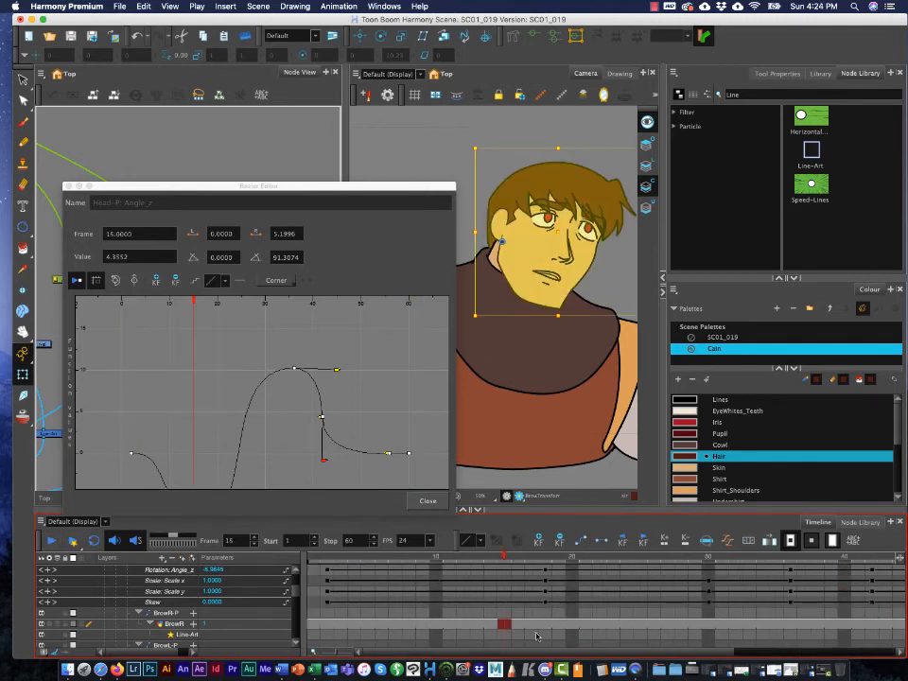
left_click_drag(337, 558, 313, 558)
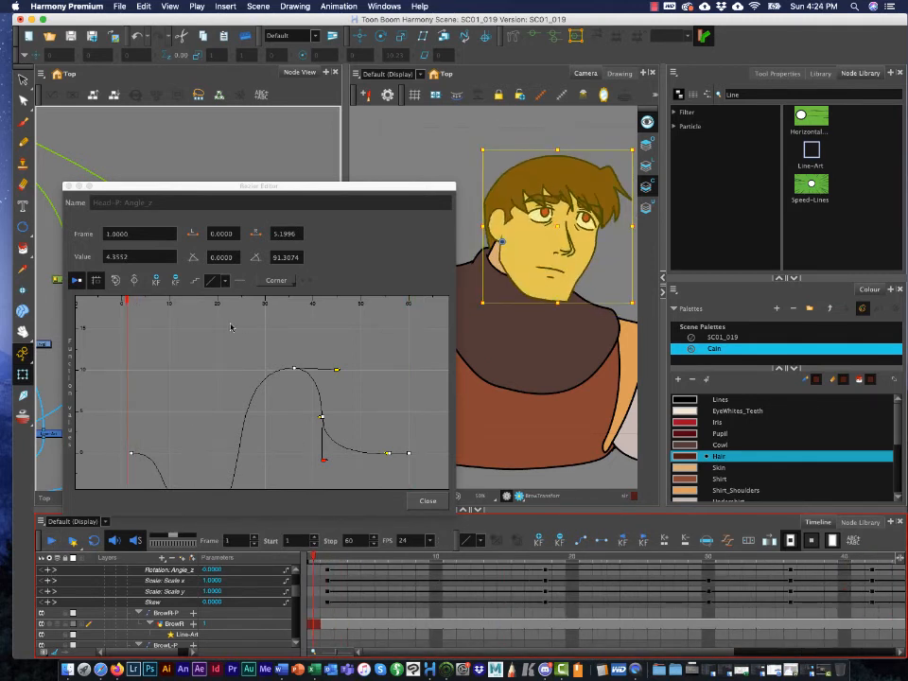
- Move the frame 2 Head-P keyframe across all its parameters to frame 6
scroll(234, 342, "down", 3)
left_click(247, 398)
left_click(248, 378)
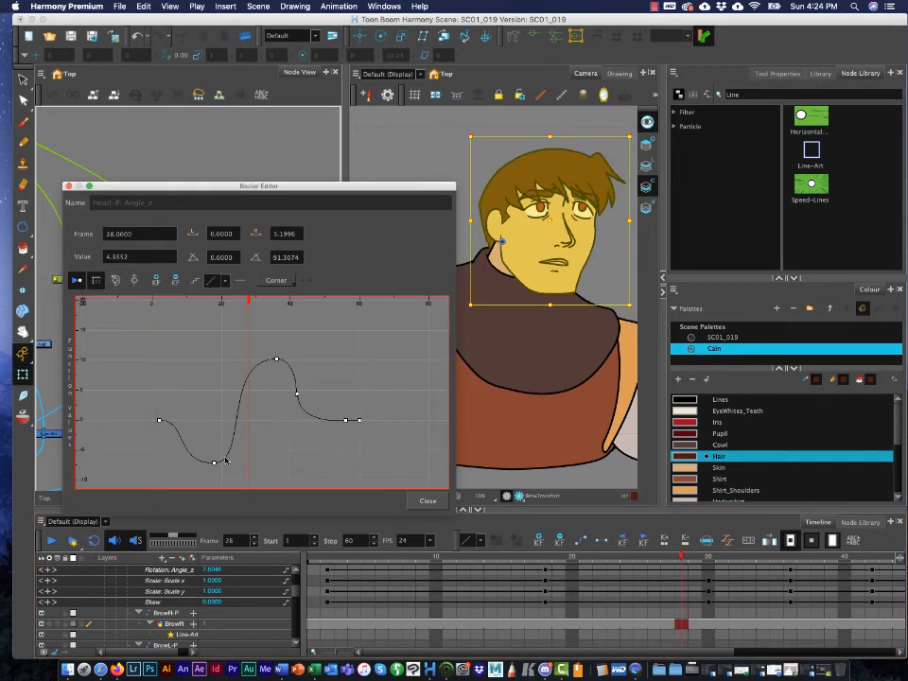
left_click_drag(320, 565, 436, 565)
scroll(416, 579, "up", 2)
scroll(416, 579, "up", 3)
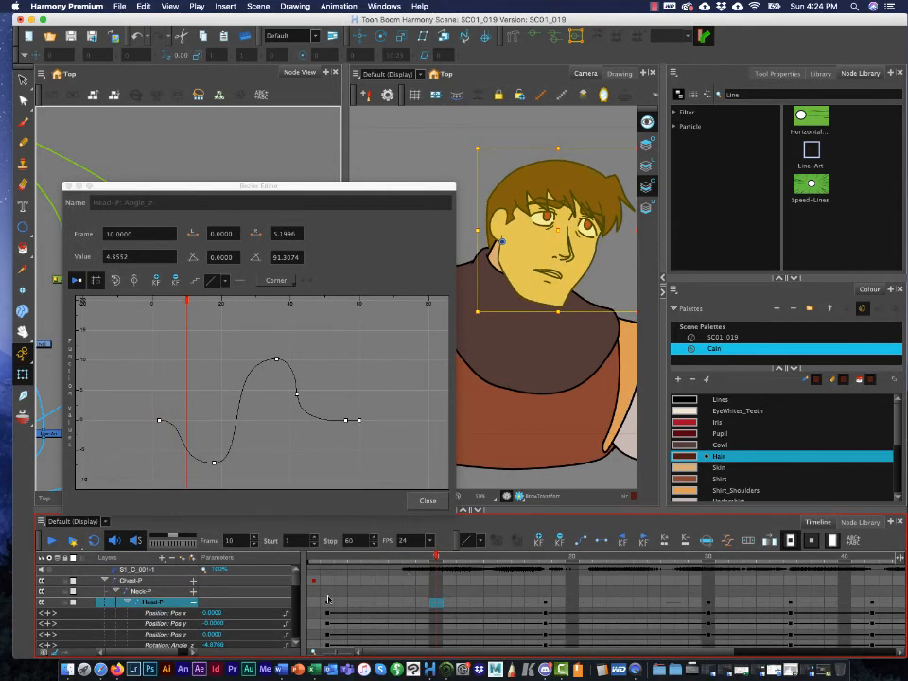
left_click(329, 599)
scroll(329, 602, "down", 4)
left_click(328, 634, "shift")
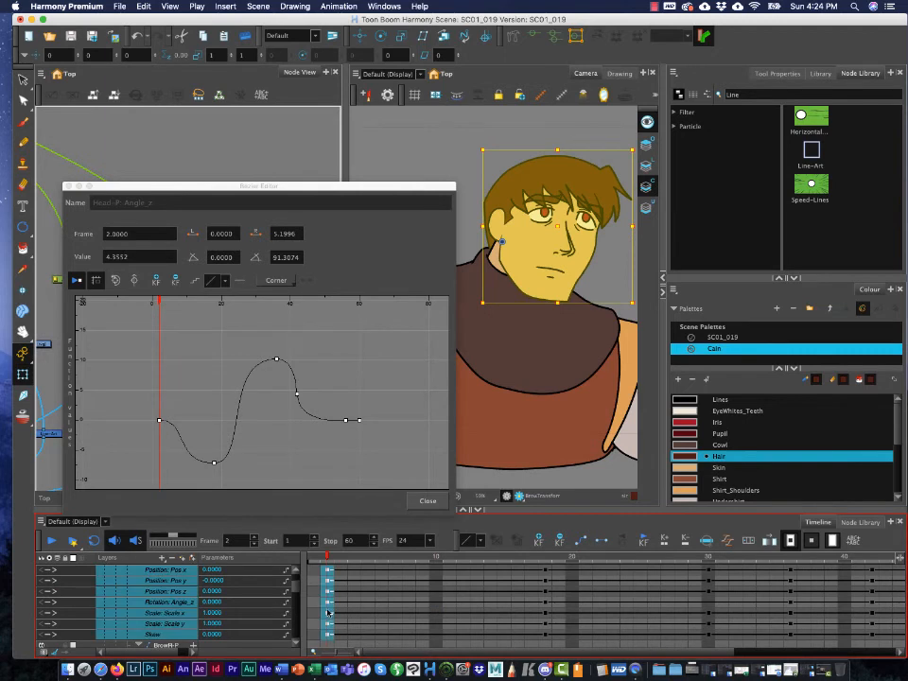
scroll(363, 584, "up", 4)
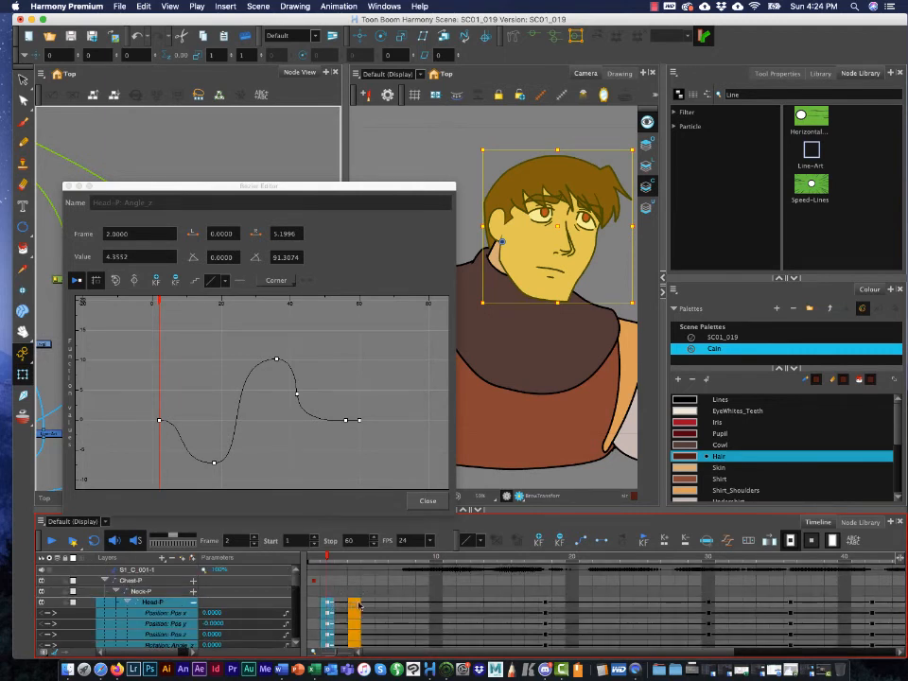
left_click_drag(359, 605, 385, 602)
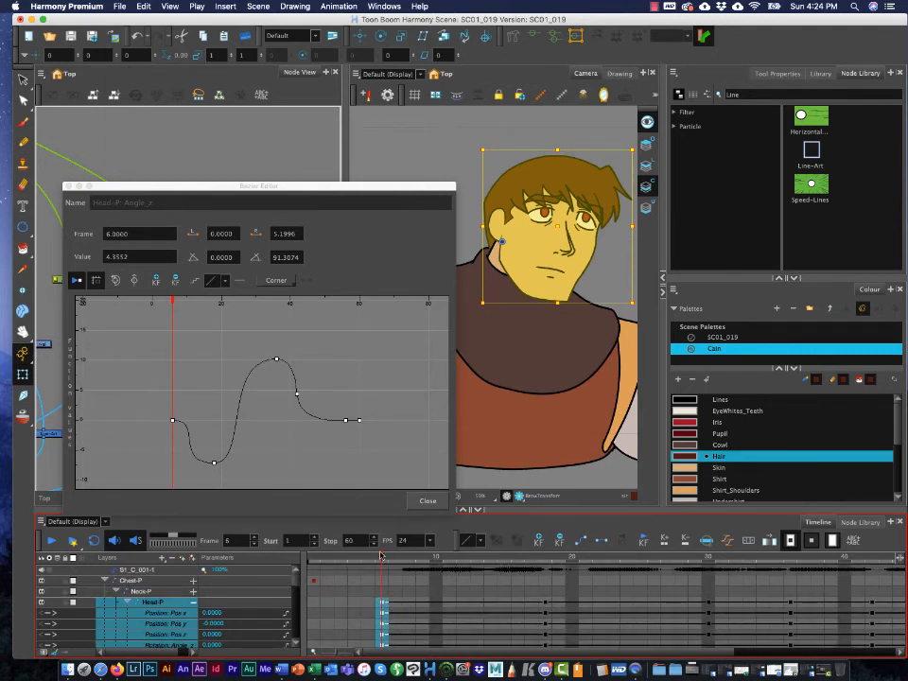
- Try the first Head-P keyframe at frame 5 and return it to frame 6
mouse_move(381, 556)
left_mouse_down()
mouse_move(473, 566)
mouse_move(385, 565)
left_mouse_up()
left_click_drag(372, 608, 371, 606)
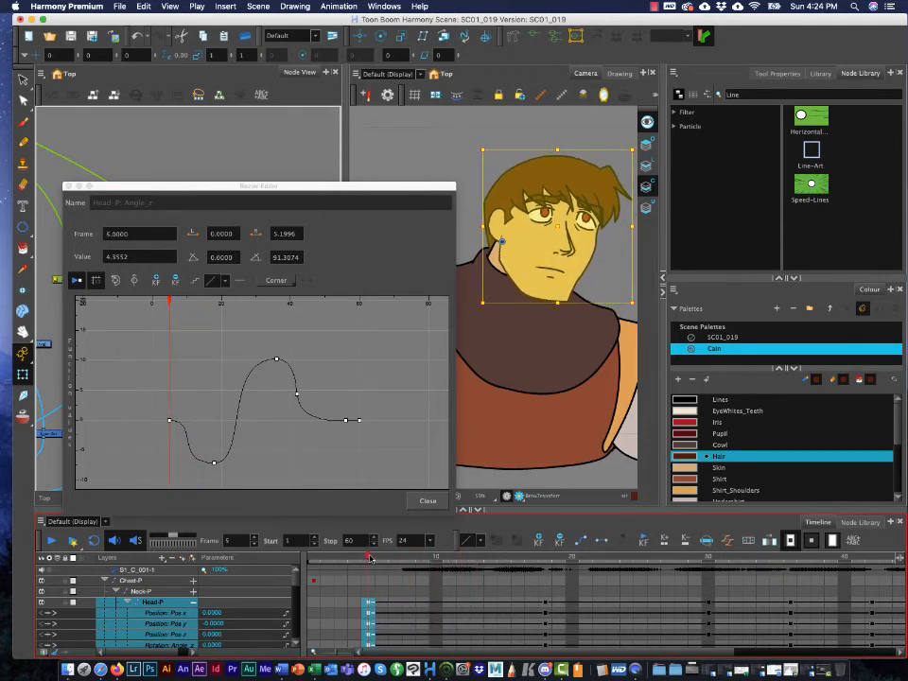
mouse_move(370, 559)
left_mouse_down()
mouse_move(463, 564)
mouse_move(373, 562)
left_mouse_up()
left_click_drag(370, 606, 380, 605)
- Set frame 6's right Angle_z handle nearly horizontal, about 6 long
scroll(200, 440, "up", 4)
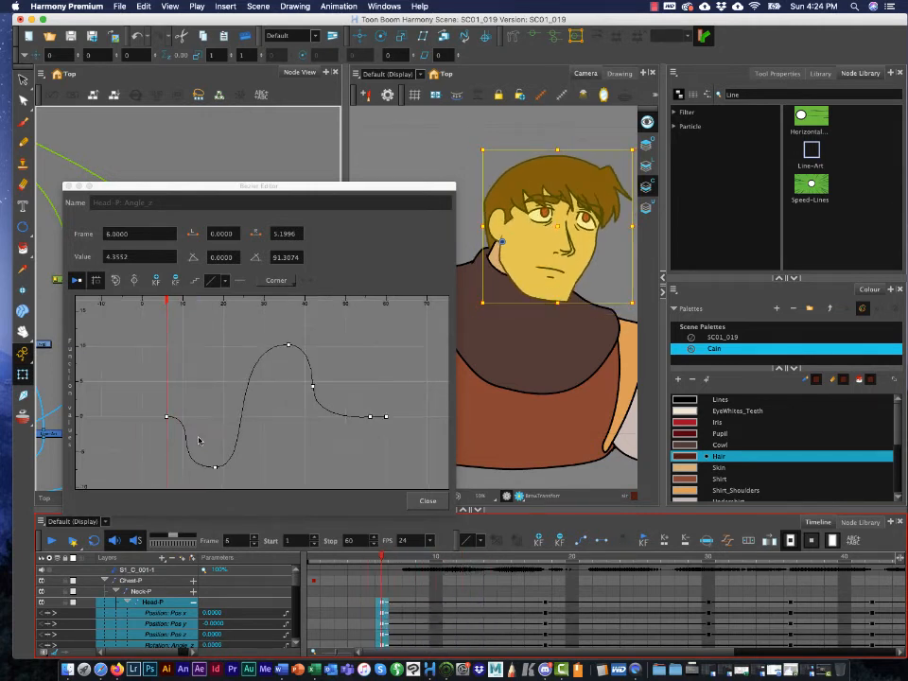
left_click(157, 411)
left_click_drag(209, 412, 199, 411)
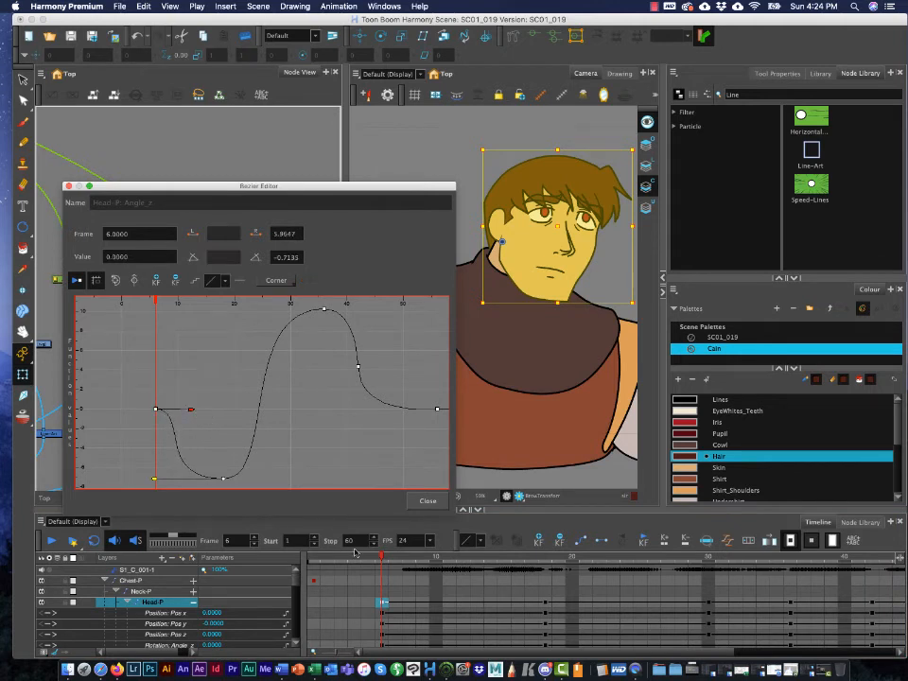
- Scrub and play back the 60-frame shot to examine the head rotation's timing against the dialogue
mouse_move(383, 556)
left_mouse_down()
mouse_move(798, 586)
mouse_move(866, 579)
left_mouse_up()
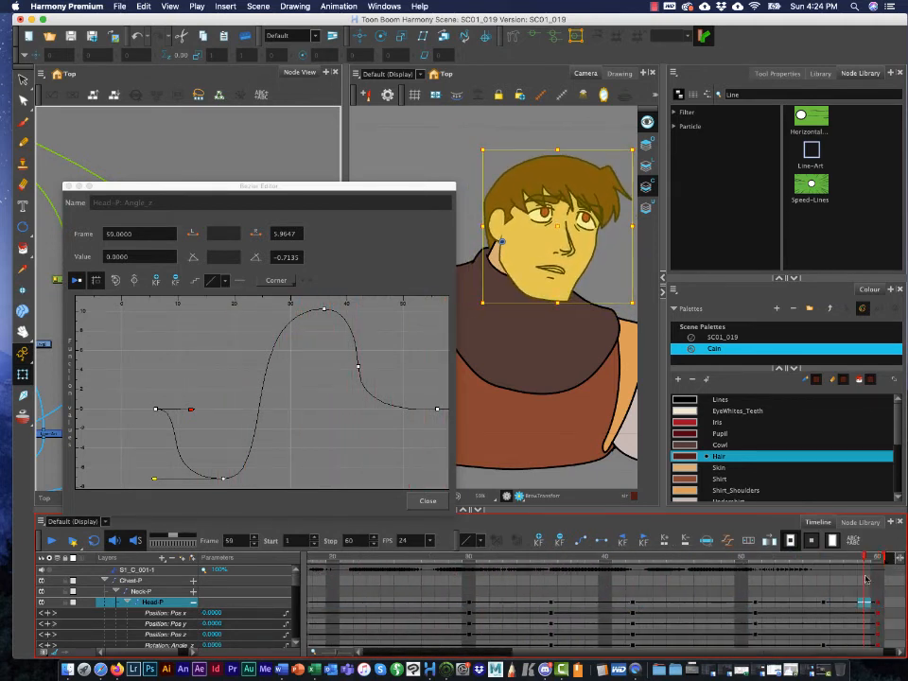
left_click(53, 542)
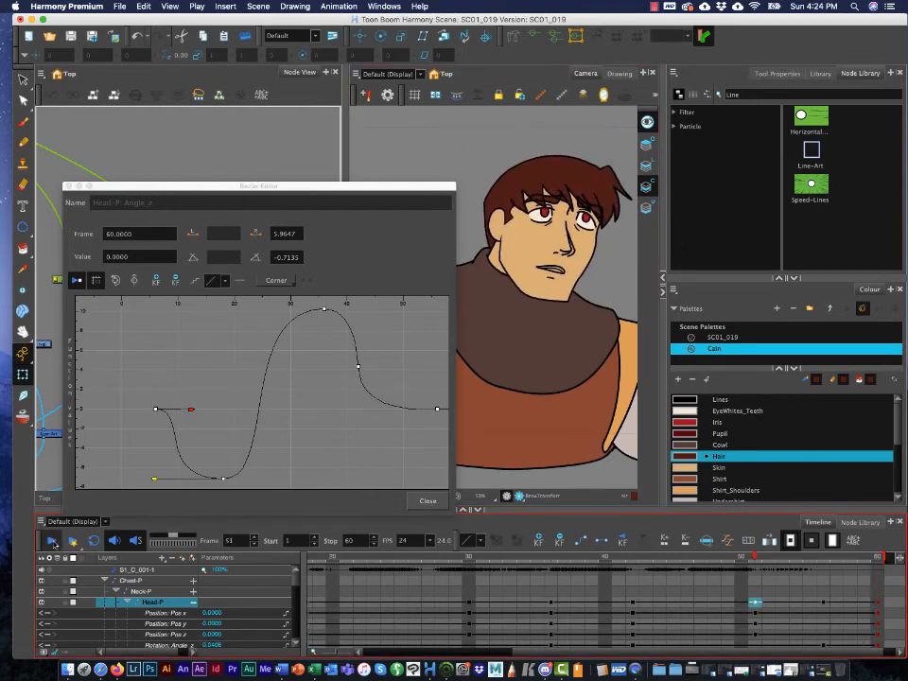
left_click(54, 543)
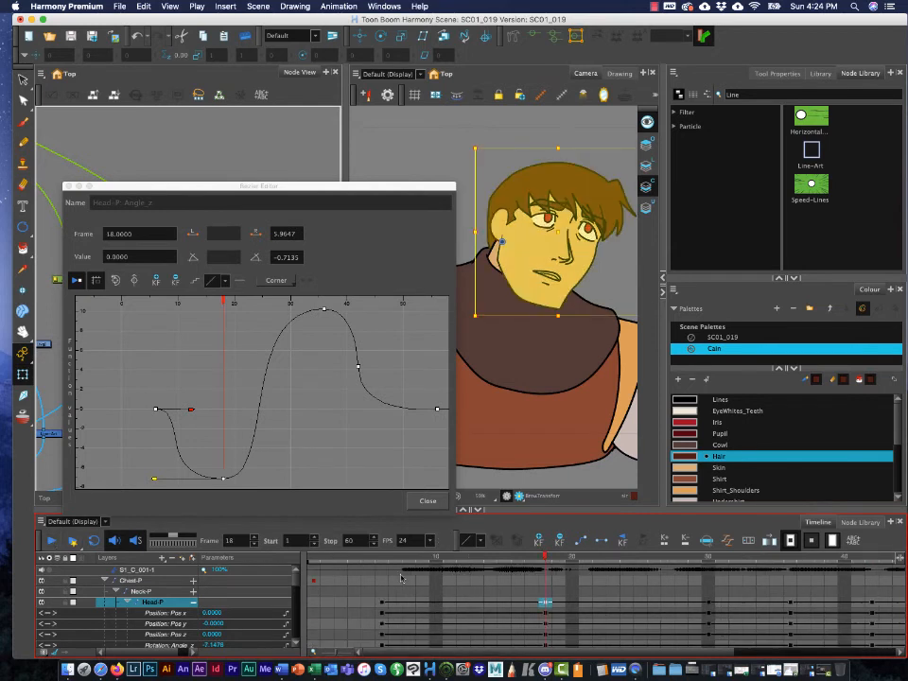
left_click(364, 560)
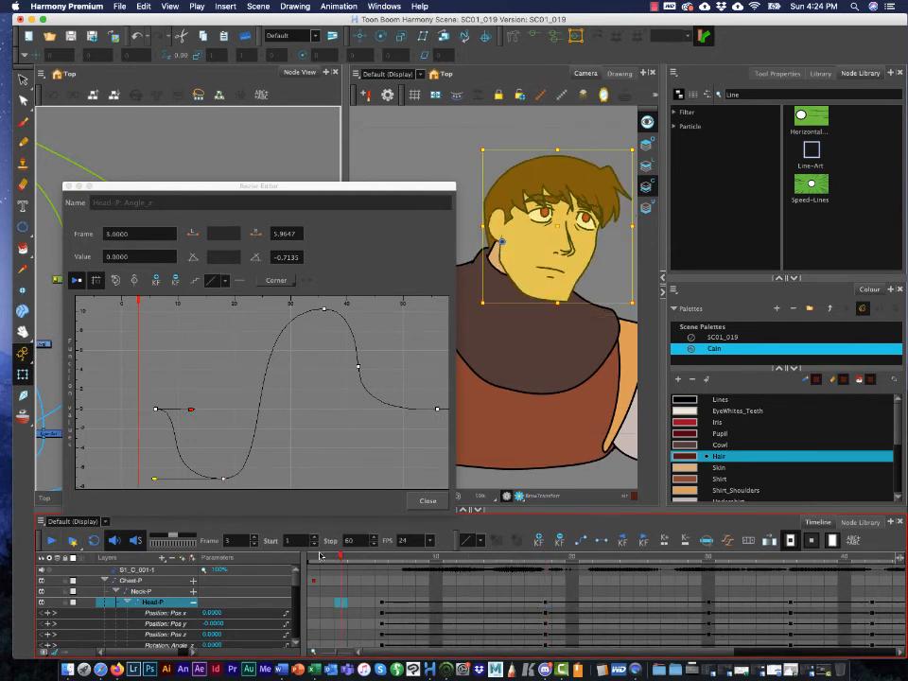
left_click_drag(364, 561, 385, 572)
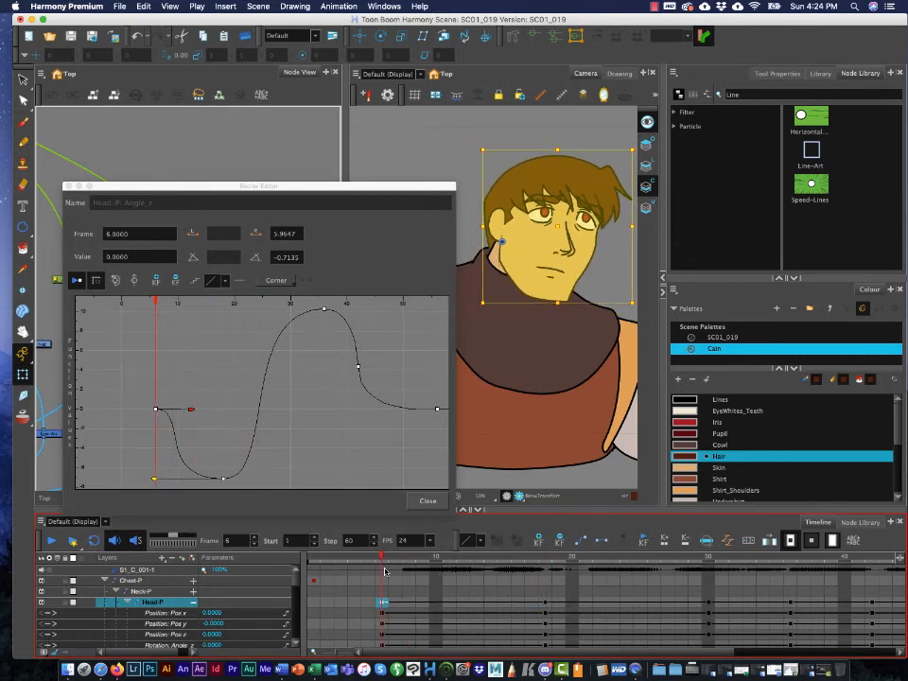
left_click_drag(385, 572, 776, 610)
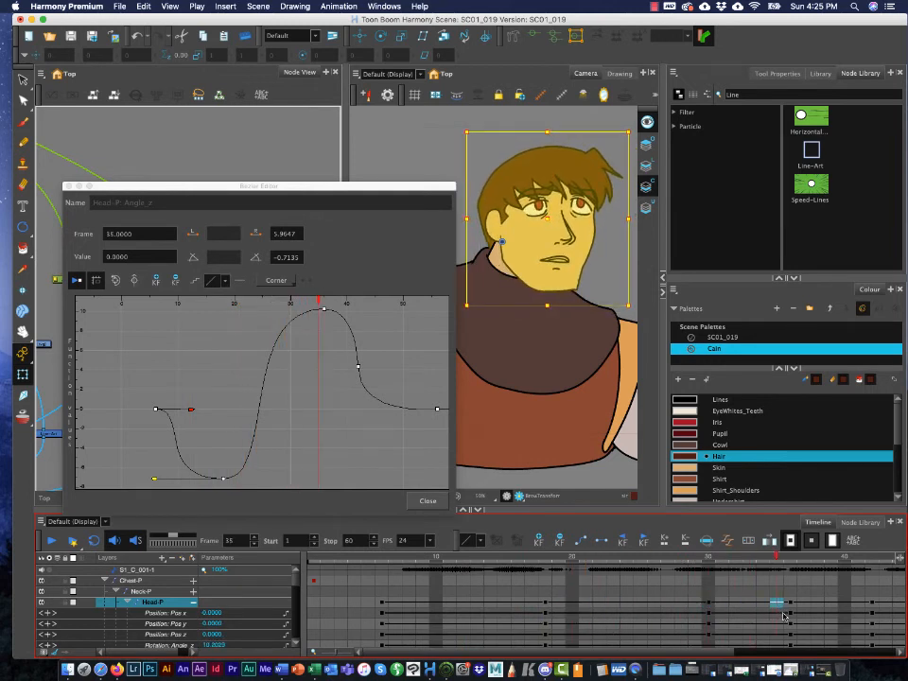
scroll(649, 642, "right", 5)
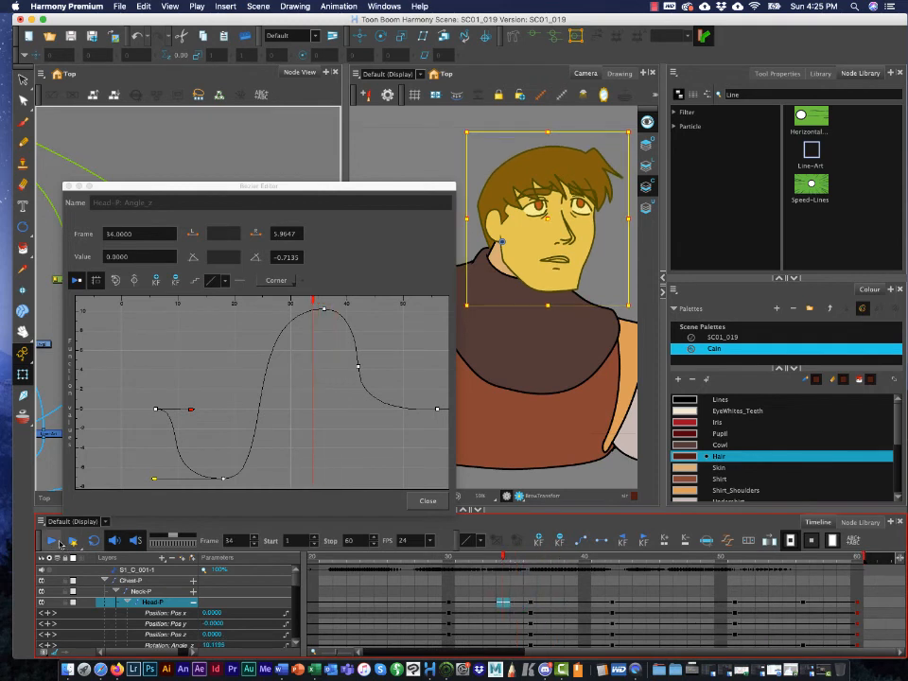
left_click(52, 541)
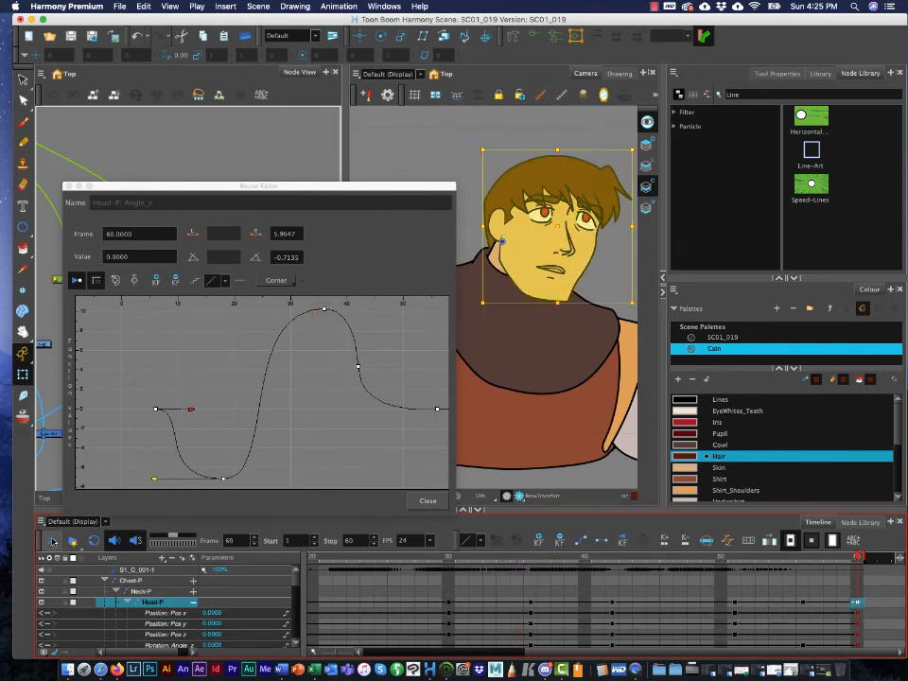
left_click(52, 541)
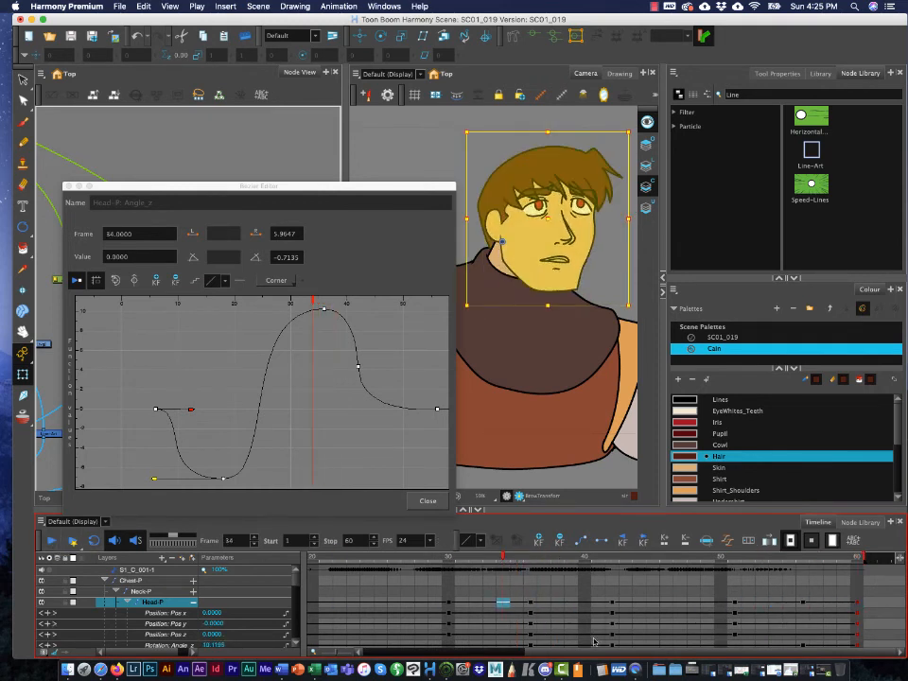
scroll(596, 641, "left", 5)
- Raise frame 18's Angle_z keyframe to about 1.2, angle its handles along the rising curve, and shorten frame 6's right handle to about 4.9
left_click_drag(224, 480, 223, 396)
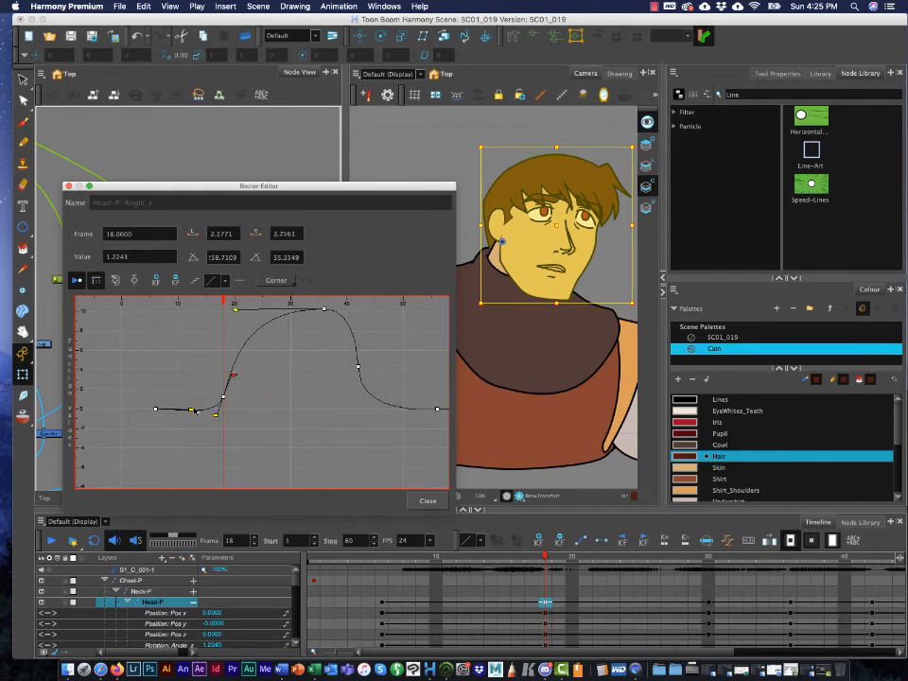
left_click_drag(545, 558, 864, 602)
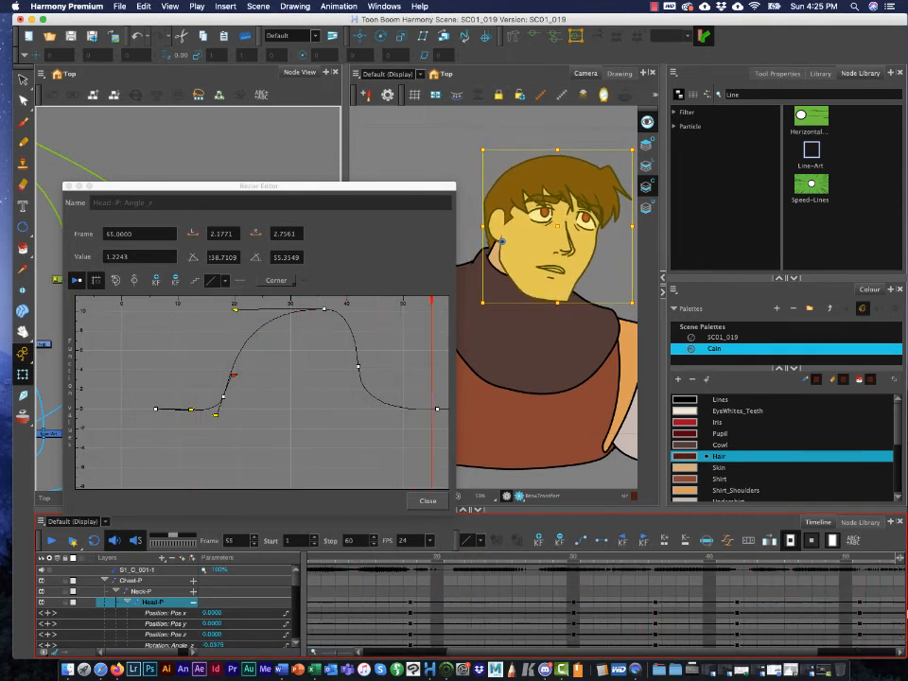
left_click(191, 411)
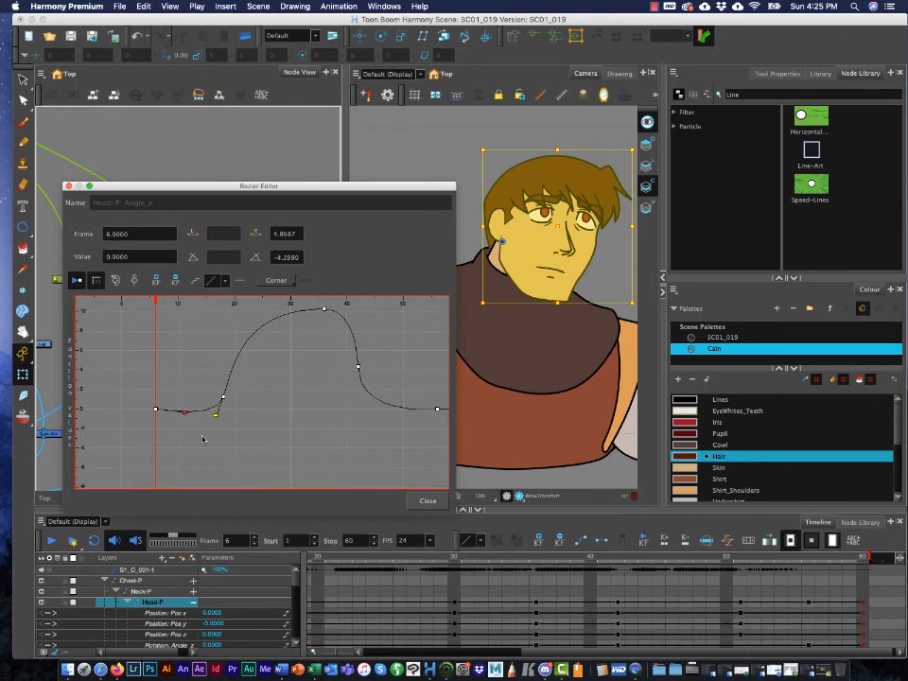
left_click_drag(433, 647, 383, 647)
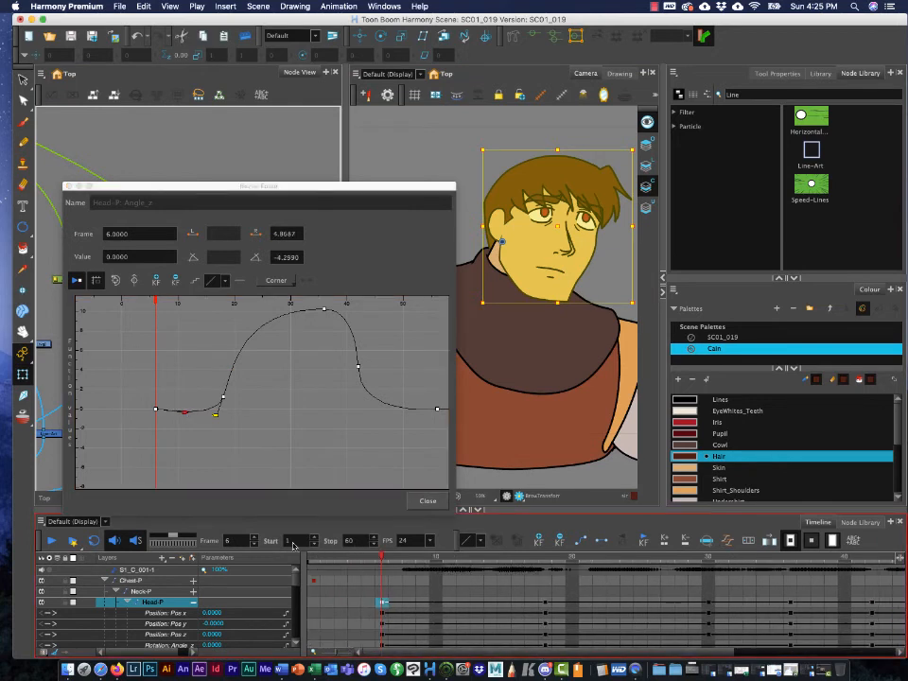
left_click(234, 386)
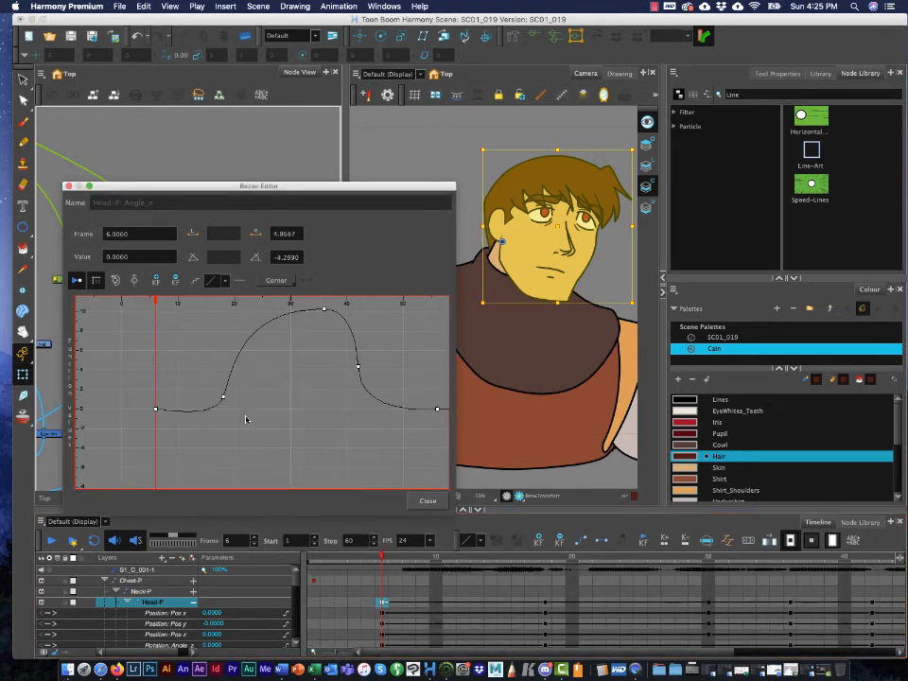
- Play back the shot against the dialogue and move the first Head-P keyframe to frame 1
left_click_drag(381, 559, 903, 573)
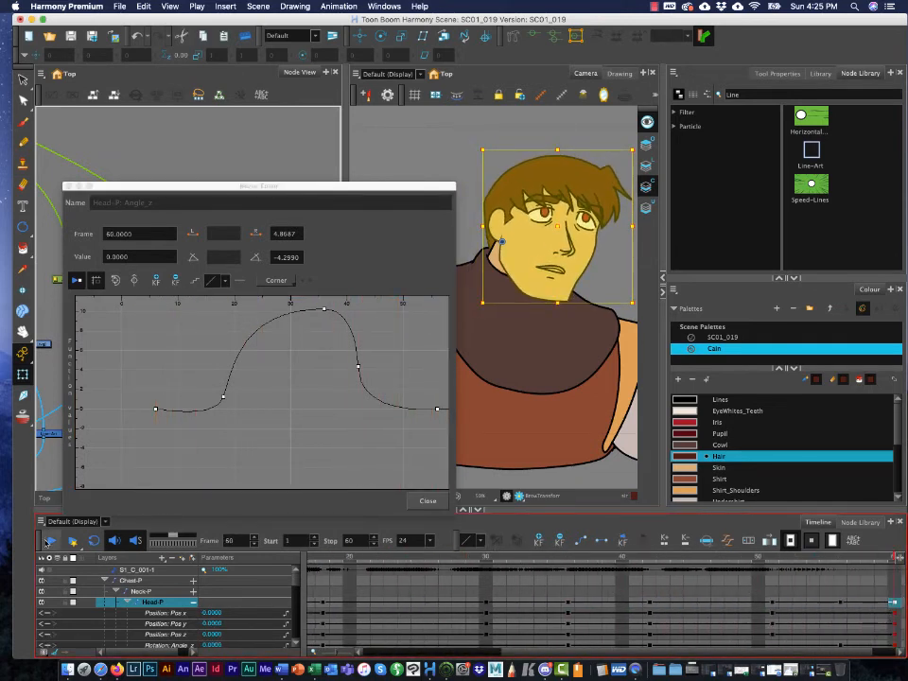
left_click(48, 541)
left_click(47, 542)
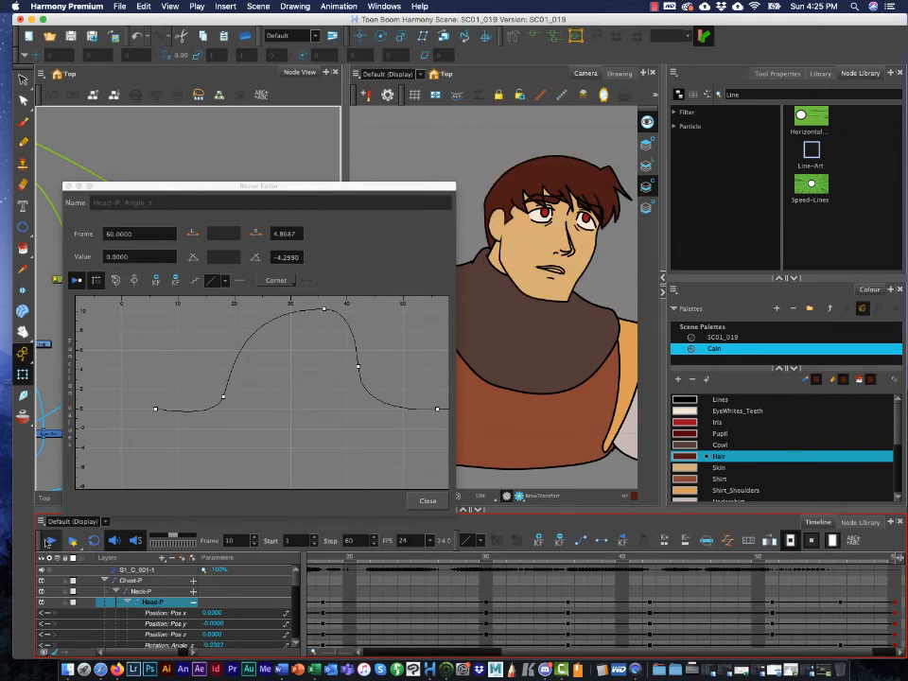
left_click(315, 556)
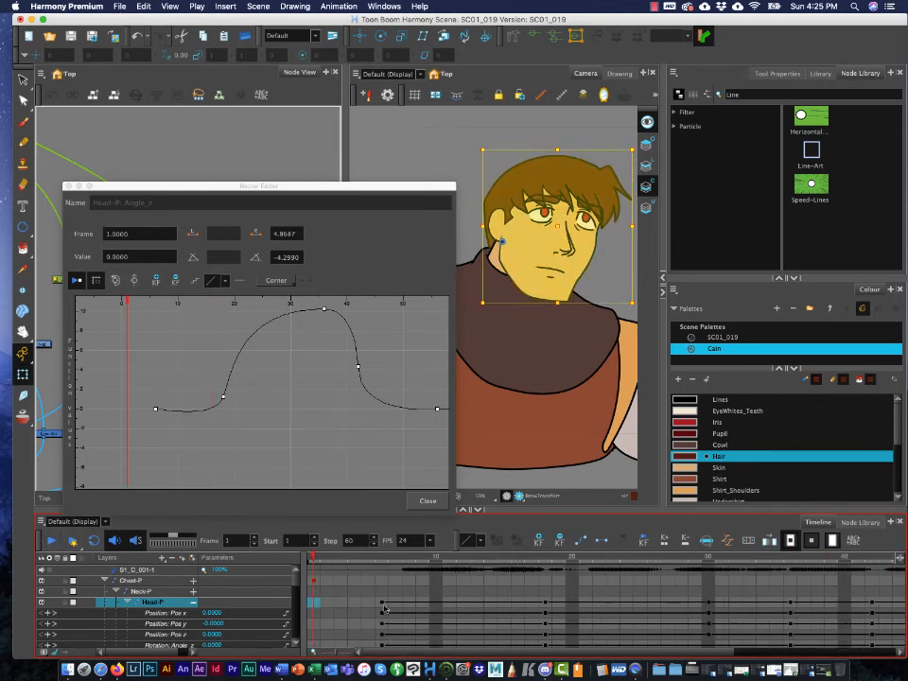
left_click(383, 602)
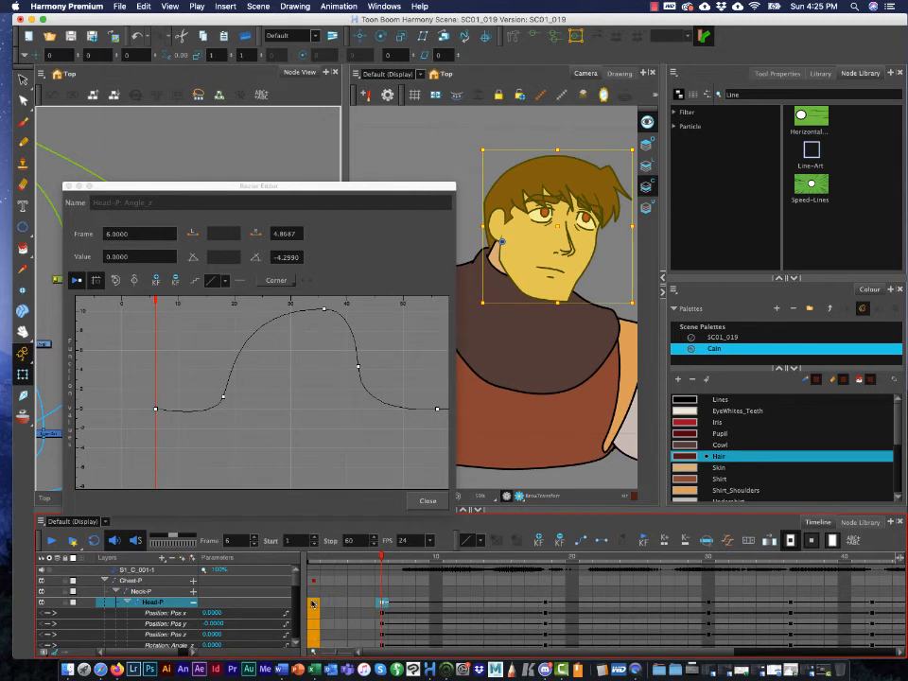
left_click_drag(312, 603, 311, 597)
left_click_drag(127, 301, 110, 323)
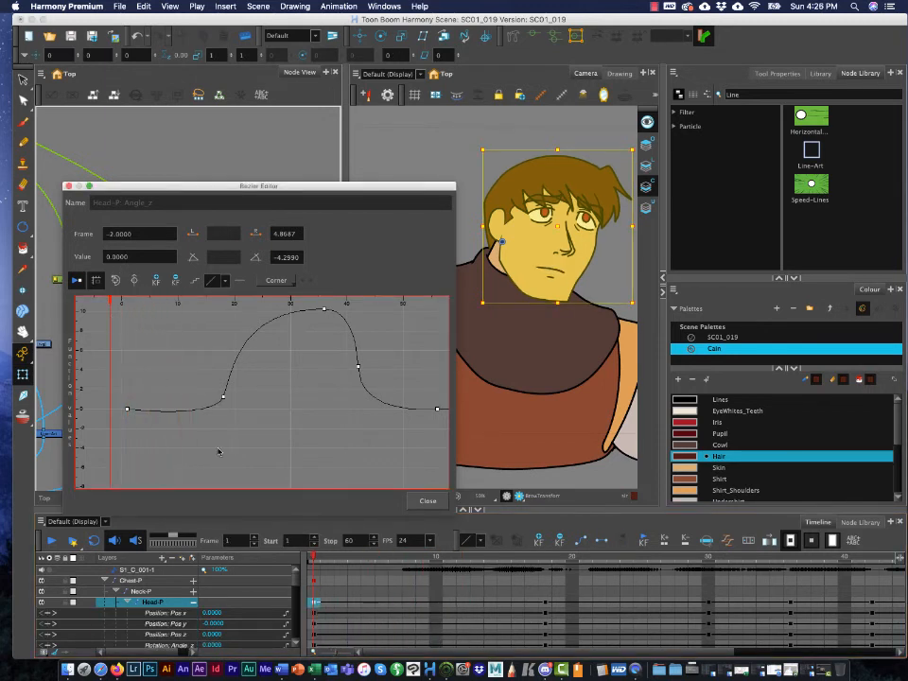
- Rotate the head to about -4.1° at frame 7, adding a Head-P rotation keyframe there
left_click_drag(315, 559, 393, 576)
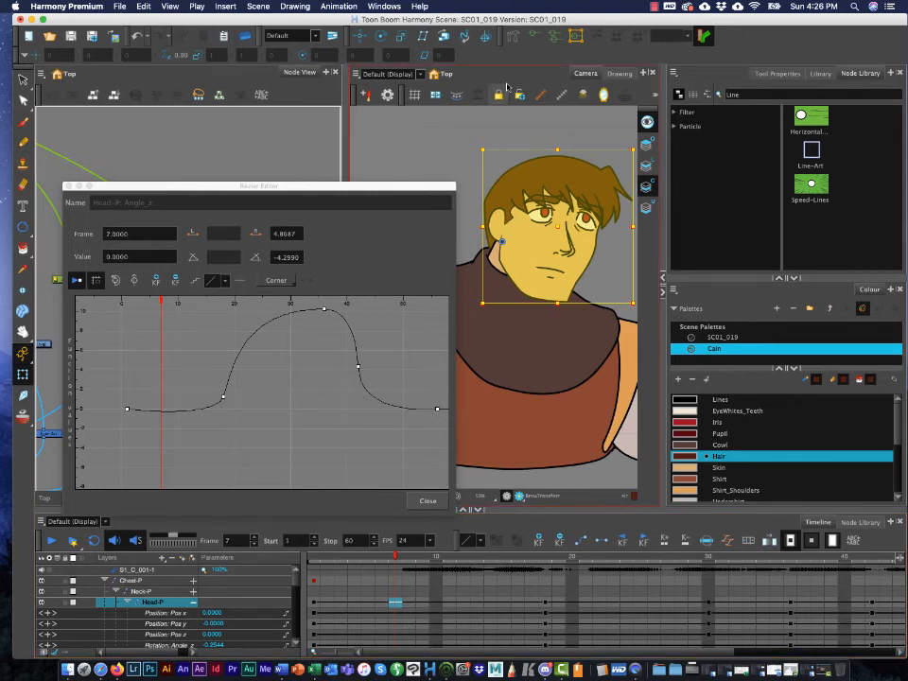
left_click(382, 37)
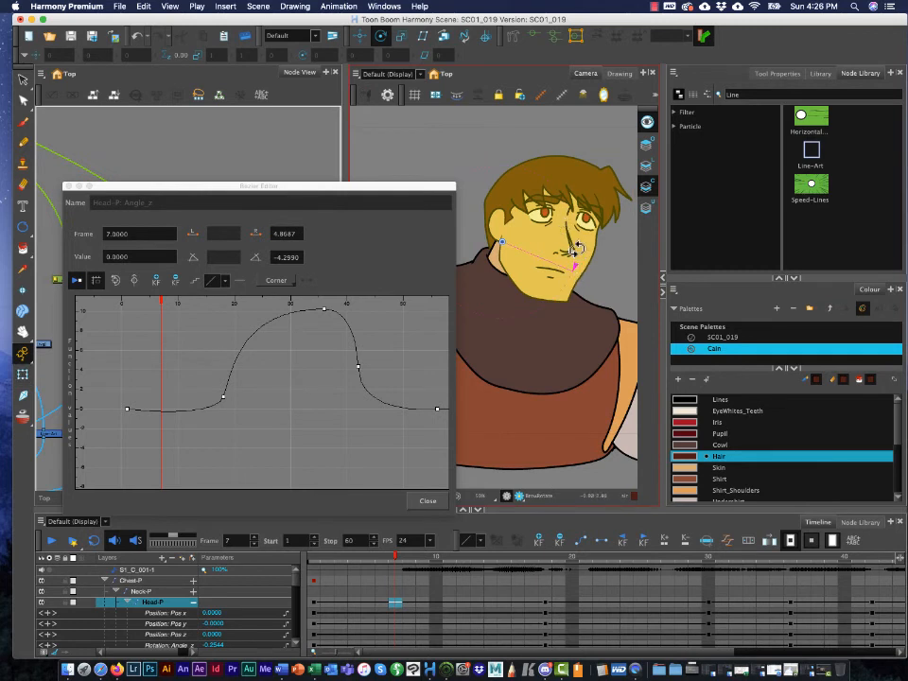
mouse_move(575, 249)
left_mouse_down()
mouse_move(573, 261)
mouse_move(577, 251)
left_mouse_up()
- Lower frame 18's Angle_z keyframe to about -4.1 and set frame 7's to about -4.3, angling its right handle down at about -29°
mouse_move(344, 560)
left_mouse_down()
mouse_move(328, 560)
mouse_move(682, 560)
left_mouse_up()
left_click(223, 398)
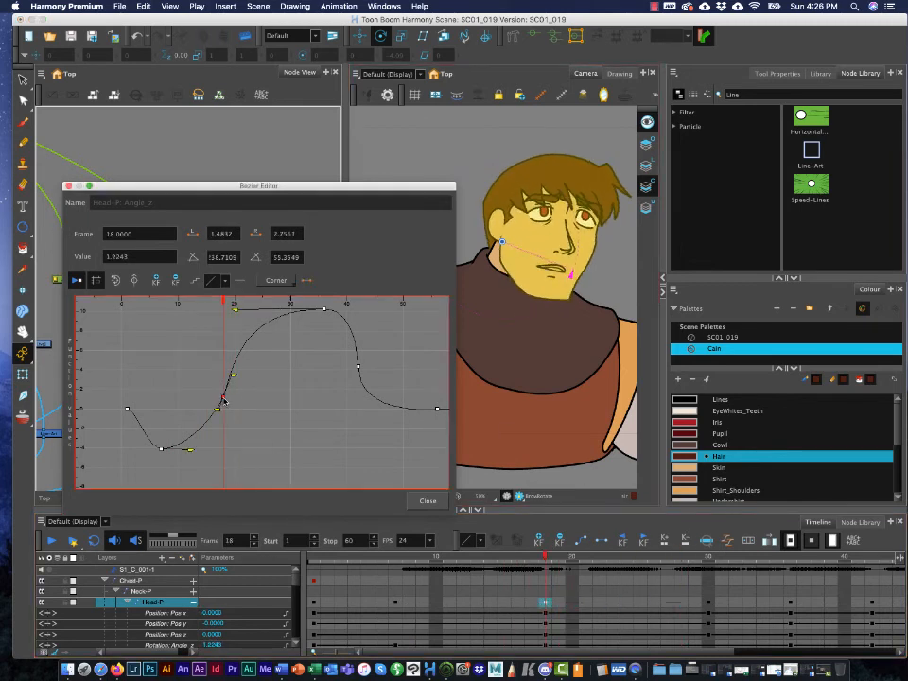
left_click_drag(223, 404, 161, 455)
left_click(189, 453)
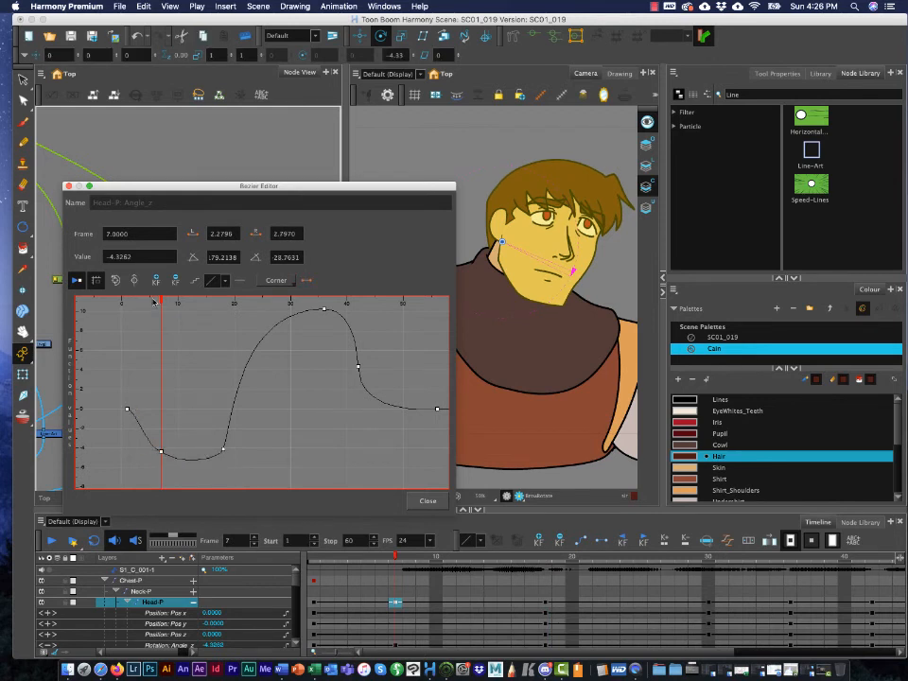
left_click_drag(328, 566, 299, 556)
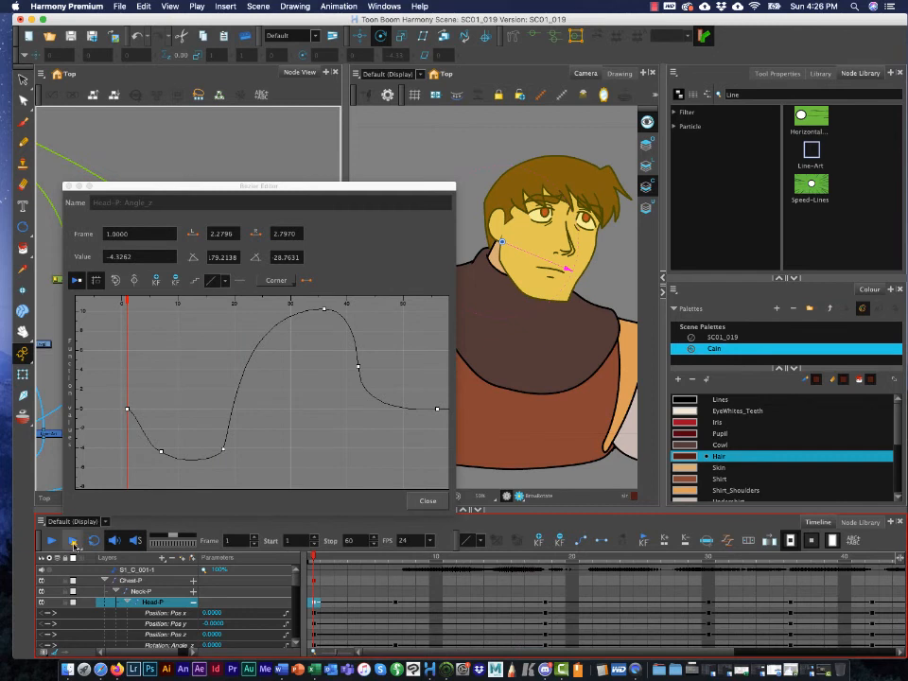
left_click(73, 542)
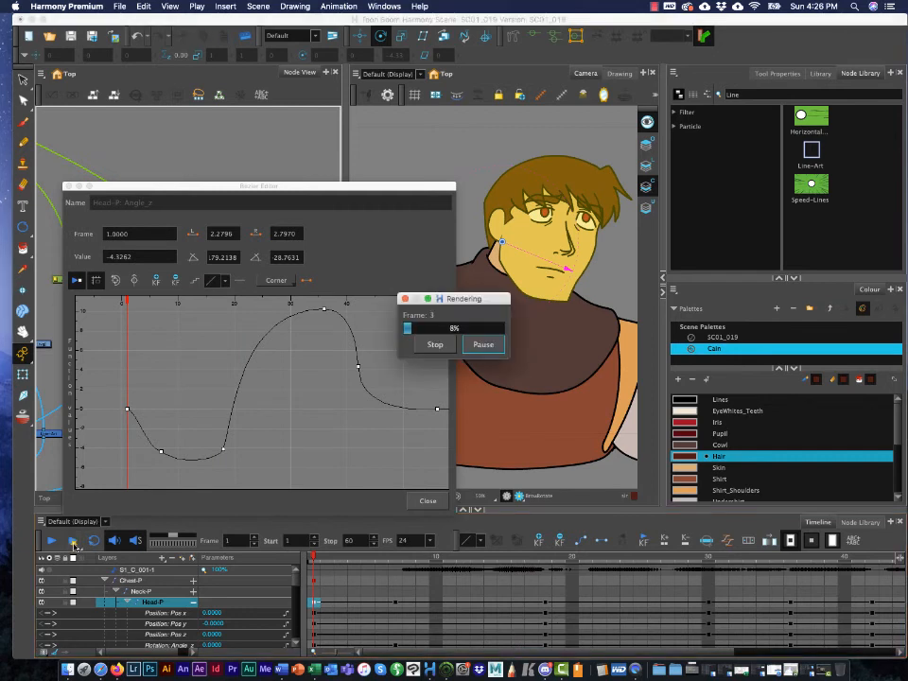
left_click(434, 345)
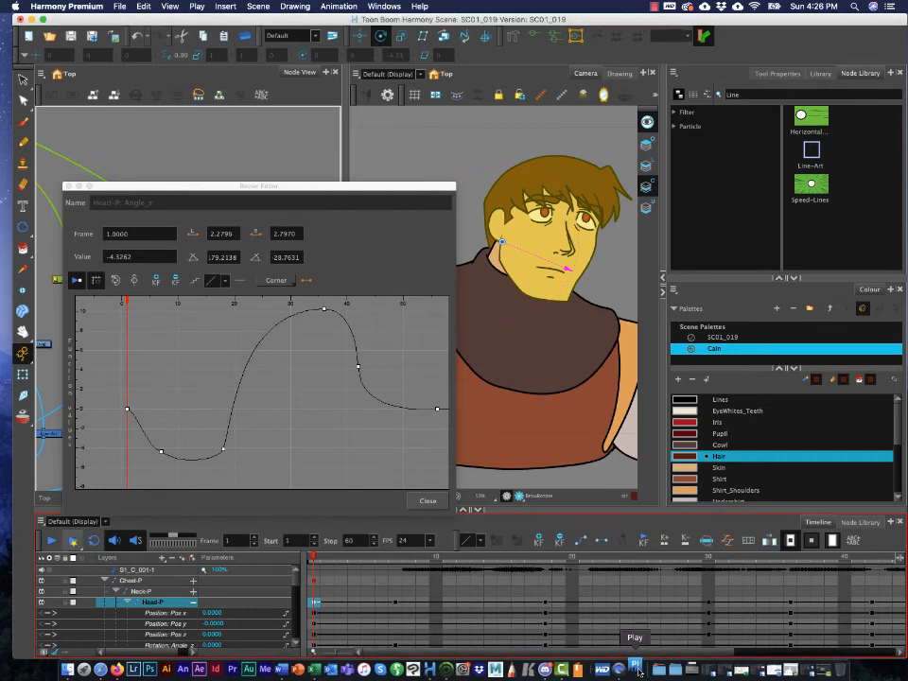
right_click(637, 670)
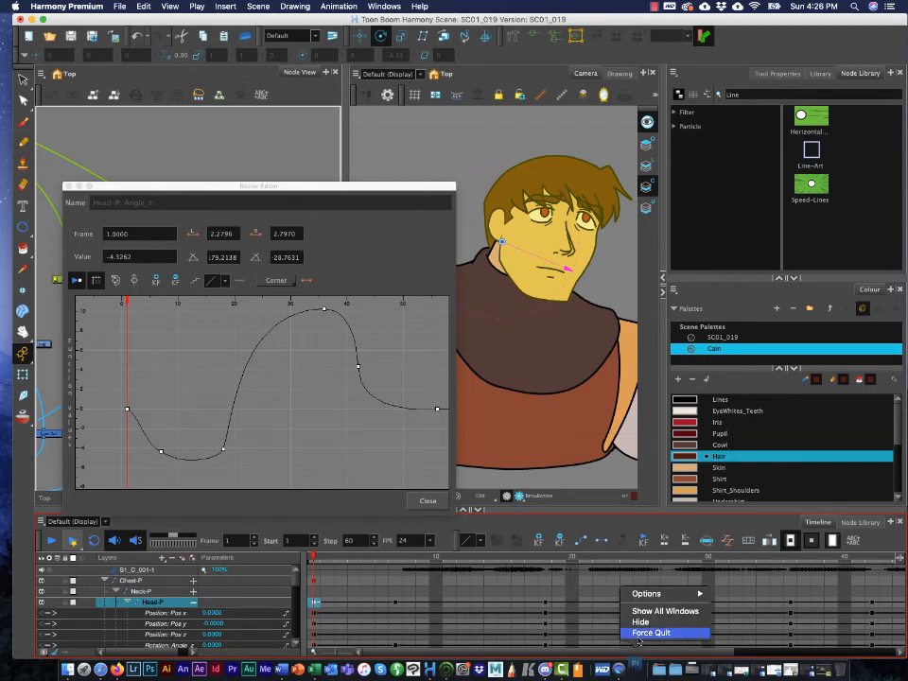
left_click(641, 634)
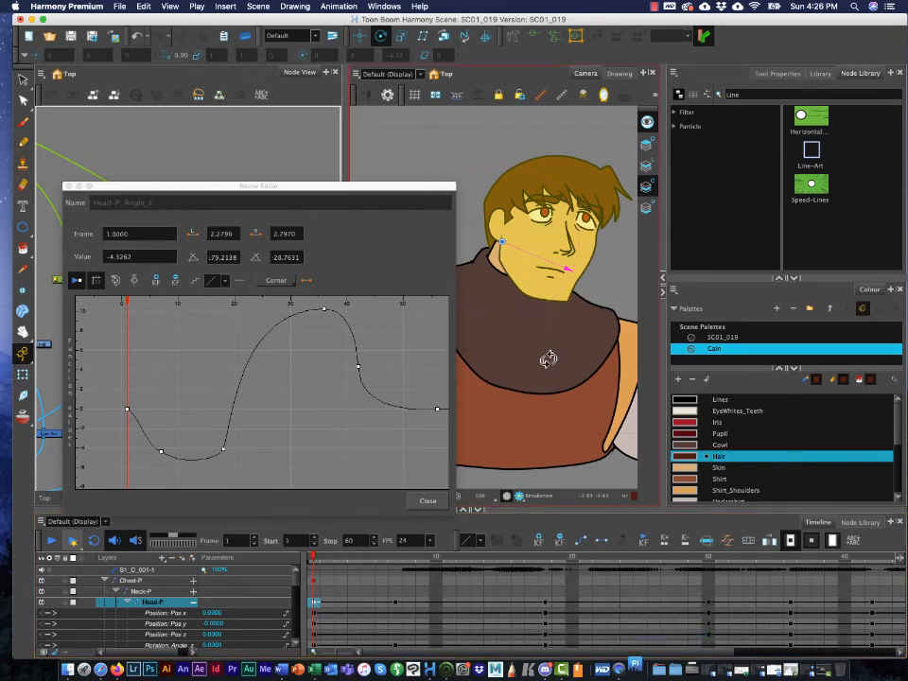
- Play back the shot from frame 1 and set frame 18's Angle_z keyframe to about -4.07
left_click(161, 453)
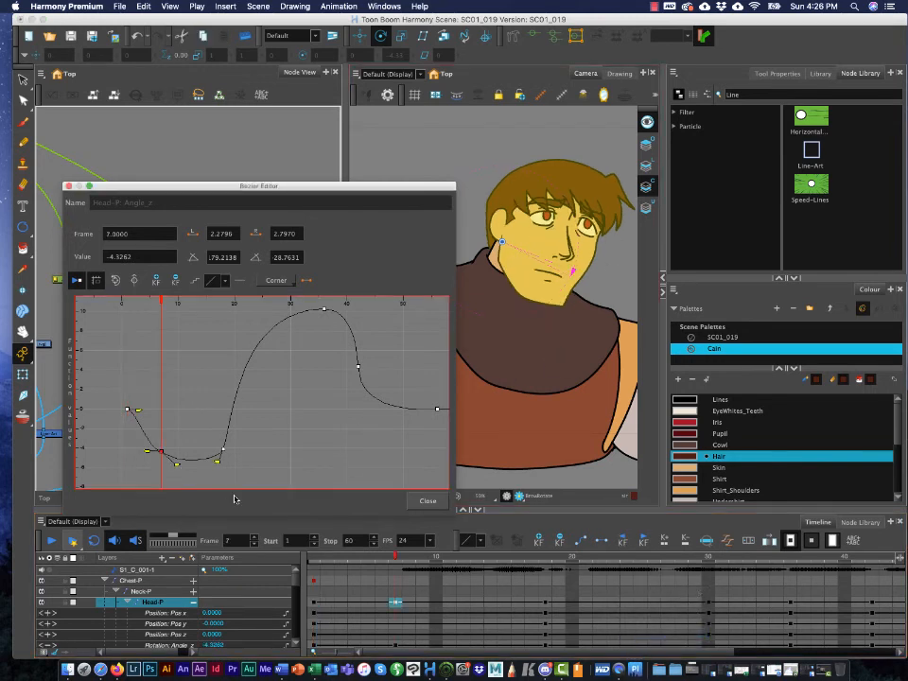
left_click(106, 379)
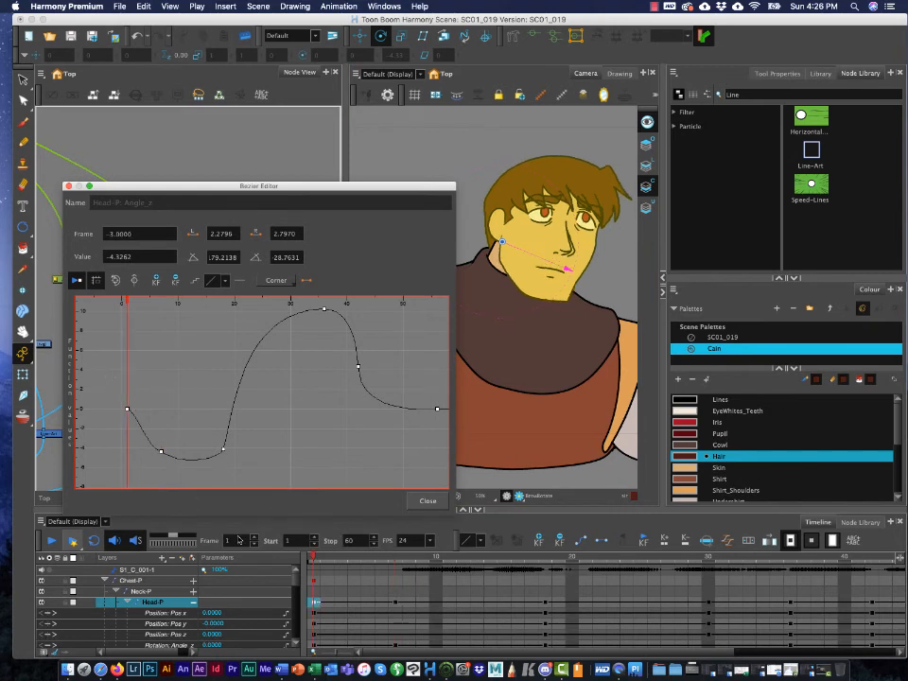
left_click(280, 558)
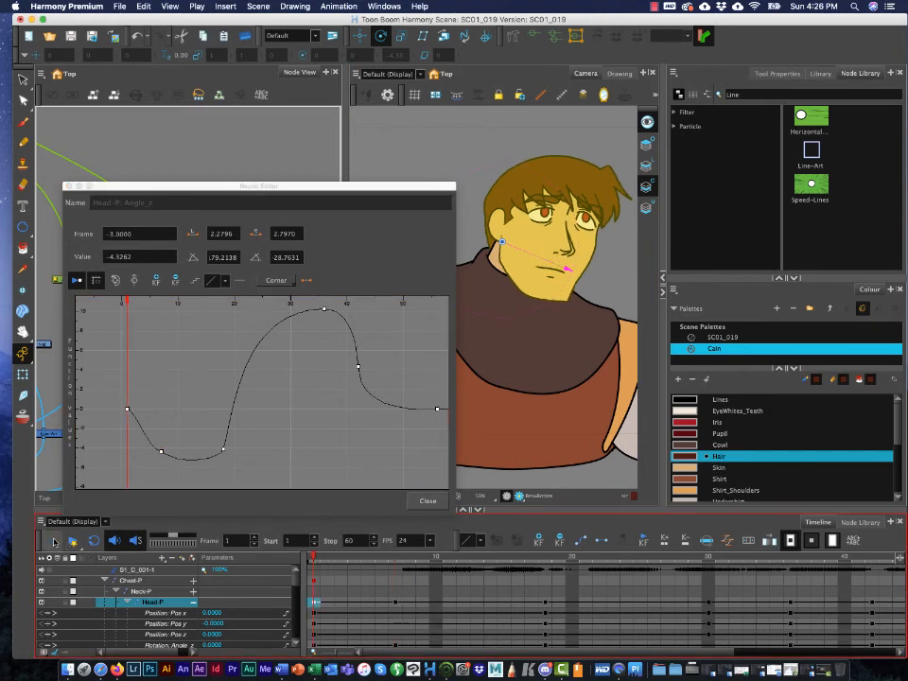
left_click(49, 541)
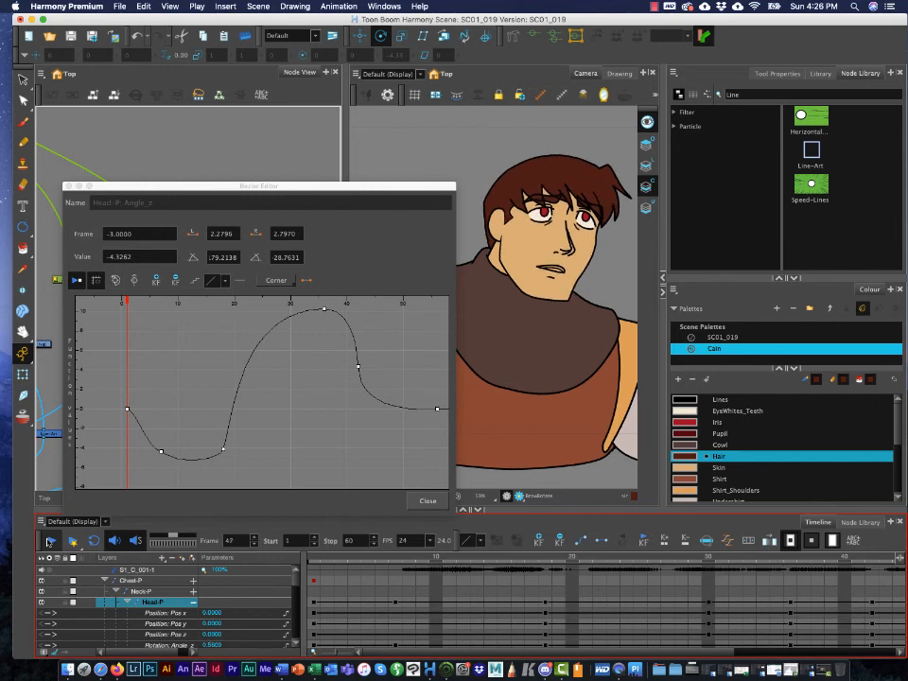
left_click(223, 452)
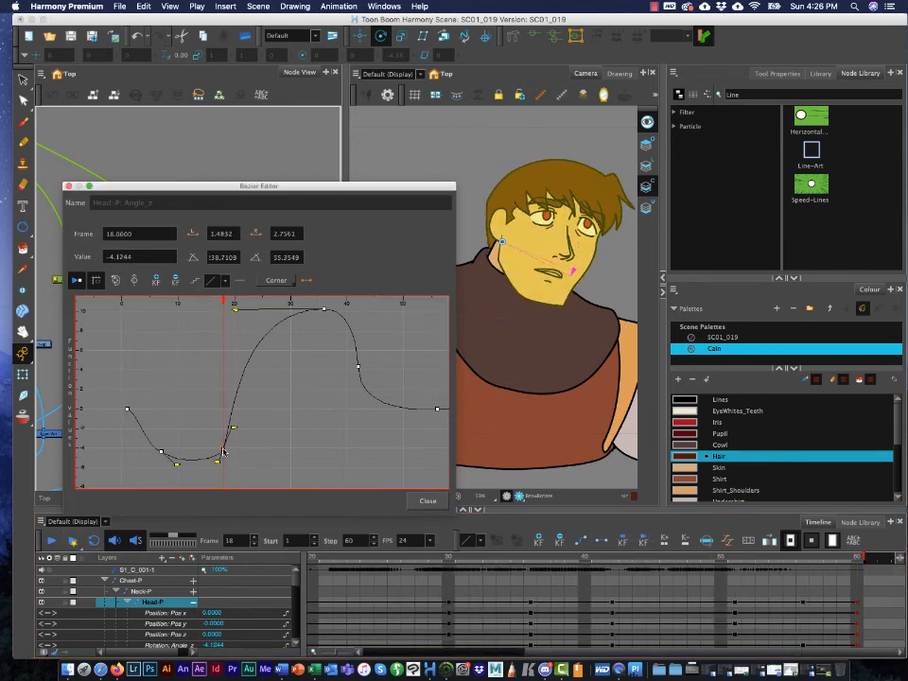
left_click(217, 318)
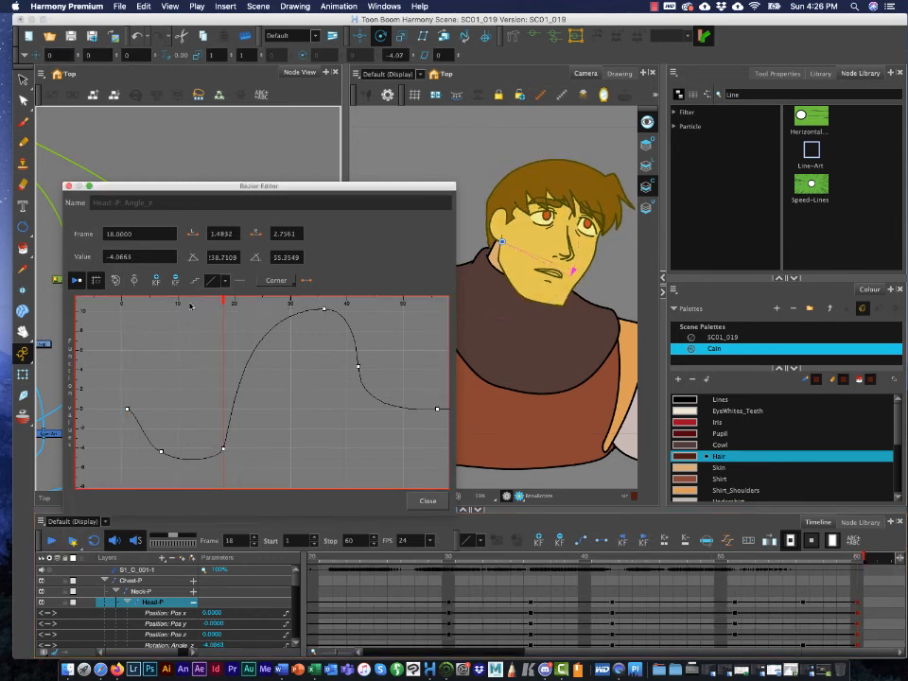
left_click_drag(330, 564, 546, 578)
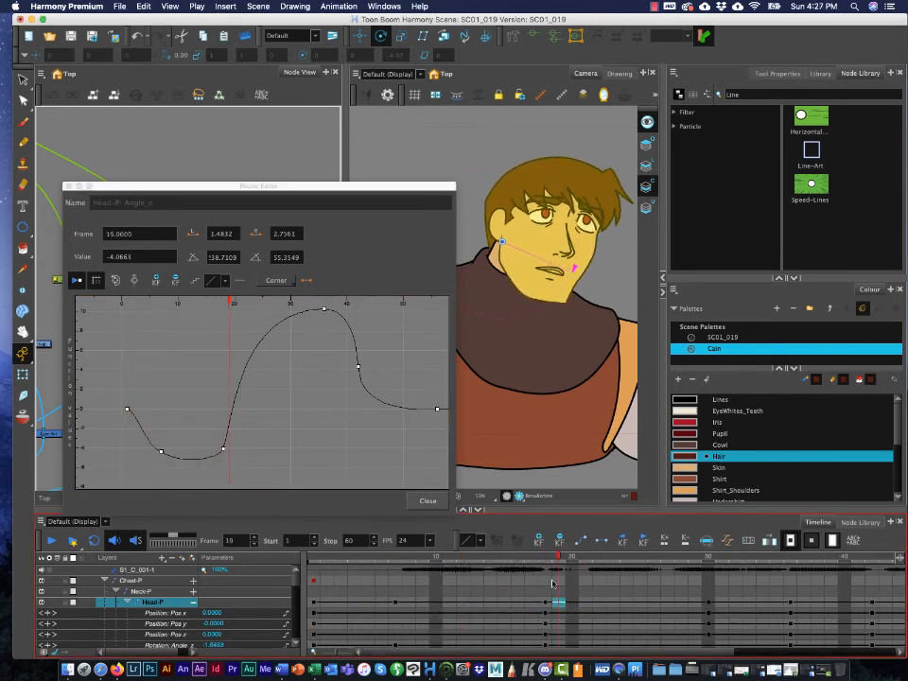
- Set frame 7's Angle_z right handle to about 4.1 long at -9.9° and its left handle to about 3 long at 176°
left_click(162, 455)
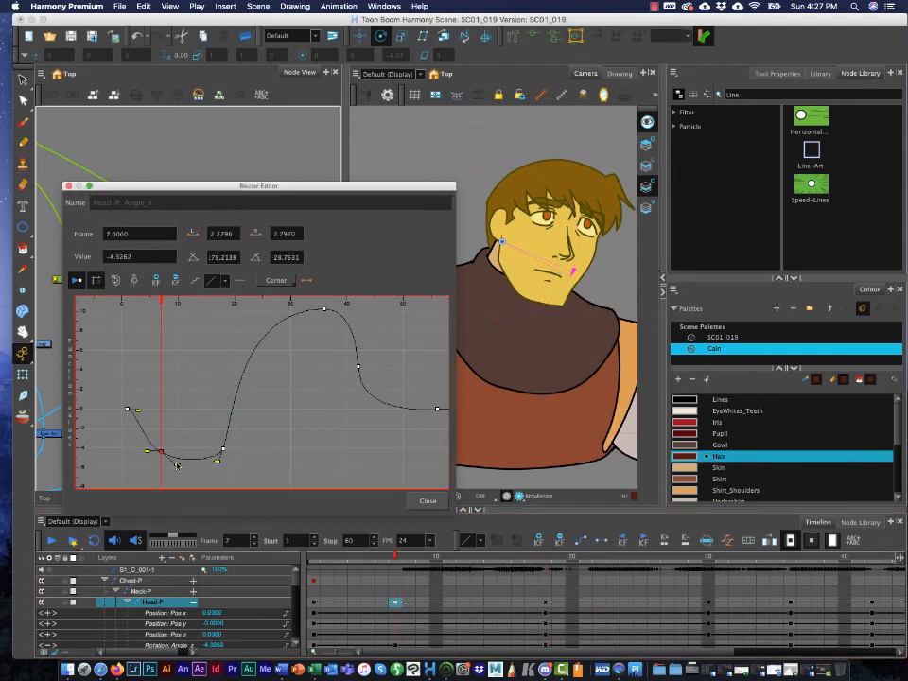
left_click(224, 449)
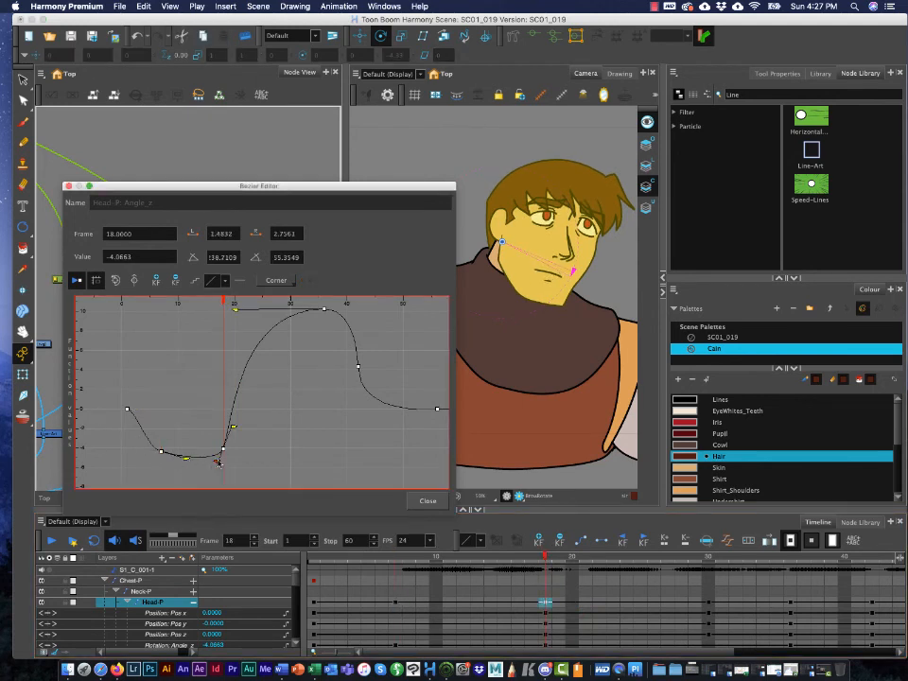
left_click(160, 453)
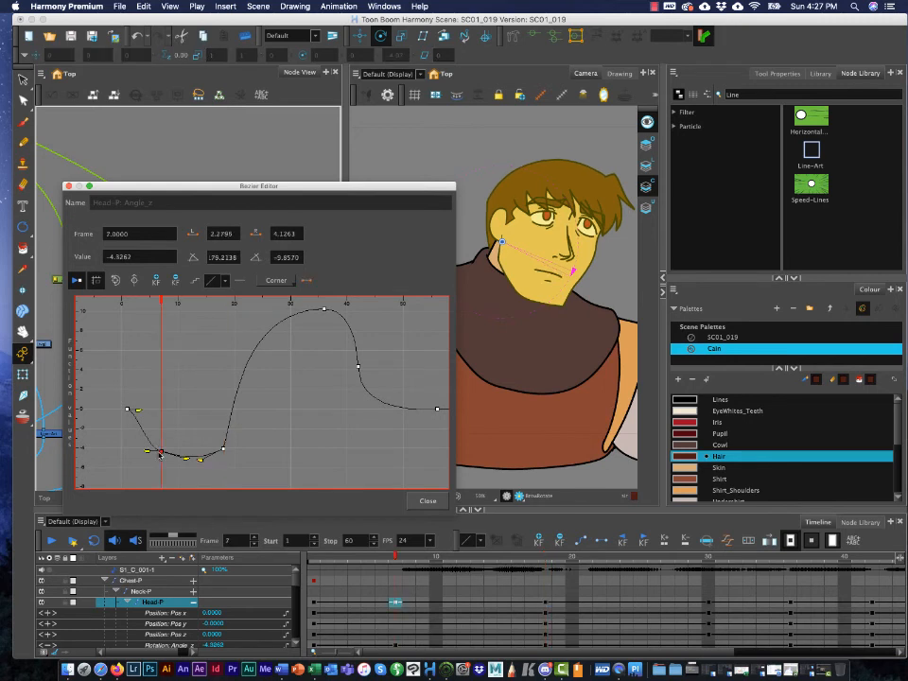
left_click_drag(144, 454, 144, 420)
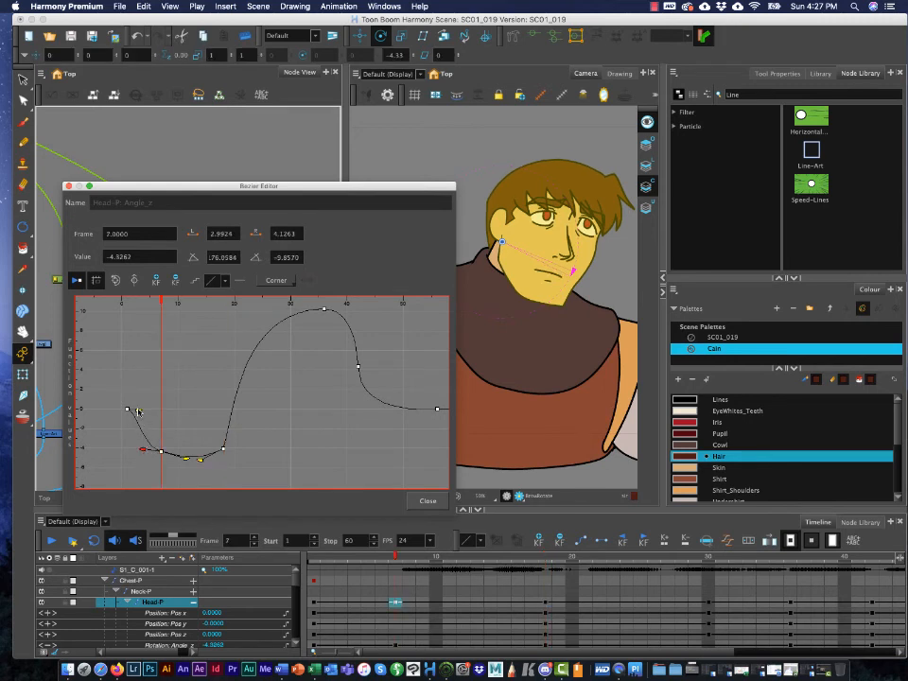
- Angle frame 1's right Angle_z handle down along the curve and set frame 18's left handle to about 3.9 long at 191°
left_click(129, 410)
left_click(161, 453)
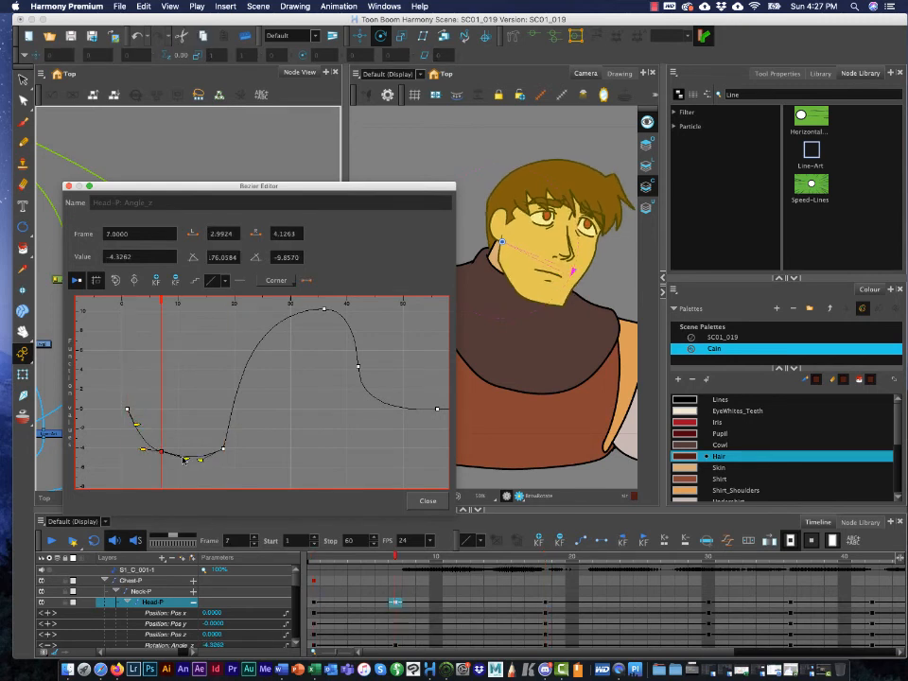
left_click(223, 449)
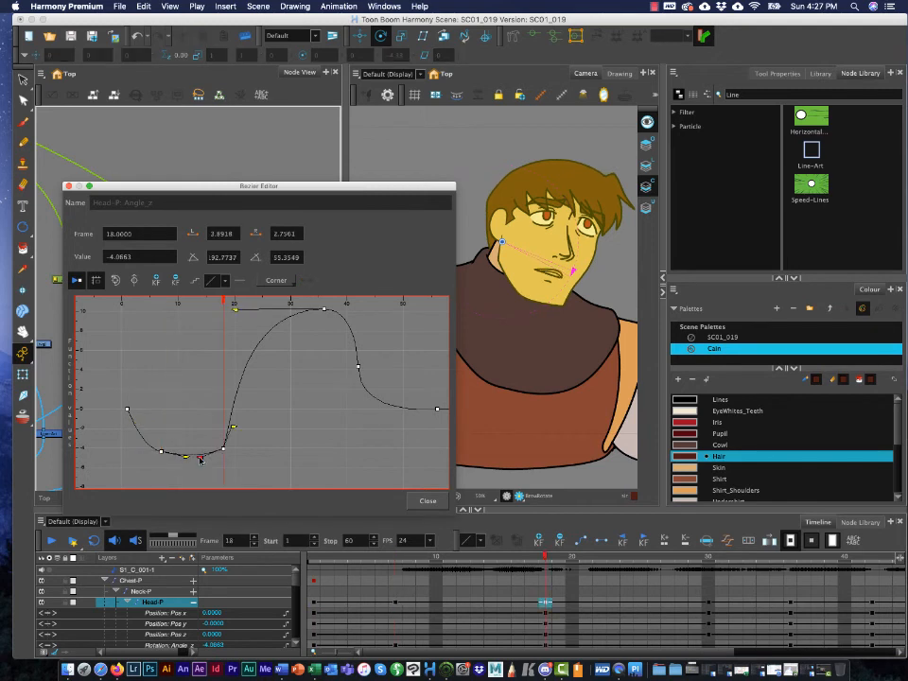
left_click_drag(200, 460, 199, 456)
- Scrub the opening dip and play back the shot from frame 1 to check the head rotation
left_click(325, 556)
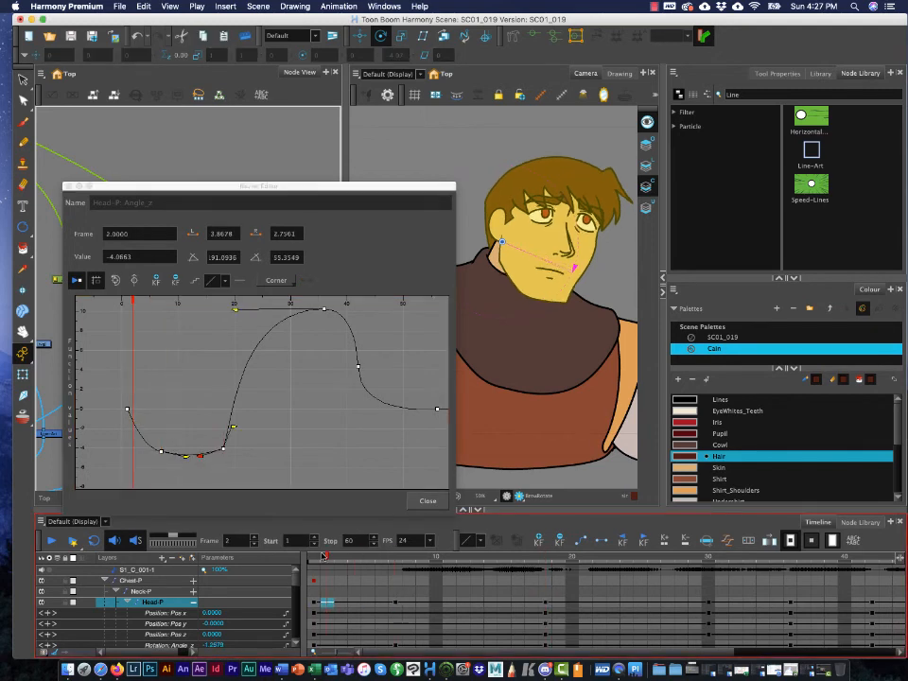
left_click_drag(324, 556, 627, 538)
left_click_drag(544, 543, 310, 544)
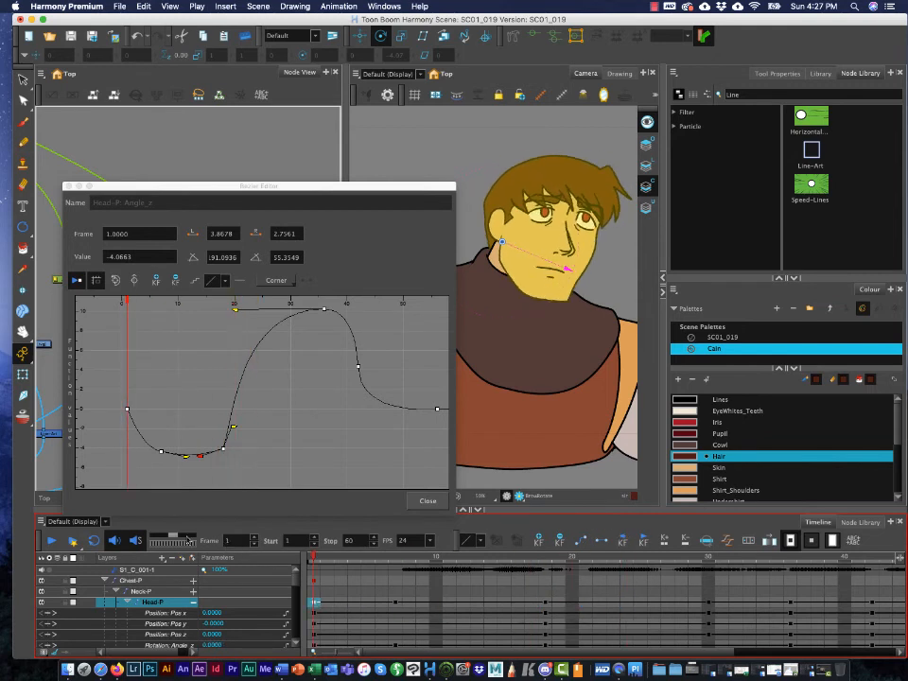
left_click(51, 543)
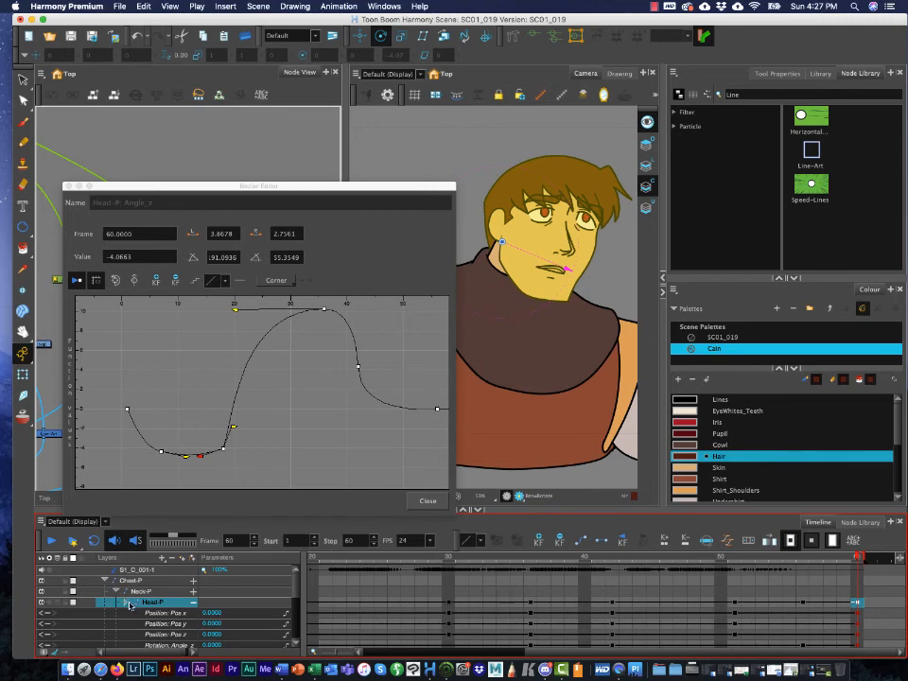
- Try lowering the head slightly at frame 60 with the Translate tool and undo the move
scroll(151, 611, "down", 3)
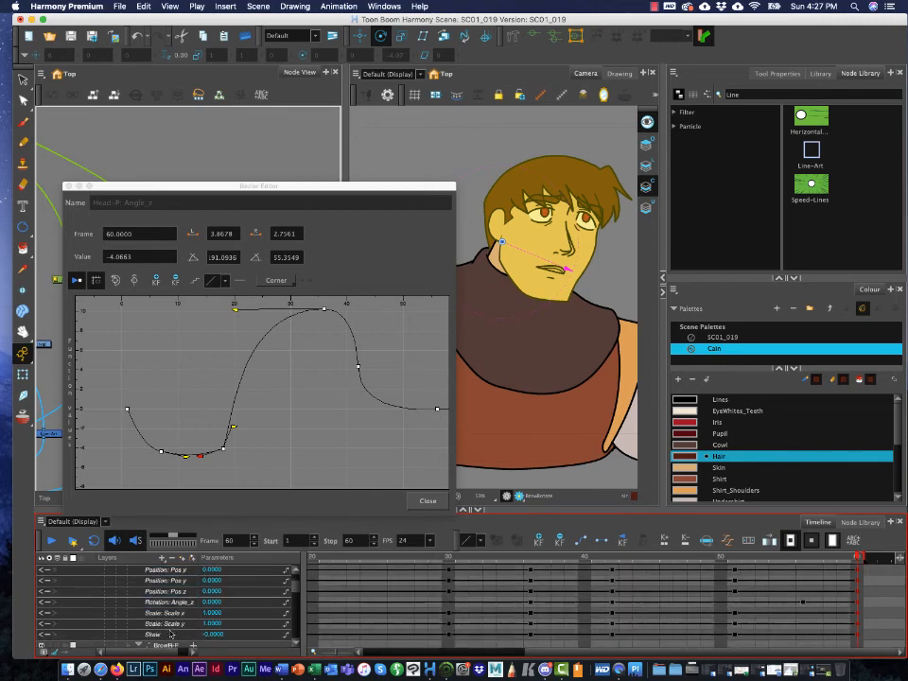
left_click(173, 591)
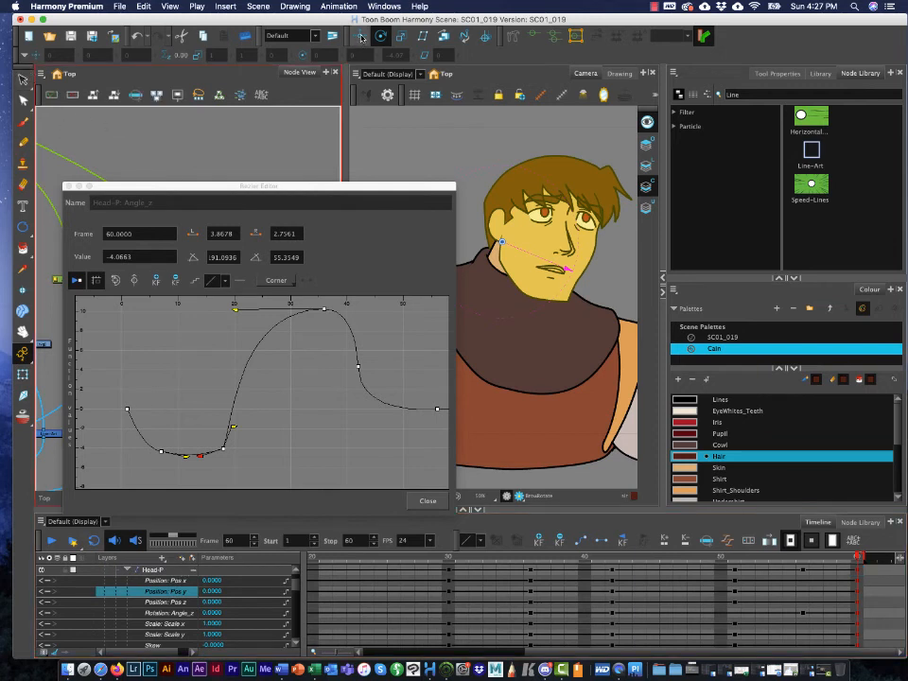
left_click(361, 36)
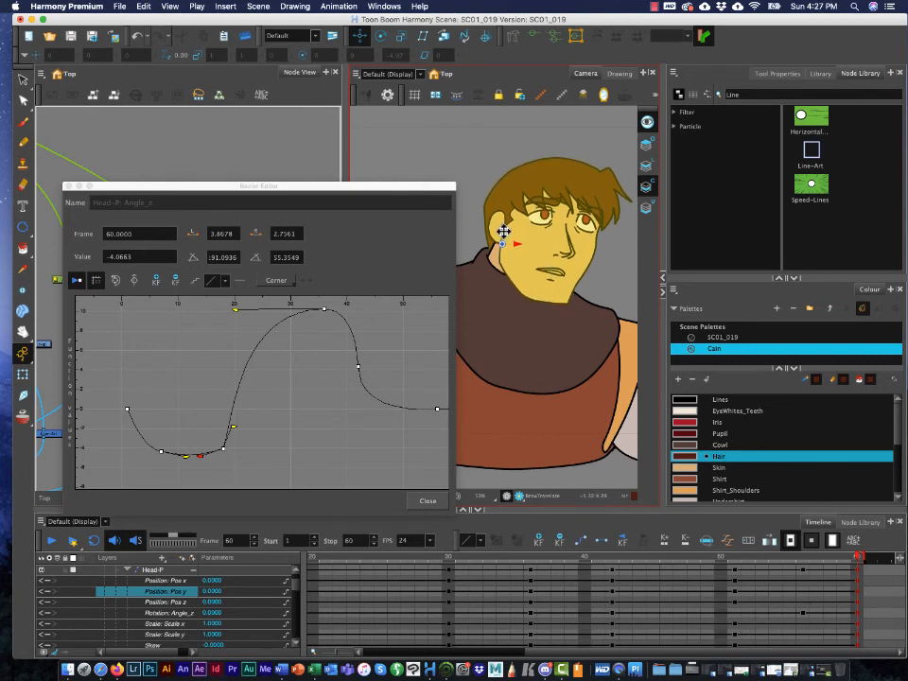
left_click_drag(504, 228, 506, 232)
key("super+z")
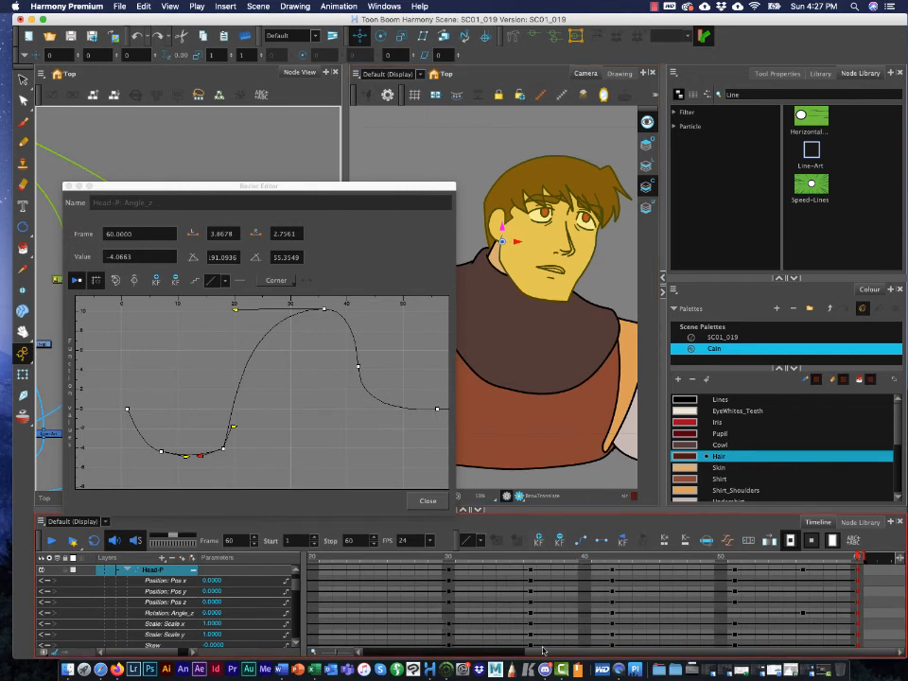
- Lower the head slightly at frame 5 with the Translate tool, bringing Head-P's Pos y to about -0.13
left_click_drag(543, 650, 297, 632)
left_click_drag(327, 557, 364, 564)
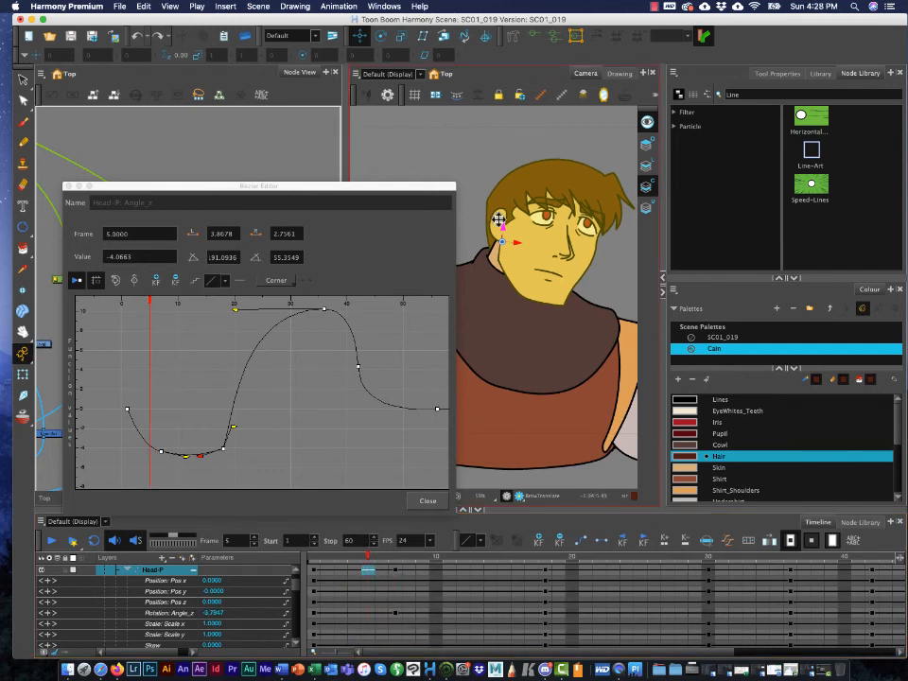
mouse_move(505, 227)
left_mouse_down()
mouse_move(497, 232)
mouse_move(508, 229)
left_mouse_up()
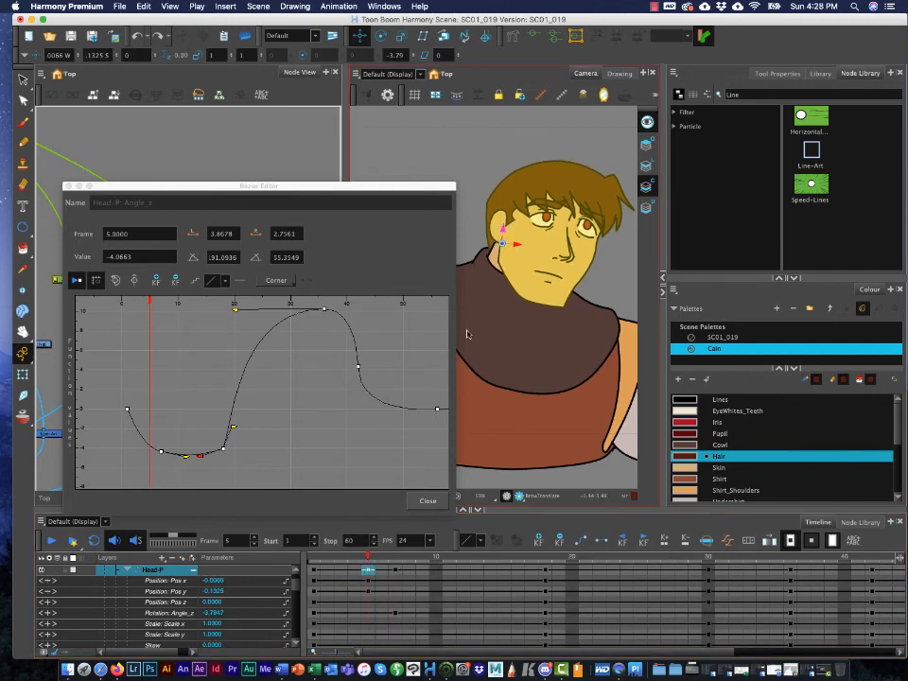
- Delete Head-P's Pos x and Pos y keyframes from frame 18 through frame 51
left_click_drag(353, 559, 543, 571)
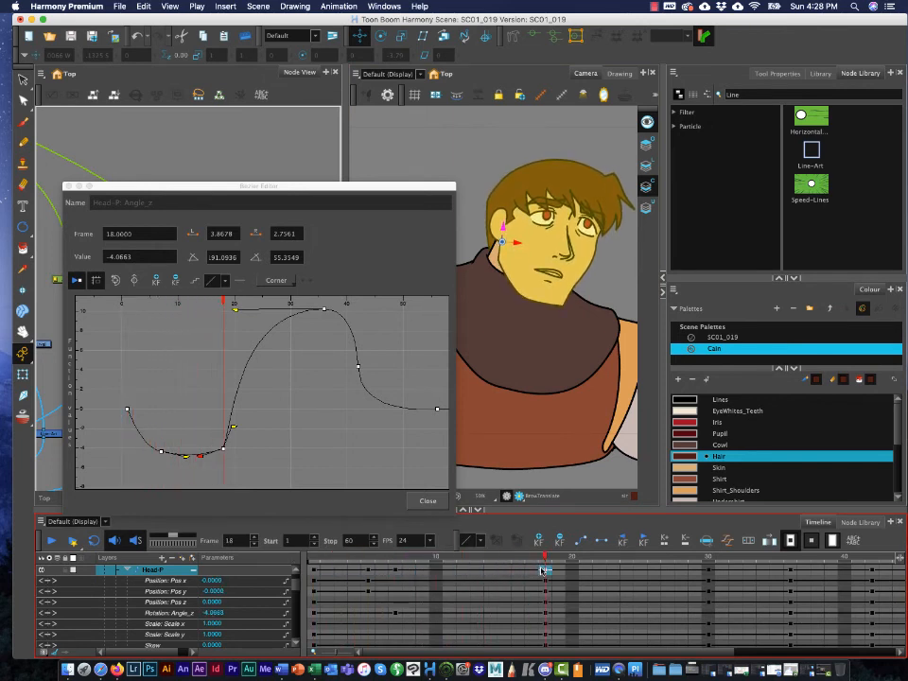
left_click(547, 582)
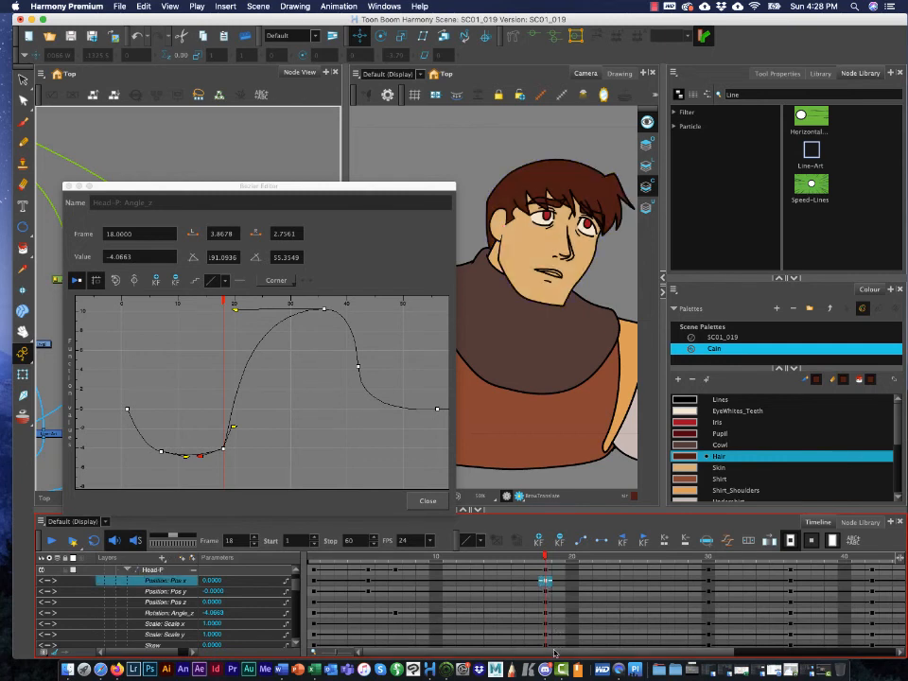
left_click_drag(552, 655, 586, 654)
left_click(489, 592)
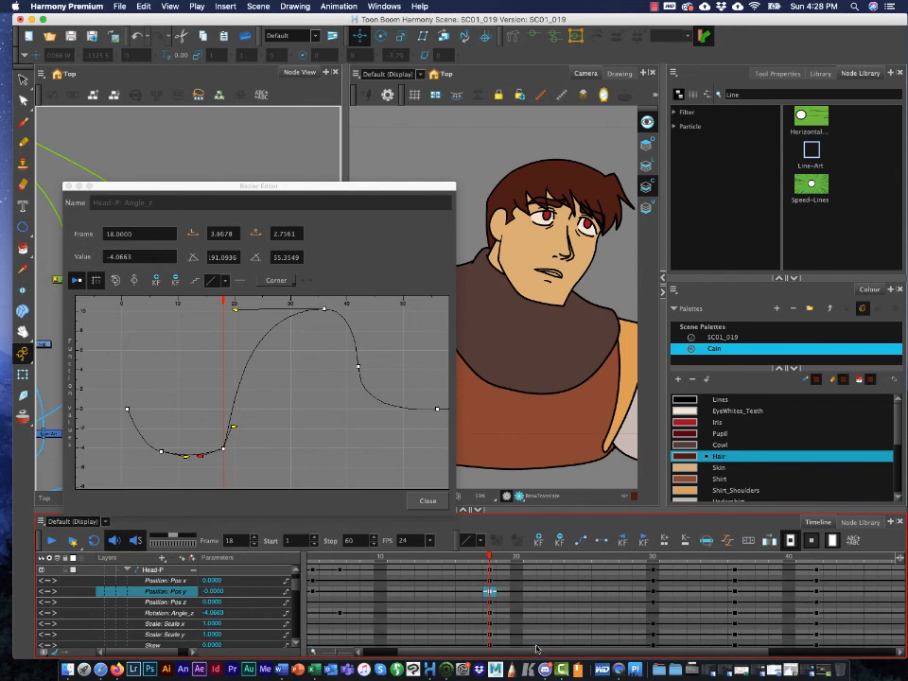
scroll(455, 586, "right", 3)
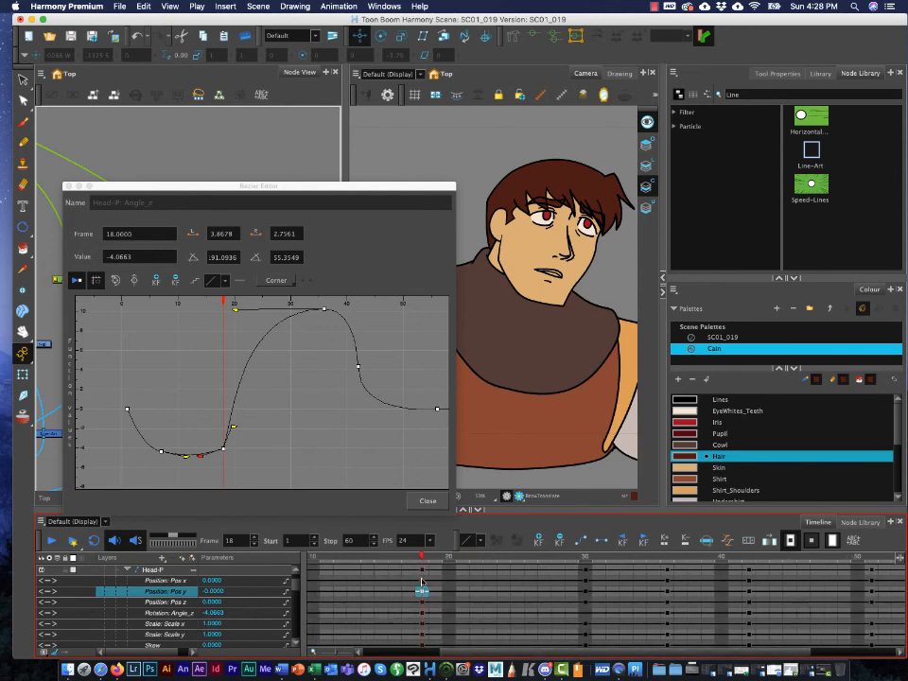
left_click(422, 581)
scroll(803, 611, "right", 6)
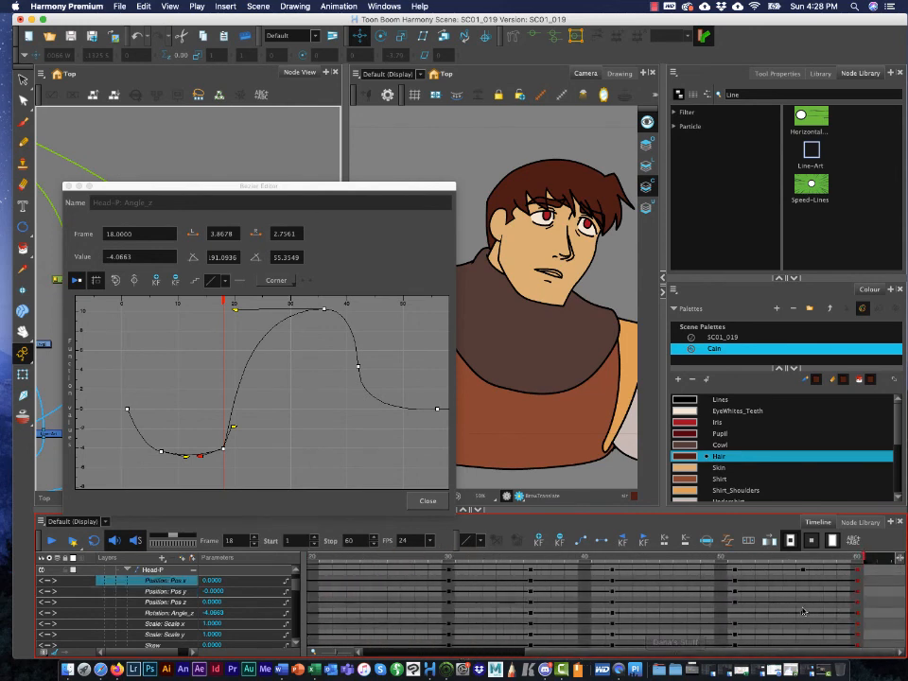
left_click(736, 592, "shift")
right_click(737, 591)
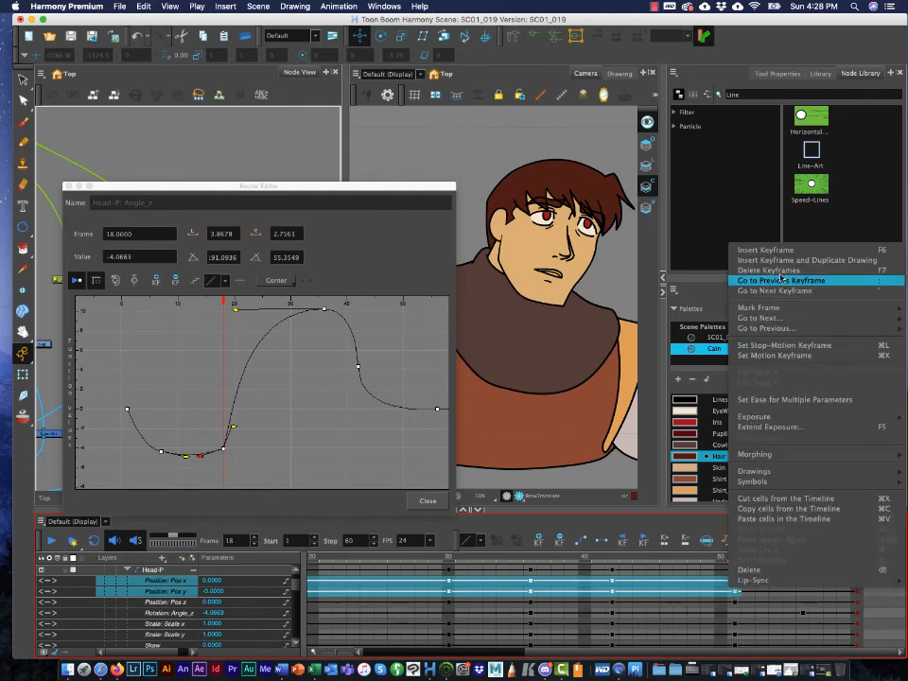
left_click(780, 271)
- Delete Head-P's Pos x and Pos y keyframes at frame 60
left_click(856, 591)
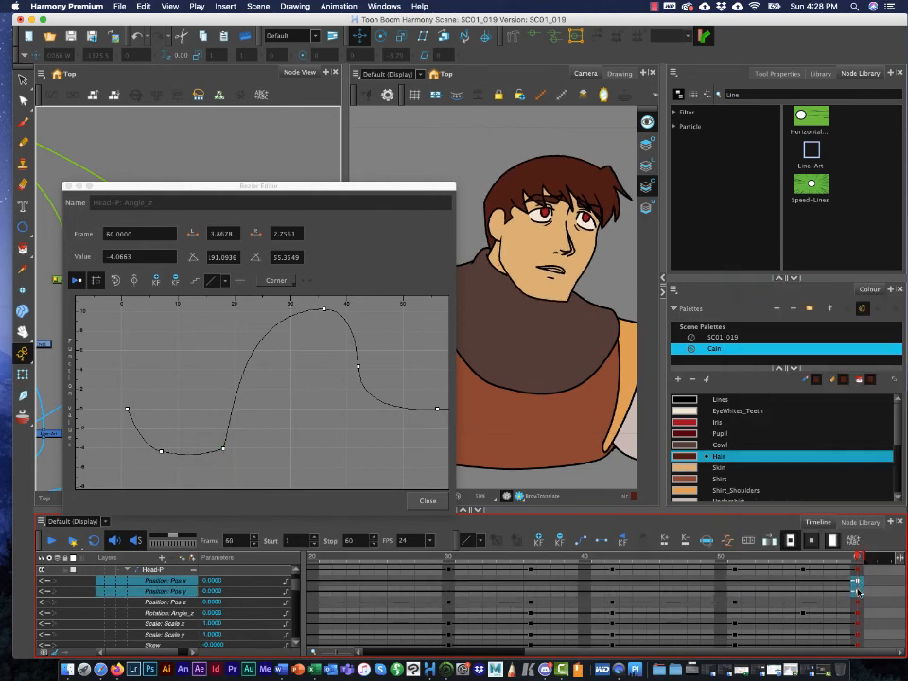
right_click(856, 591)
mouse_move(824, 305)
left_click(810, 272)
- Lower the head at frame 14 to a Pos y of about -0.22, and move those Position keyframes to frame 17
left_click_drag(721, 652, 492, 603)
left_click_drag(361, 554, 489, 589)
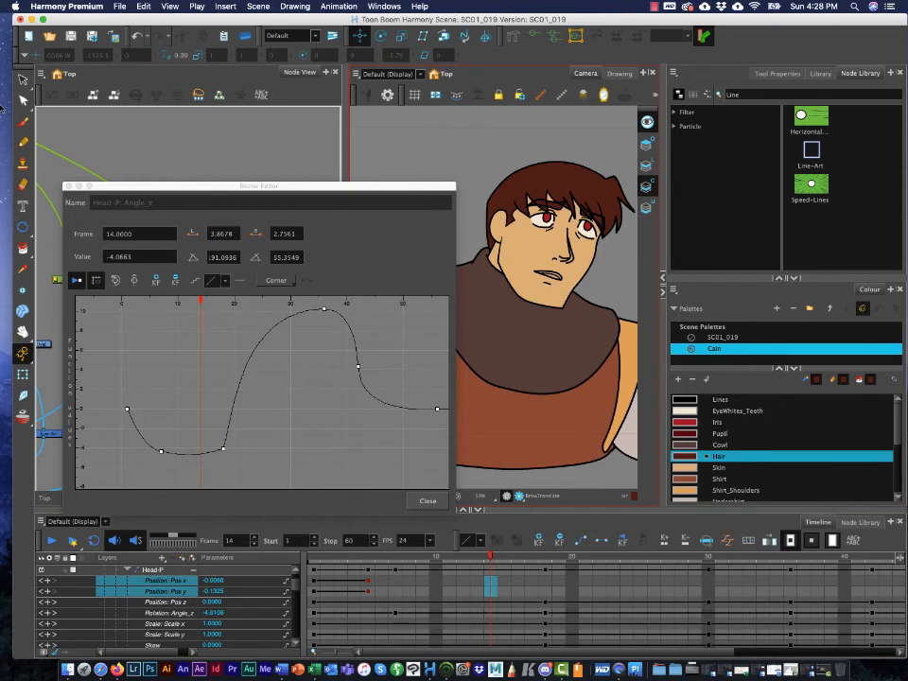
left_click(170, 581)
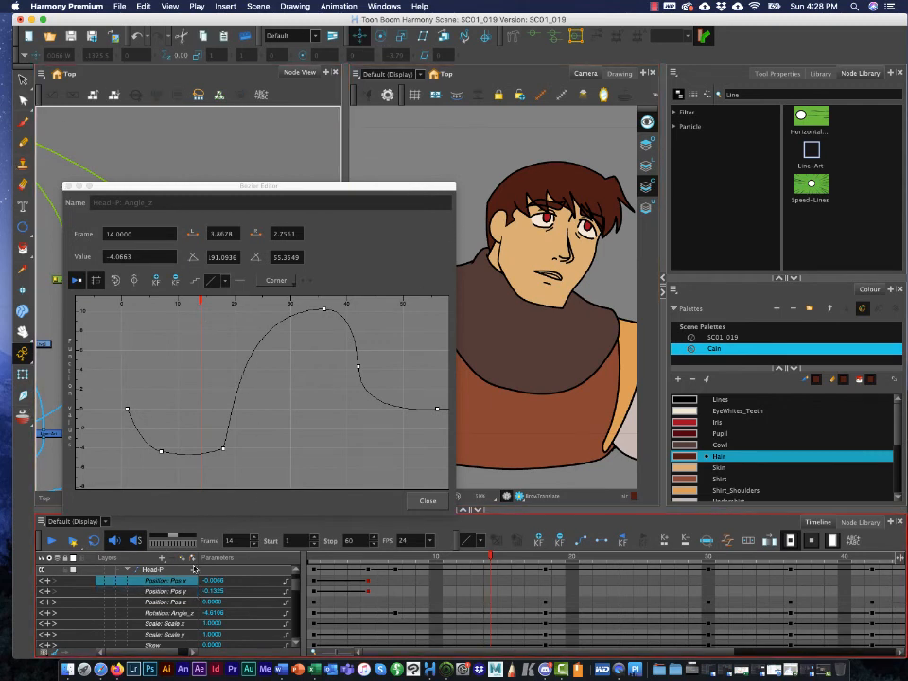
left_click(165, 570)
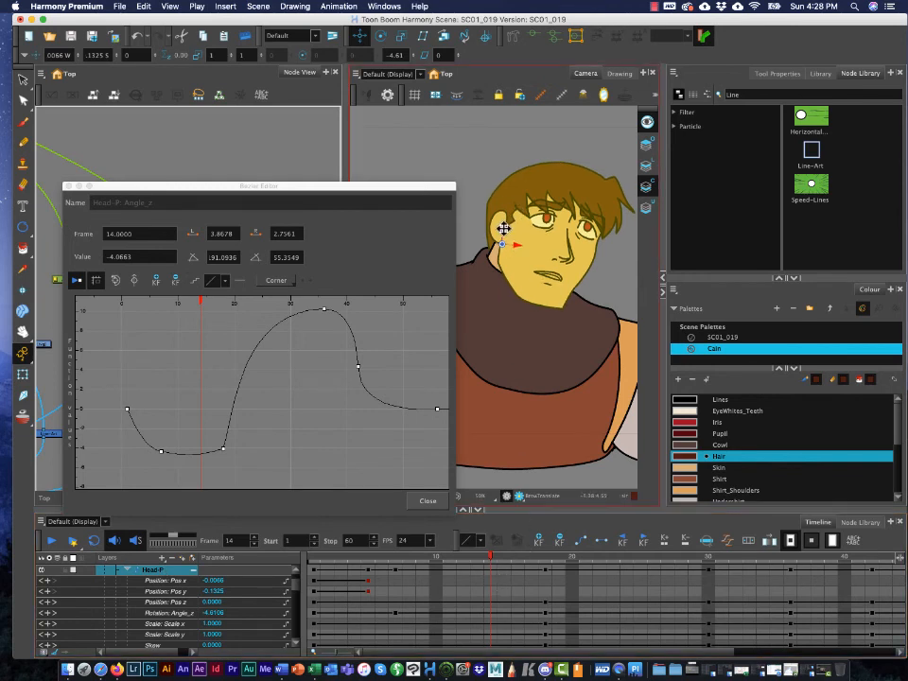
left_click_drag(503, 229, 504, 231)
left_click_drag(491, 558, 807, 551)
left_click(492, 592)
left_click(491, 581, "shift")
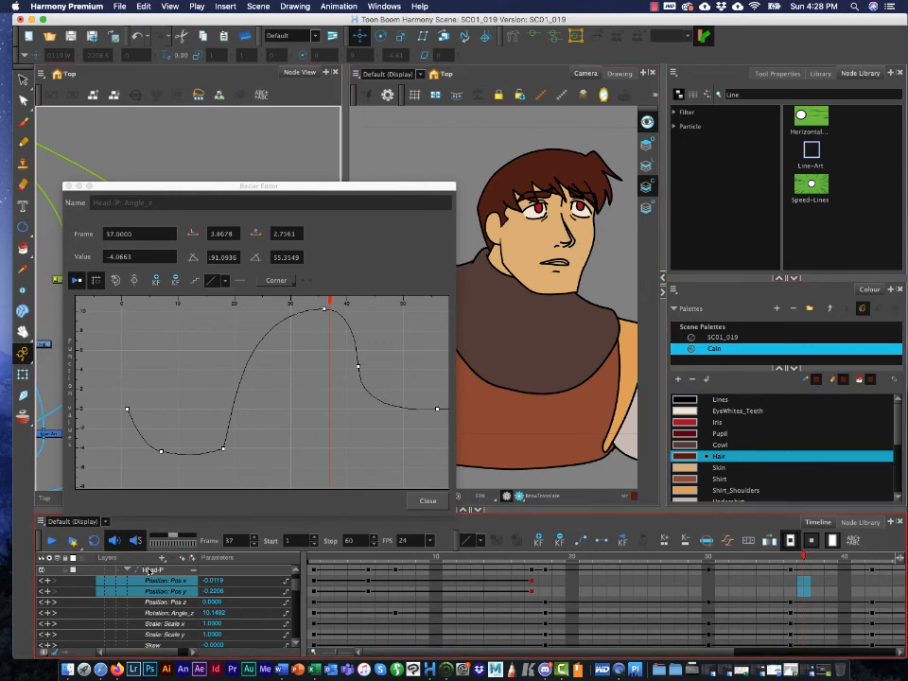
- Raise the head at frame 37 to about Pos x -0.04 and Pos y -0.01, and move those Position keyframes to frame 35
left_click(151, 571)
left_click_drag(501, 231, 497, 229)
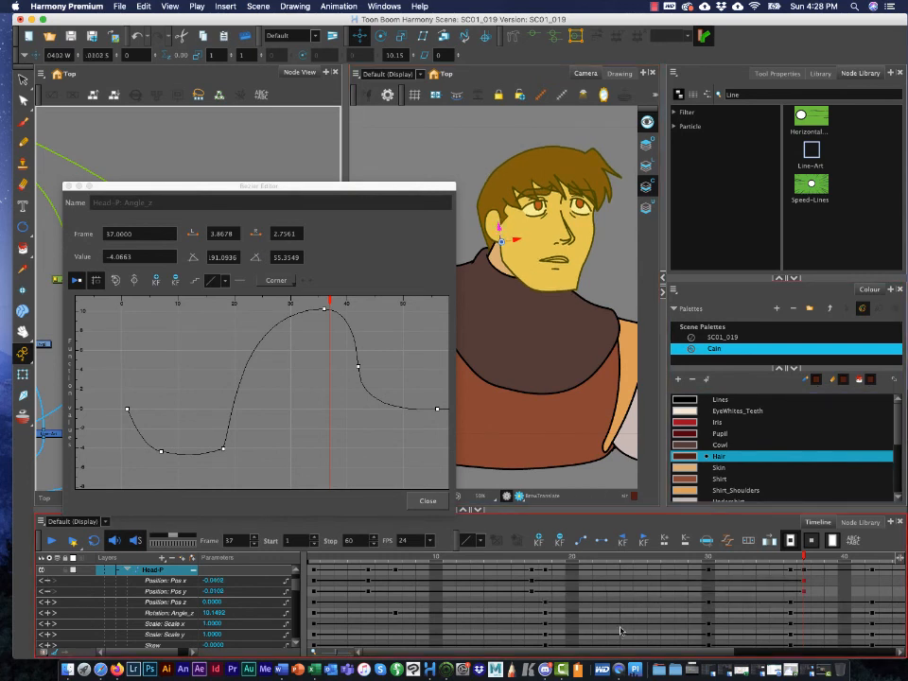
left_click_drag(618, 653, 786, 653)
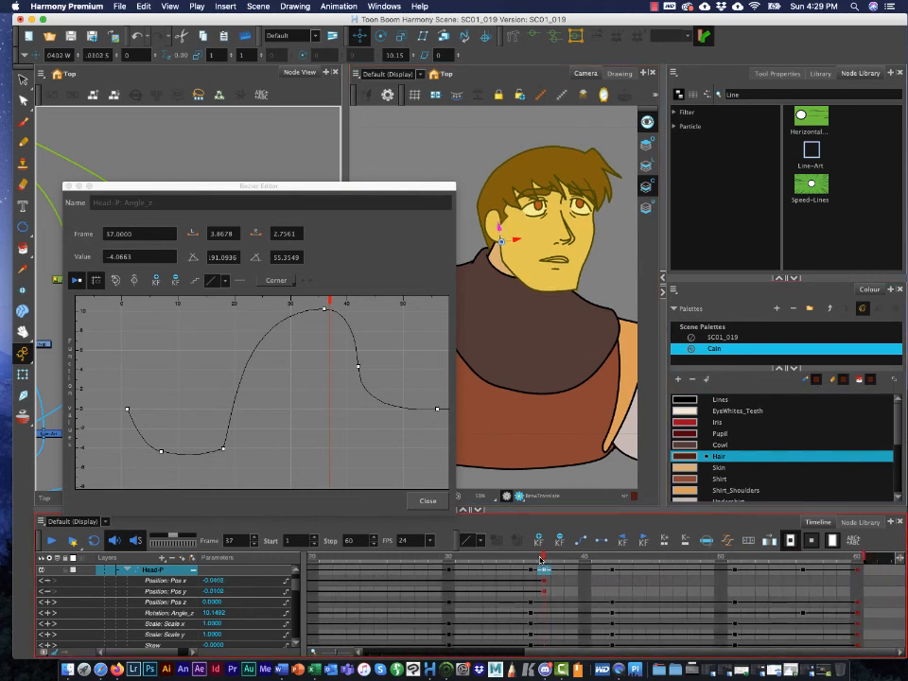
left_click_drag(540, 560, 597, 558)
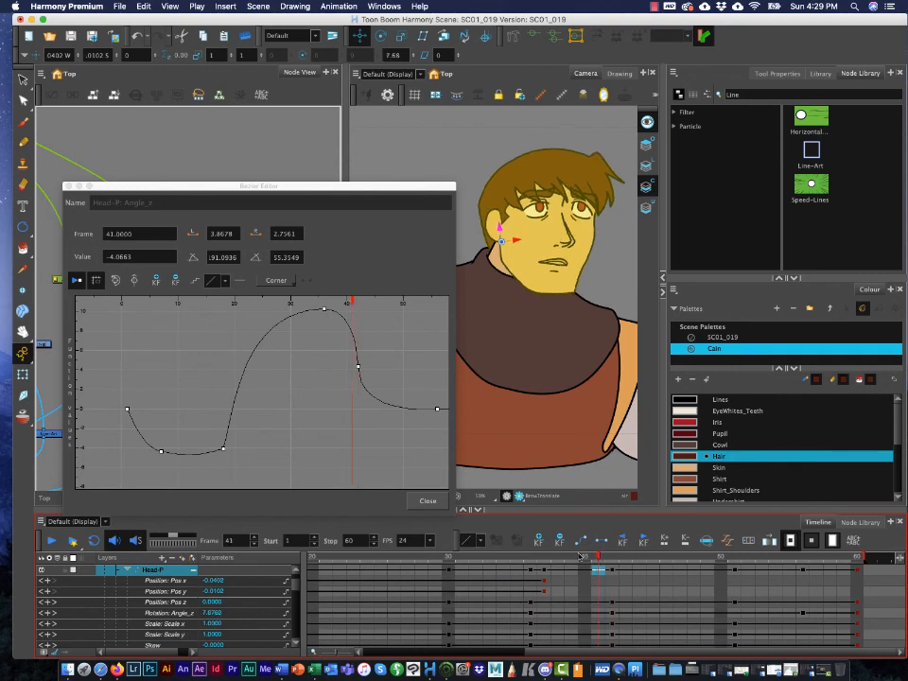
left_click_drag(542, 579, 571, 560)
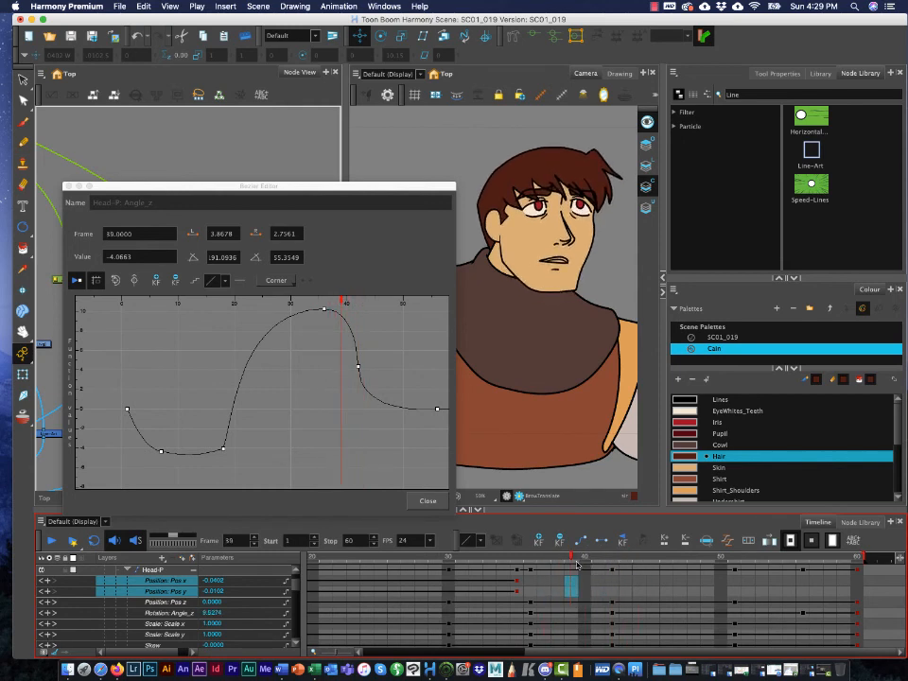
- Nudge the head sideways at frame 39 to a Pos x of about 0.03, and insert Pos x and Pos y keyframes at frame 42
left_click(159, 571)
left_click_drag(516, 240, 510, 238)
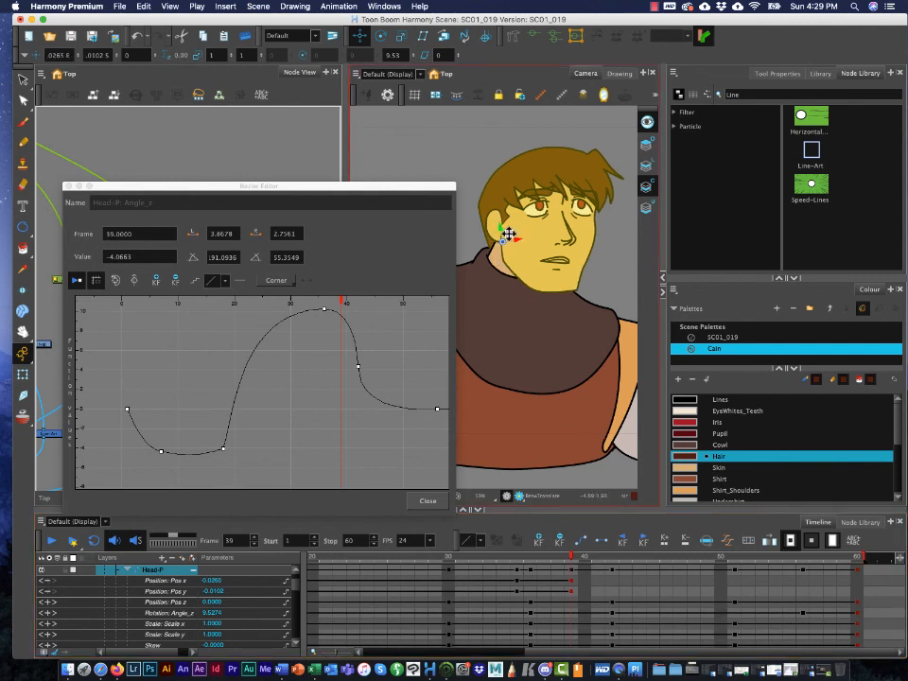
left_click_drag(578, 560, 613, 579)
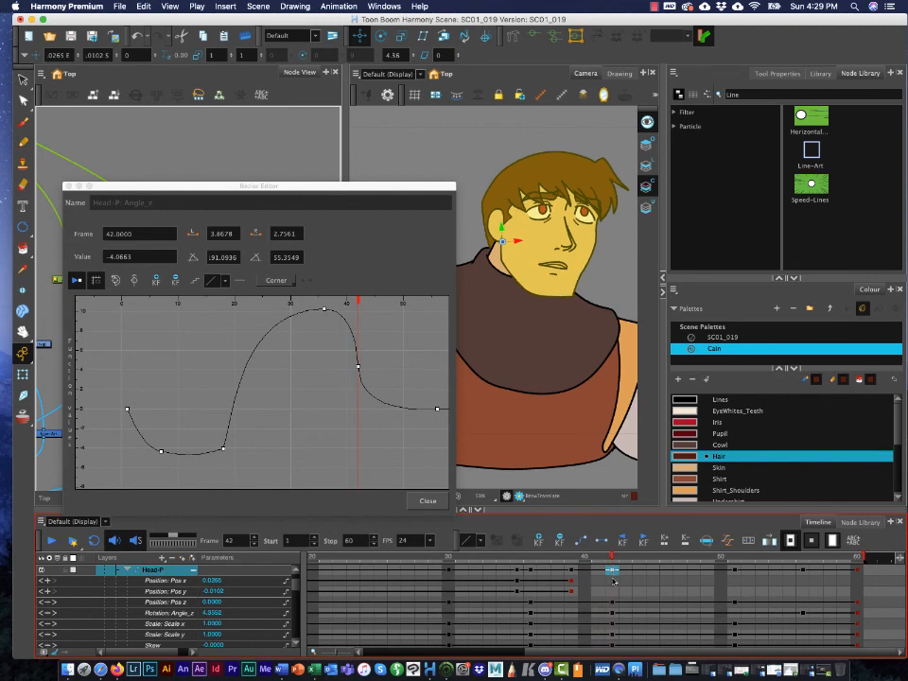
left_click(608, 583)
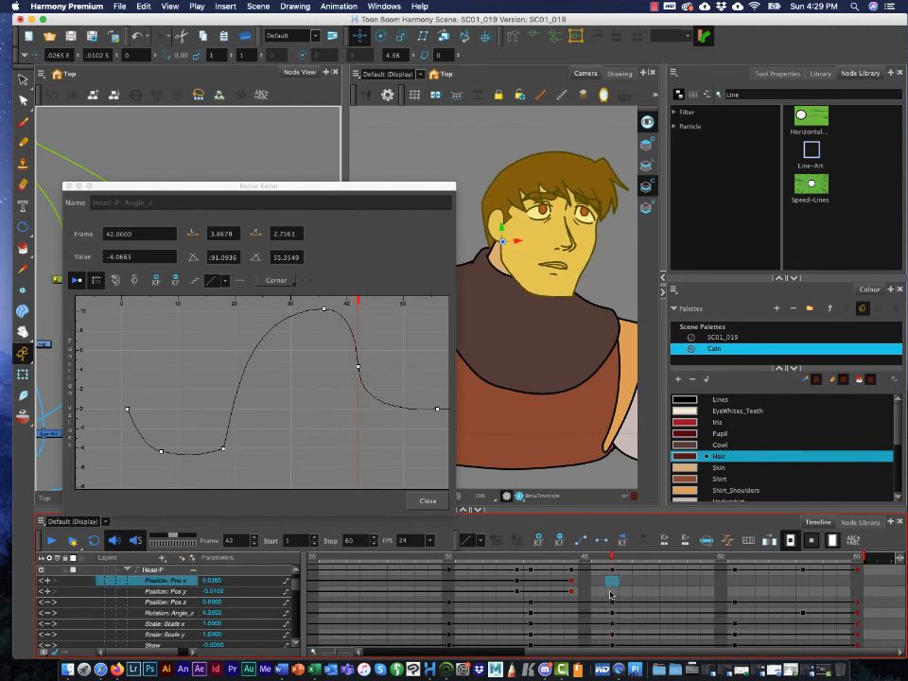
right_click(610, 594)
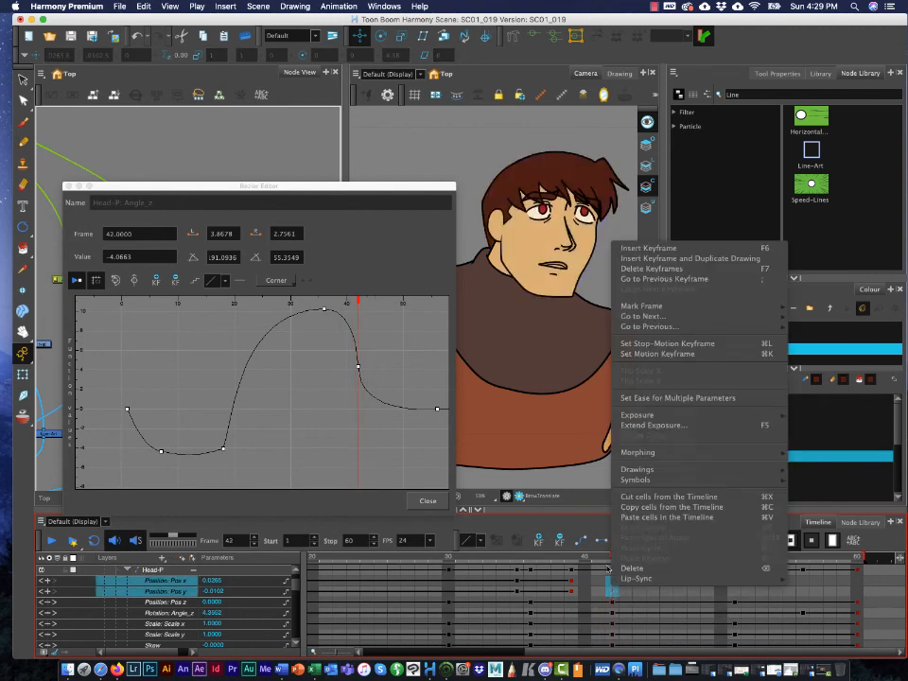
left_click(629, 258)
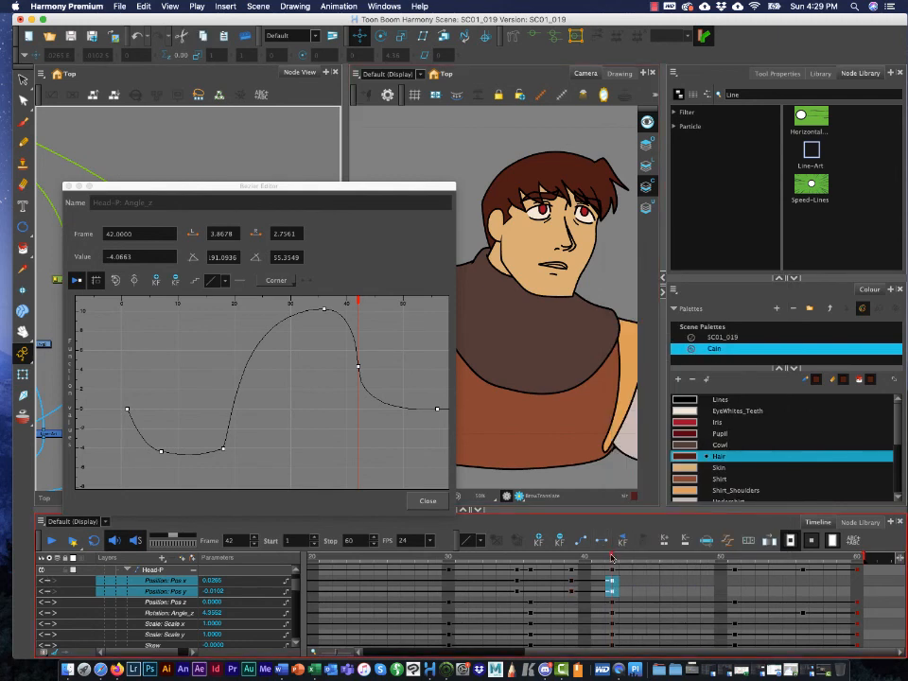
- Lower the head at frame 50 to about Pos x 0.06 and Pos y -0.23
left_click_drag(611, 558, 711, 571)
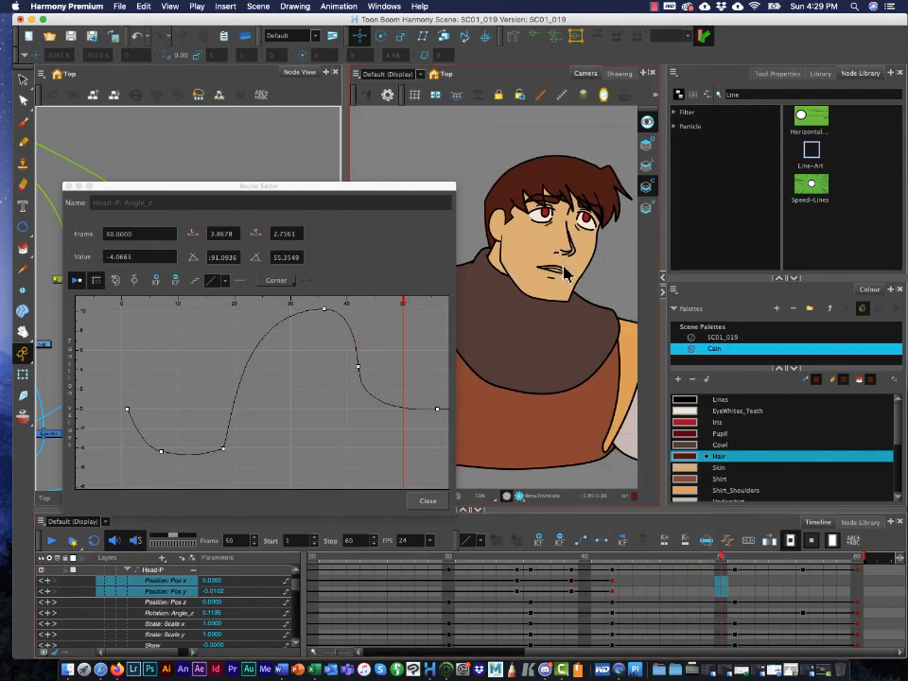
left_click(153, 570)
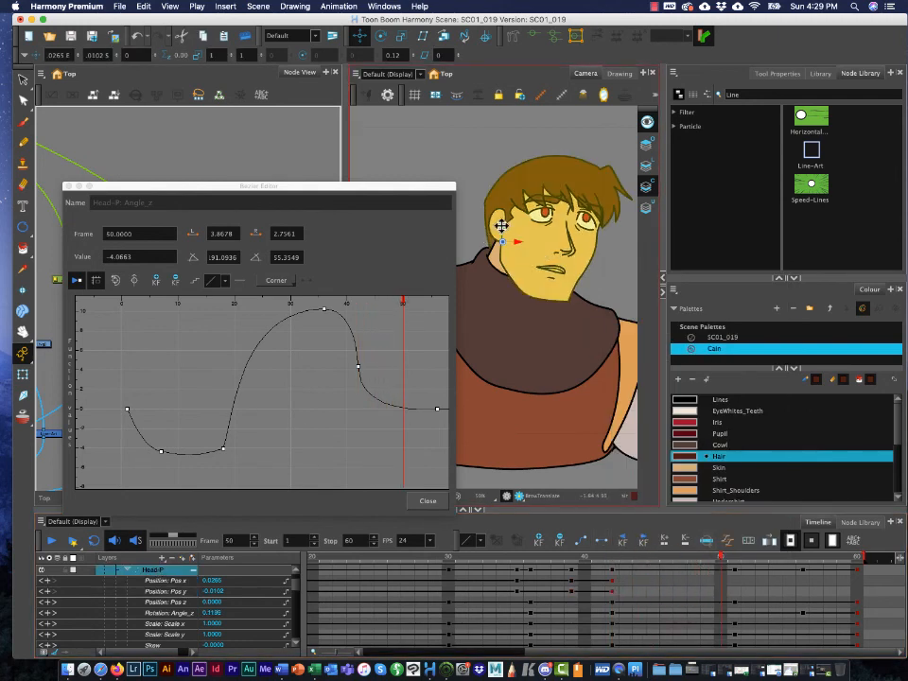
left_click_drag(502, 228, 504, 232)
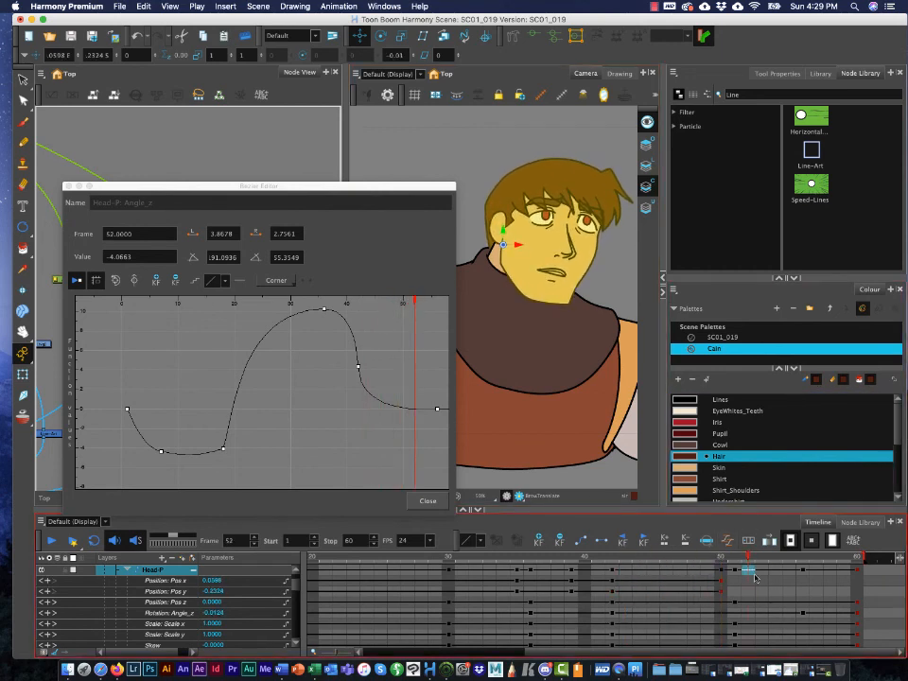
- Set Head-P's X and Y position to 0 at frame 60
left_click(803, 571)
left_click(856, 571)
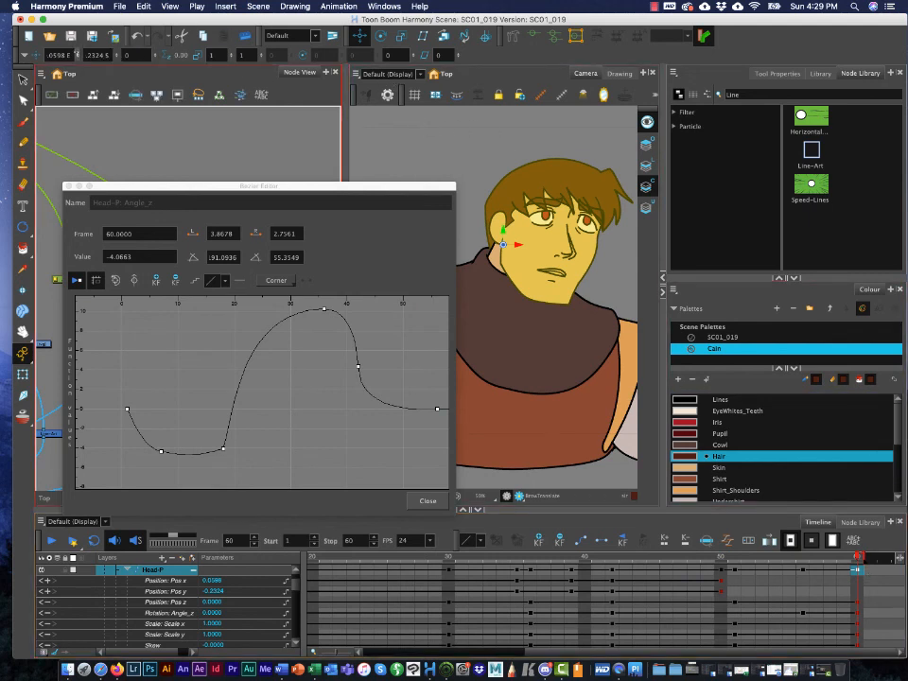
left_click(69, 54)
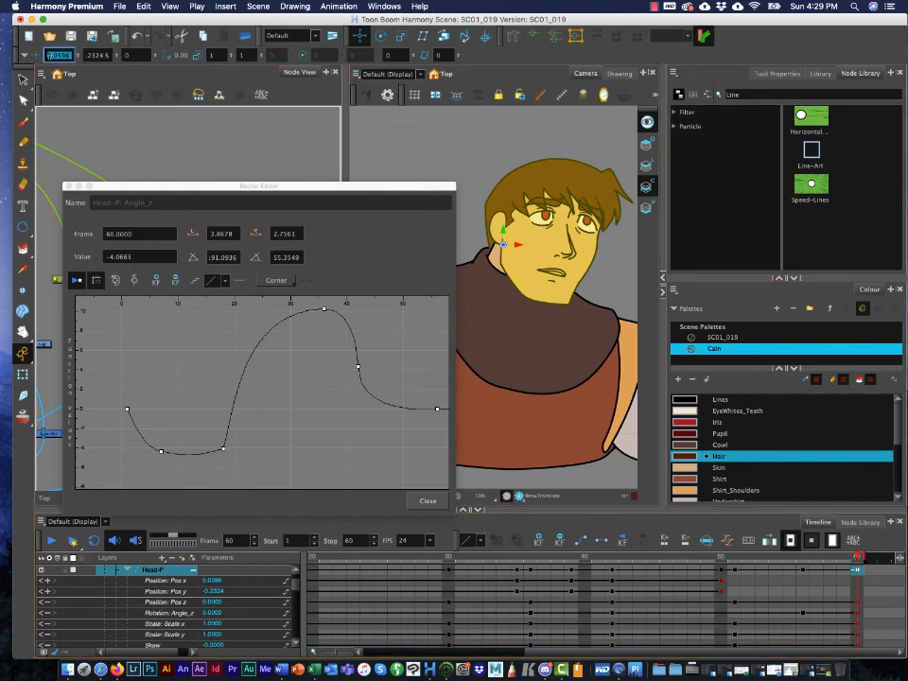
type("0")
key("Tab")
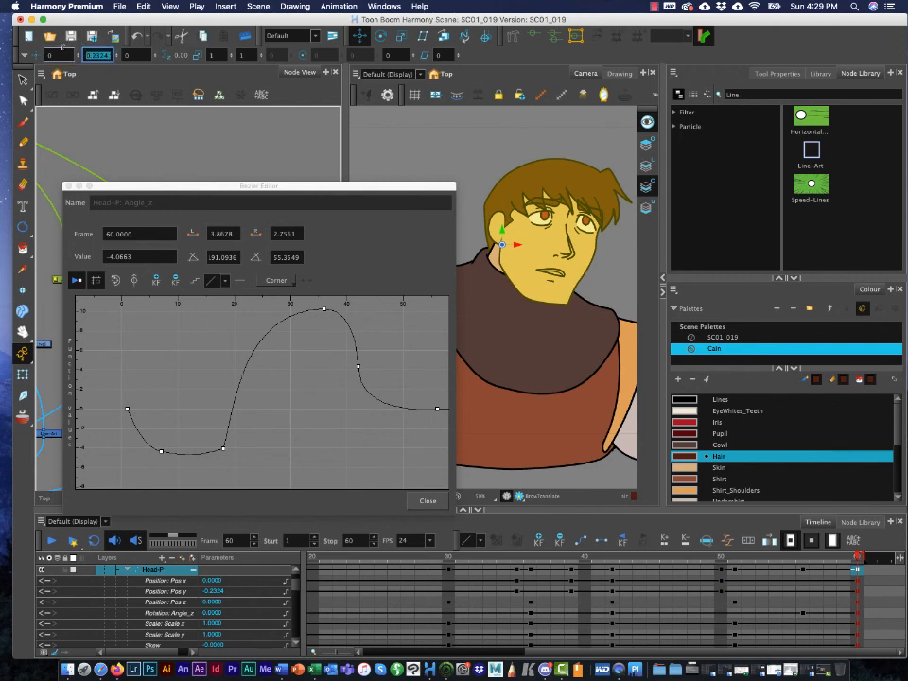
type("0")
key("Return")
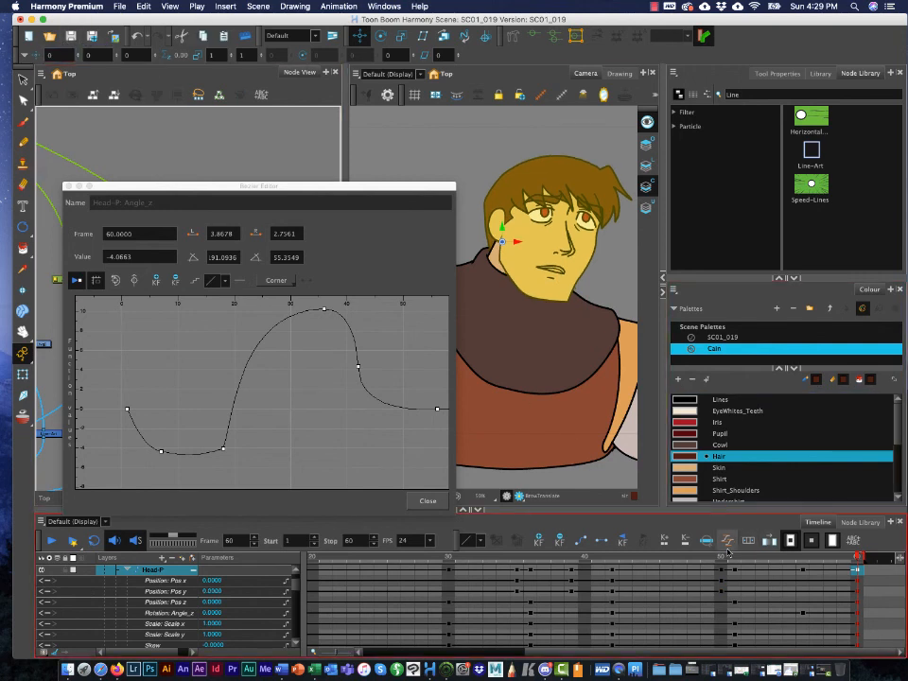
- Play back the shot from frame 1 to check the head's vertical movement
left_click_drag(710, 652, 538, 651)
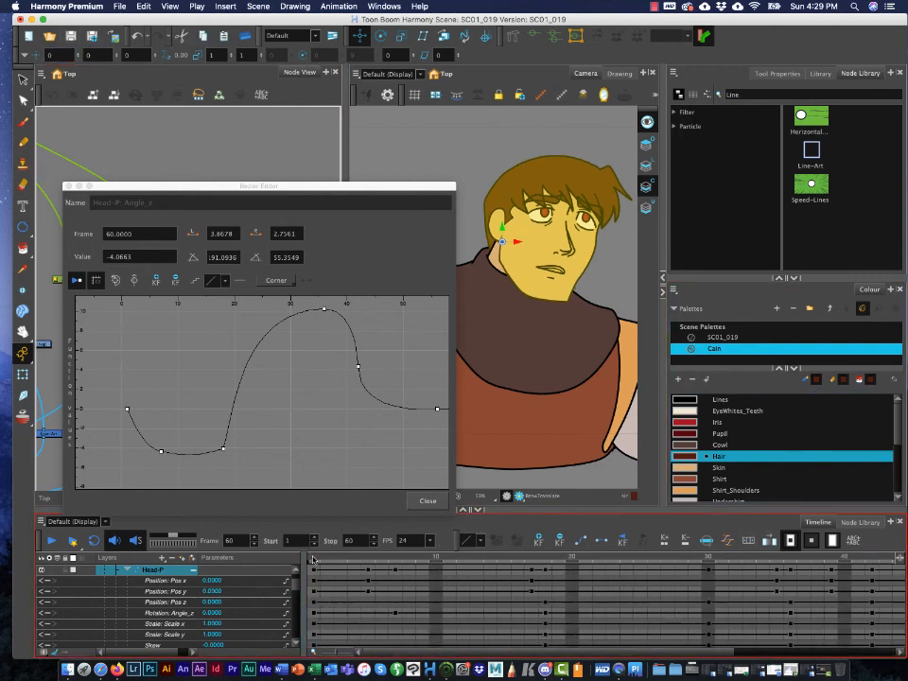
left_click(313, 559)
left_click(51, 540)
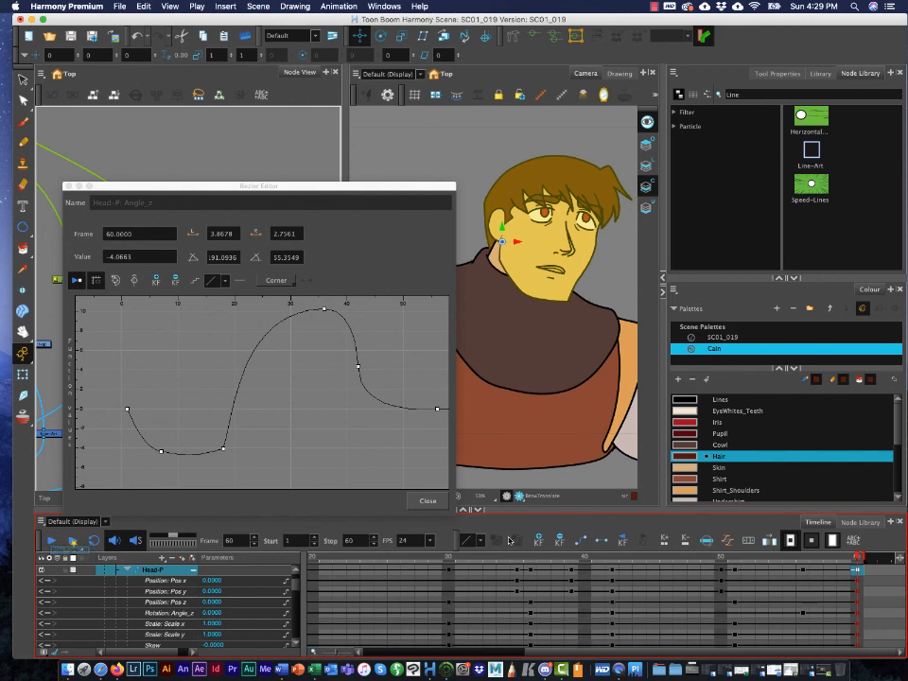
- Remove the zeroed Pos x and Pos y keyframes at frame 60
left_click(735, 569)
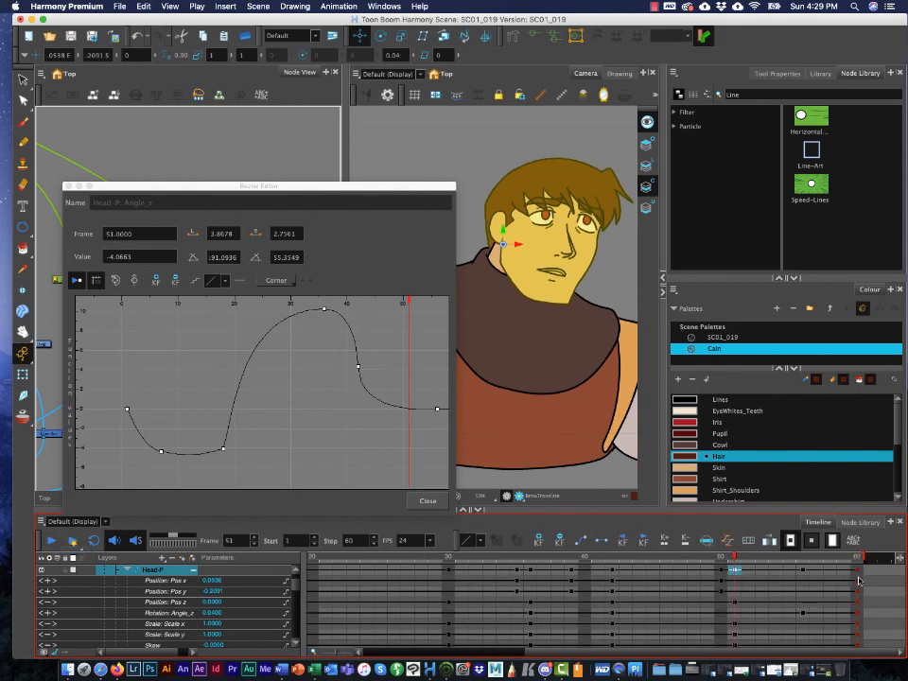
left_click_drag(859, 580, 859, 592)
key("Delete")
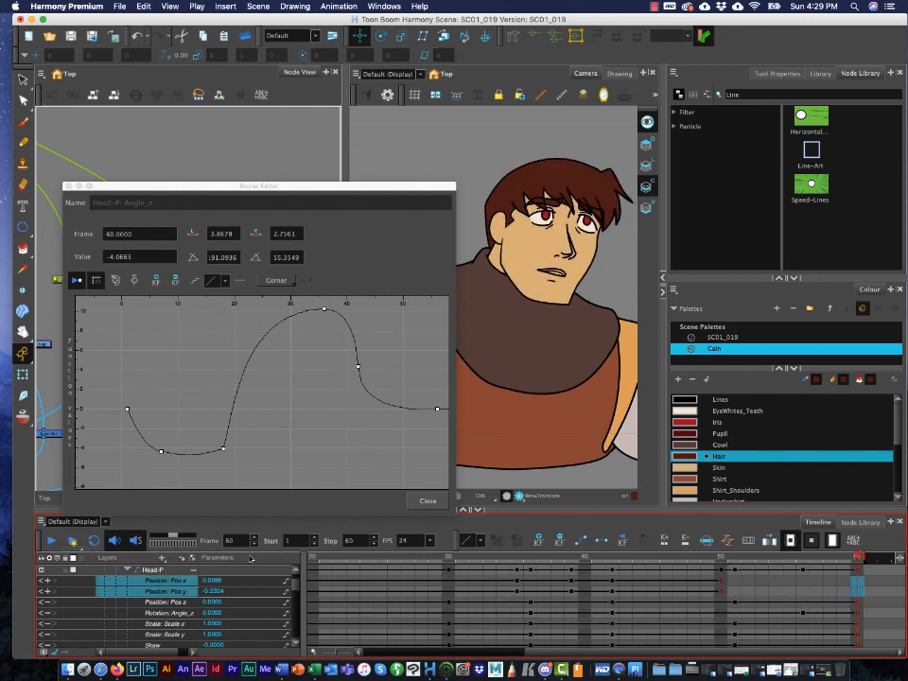
- Delete all of Head-P's Pos x keyframes from frame 1 through frame 50
right_click(170, 584)
left_click(156, 590)
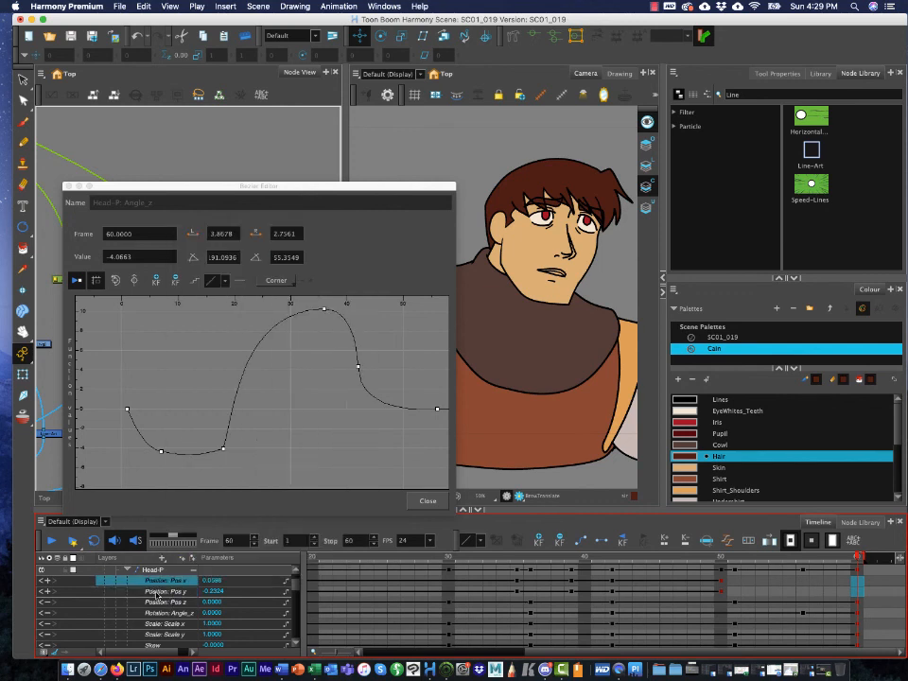
left_click(169, 592)
left_click(720, 581)
left_click_drag(714, 651, 521, 645)
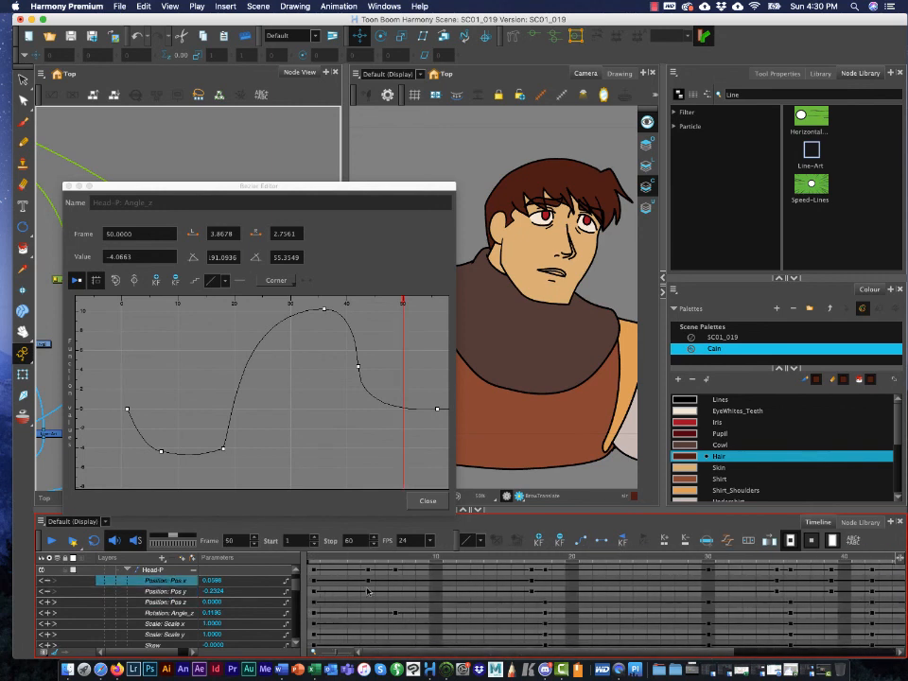
left_click(316, 581, "shift")
right_click(369, 583)
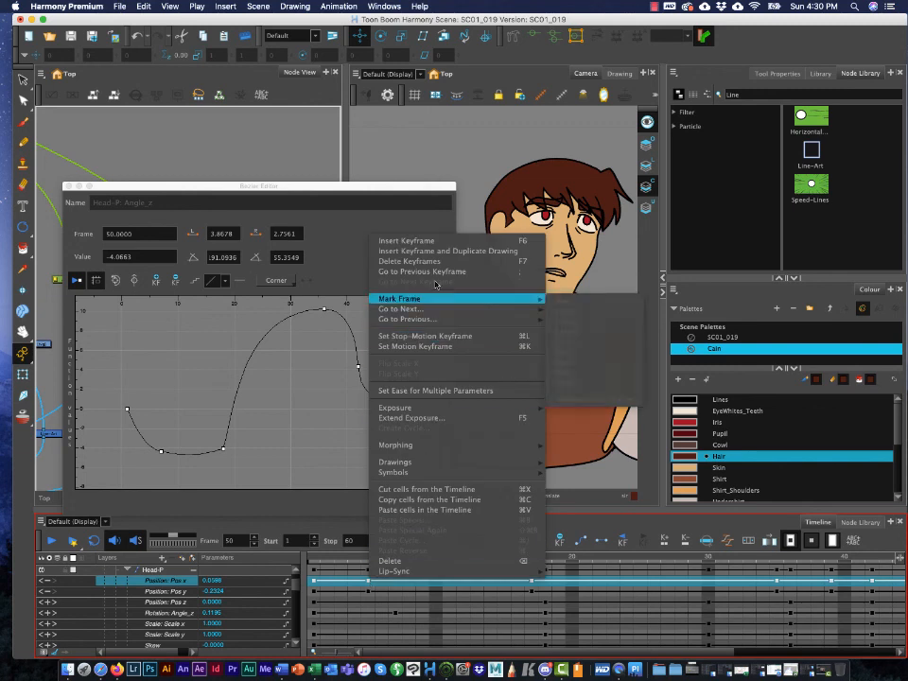
left_click(431, 262)
- Play back the shot from frame 1 and view Head-P's Pos x function curve
left_click(315, 580)
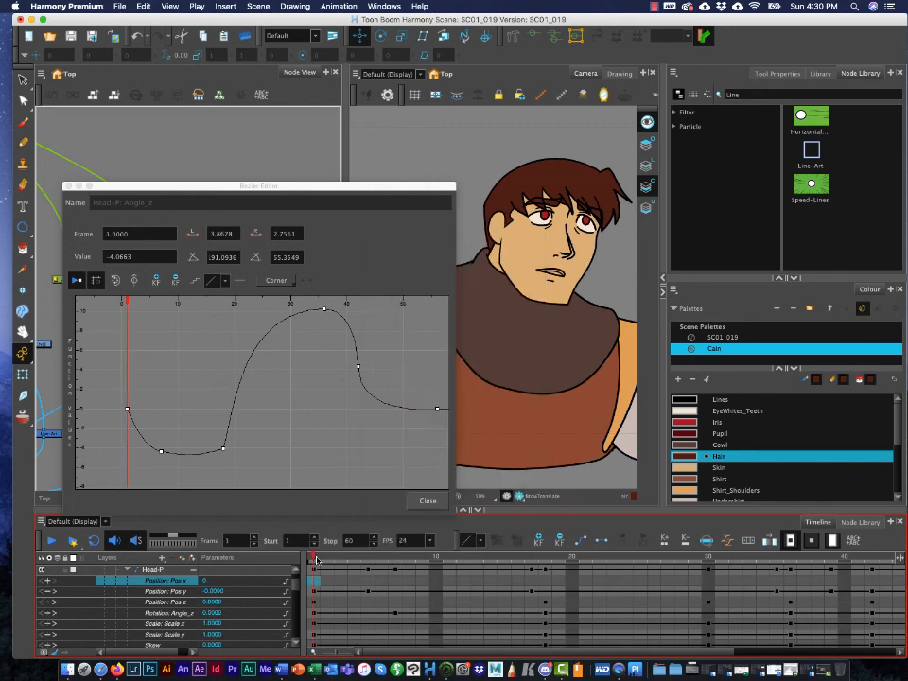
left_click(52, 542)
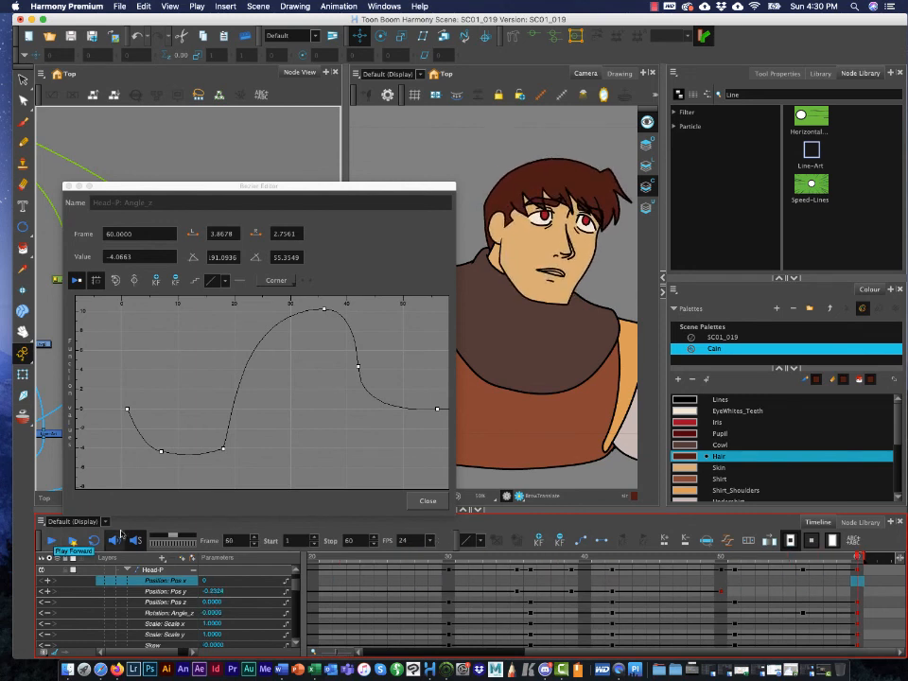
double_click(175, 583)
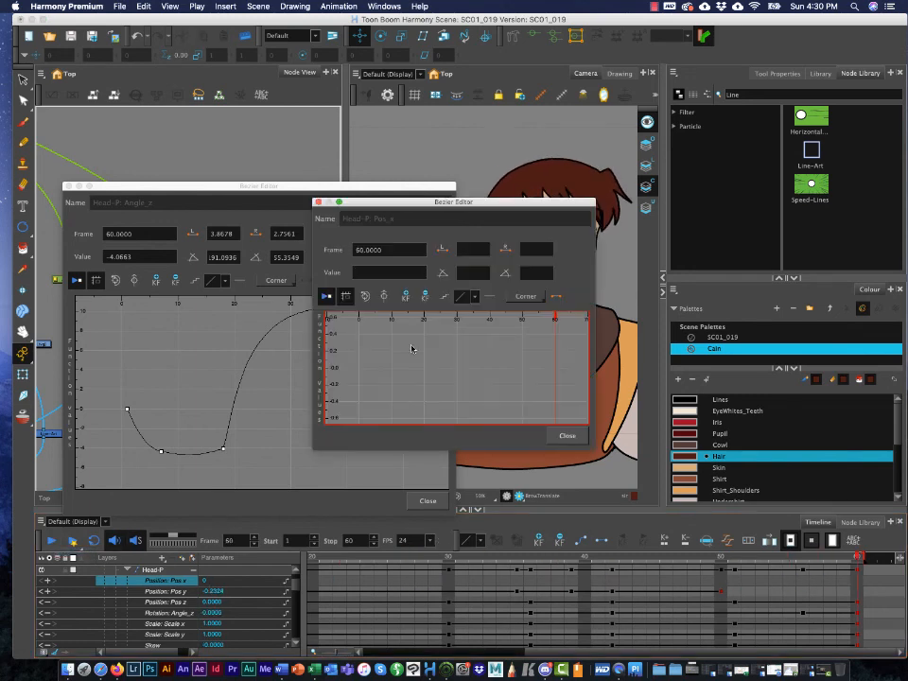
- Open Head-P's Pos y curve in the Bezier Editor and close the Angle_z and Pos x curve editors
left_click(166, 592)
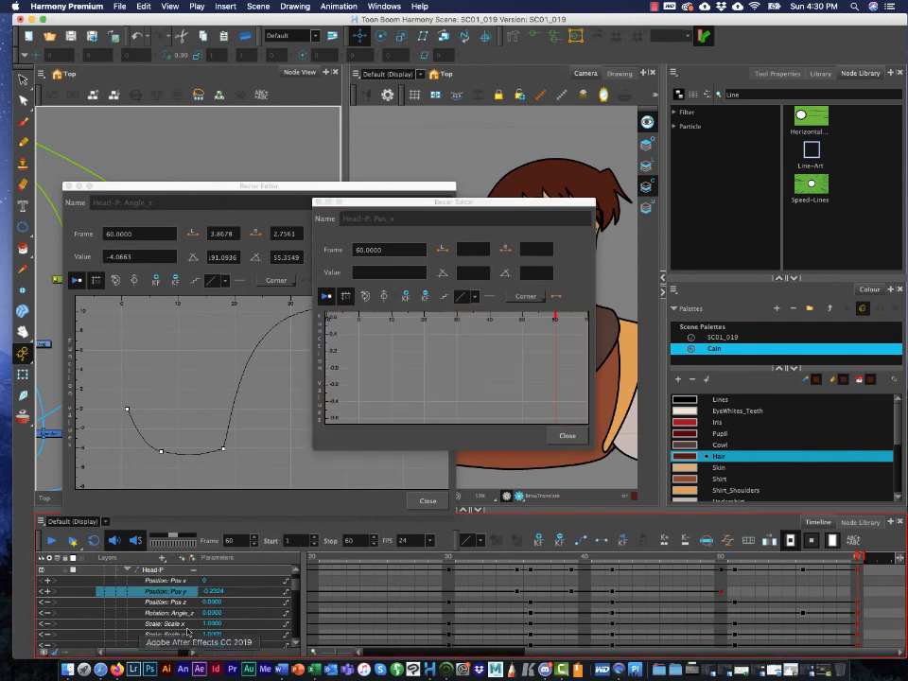
double_click(183, 594)
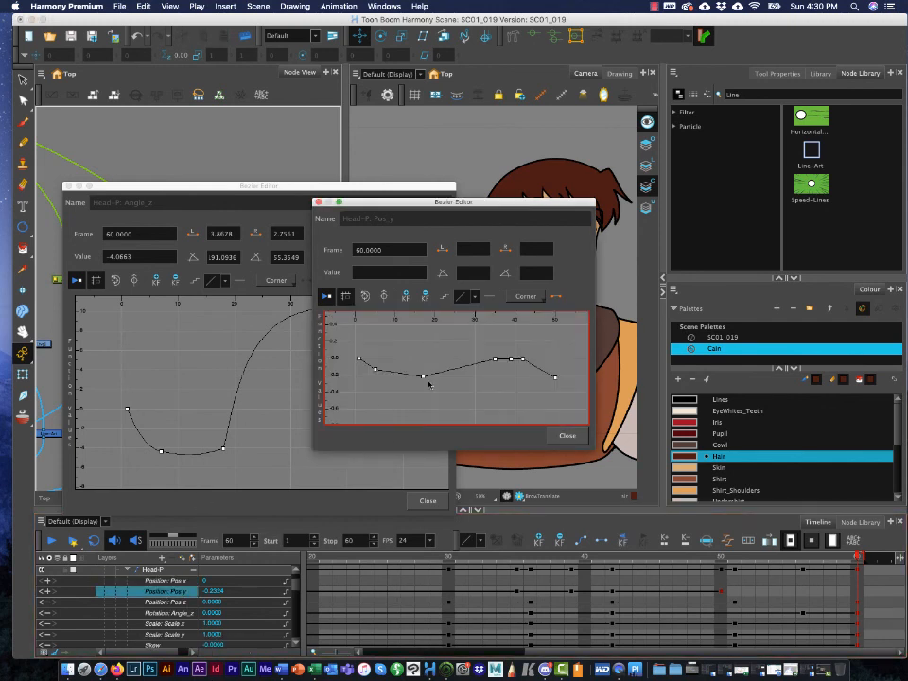
left_click(375, 369)
scroll(371, 377, "up", 3)
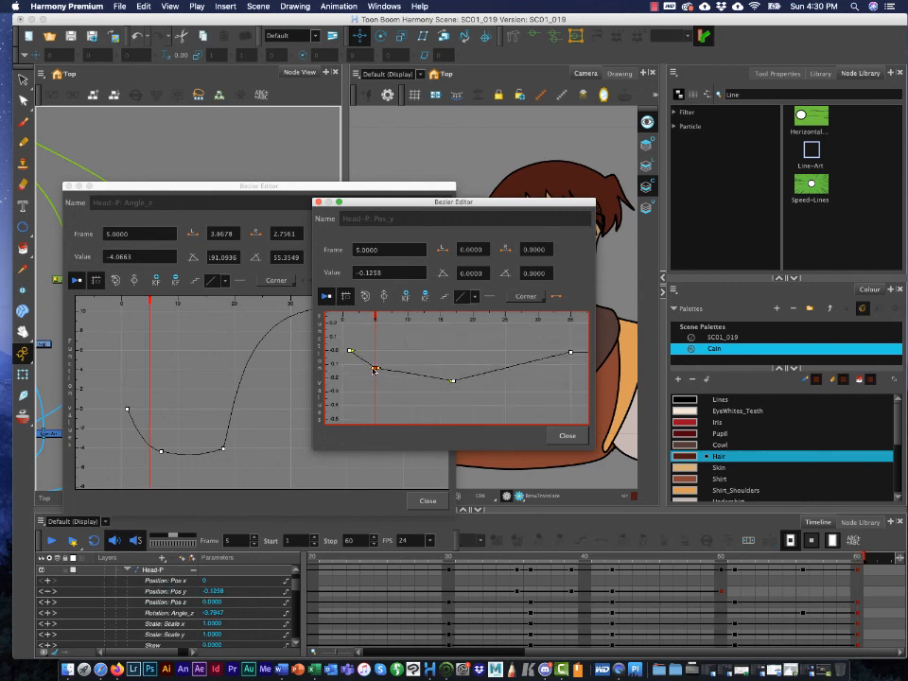
left_click_drag(466, 203, 289, 182)
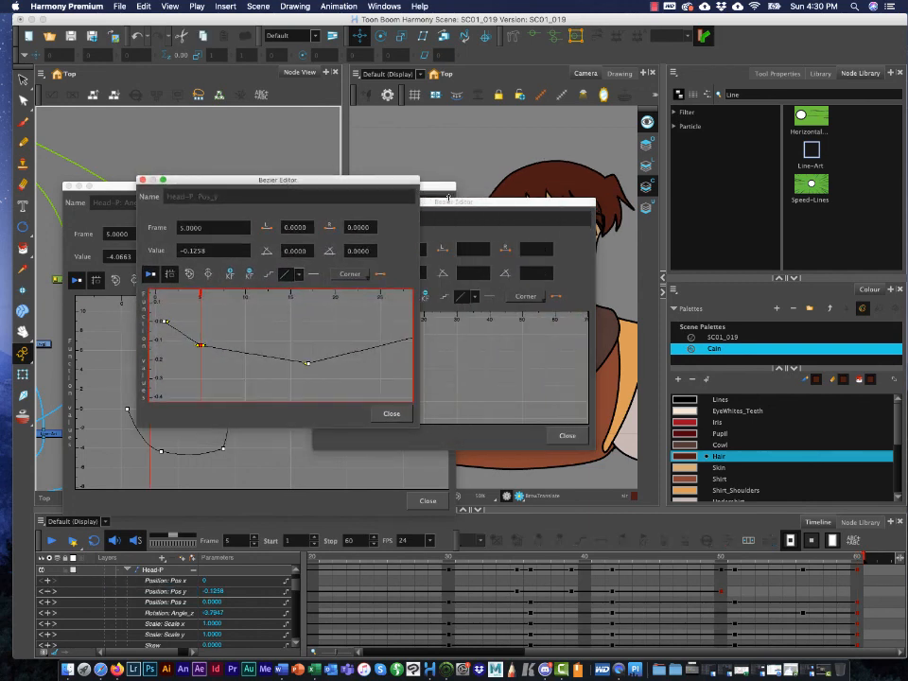
left_click(68, 186)
- Smooth Head-P's Pos y curve from frame 1 to 35 by extending the keyframe handles, keeping them flat at frames 17 and 35
left_click_drag(166, 324, 226, 356)
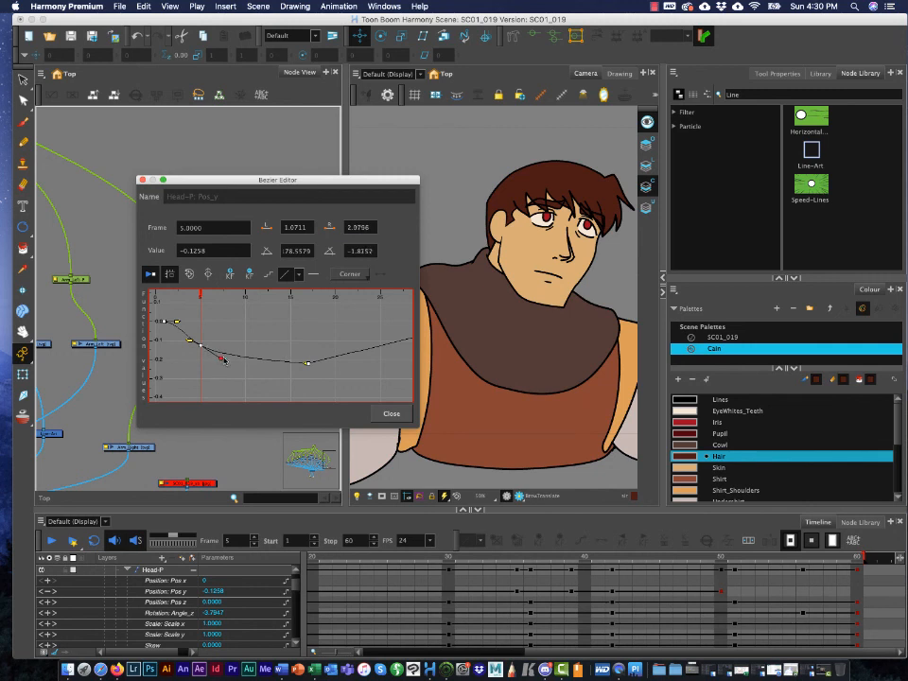
left_click(306, 364)
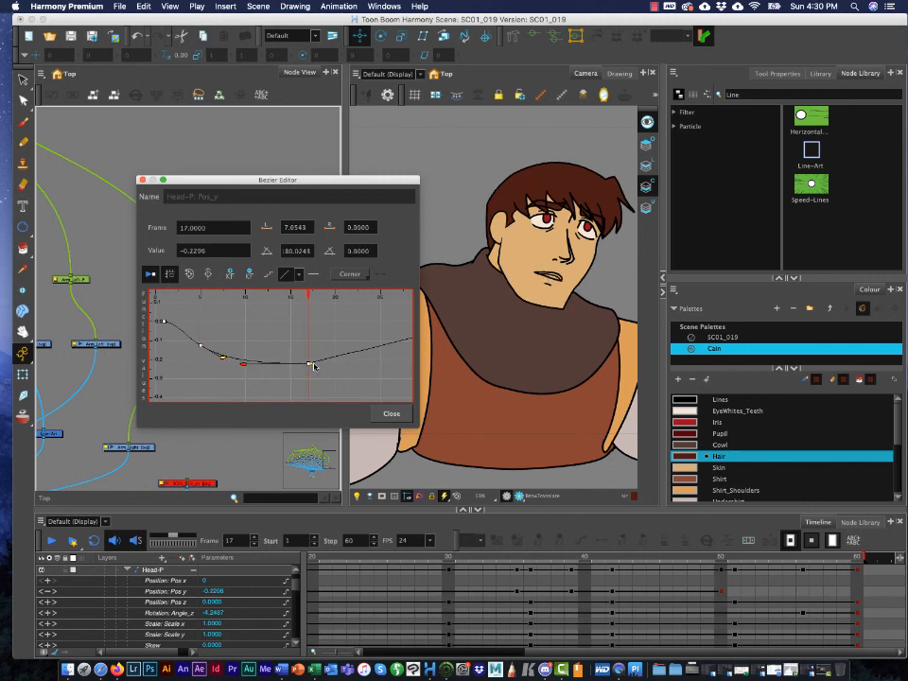
left_click_drag(314, 367, 275, 337)
left_click_drag(387, 329, 244, 342)
left_click(319, 339)
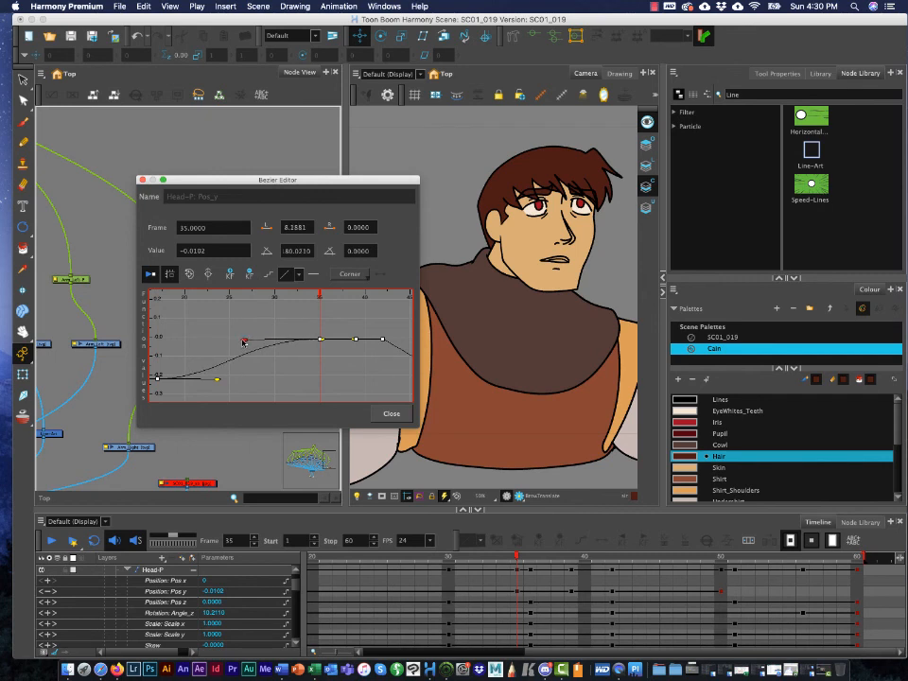
- Ease the Pos y drop between frames 42 and 50 by extending flat handles from both keyframes
left_click_drag(341, 363, 288, 334)
left_click(259, 333)
left_click(324, 373)
left_click_drag(327, 371, 280, 375)
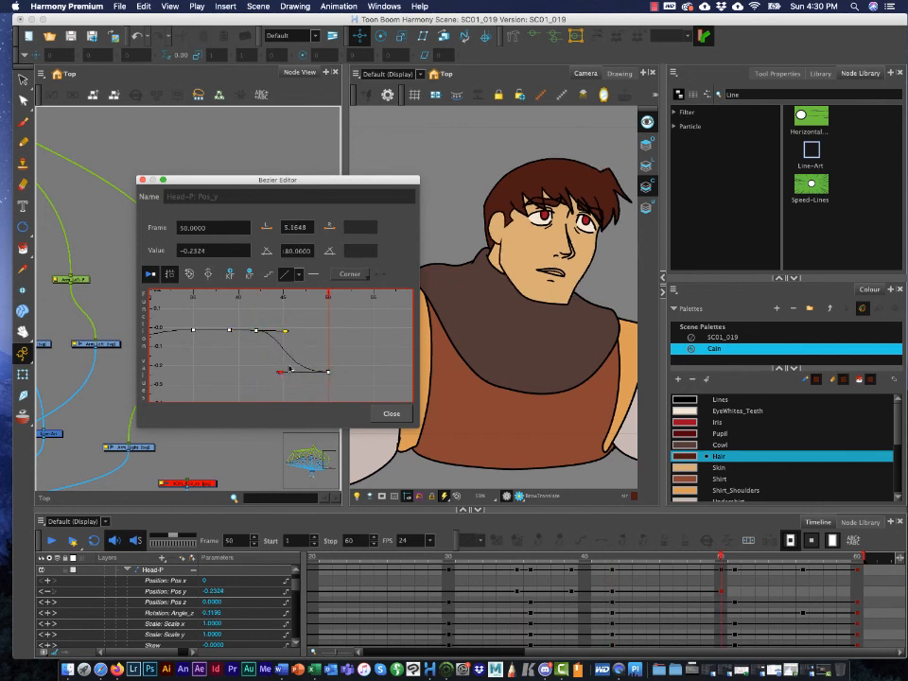
- Play back the shot to check the smoothed vertical head movement, and close the curve editor with the playhead back at frame 1
left_click(596, 649)
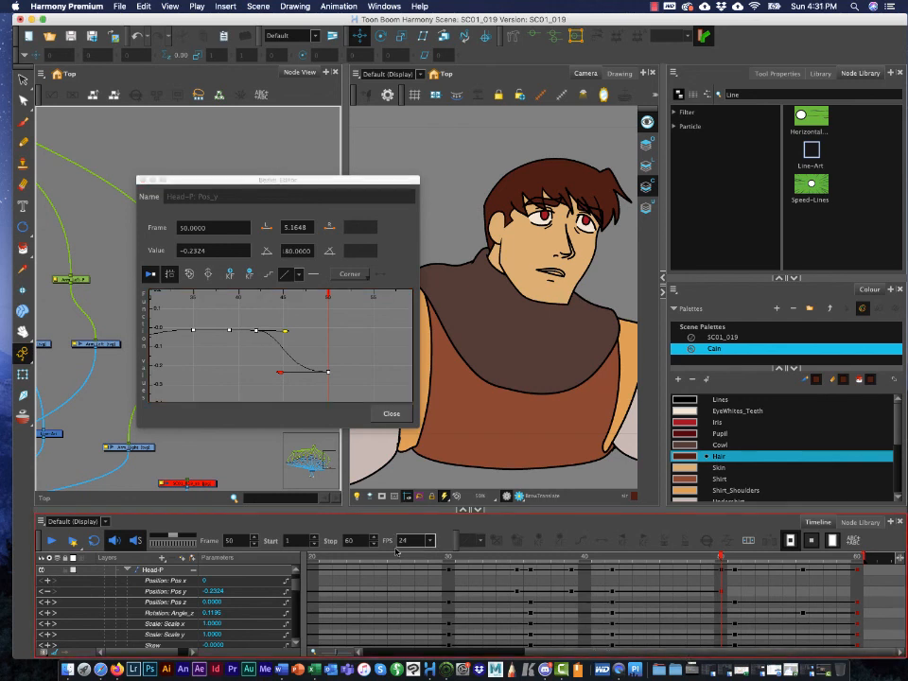
left_click(51, 539)
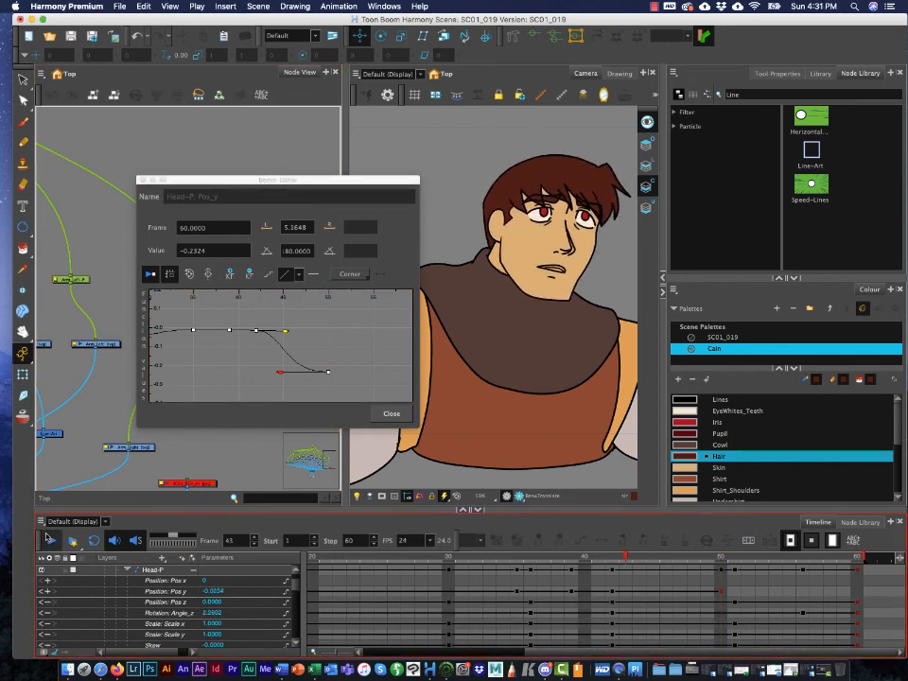
left_click(46, 537)
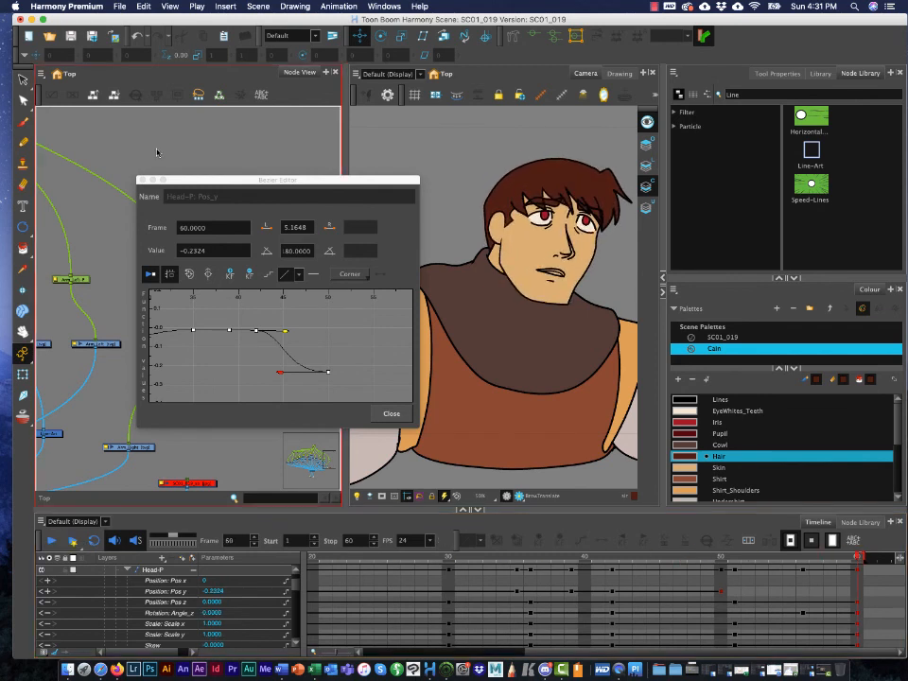
left_click(391, 414)
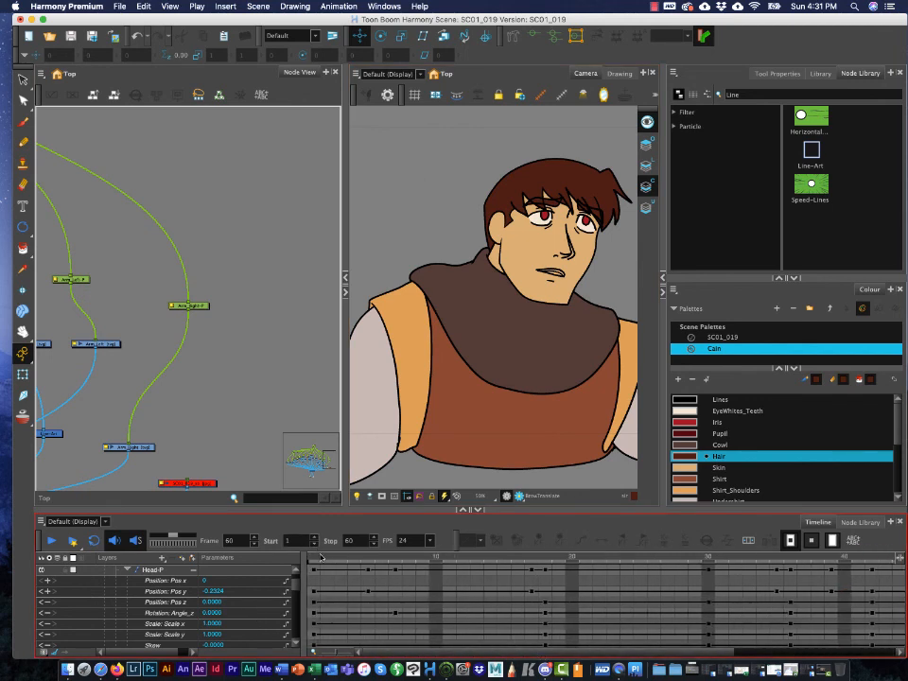
left_click(316, 558)
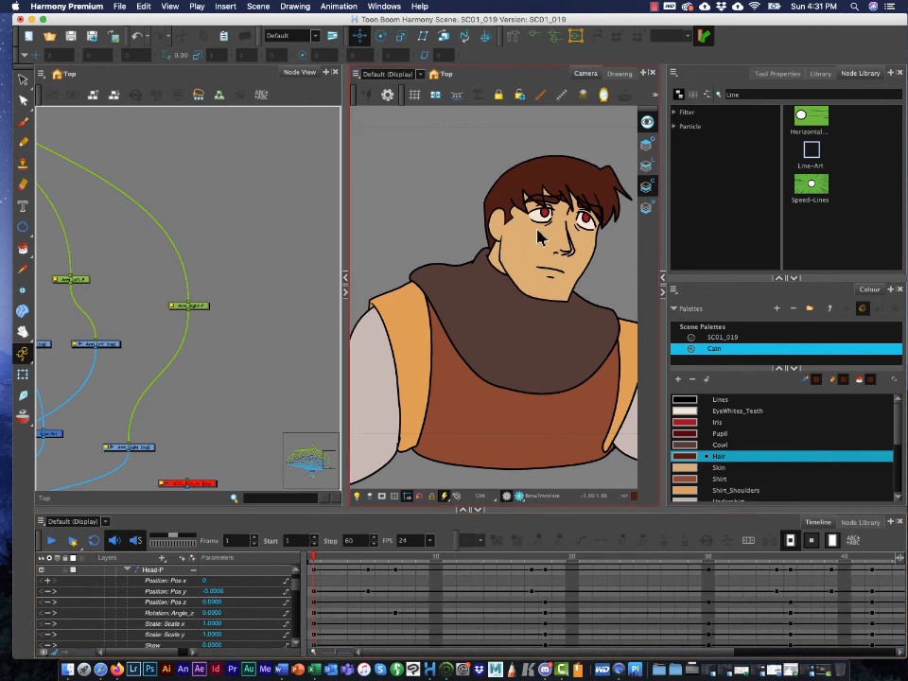